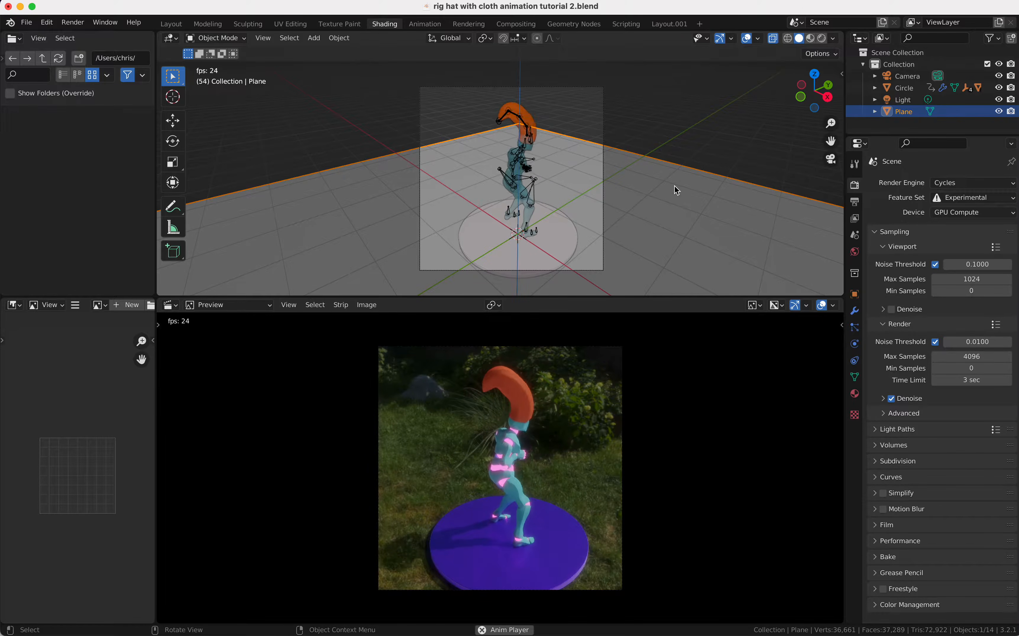
Step: Create a new General file, discarding the unsaved changes in the current one
{"action": "left_click", "coordinate": [27, 23]}
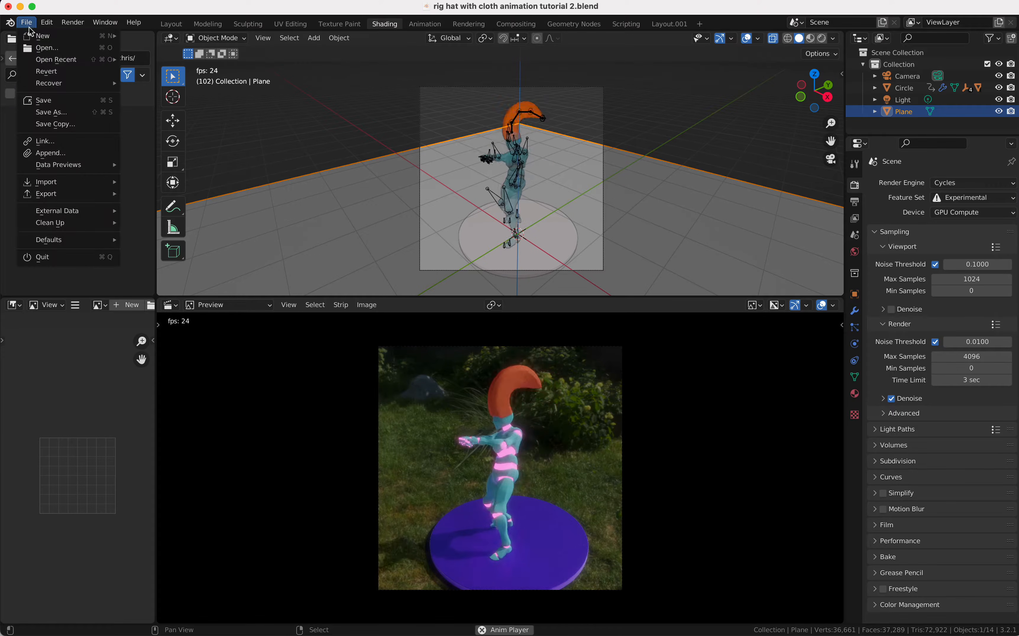
{"action": "mouse_move", "coordinate": [42, 35]}
{"action": "left_click", "coordinate": [154, 37]}
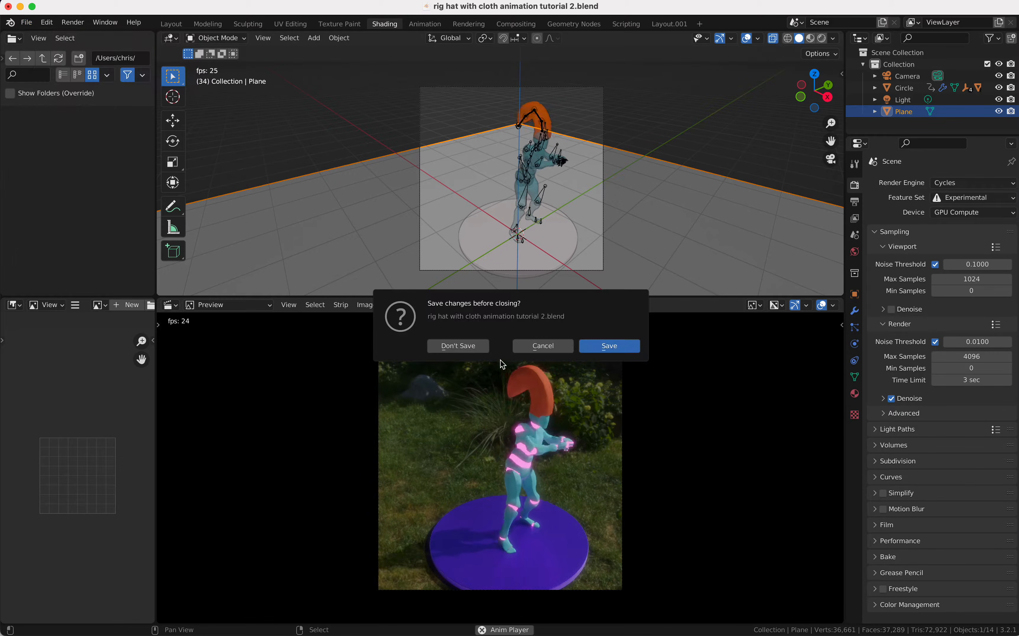
{"action": "left_click", "coordinate": [473, 348]}
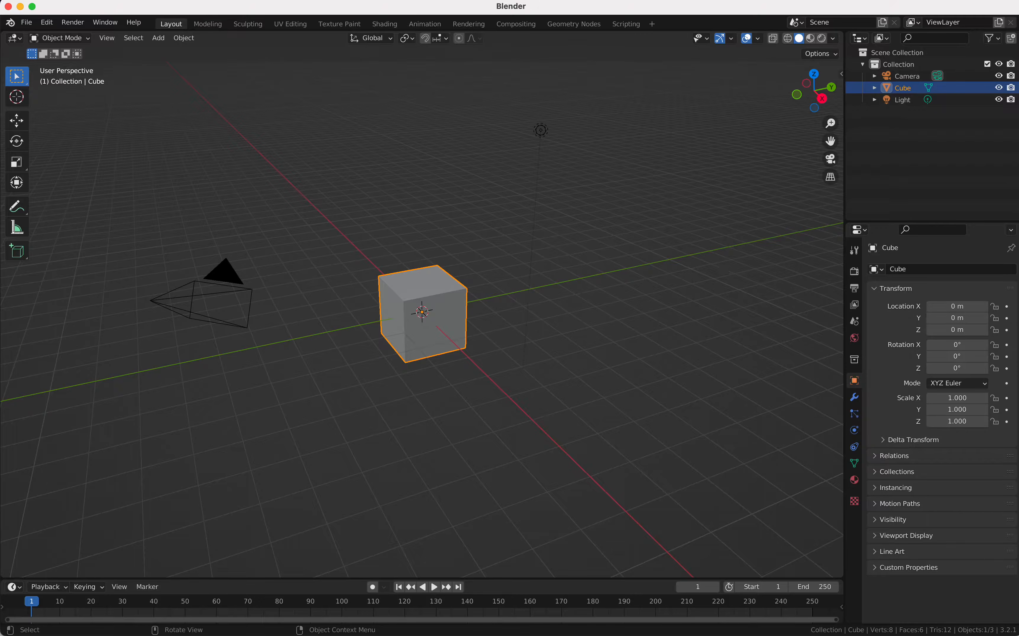
Step: Turn on the Screencast Keys overlay in the 3D viewport and hide its settings
{"action": "key", "text": "n"}
{"action": "left_click", "coordinate": [839, 177]}
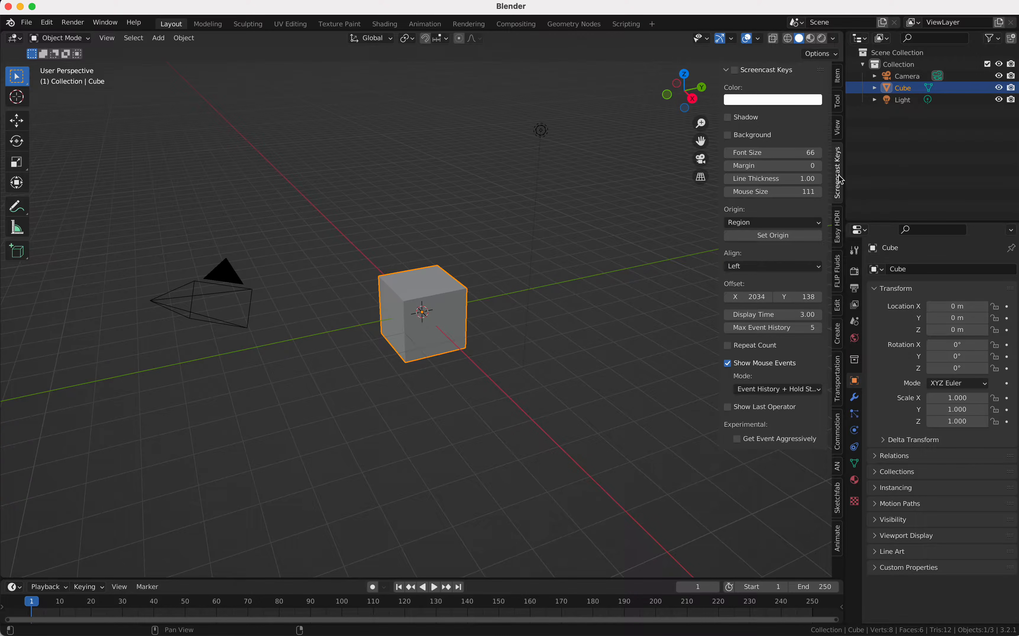
{"action": "left_click", "coordinate": [751, 73]}
{"action": "left_click", "coordinate": [735, 70]}
{"action": "key", "text": "n"}
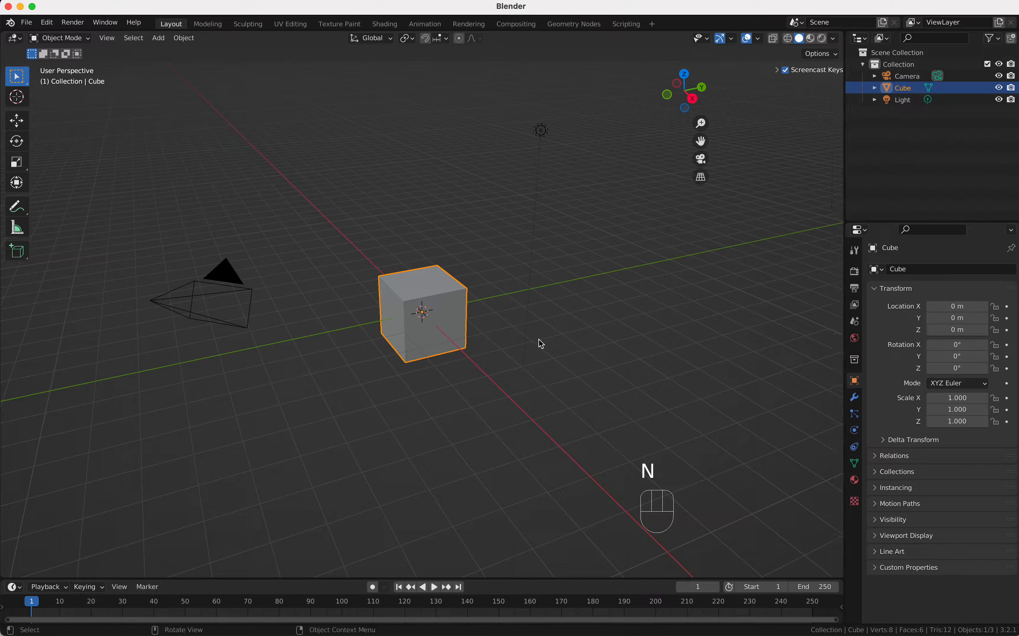
Step: Delete the default cube from the scene
{"action": "key", "text": "x"}
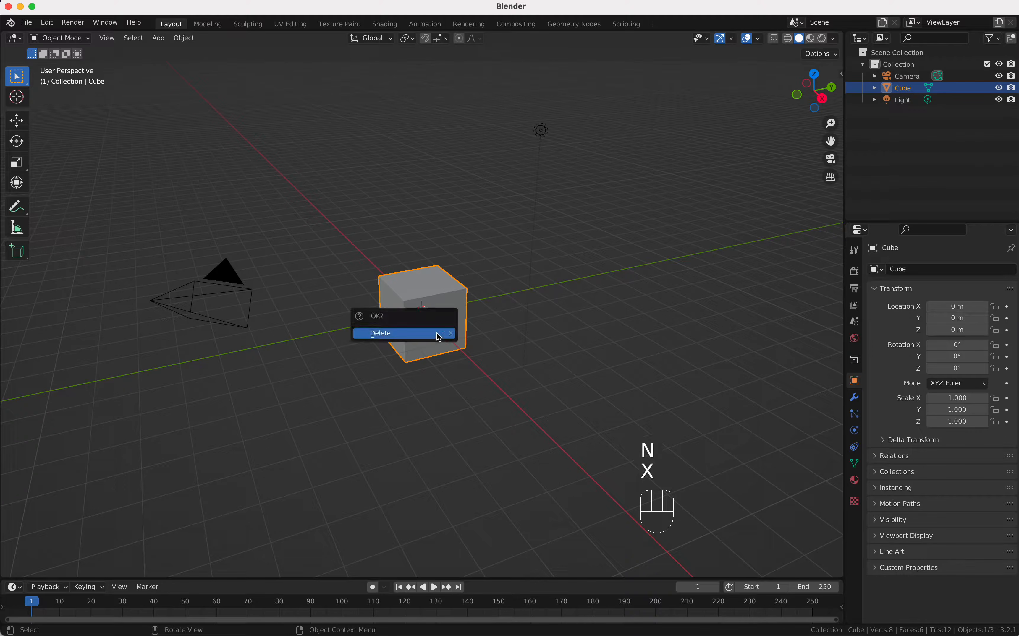
{"action": "left_click", "coordinate": [436, 332]}
{"action": "scroll", "coordinate": [436, 333], "scroll_direction": "right", "scroll_amount": 3}
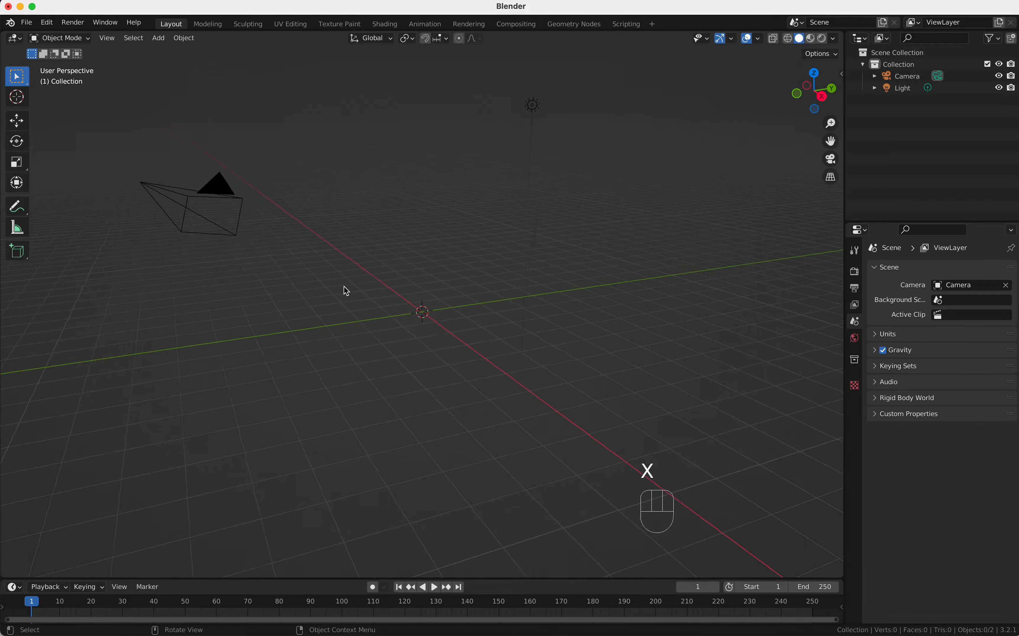
Step: Import the FBX file Silly Dancing.fbx from the Downloads folder with the default import settings
{"action": "left_click", "coordinate": [26, 23]}
{"action": "mouse_move", "coordinate": [79, 188]}
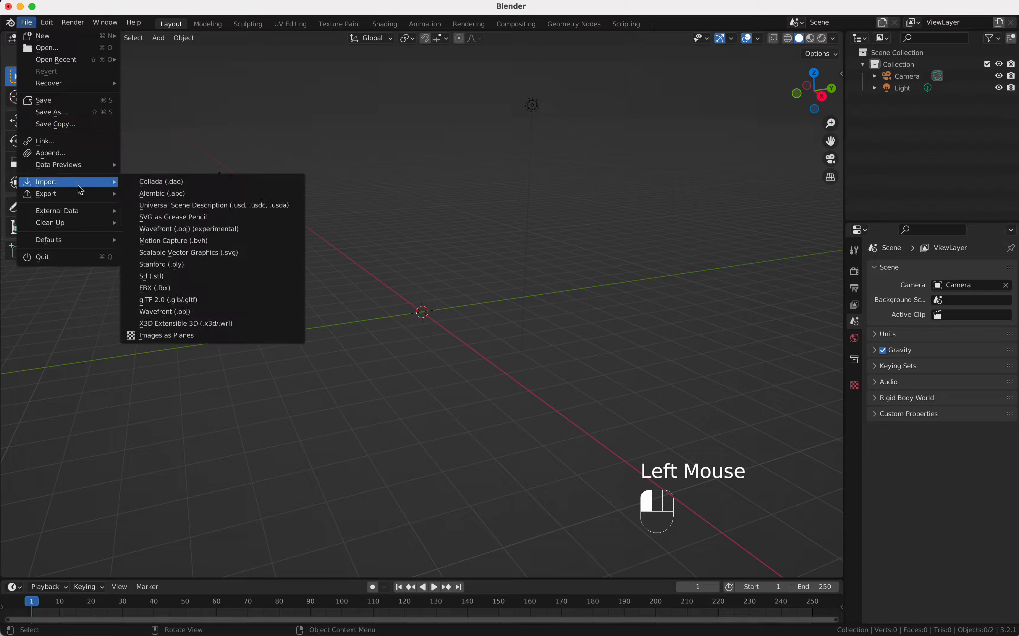
{"action": "left_click", "coordinate": [199, 289]}
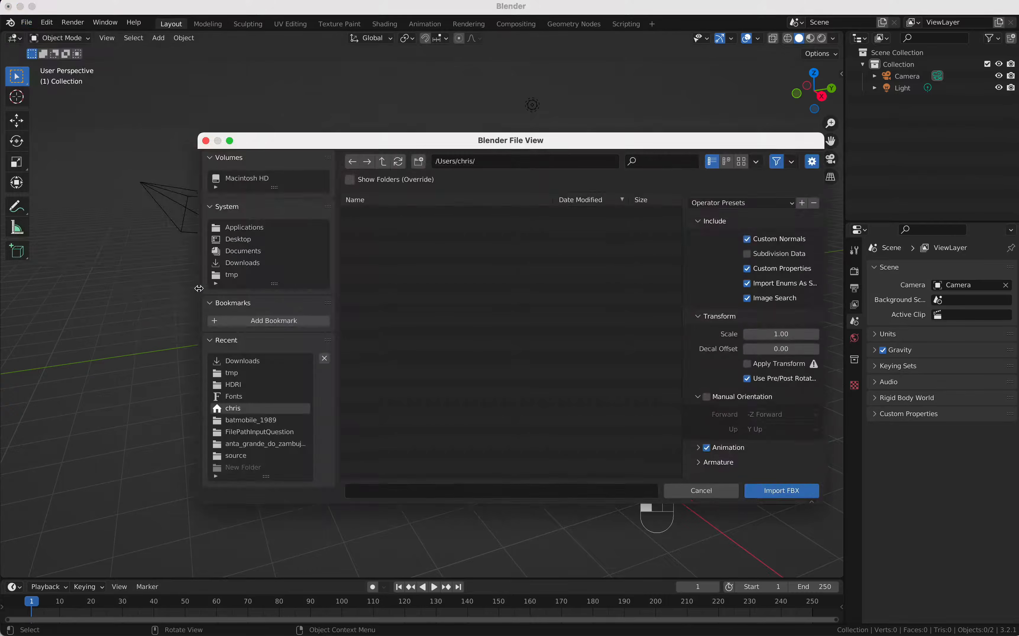
{"action": "left_click", "coordinate": [248, 262]}
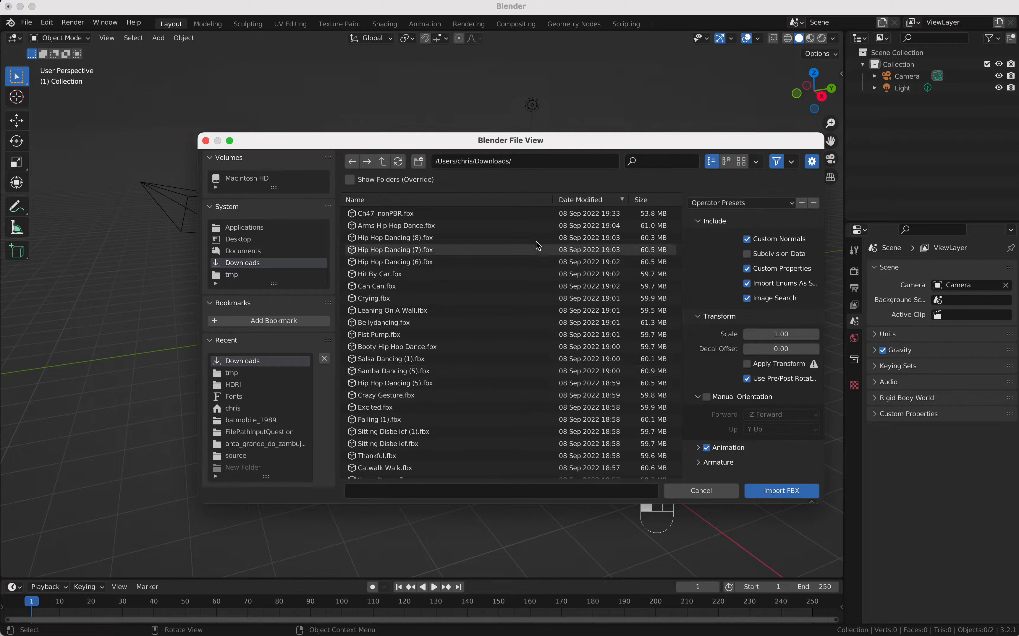
{"action": "scroll", "coordinate": [451, 471], "scroll_direction": "down", "scroll_amount": 15}
{"action": "scroll", "coordinate": [451, 478], "scroll_direction": "down", "scroll_amount": 10}
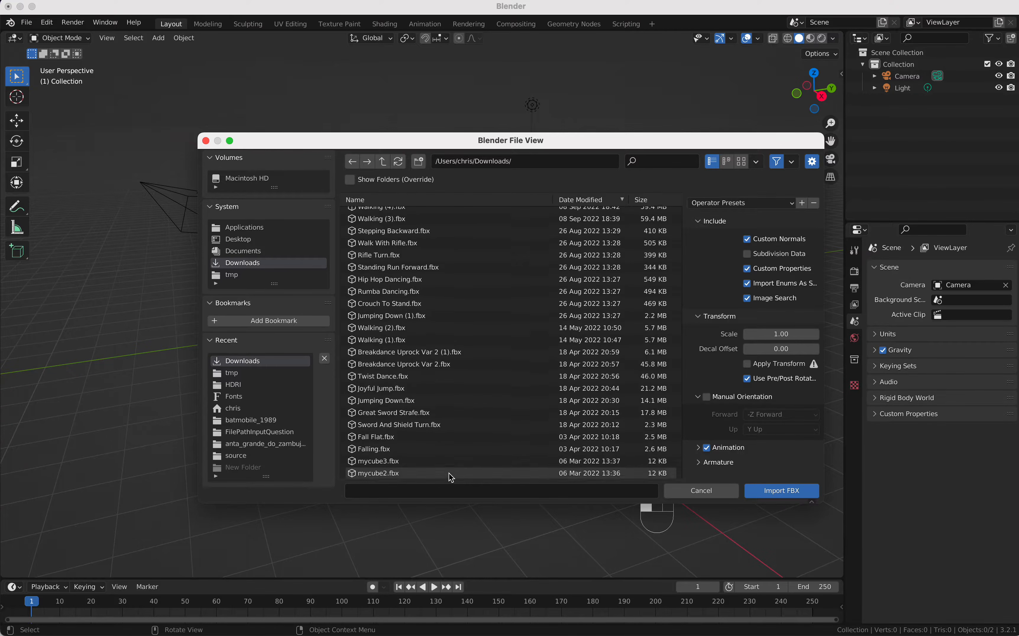
{"action": "left_click", "coordinate": [397, 473]}
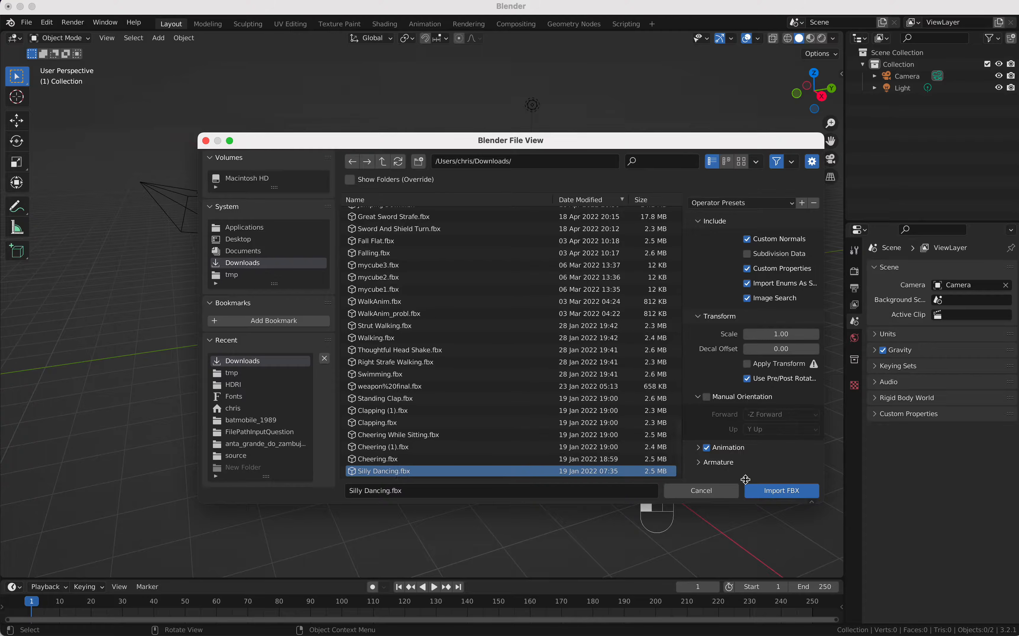
{"action": "left_click", "coordinate": [765, 491]}
Step: Play the imported armature's dance animation, examine the movement from several angles, and return to the first frame
{"action": "scroll", "coordinate": [550, 322], "scroll_direction": "left", "scroll_amount": 10}
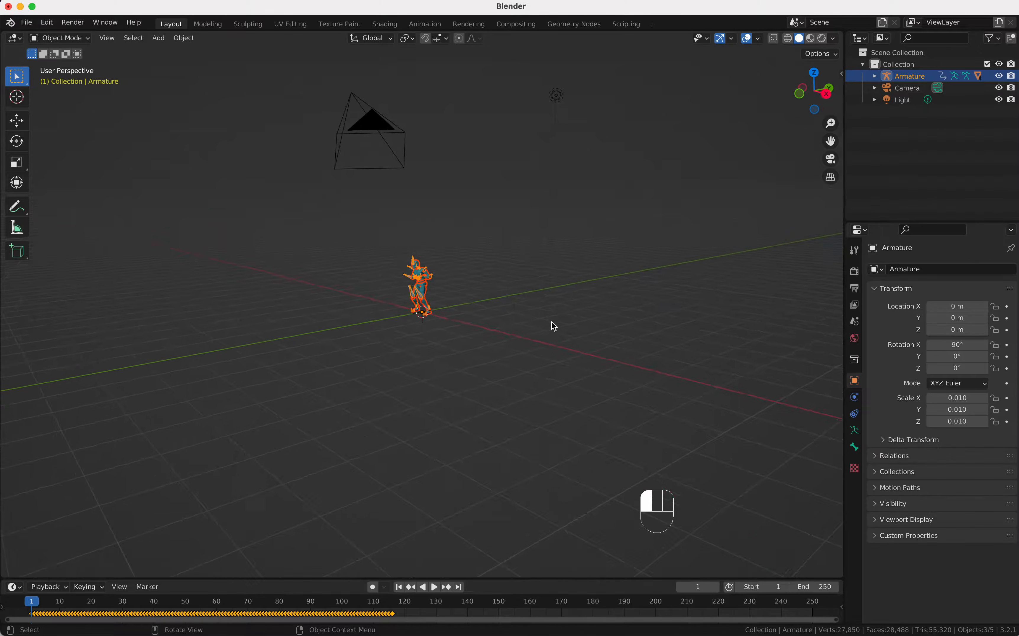
{"action": "scroll", "coordinate": [551, 322], "scroll_direction": "up", "scroll_amount": 10, "text": "super"}
{"action": "scroll", "coordinate": [551, 322], "scroll_direction": "right", "scroll_amount": 5}
{"action": "key", "text": "space"}
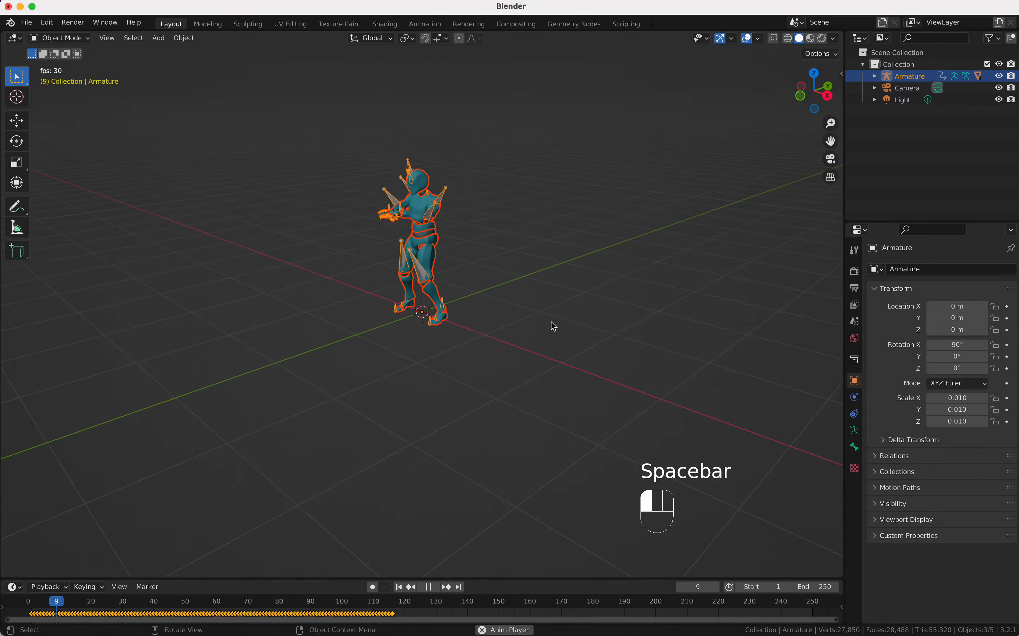
{"action": "scroll", "coordinate": [500, 267], "scroll_direction": "down", "scroll_amount": 5, "text": "super"}
{"action": "scroll", "coordinate": [500, 265], "scroll_direction": "down", "scroll_amount": 5}
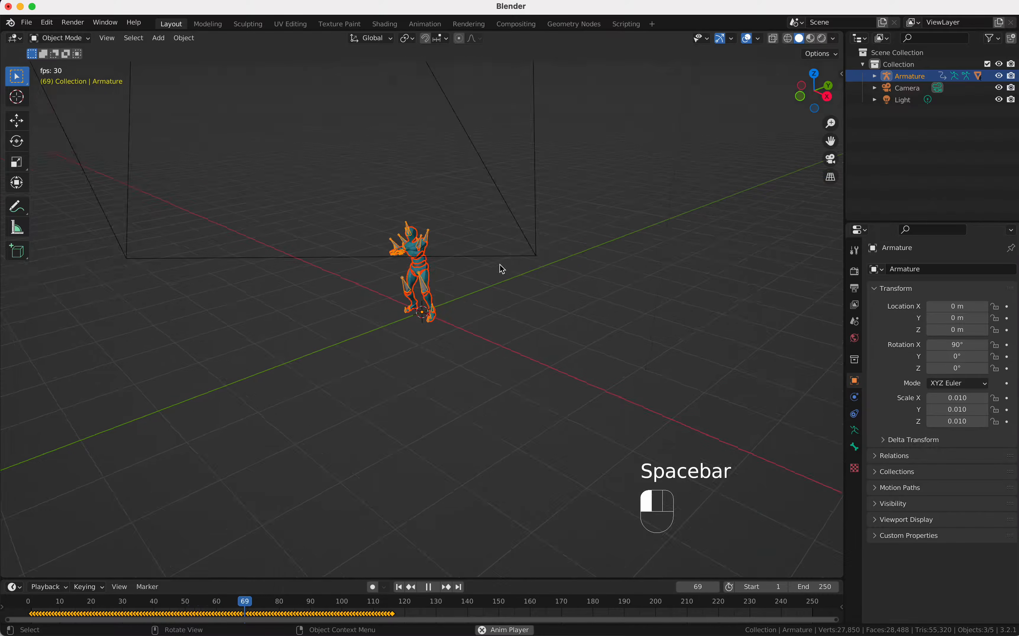
{"action": "scroll", "coordinate": [499, 265], "scroll_direction": "left", "scroll_amount": 5}
{"action": "scroll", "coordinate": [502, 269], "scroll_direction": "left", "scroll_amount": 3}
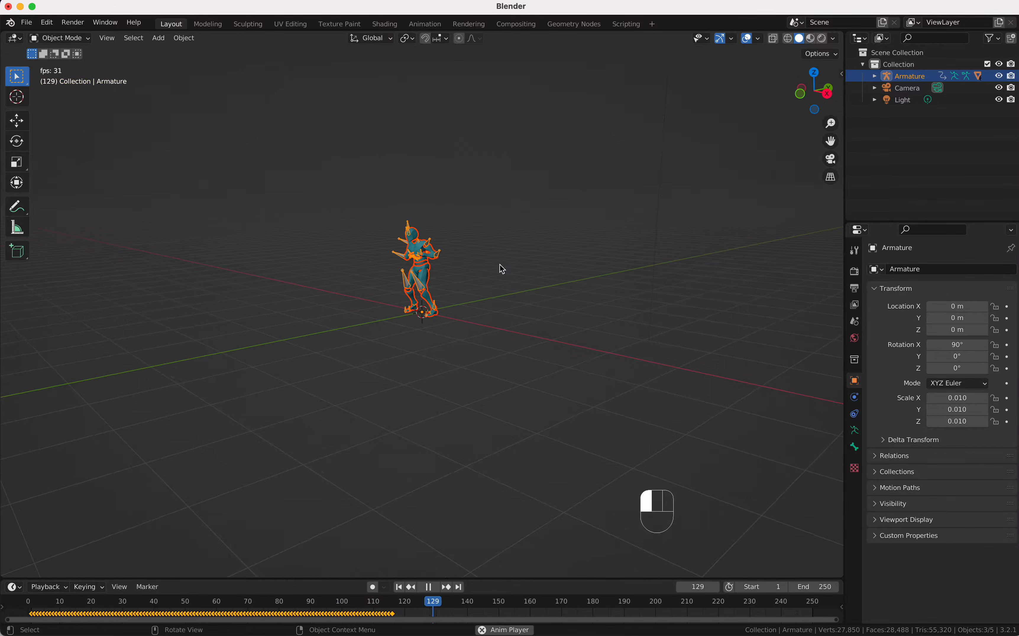
{"action": "key", "text": "space"}
{"action": "key", "text": "shift+Left"}
{"action": "key", "text": "space"}
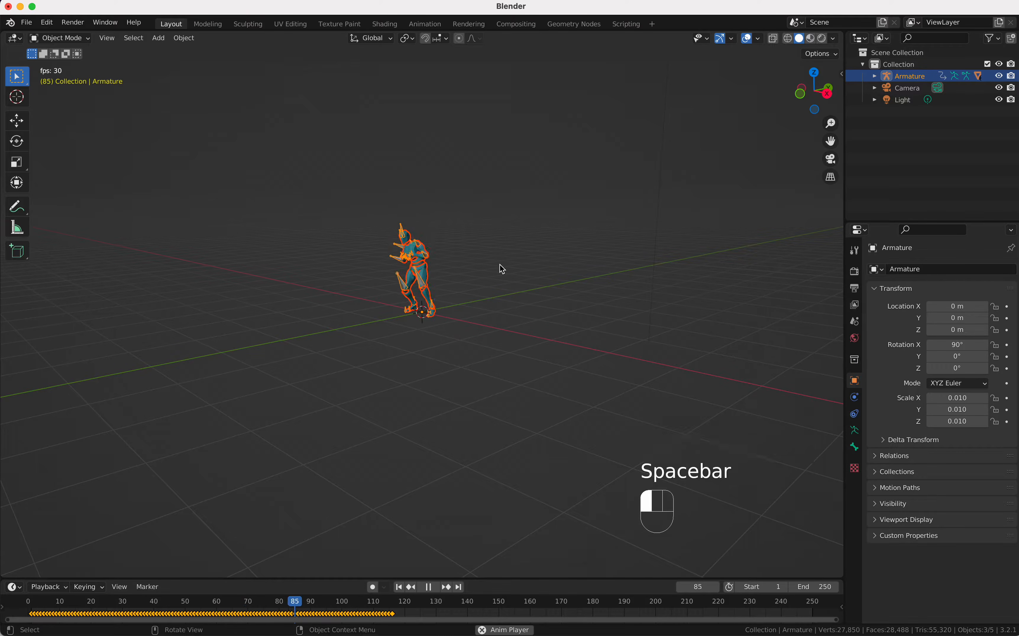
{"action": "key", "text": "space"}
{"action": "scroll", "coordinate": [499, 264], "scroll_direction": "up", "scroll_amount": 3}
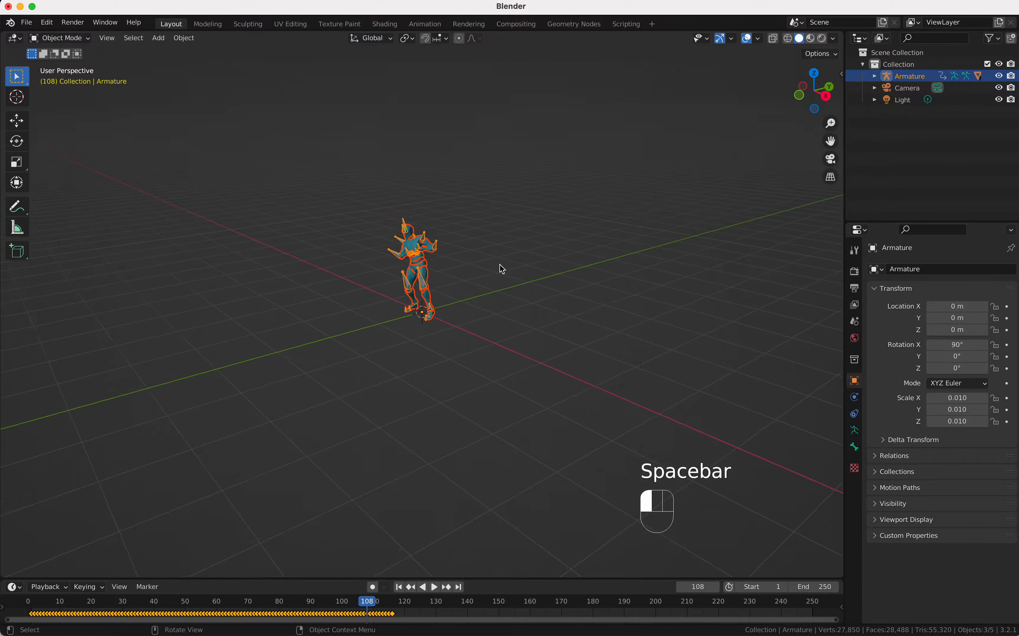
{"action": "key", "text": "space"}
{"action": "key", "text": "space"}
{"action": "key", "text": "shift+Left"}
Step: Select only the figure's Alpha_Surface body mesh at frame 1
{"action": "scroll", "coordinate": [500, 265], "scroll_direction": "up", "scroll_amount": 3}
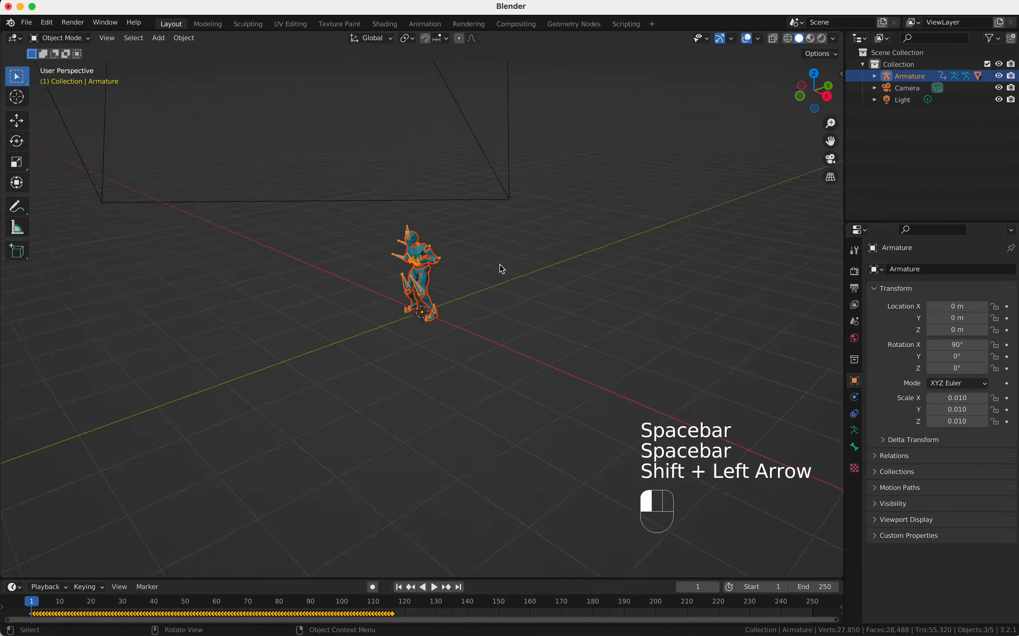
{"action": "scroll", "coordinate": [499, 264], "scroll_direction": "left", "scroll_amount": 3, "text": "shift"}
{"action": "scroll", "coordinate": [500, 264], "scroll_direction": "right", "scroll_amount": 5}
{"action": "scroll", "coordinate": [500, 264], "scroll_direction": "down", "scroll_amount": 2, "text": "super"}
{"action": "scroll", "coordinate": [500, 265], "scroll_direction": "up", "scroll_amount": 5, "text": "super"}
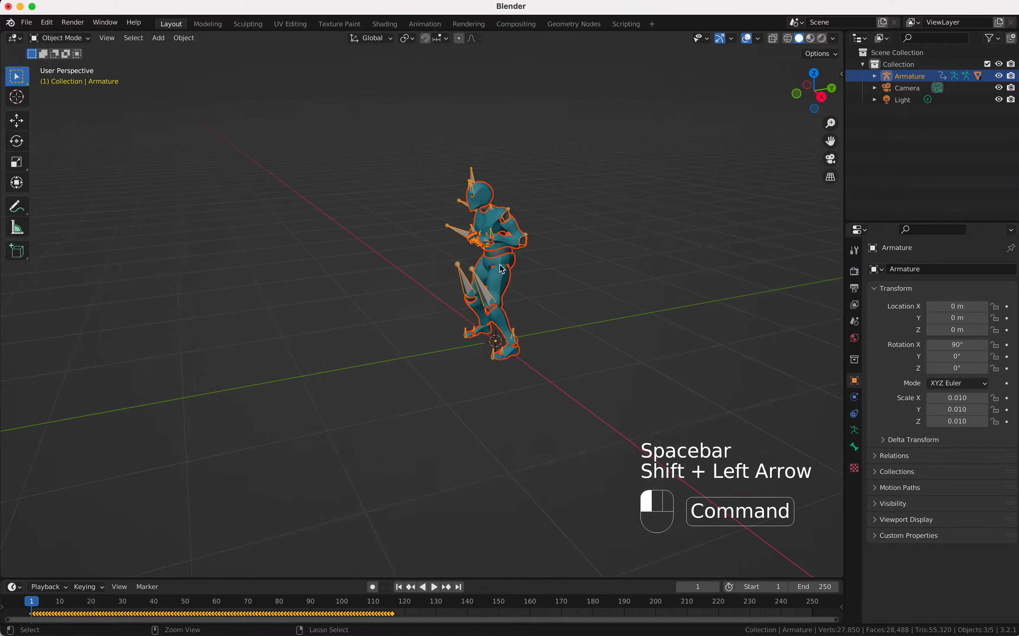
{"action": "scroll", "coordinate": [500, 264], "scroll_direction": "right", "scroll_amount": 2, "text": "shift"}
{"action": "scroll", "coordinate": [500, 264], "scroll_direction": "right", "scroll_amount": 2, "text": "shift"}
{"action": "scroll", "coordinate": [499, 264], "scroll_direction": "left", "scroll_amount": 3}
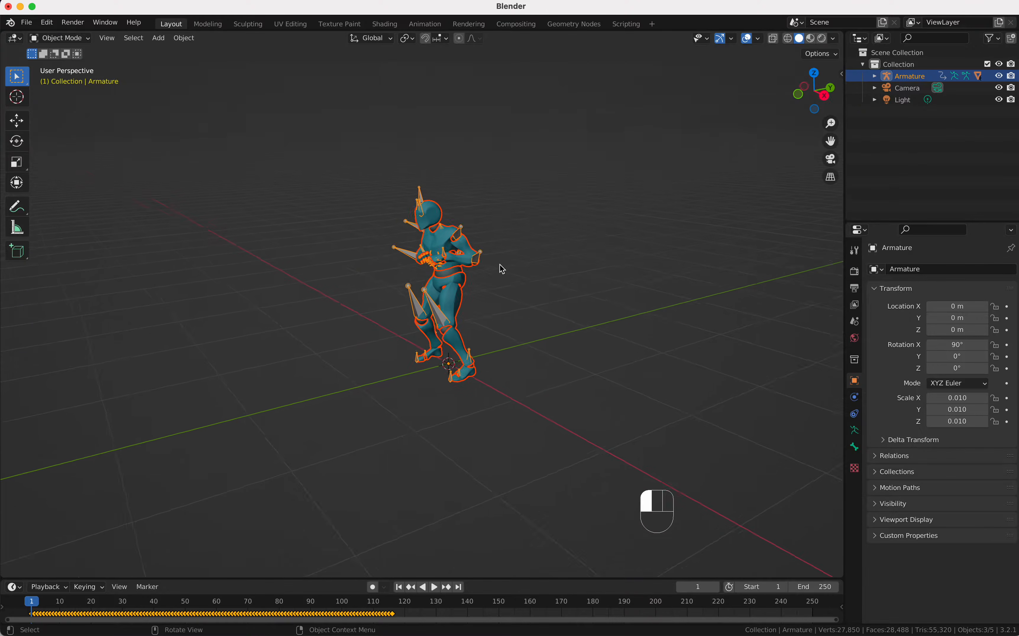
{"action": "left_click", "coordinate": [440, 225]}
Step: Examine the posed Alpha_Surface figure's head and upper body from several angles
{"action": "scroll", "coordinate": [458, 245], "scroll_direction": "left", "scroll_amount": 4}
{"action": "scroll", "coordinate": [458, 246], "scroll_direction": "right", "scroll_amount": 3}
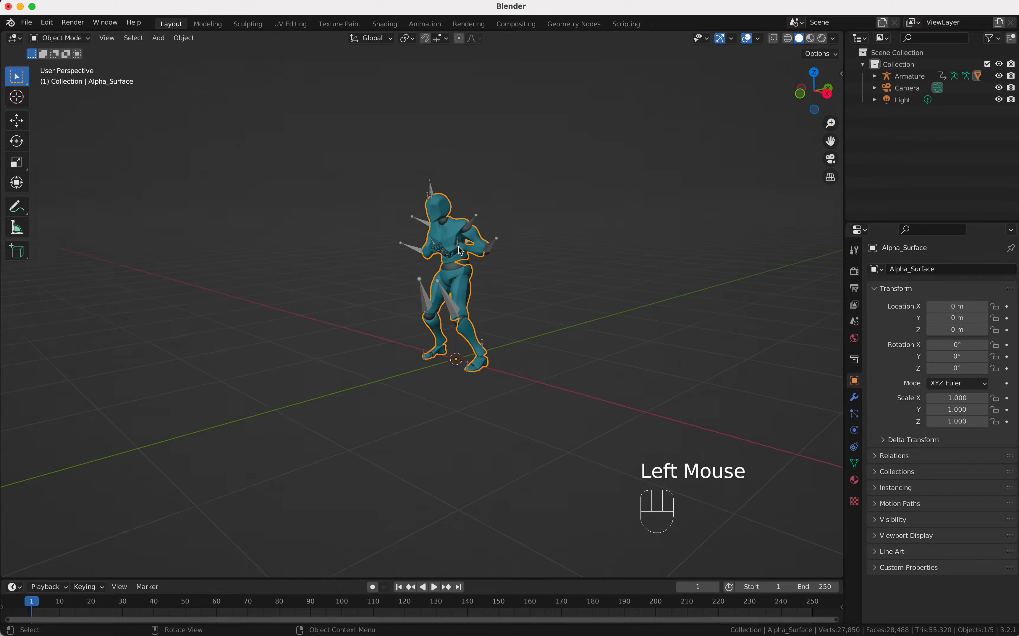
{"action": "scroll", "coordinate": [458, 246], "scroll_direction": "up", "scroll_amount": 3, "text": "shift"}
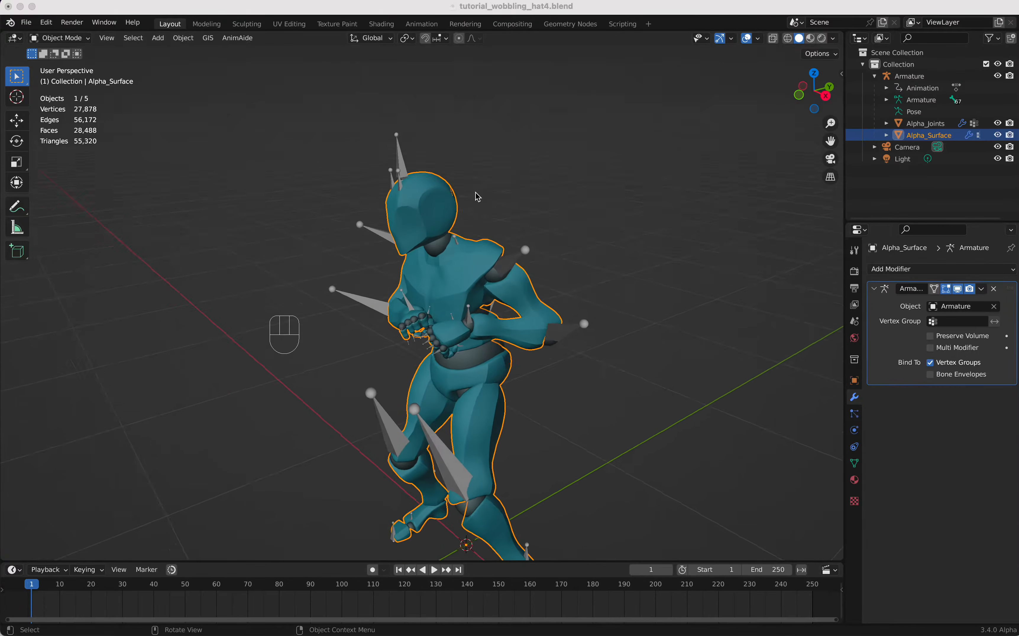
{"action": "scroll", "coordinate": [475, 196], "scroll_direction": "left", "scroll_amount": 2}
{"action": "left_click", "coordinate": [444, 263]}
{"action": "left_click", "coordinate": [343, 273]}
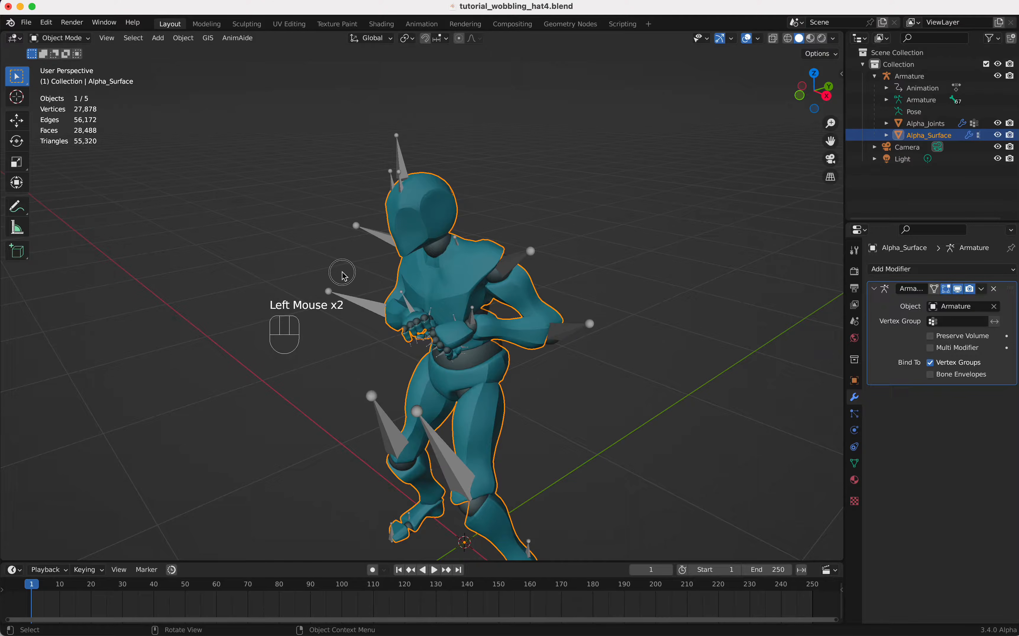
{"action": "scroll", "coordinate": [343, 272], "scroll_direction": "down", "scroll_amount": 3, "text": "shift"}
{"action": "scroll", "coordinate": [342, 272], "scroll_direction": "left", "scroll_amount": 5, "text": "shift"}
{"action": "left_click", "coordinate": [485, 267]}
{"action": "scroll", "coordinate": [488, 272], "scroll_direction": "up", "scroll_amount": 3}
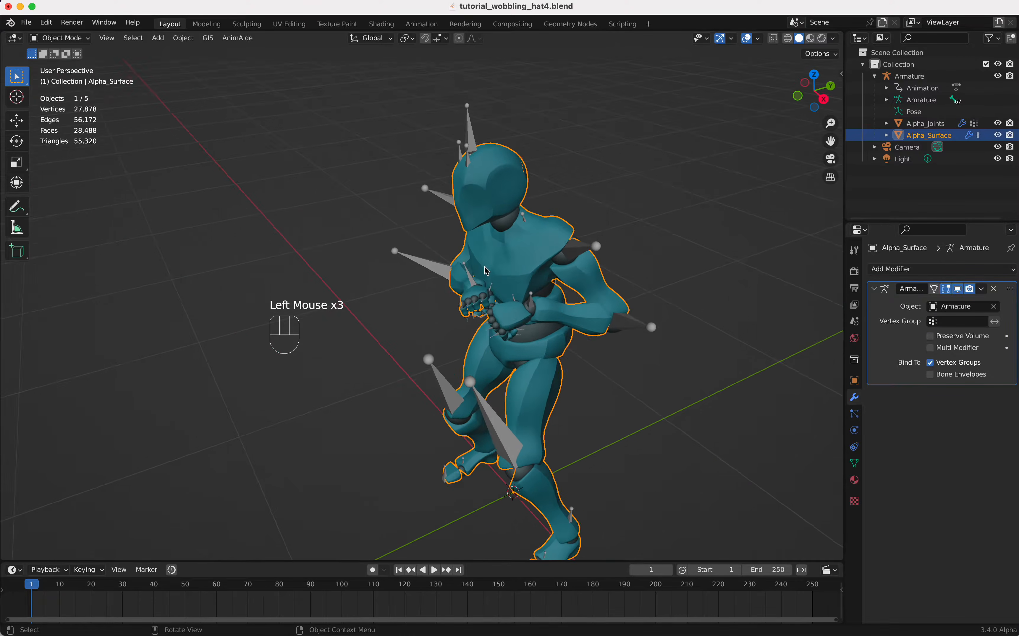
{"action": "scroll", "coordinate": [487, 272], "scroll_direction": "down", "scroll_amount": 3}
{"action": "scroll", "coordinate": [488, 272], "scroll_direction": "right", "scroll_amount": 3}
{"action": "scroll", "coordinate": [487, 271], "scroll_direction": "left", "scroll_amount": 3}
{"action": "scroll", "coordinate": [486, 271], "scroll_direction": "up", "scroll_amount": 3}
{"action": "scroll", "coordinate": [488, 271], "scroll_direction": "right", "scroll_amount": 3}
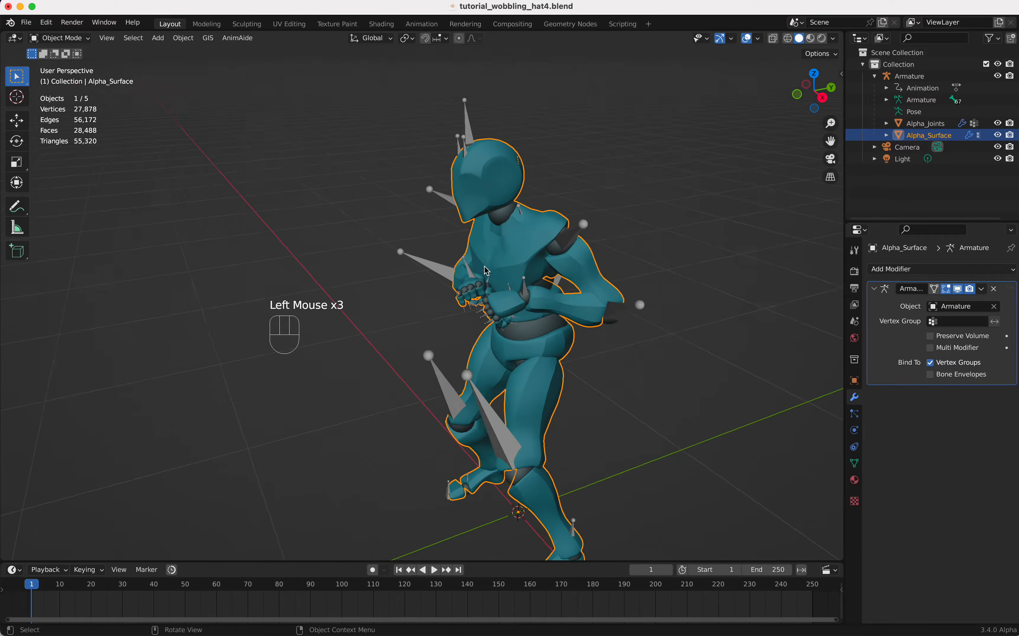
Step: Enter Edit Mode on Alpha_Surface and enable the Armature modifier's On Cage display so the editable mesh follows the pose
{"action": "key", "text": "Tab"}
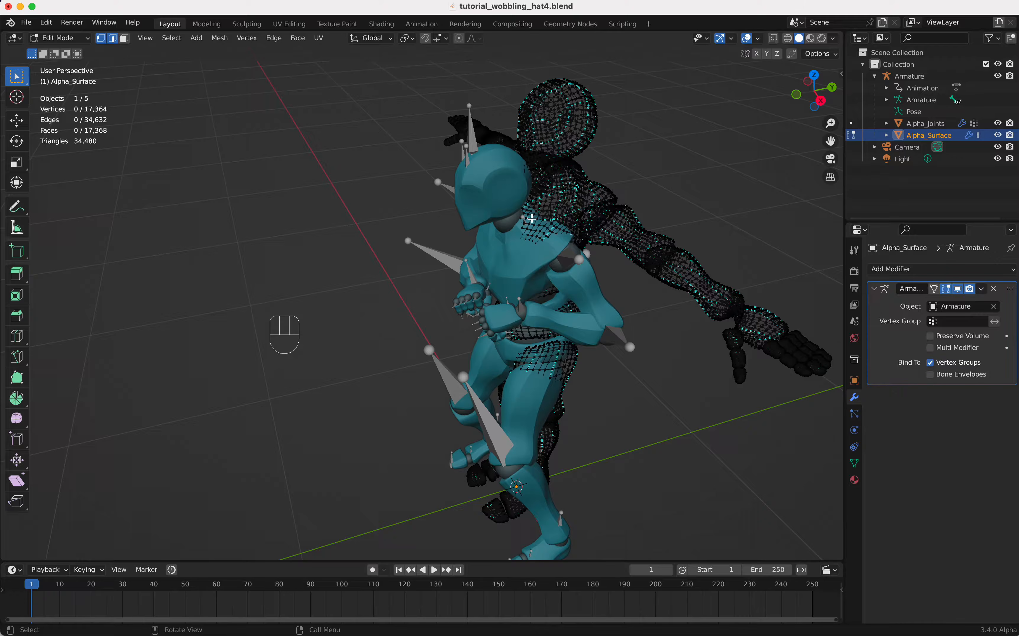
{"action": "left_click", "coordinate": [937, 290]}
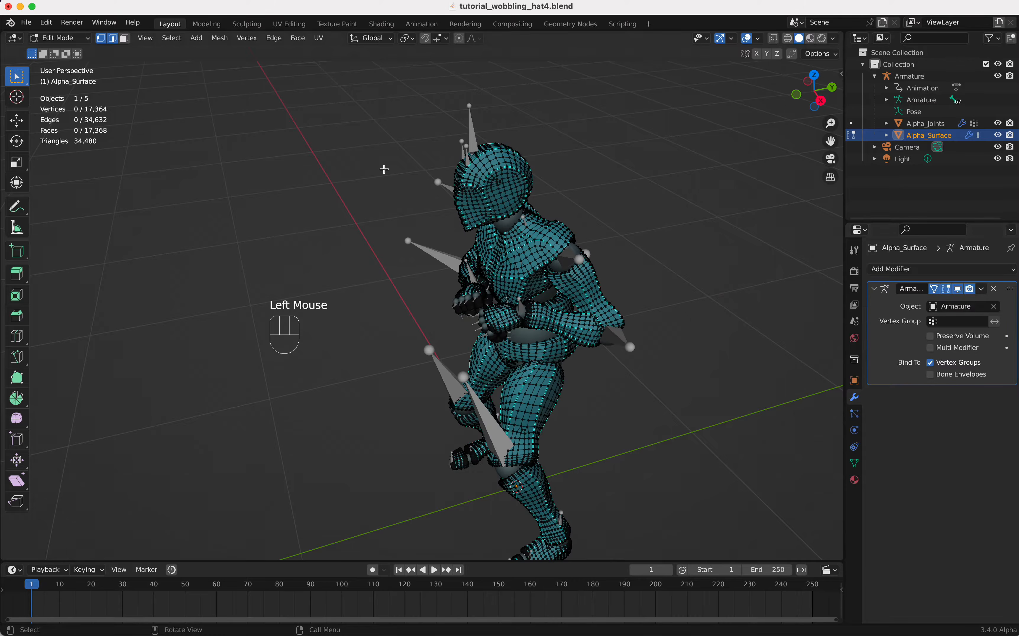
Step: Inspect the editable mesh on the posed figure from above, the front and the side
{"action": "scroll", "coordinate": [604, 281], "scroll_direction": "right", "scroll_amount": 2, "text": "shift"}
{"action": "scroll", "coordinate": [605, 282], "scroll_direction": "down", "scroll_amount": 4}
{"action": "scroll", "coordinate": [605, 282], "scroll_direction": "up", "scroll_amount": 5}
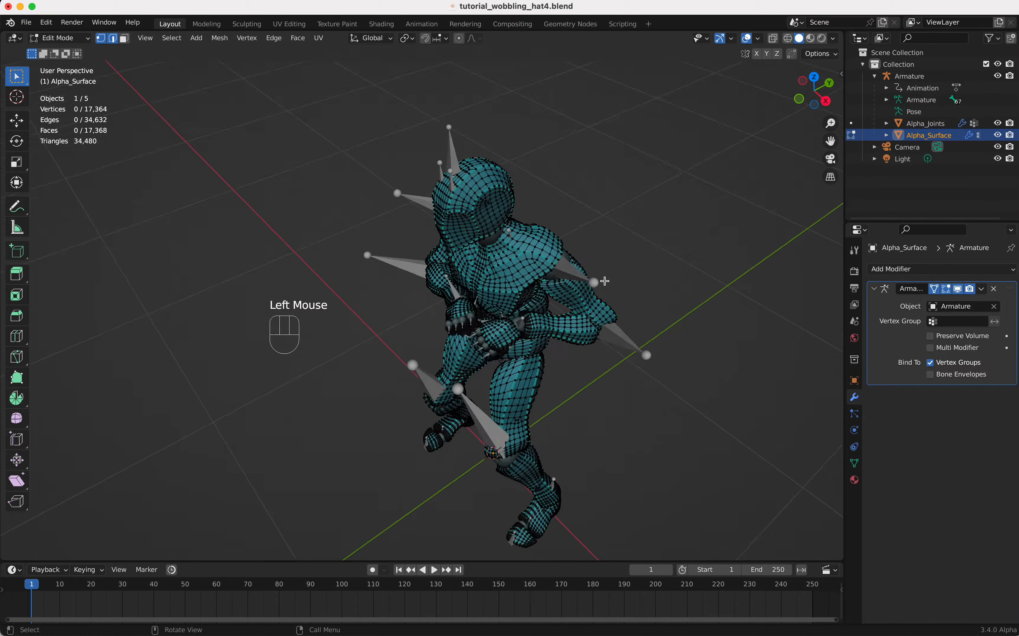
{"action": "scroll", "coordinate": [605, 281], "scroll_direction": "down", "scroll_amount": 4}
{"action": "scroll", "coordinate": [604, 282], "scroll_direction": "up", "scroll_amount": 2, "text": "shift"}
{"action": "scroll", "coordinate": [604, 282], "scroll_direction": "down", "scroll_amount": 4}
{"action": "scroll", "coordinate": [605, 282], "scroll_direction": "up", "scroll_amount": 3}
{"action": "scroll", "coordinate": [605, 282], "scroll_direction": "left", "scroll_amount": 6}
{"action": "scroll", "coordinate": [605, 281], "scroll_direction": "right", "scroll_amount": 6}
{"action": "scroll", "coordinate": [605, 282], "scroll_direction": "right", "scroll_amount": 5}
{"action": "scroll", "coordinate": [604, 281], "scroll_direction": "up", "scroll_amount": 3}
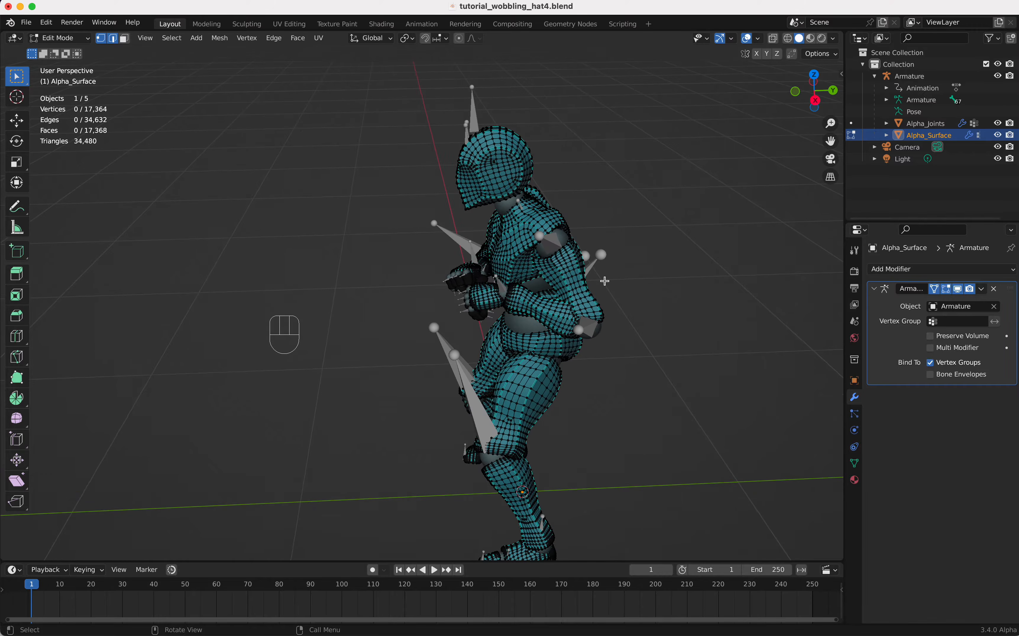
Step: Knife a straight line through the whole head in right side view, from the forehead to the back, with cut through enabled
{"action": "key", "text": "KP_3"}
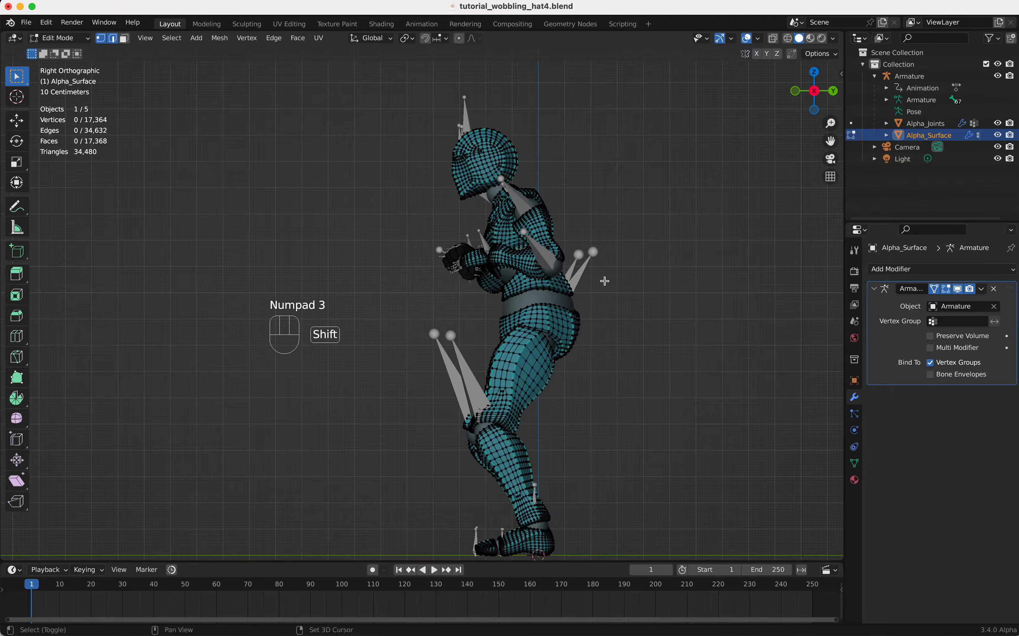
{"action": "scroll", "coordinate": [605, 281], "scroll_direction": "up", "scroll_amount": 3, "text": "shift"}
{"action": "scroll", "coordinate": [605, 281], "scroll_direction": "up", "scroll_amount": 5, "text": "super"}
{"action": "scroll", "coordinate": [605, 282], "scroll_direction": "up", "scroll_amount": 2, "text": "super"}
{"action": "scroll", "coordinate": [605, 282], "scroll_direction": "down", "scroll_amount": 5, "text": "super"}
{"action": "scroll", "coordinate": [605, 281], "scroll_direction": "up", "scroll_amount": 4, "text": "super"}
{"action": "scroll", "coordinate": [604, 281], "scroll_direction": "right", "scroll_amount": 4, "text": "shift"}
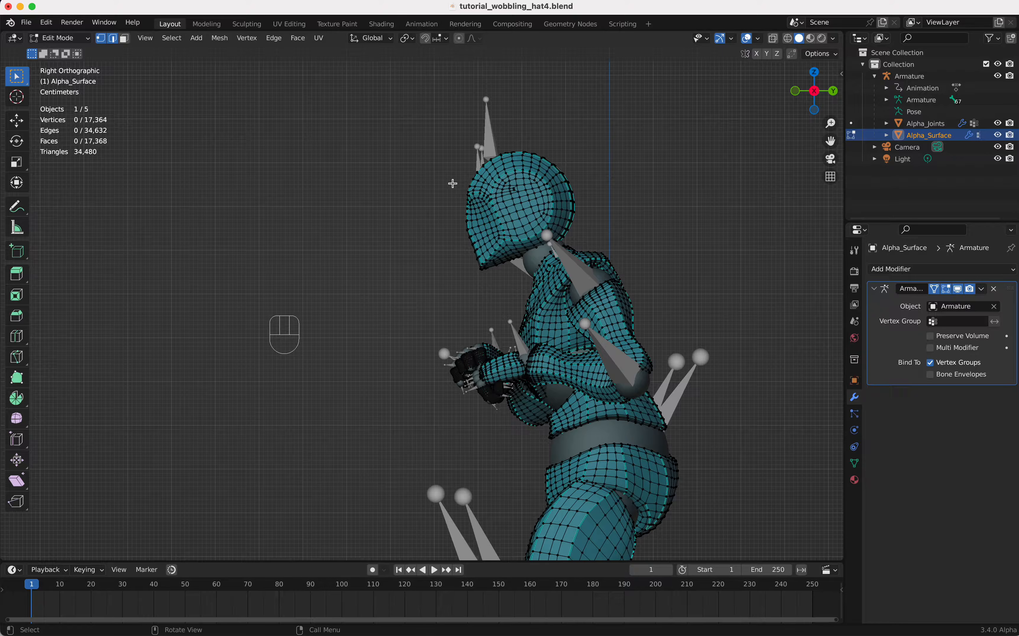
{"action": "key", "text": "k"}
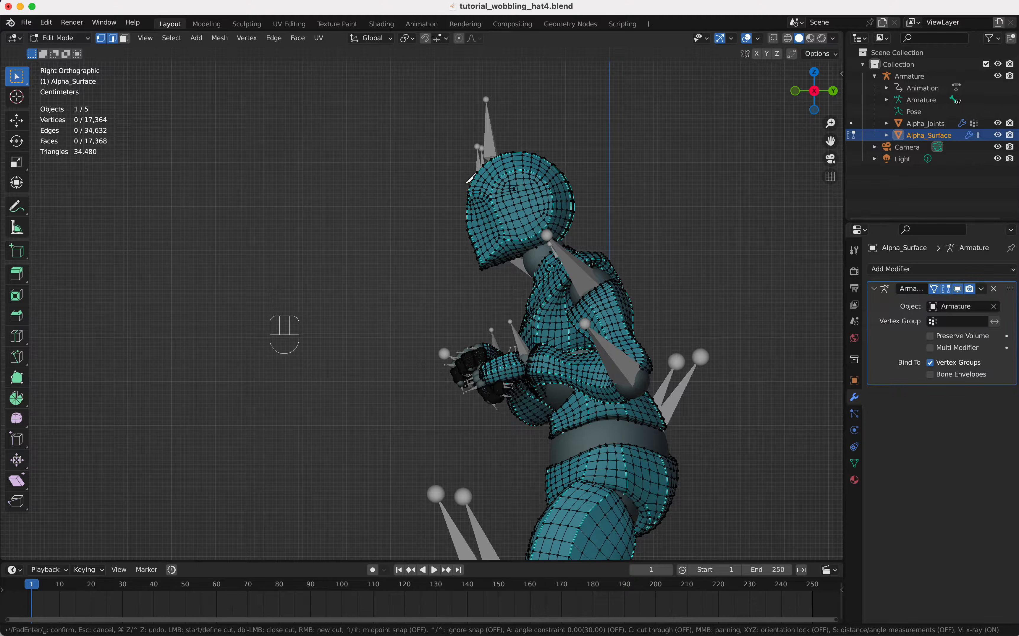
{"action": "left_click", "coordinate": [470, 187]}
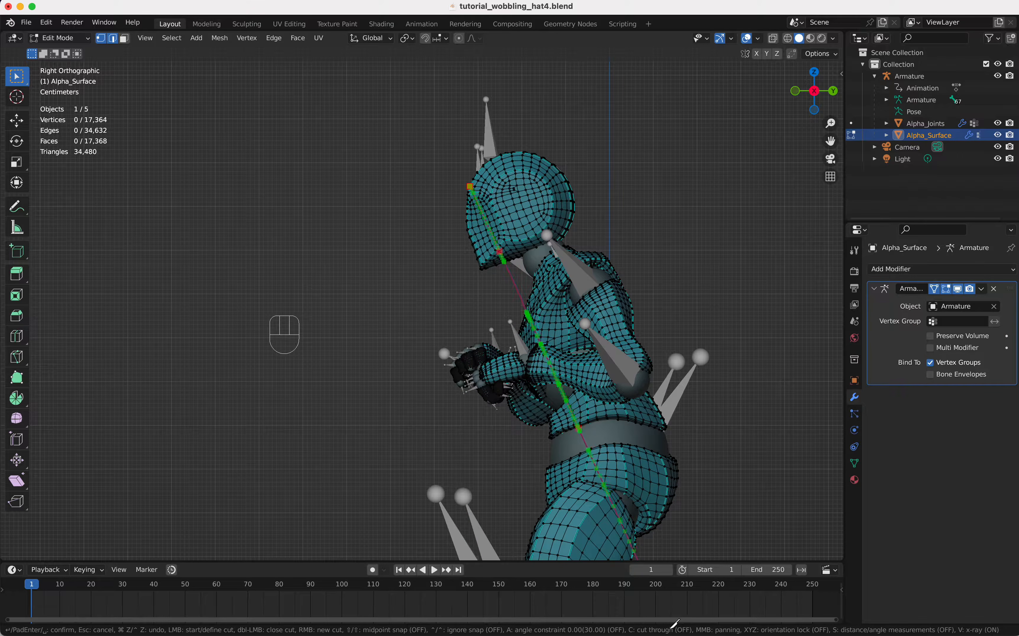
{"action": "key", "text": "c"}
{"action": "key", "text": "c"}
{"action": "key", "text": "c"}
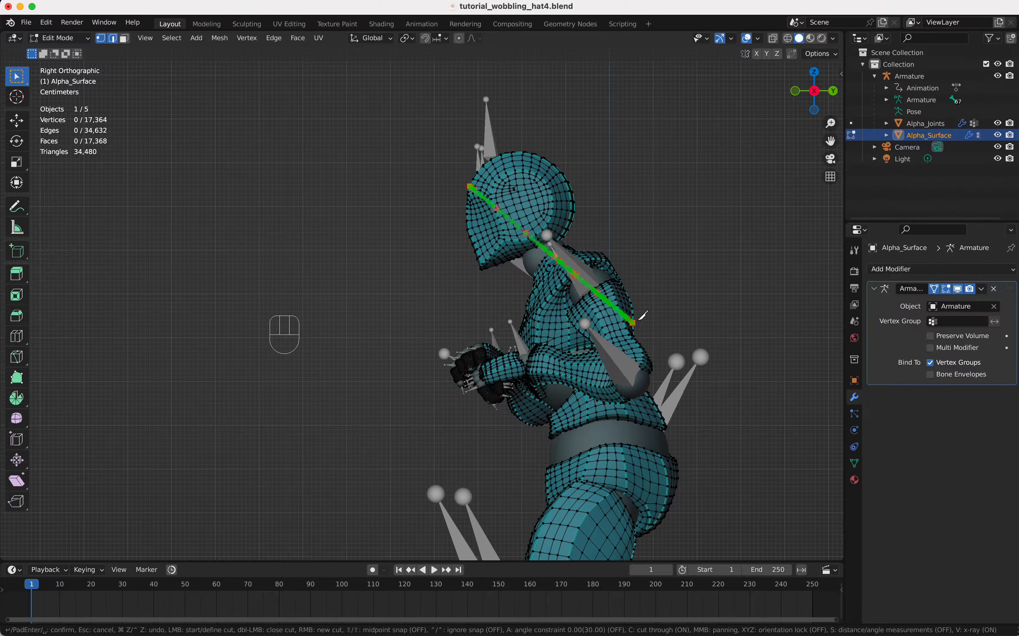
{"action": "left_click", "coordinate": [593, 217]}
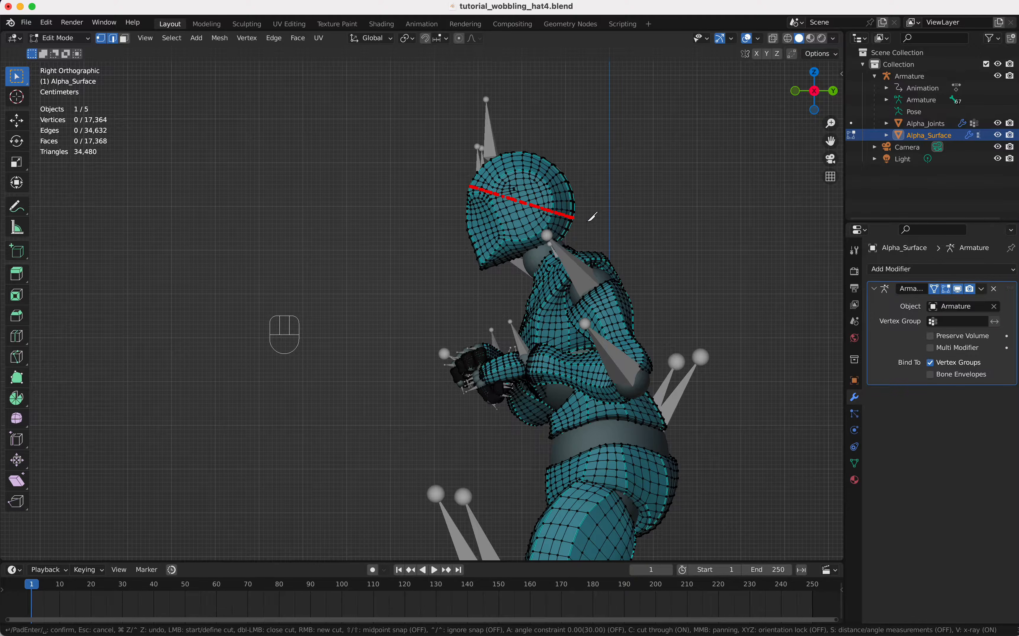
{"action": "key", "text": "Return"}
{"action": "key", "text": "n"}
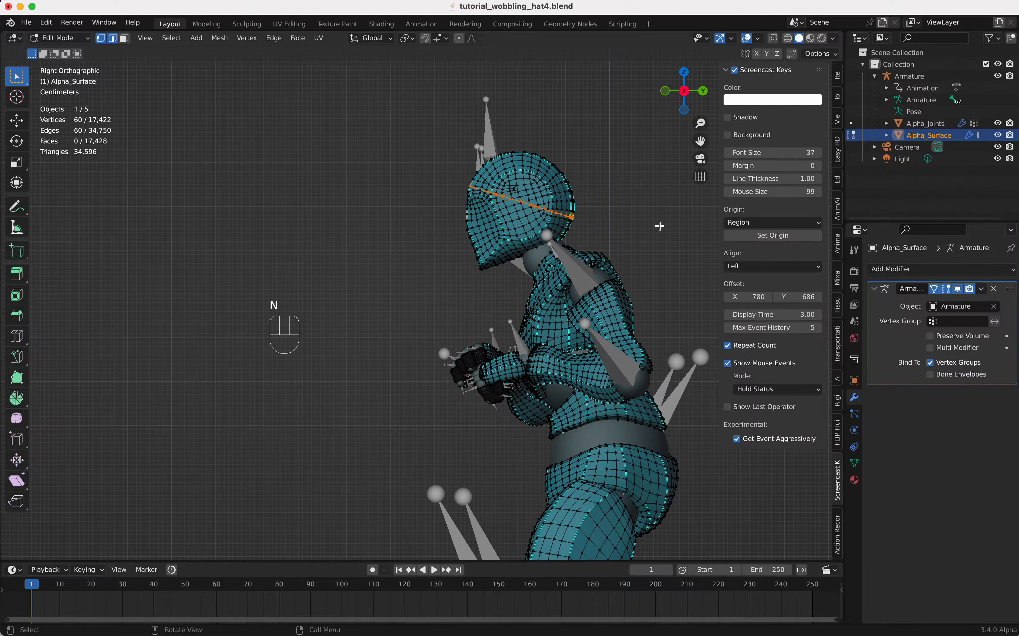
{"action": "key", "text": "n"}
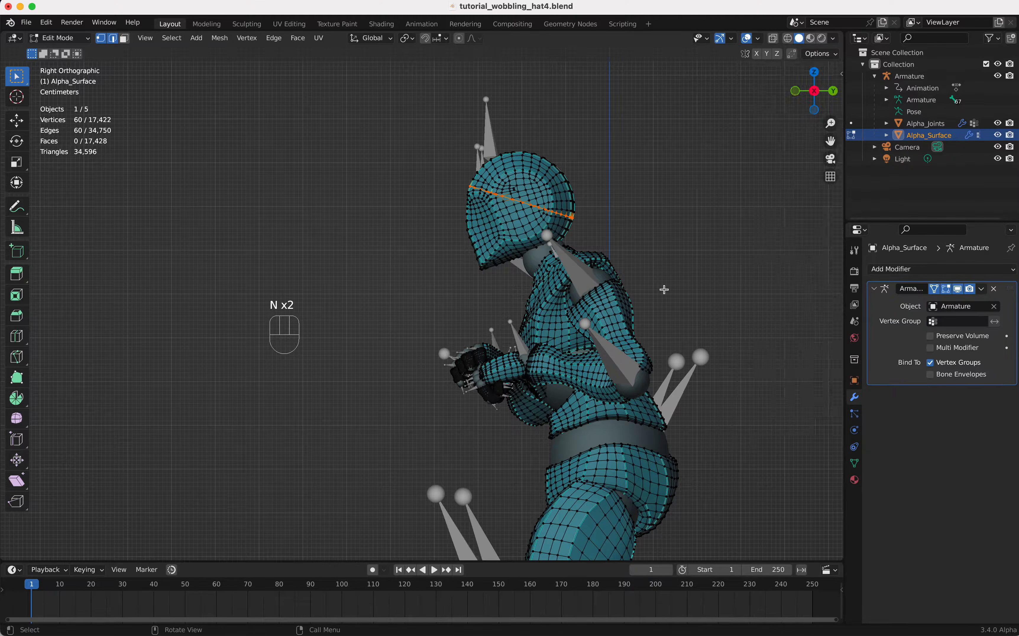
Step: Separate the selected cut loop around the head from Alpha_Surface into its own object
{"action": "scroll", "coordinate": [624, 221], "scroll_direction": "left", "scroll_amount": 15}
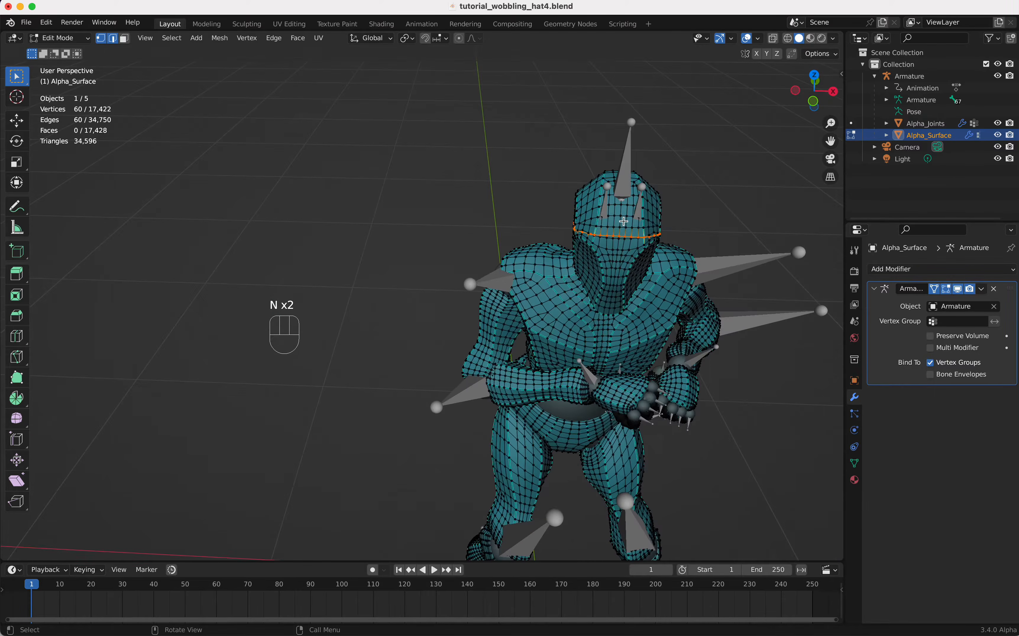
{"action": "scroll", "coordinate": [624, 221], "scroll_direction": "left", "scroll_amount": 10}
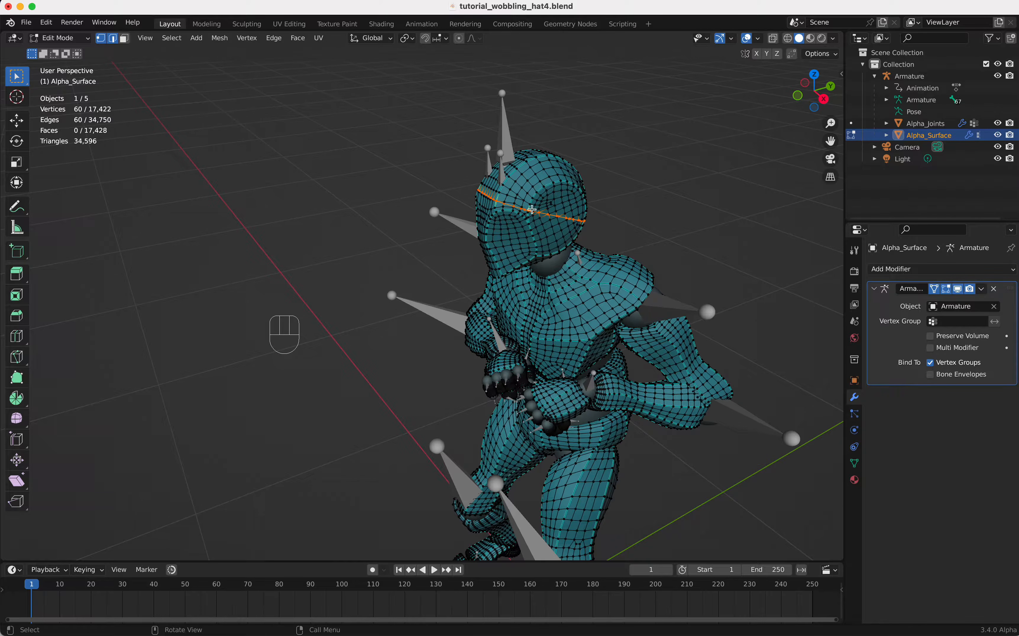
{"action": "left_click", "coordinate": [220, 42]}
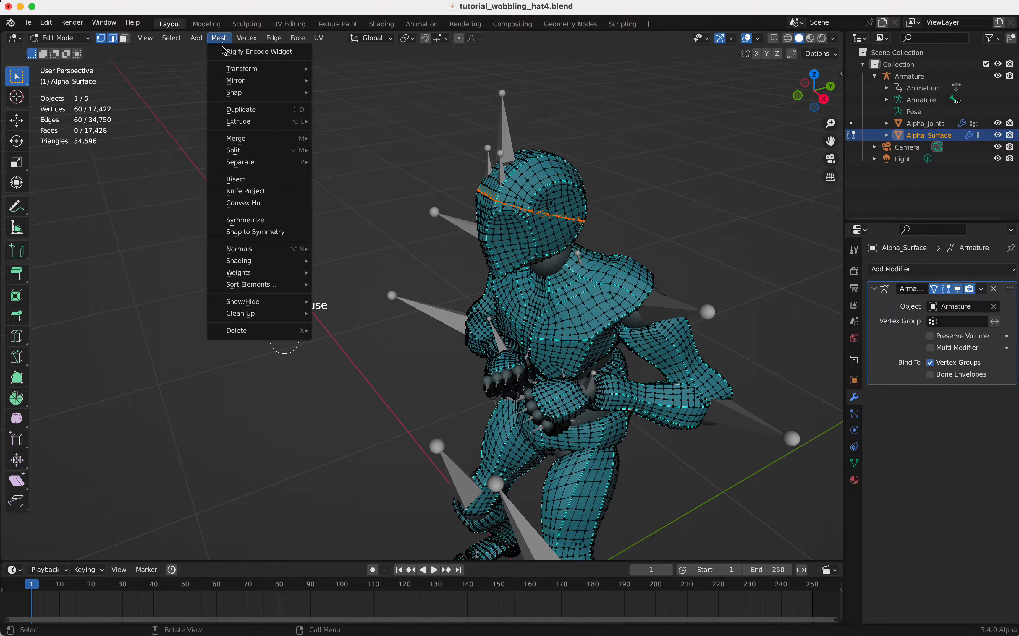
{"action": "mouse_move", "coordinate": [279, 153]}
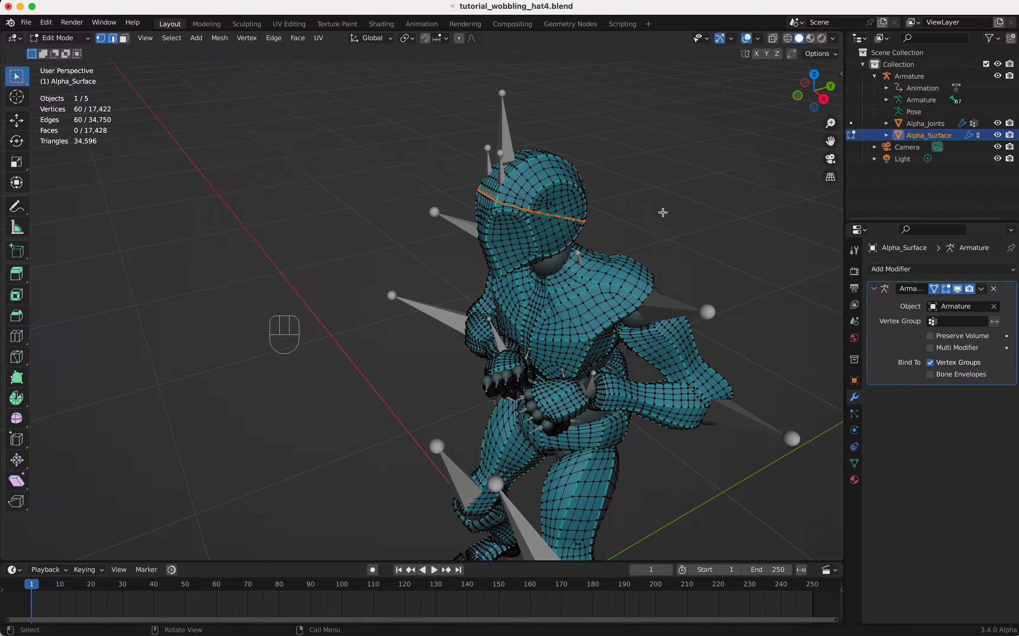
{"action": "scroll", "coordinate": [671, 227], "scroll_direction": "right", "scroll_amount": 5}
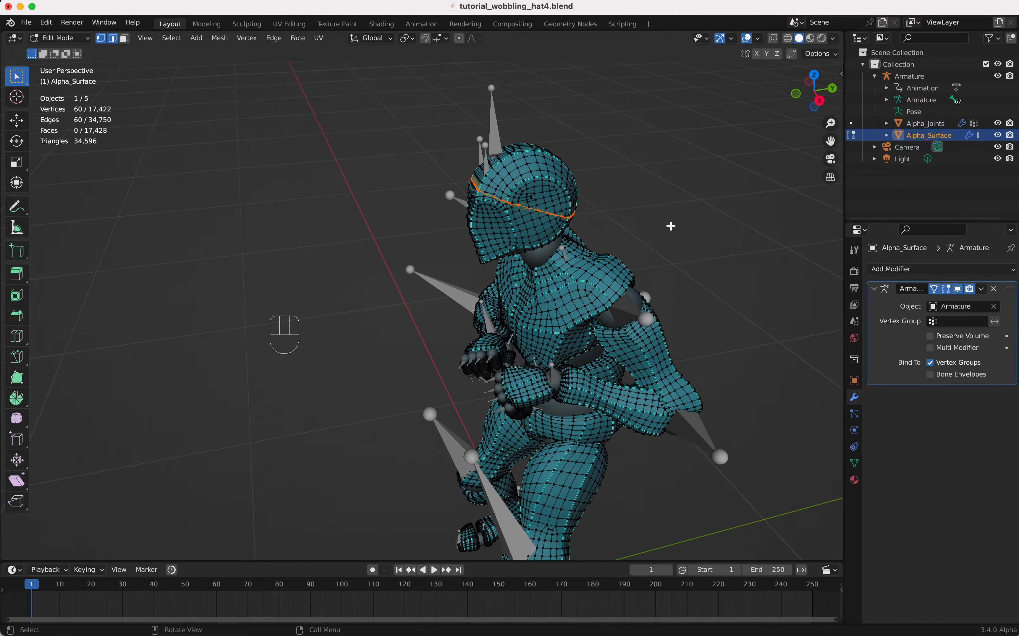
{"action": "key", "text": "p"}
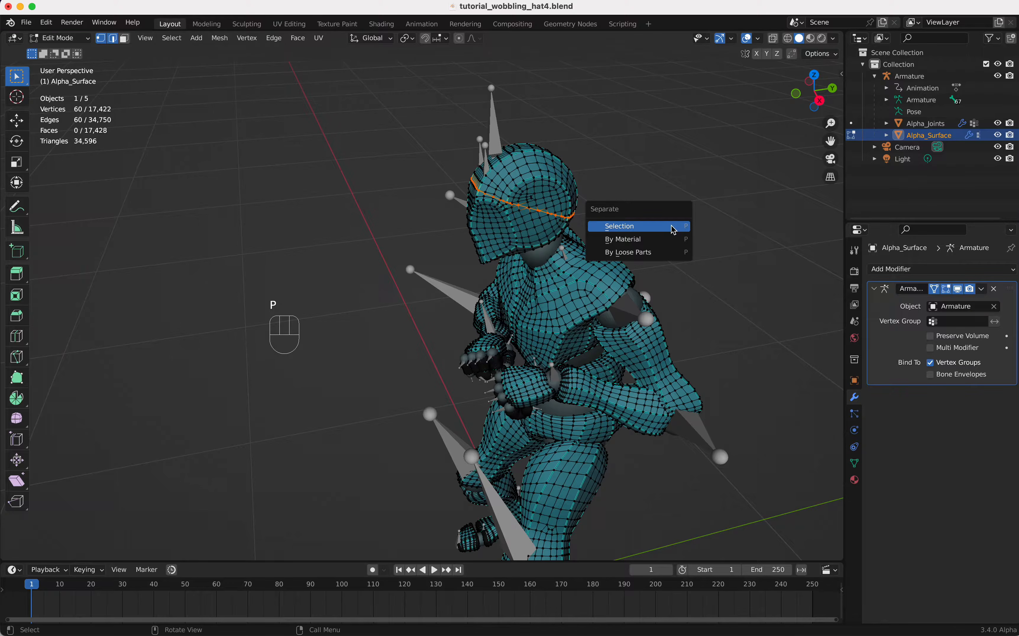
{"action": "left_click", "coordinate": [673, 227]}
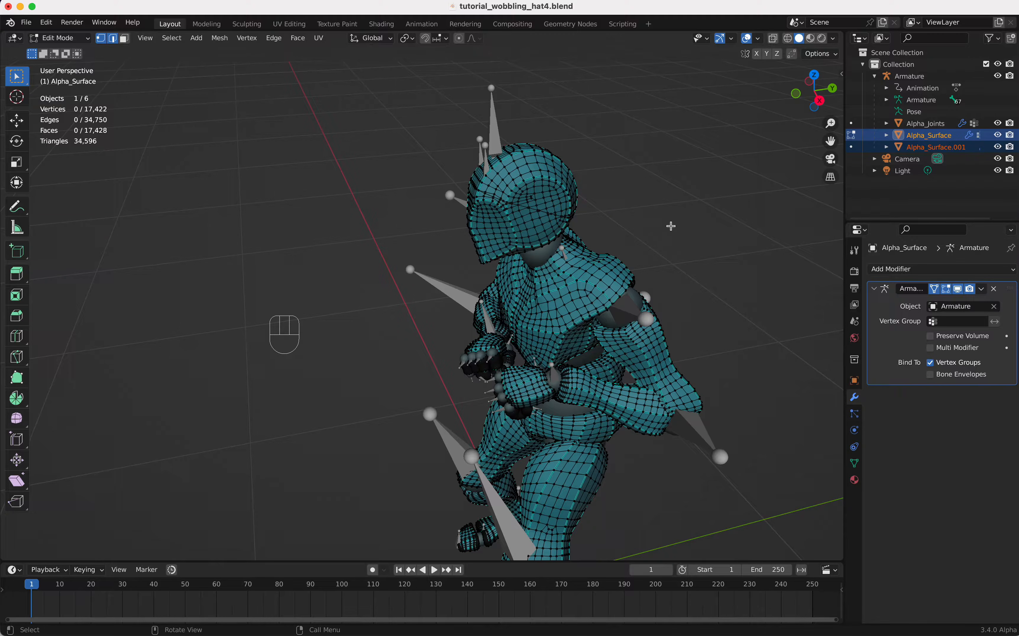
Step: Return to Object Mode and rename the separated head loop object as Cap
{"action": "key", "text": "Tab"}
{"action": "left_click", "coordinate": [926, 148]}
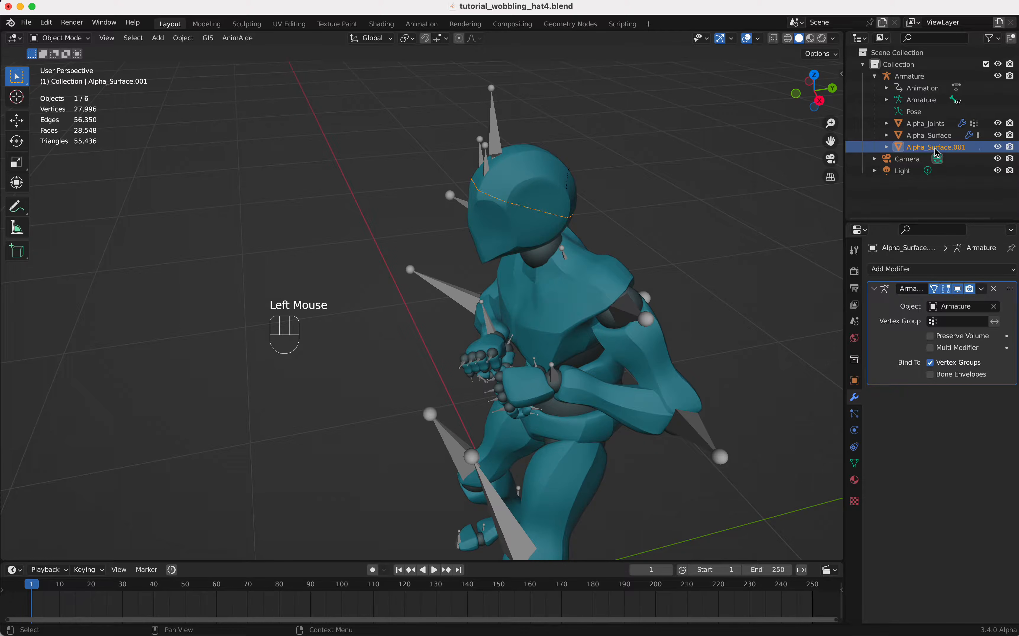
{"action": "double_click", "coordinate": [938, 148]}
{"action": "type", "text": "Cap"}
{"action": "key", "text": "Return"}
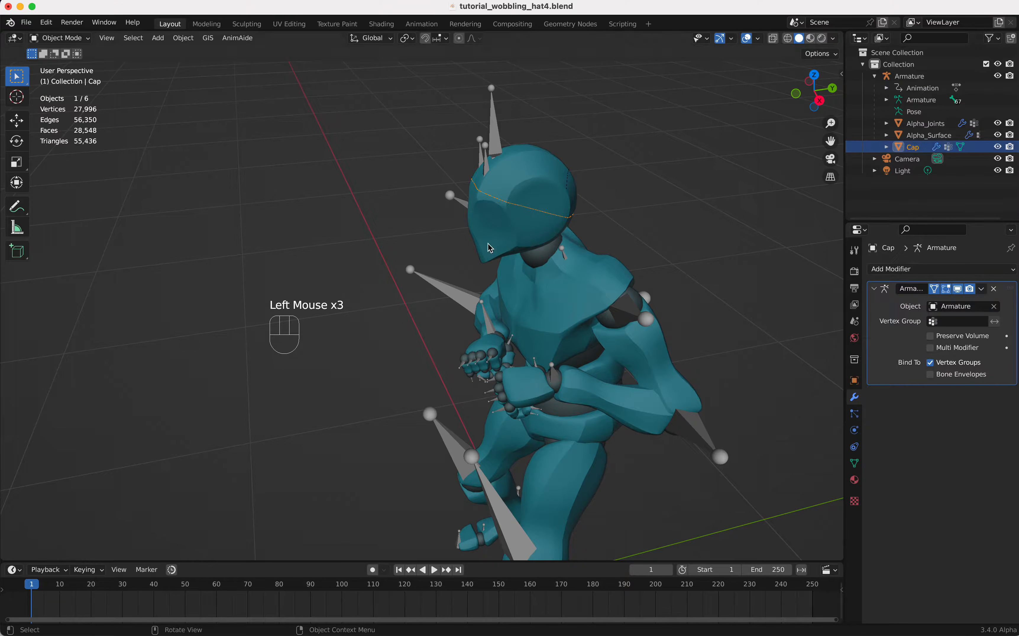
Step: Try deleting the Armature modifier from Cap, and undo the deletion
{"action": "key", "text": "g"}
{"action": "key", "text": "Escape"}
{"action": "left_click", "coordinate": [995, 289]}
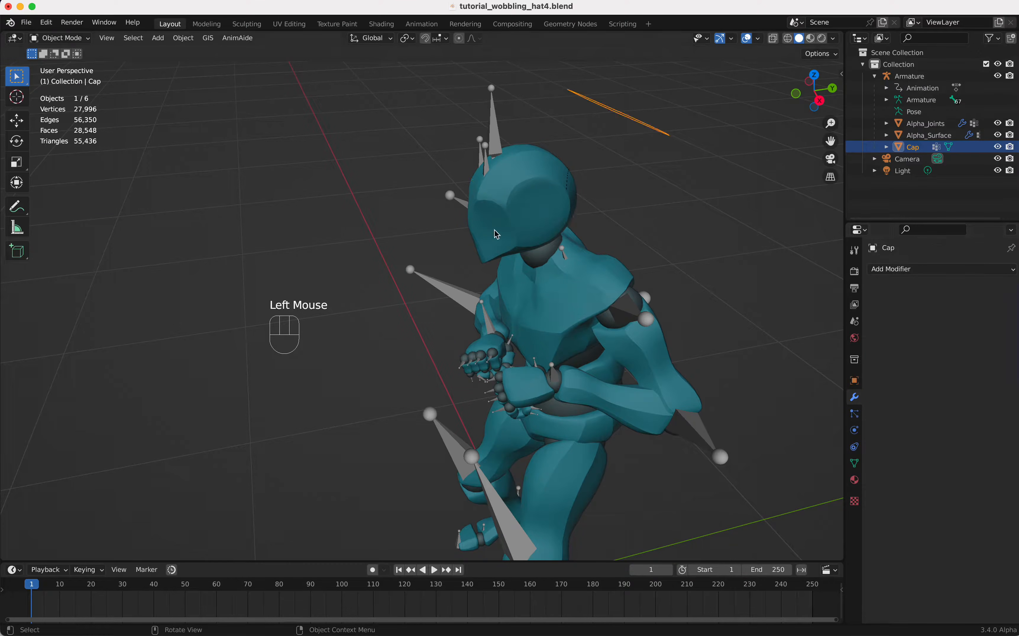
{"action": "scroll", "coordinate": [679, 165], "scroll_direction": "right", "scroll_amount": 5}
{"action": "scroll", "coordinate": [679, 165], "scroll_direction": "left", "scroll_amount": 4}
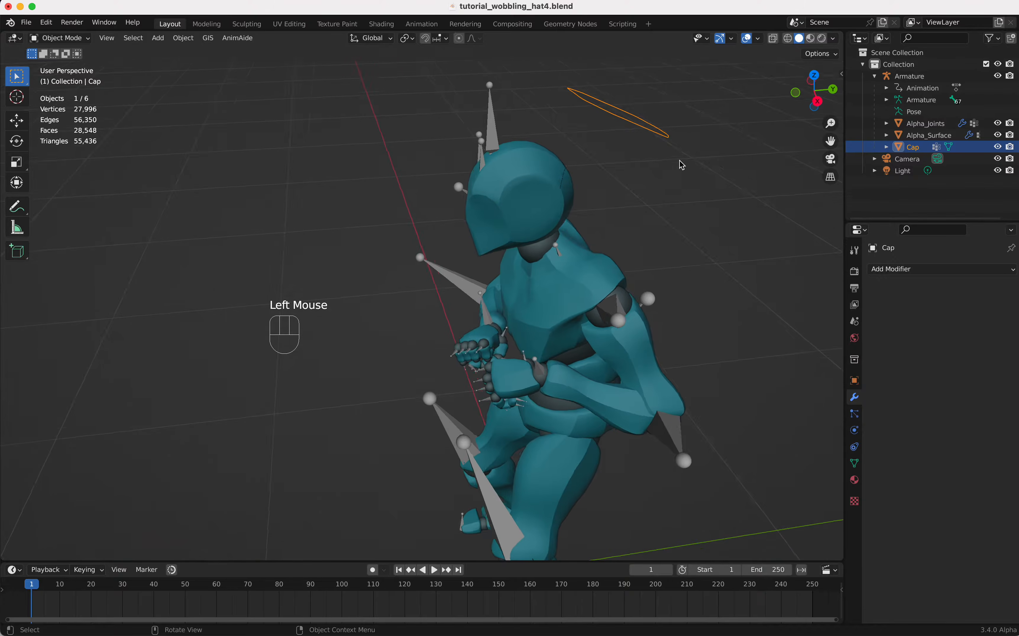
{"action": "key", "text": "ctrl"}
{"action": "key", "text": "ctrl+z"}
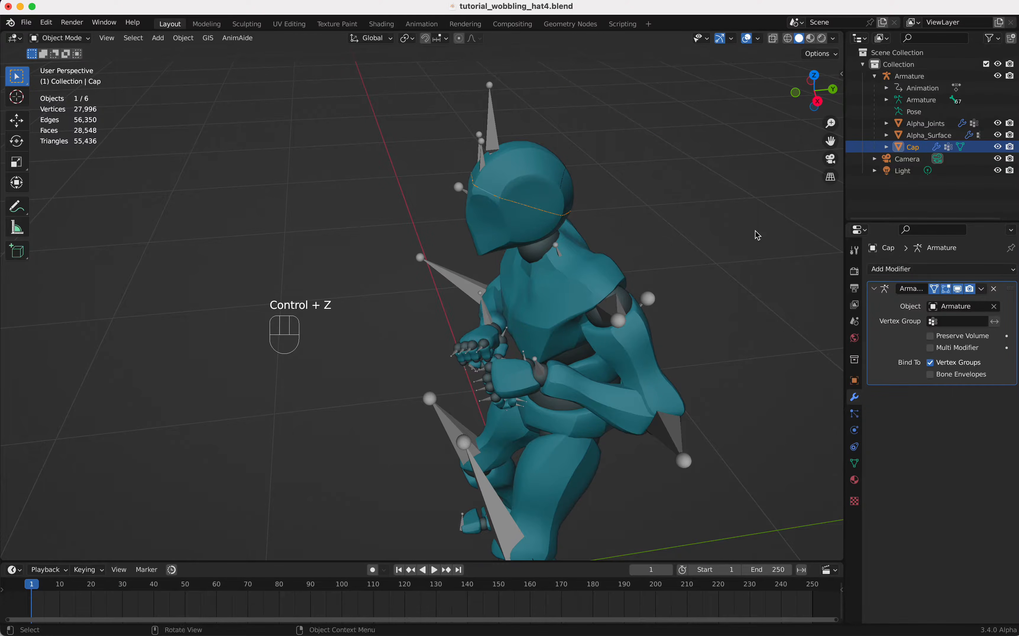
Step: Apply the Armature modifier on Cap and test-move the loop without keeping the move
{"action": "left_click", "coordinate": [984, 291]}
{"action": "left_click", "coordinate": [917, 302]}
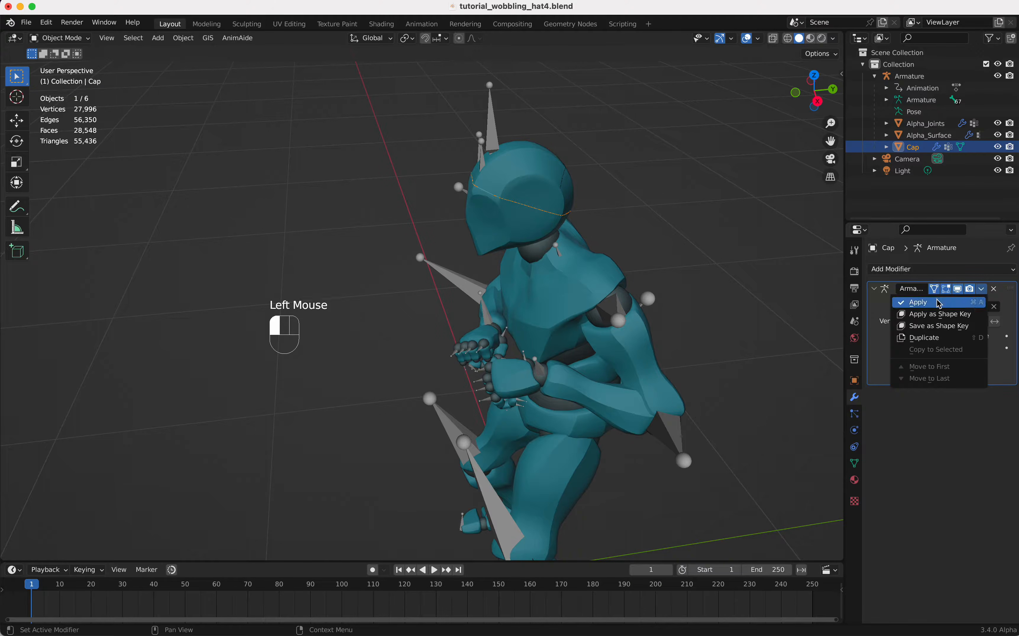
{"action": "key", "text": "g"}
{"action": "key", "text": "Escape"}
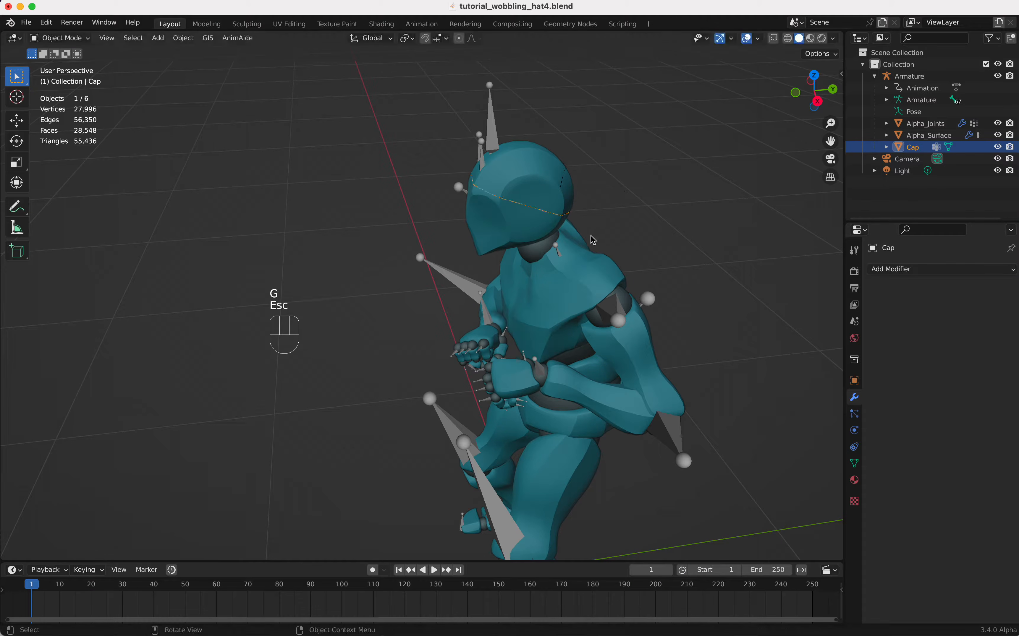
{"action": "scroll", "coordinate": [690, 240], "scroll_direction": "right", "scroll_amount": 5}
{"action": "scroll", "coordinate": [690, 240], "scroll_direction": "left", "scroll_amount": 6}
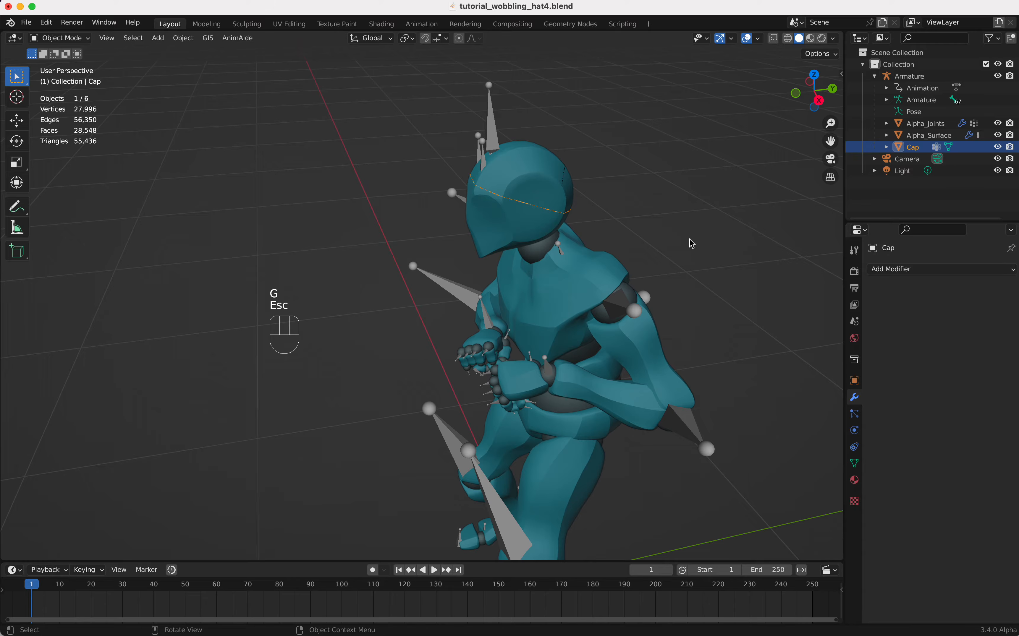
Step: Try clearing the Armature parent in Cap's object relations, and undo the change
{"action": "left_click", "coordinate": [855, 380]}
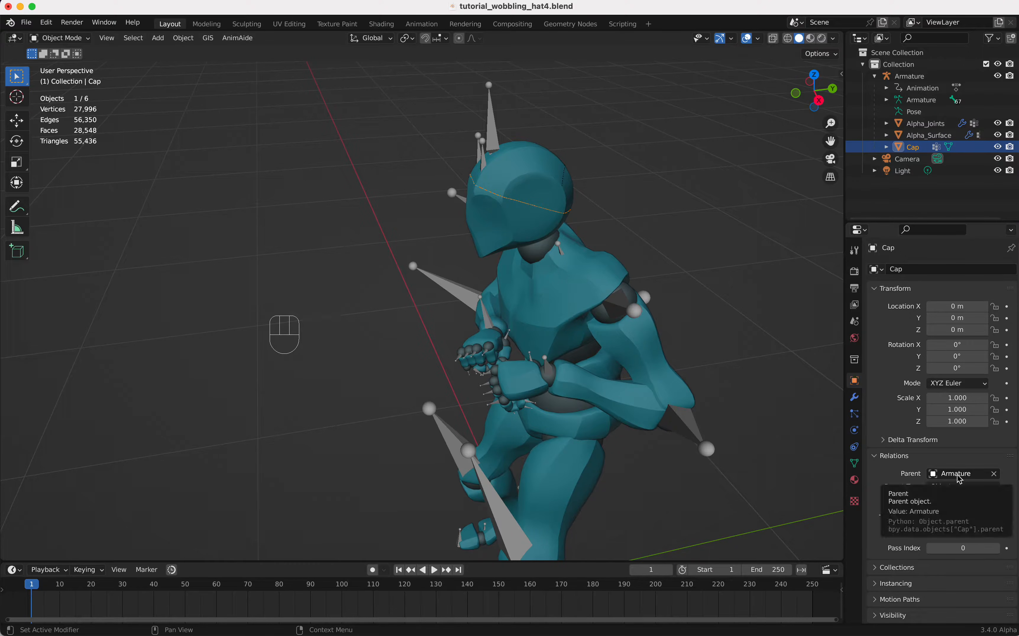
{"action": "left_click", "coordinate": [994, 474]}
{"action": "key", "text": "period"}
{"action": "scroll", "coordinate": [735, 343], "scroll_direction": "down", "scroll_amount": 18, "text": "super"}
{"action": "scroll", "coordinate": [736, 342], "scroll_direction": "up", "scroll_amount": 6, "text": "super"}
{"action": "scroll", "coordinate": [735, 343], "scroll_direction": "up", "scroll_amount": 5, "text": "super"}
{"action": "key", "text": "ctrl+z"}
{"action": "key", "text": "ctrl+z"}
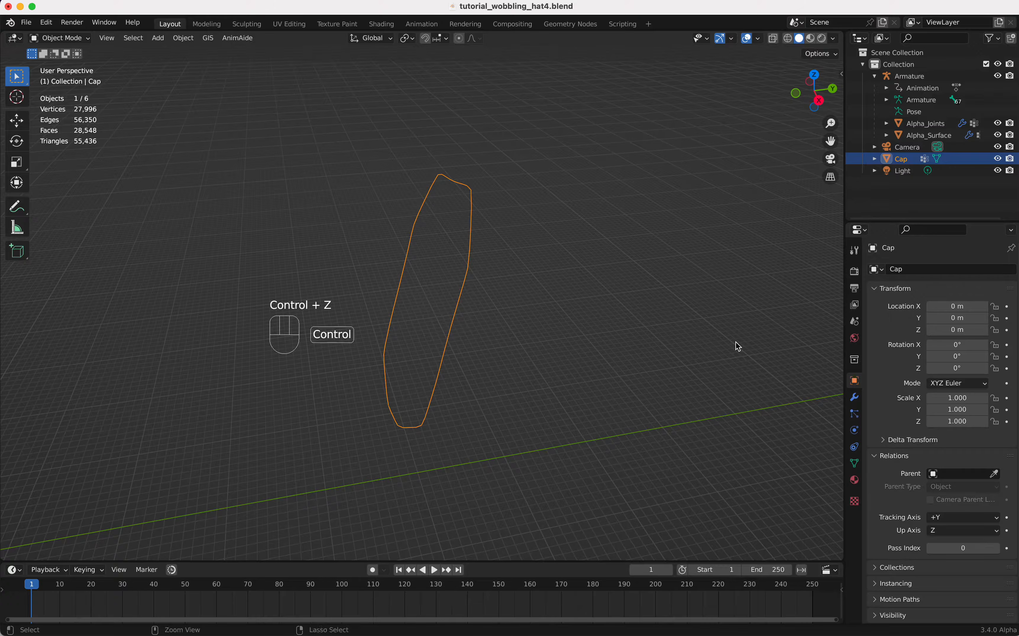
{"action": "scroll", "coordinate": [736, 343], "scroll_direction": "down", "scroll_amount": 10, "text": "super"}
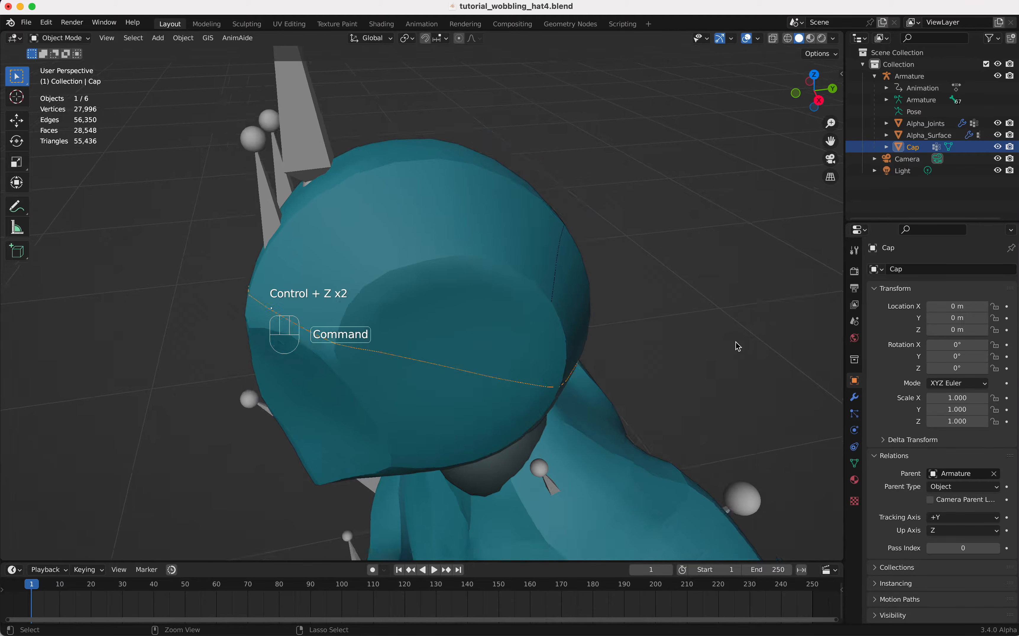
{"action": "scroll", "coordinate": [736, 342], "scroll_direction": "up", "scroll_amount": 5}
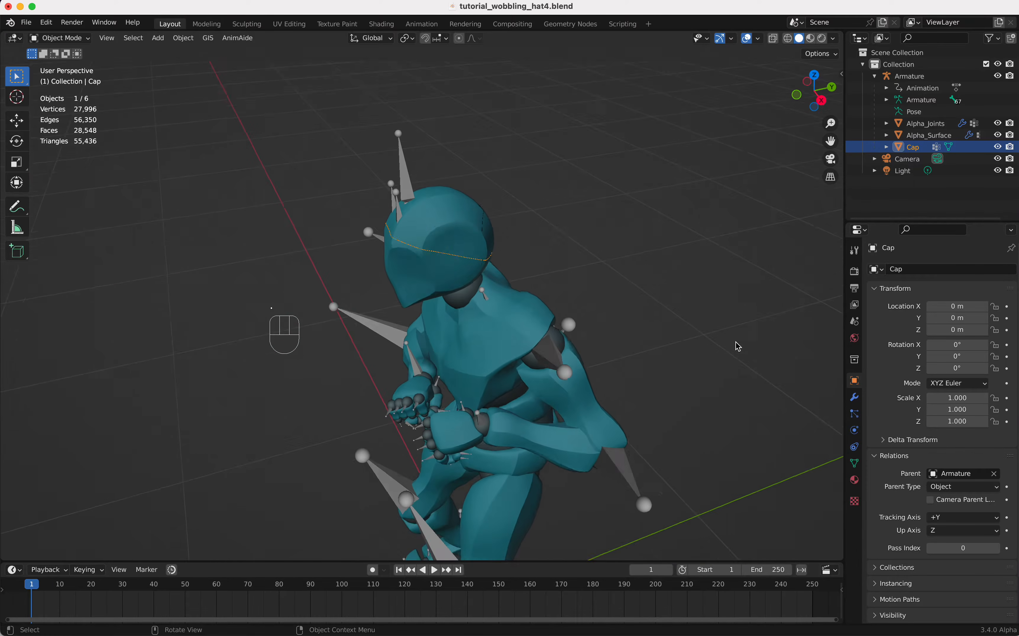
Step: Clear Cap's parent while keeping its transformation, and test-move the loop without keeping the move
{"action": "scroll", "coordinate": [735, 343], "scroll_direction": "down", "scroll_amount": 2, "text": "shift"}
{"action": "scroll", "coordinate": [735, 343], "scroll_direction": "up", "scroll_amount": 2, "text": "shift"}
{"action": "scroll", "coordinate": [736, 343], "scroll_direction": "down", "scroll_amount": 4}
{"action": "scroll", "coordinate": [736, 343], "scroll_direction": "right", "scroll_amount": 4}
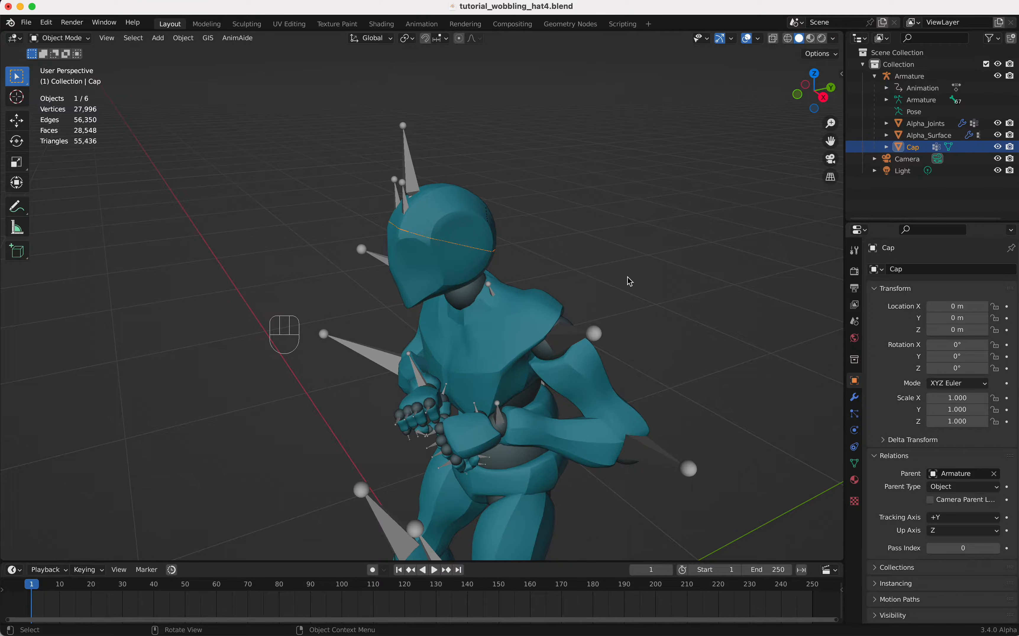
{"action": "key", "text": "alt"}
{"action": "key", "text": "alt+p"}
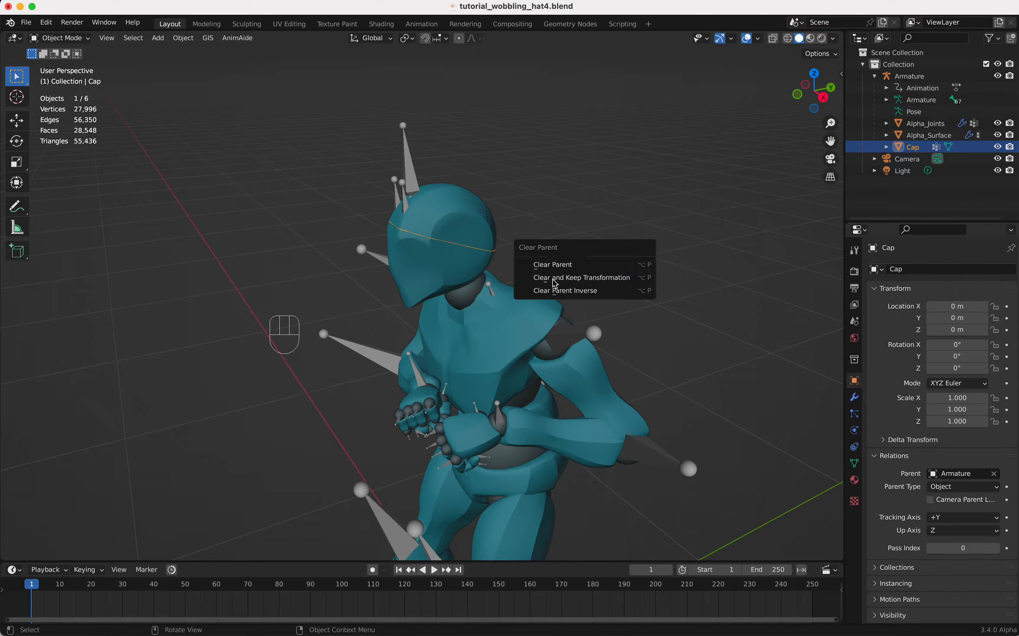
{"action": "left_click", "coordinate": [619, 283]}
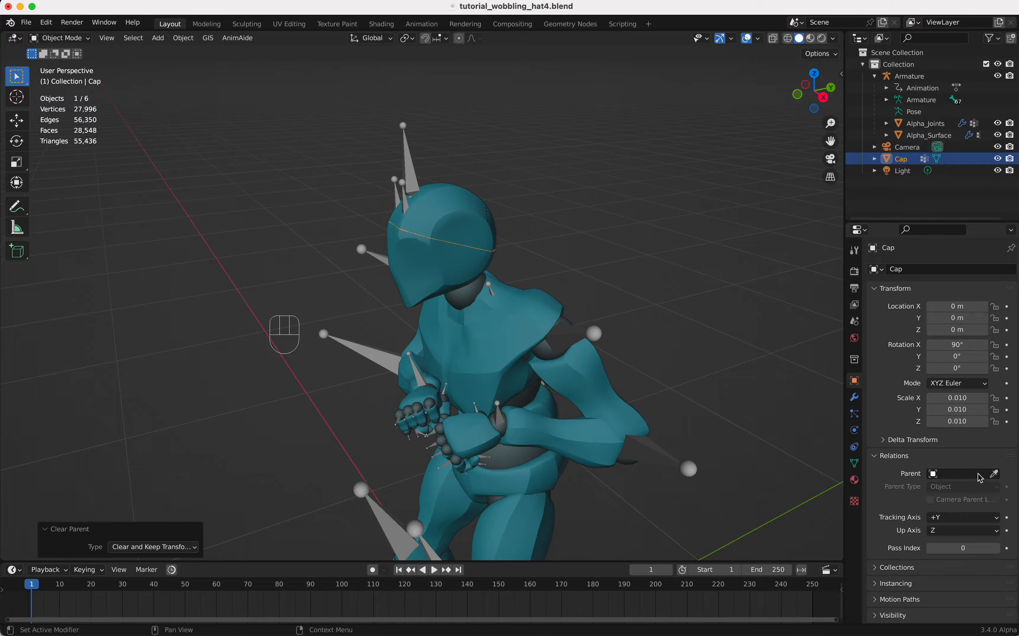
{"action": "key", "text": "g"}
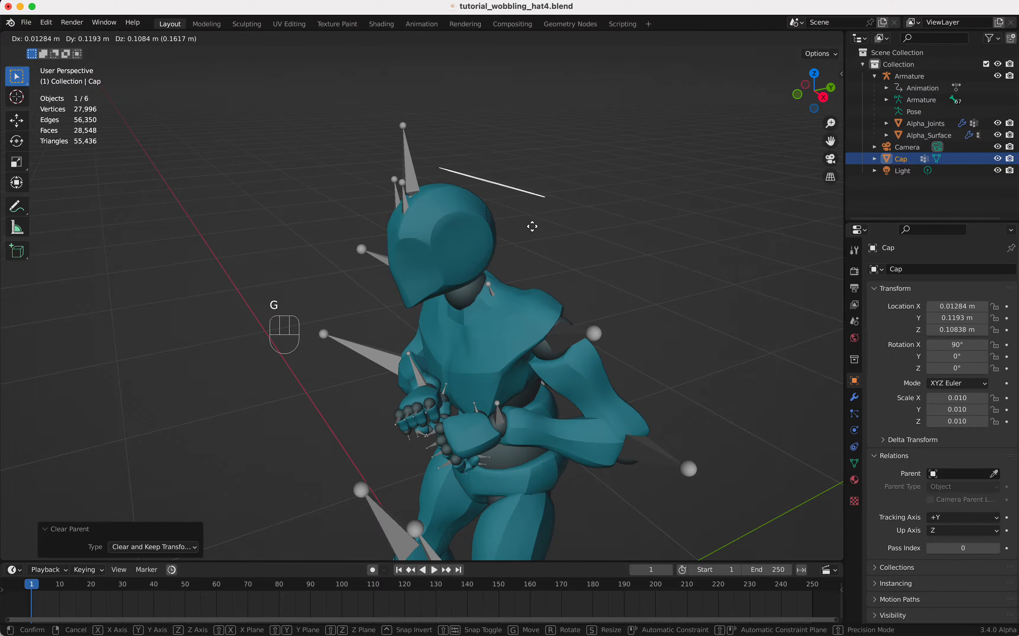
{"action": "key", "text": "Escape"}
{"action": "middle_click_drag", "start_coordinate": [532, 237], "coordinate": [534, 238], "text": "shift"}
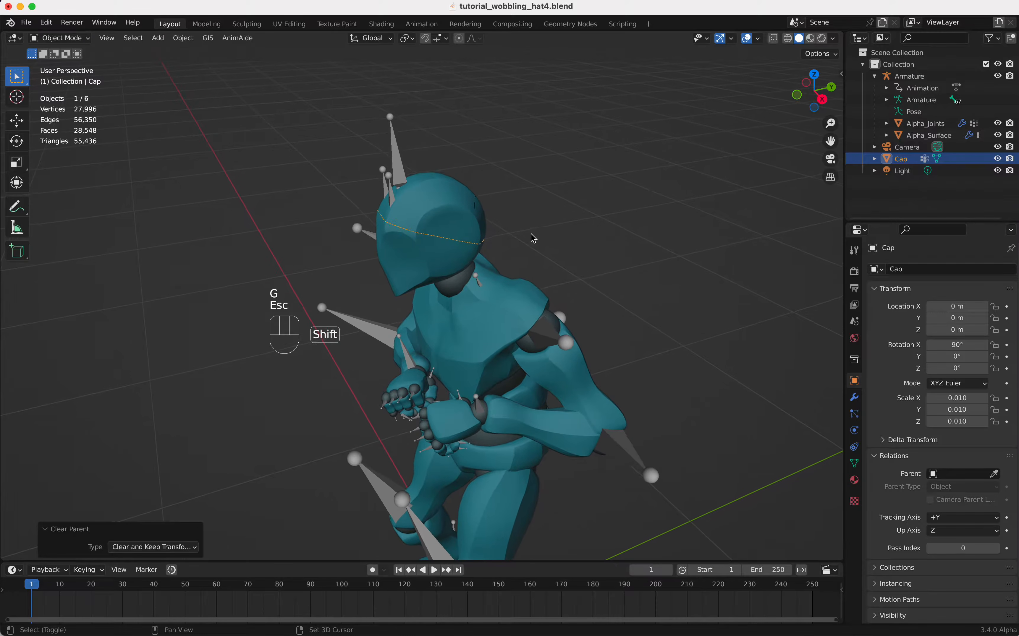
Step: Enter Edit Mode on Cap and select all vertices of its loop around the head
{"action": "key", "text": "Tab"}
{"action": "scroll", "coordinate": [531, 234], "scroll_direction": "right", "scroll_amount": 3}
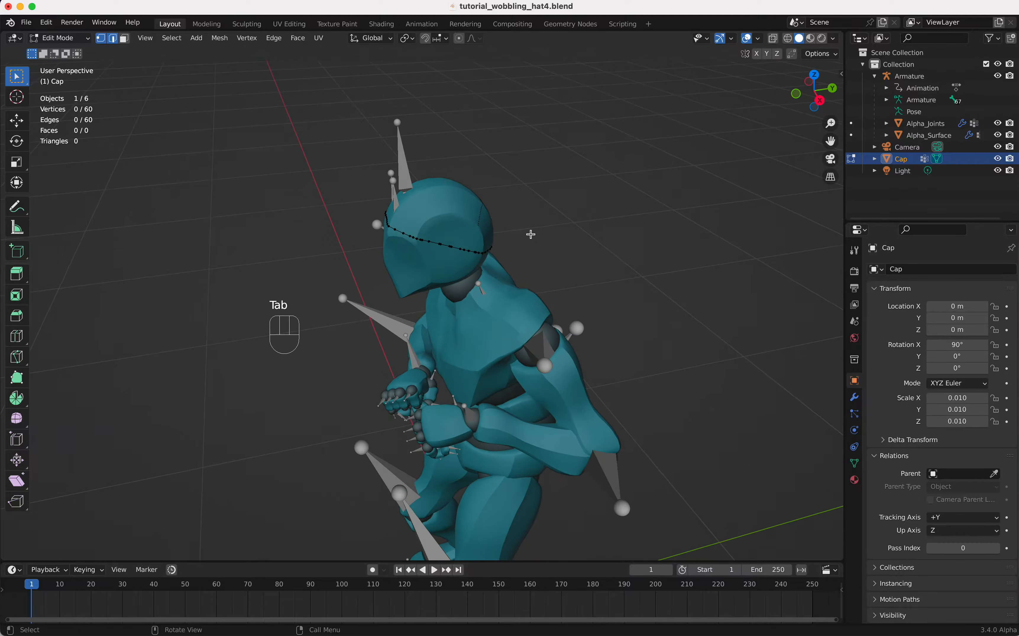
{"action": "key", "text": "a"}
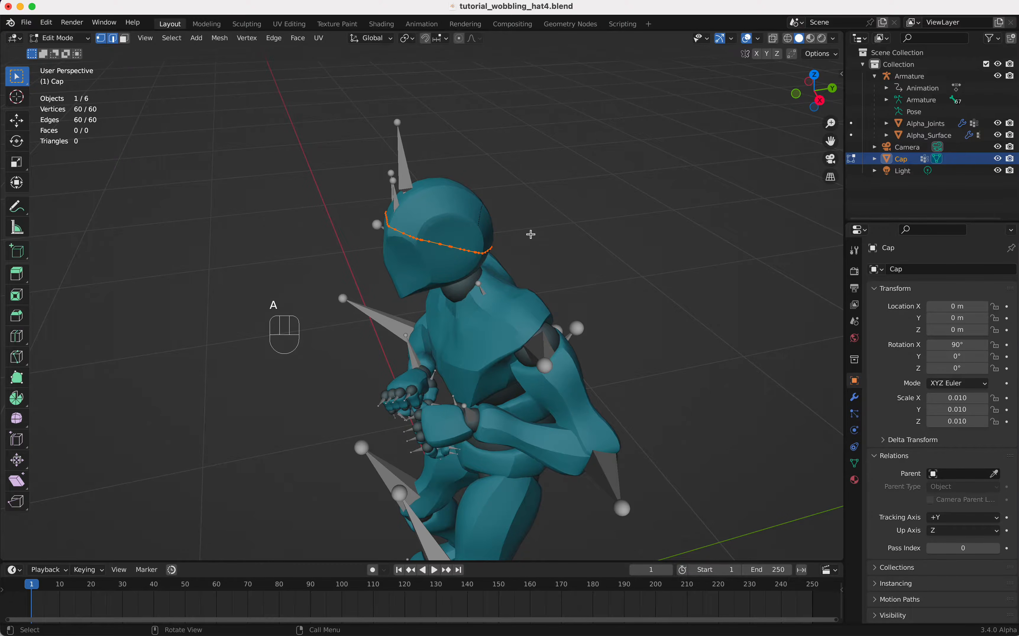
{"action": "scroll", "coordinate": [532, 234], "scroll_direction": "up", "scroll_amount": 5}
{"action": "scroll", "coordinate": [531, 235], "scroll_direction": "right", "scroll_amount": 4}
{"action": "scroll", "coordinate": [531, 234], "scroll_direction": "down", "scroll_amount": 5}
{"action": "scroll", "coordinate": [532, 234], "scroll_direction": "right", "scroll_amount": 3}
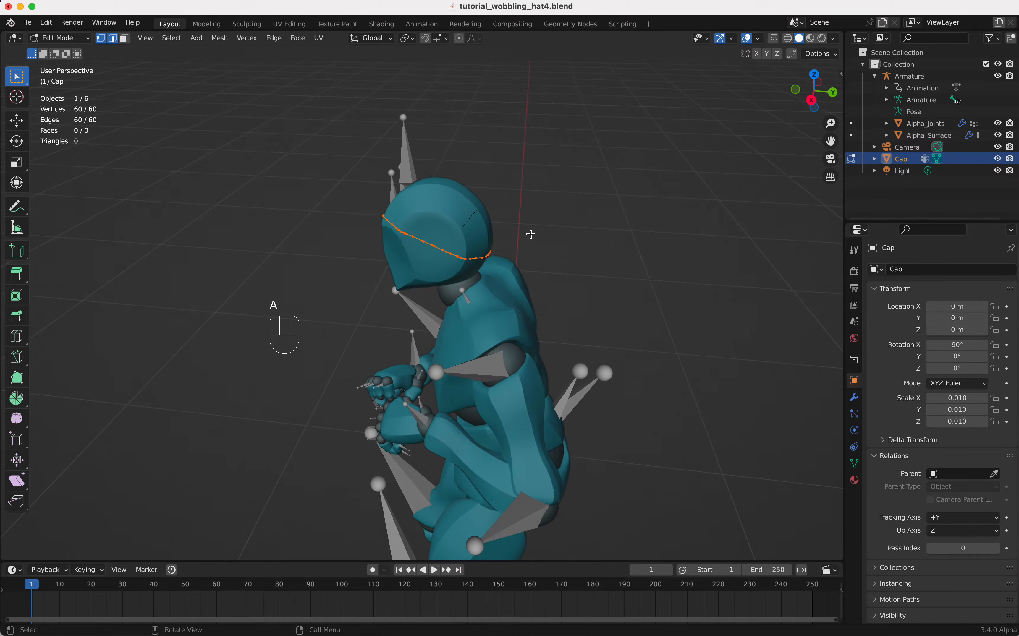
Step: Extrude Cap's selected loop straight up along the global Z axis by about 0.14 m
{"action": "key", "text": "e"}
{"action": "key", "text": "Escape"}
{"action": "key", "text": "e"}
{"action": "key", "text": "z"}
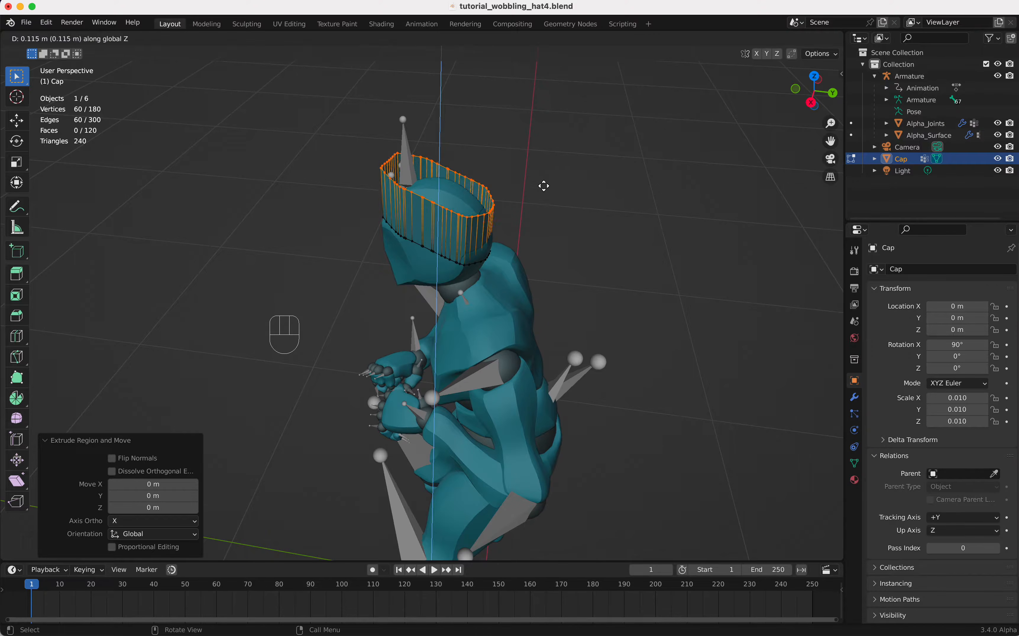
{"action": "left_click", "coordinate": [546, 176]}
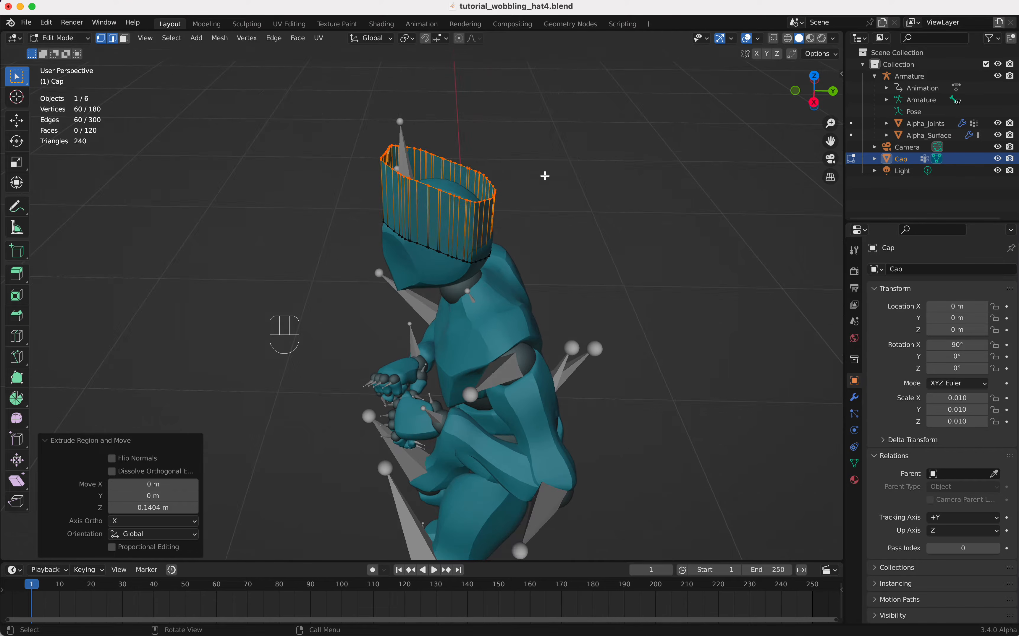
Step: Move the extruded top loop backward along the global Y axis by about 0.026 m
{"action": "key", "text": "g"}
{"action": "key", "text": "y"}
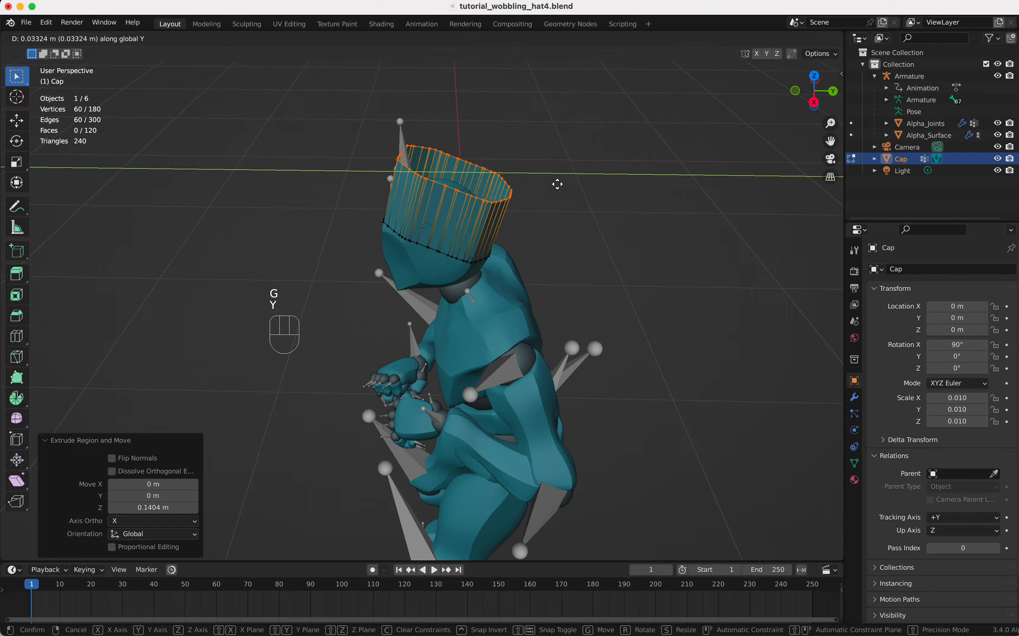
{"action": "left_click", "coordinate": [557, 184]}
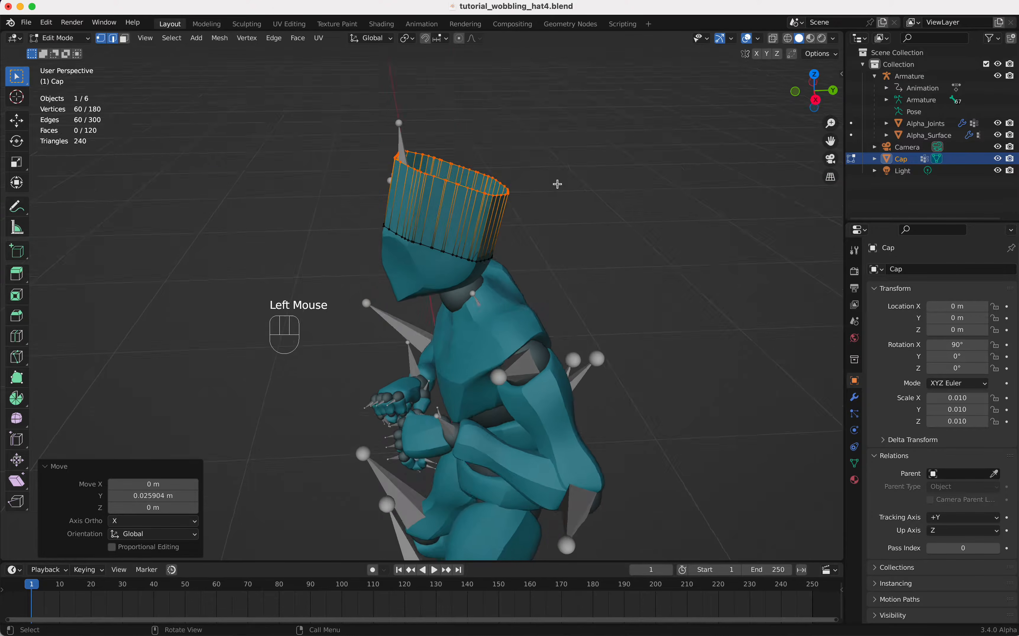
{"action": "scroll", "coordinate": [558, 184], "scroll_direction": "right", "scroll_amount": 2}
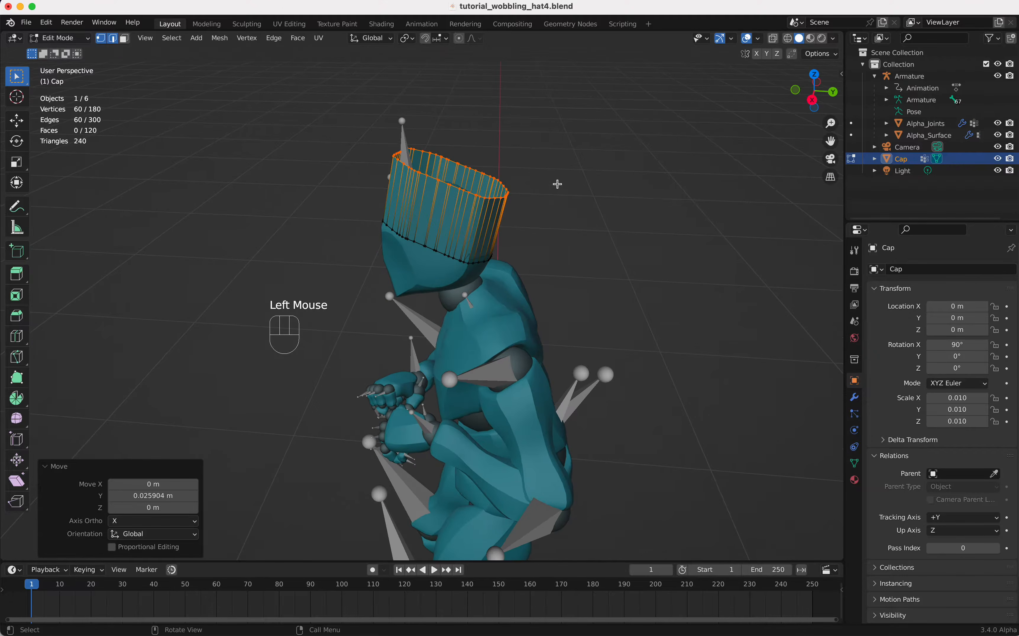
Step: Select a single vertex at the back of Cap's top rim and snap the 3D cursor to it
{"action": "scroll", "coordinate": [558, 184], "scroll_direction": "right", "scroll_amount": 10}
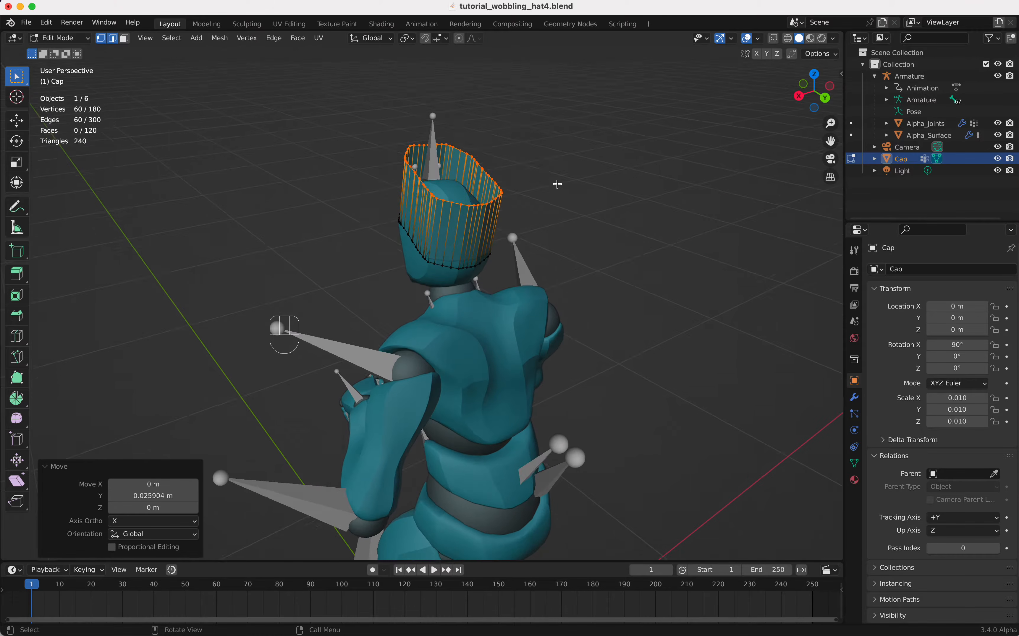
{"action": "left_click", "coordinate": [478, 206]}
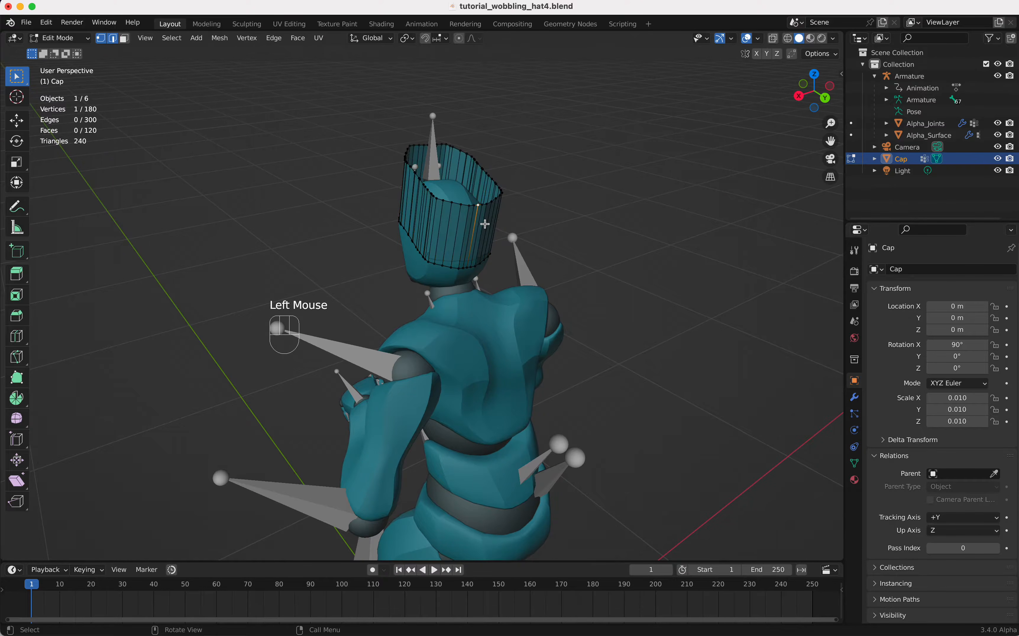
{"action": "scroll", "coordinate": [485, 223], "scroll_direction": "right", "scroll_amount": 5}
{"action": "key", "text": "KP_3"}
{"action": "key", "text": "KP_3"}
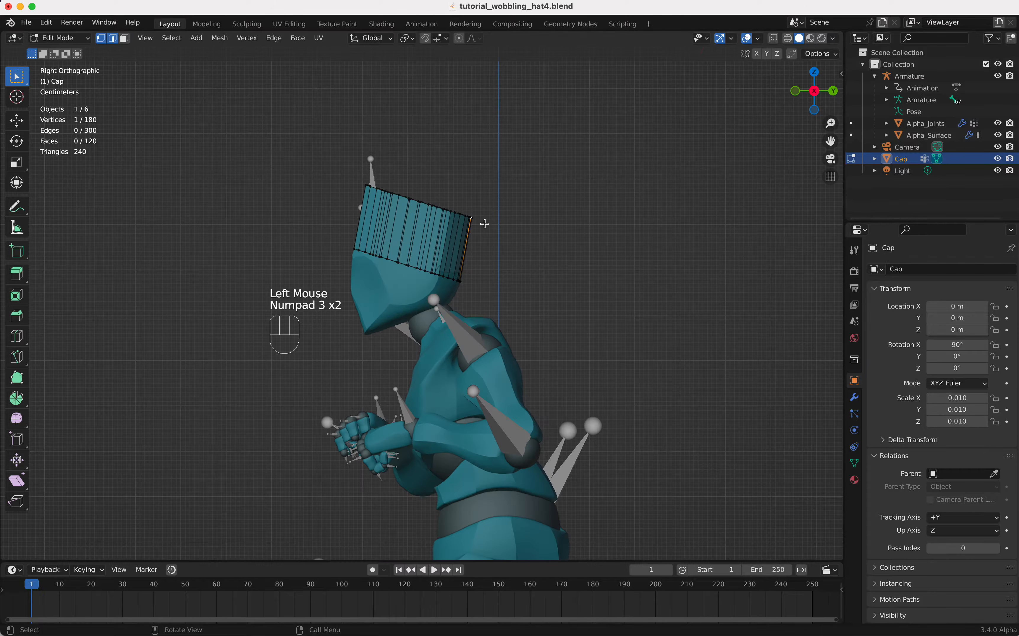
{"action": "scroll", "coordinate": [485, 224], "scroll_direction": "right", "scroll_amount": 5}
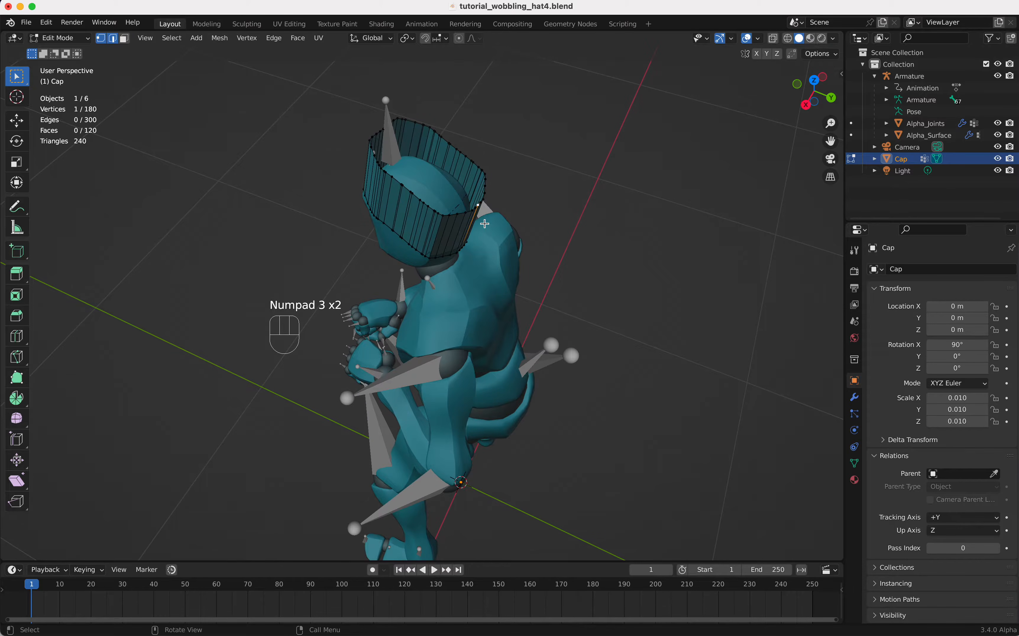
{"action": "scroll", "coordinate": [485, 224], "scroll_direction": "down", "scroll_amount": 5}
{"action": "key", "text": "shift+s"}
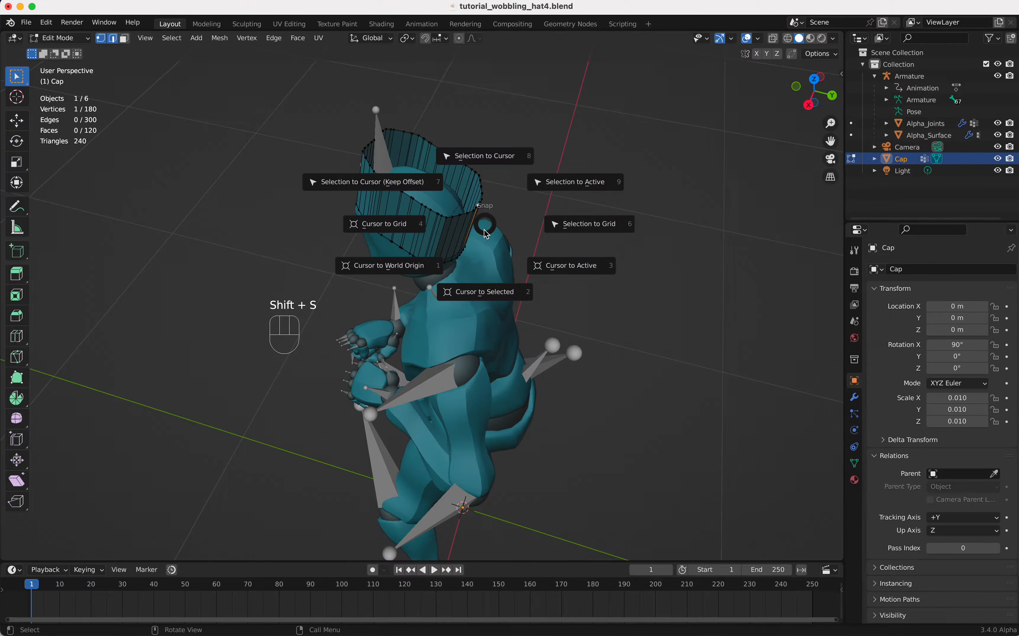
{"action": "left_click", "coordinate": [490, 288]}
Step: Return to Object Mode and add a Plain Axes empty at the 3D cursor
{"action": "key", "text": "Tab"}
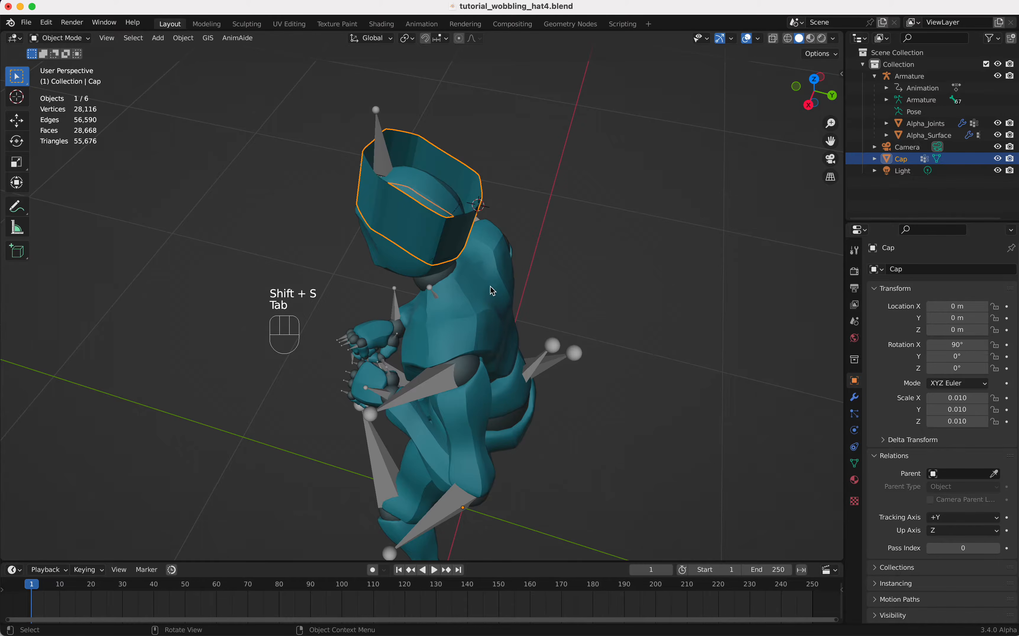
{"action": "scroll", "coordinate": [490, 287], "scroll_direction": "right", "scroll_amount": 3}
{"action": "key", "text": "shift+a"}
{"action": "mouse_move", "coordinate": [493, 291]}
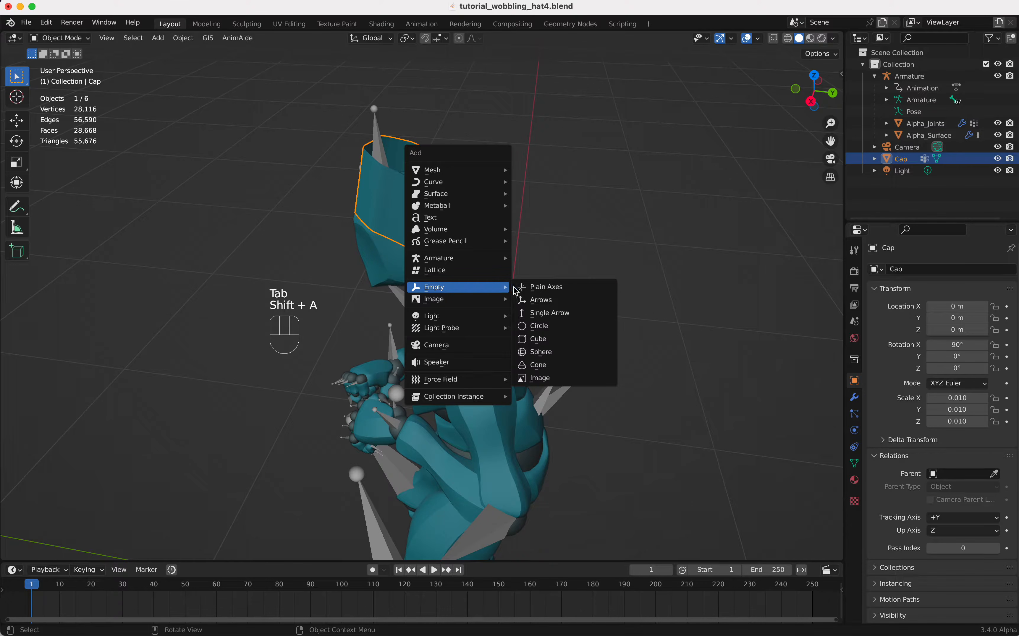
{"action": "left_click", "coordinate": [535, 287]}
Step: Move the empty backward along the global Y axis by about 0.15 m, away from the head
{"action": "scroll", "coordinate": [536, 288], "scroll_direction": "up", "scroll_amount": 3, "text": "super"}
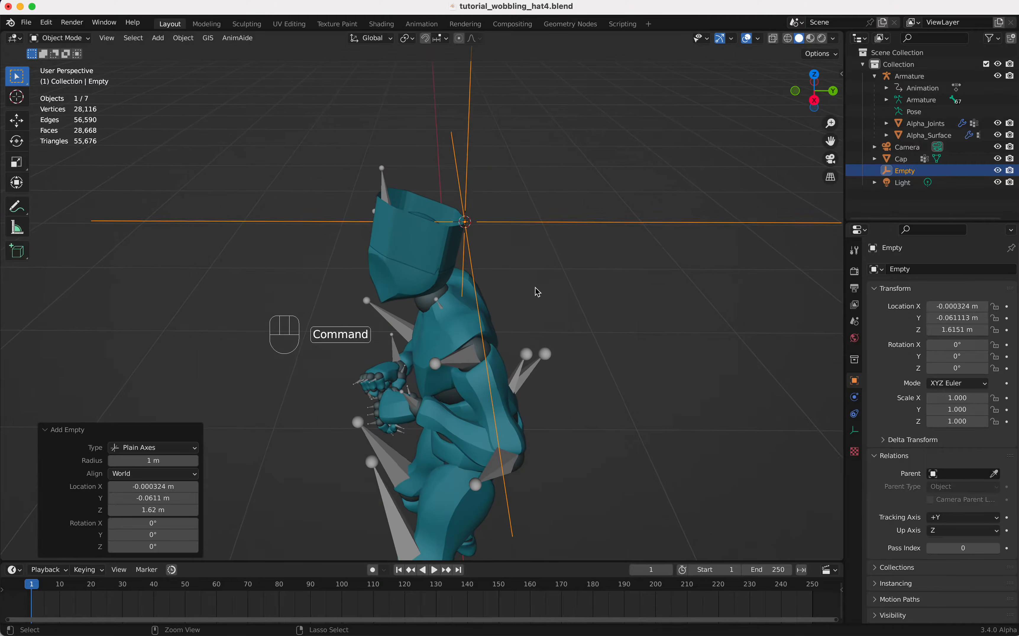
{"action": "scroll", "coordinate": [535, 288], "scroll_direction": "down", "scroll_amount": 2}
{"action": "key", "text": "g"}
{"action": "key", "text": "y"}
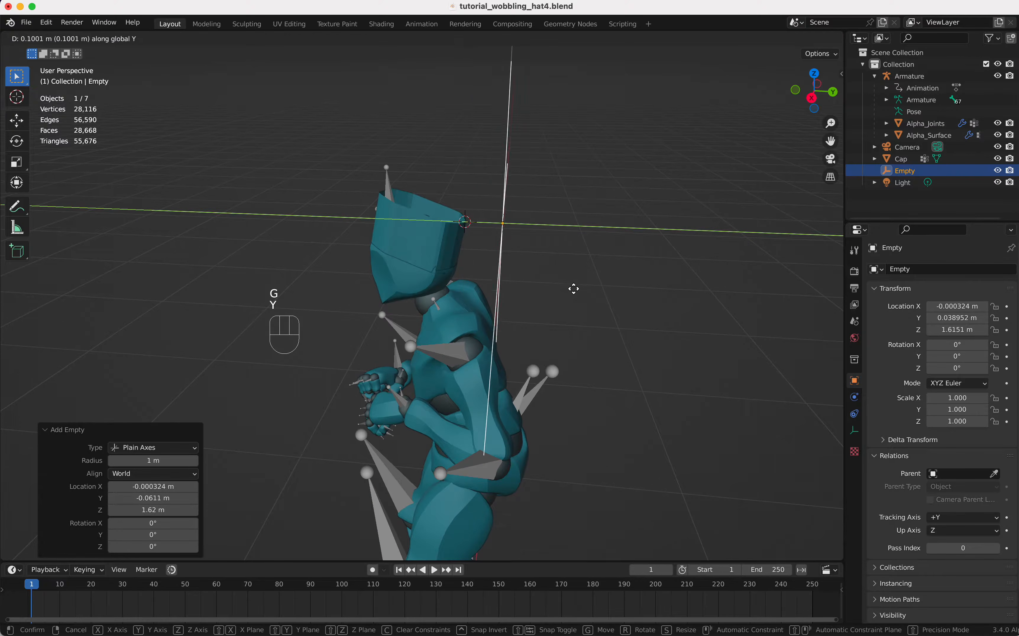
{"action": "left_click", "coordinate": [593, 292]}
Step: Snap the 3D cursor to the empty behind the head and delete the empty
{"action": "key", "text": "shift+s"}
{"action": "left_click", "coordinate": [528, 304]}
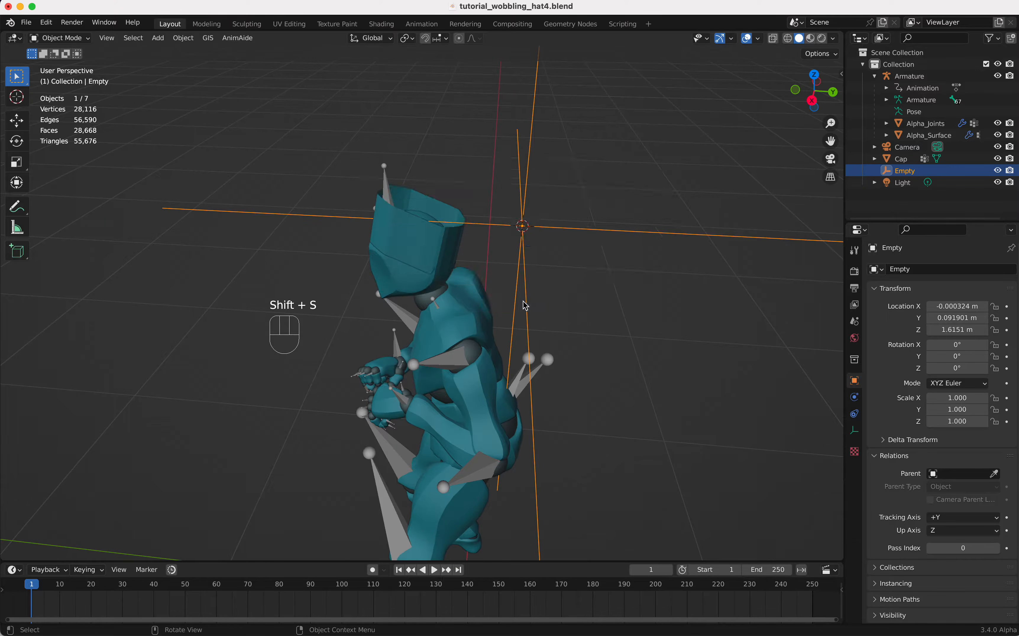
{"action": "scroll", "coordinate": [511, 253], "scroll_direction": "down", "scroll_amount": 2}
{"action": "left_click", "coordinate": [529, 258]}
{"action": "key", "text": "x"}
{"action": "left_click", "coordinate": [529, 255]}
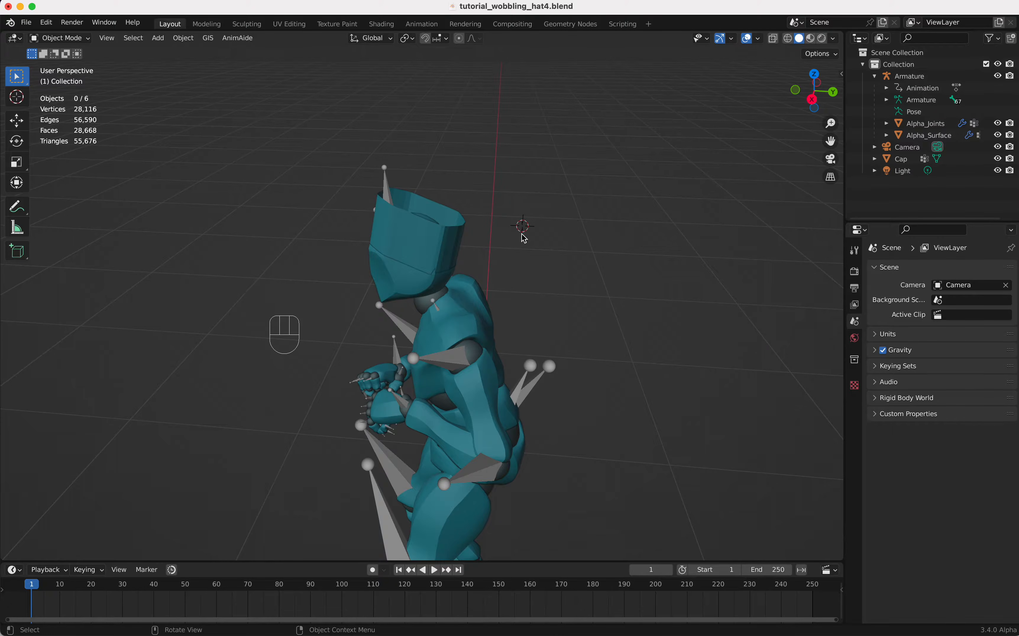
Step: Spin Cap's top rim loop about 154° around the X axis at the 3D cursor in 12 steps
{"action": "left_click", "coordinate": [442, 239]}
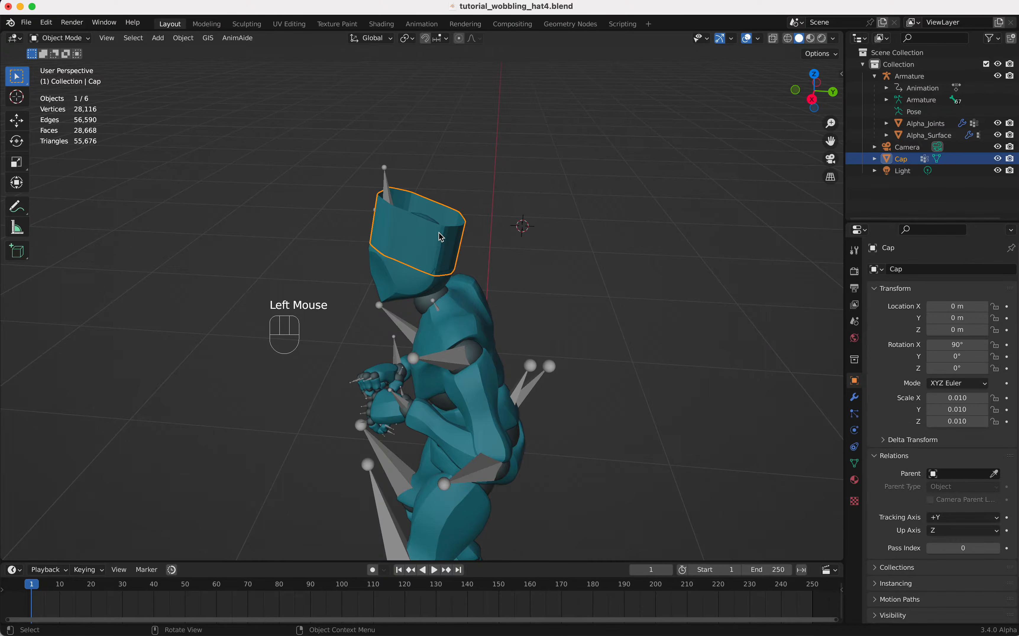
{"action": "key", "text": "Tab"}
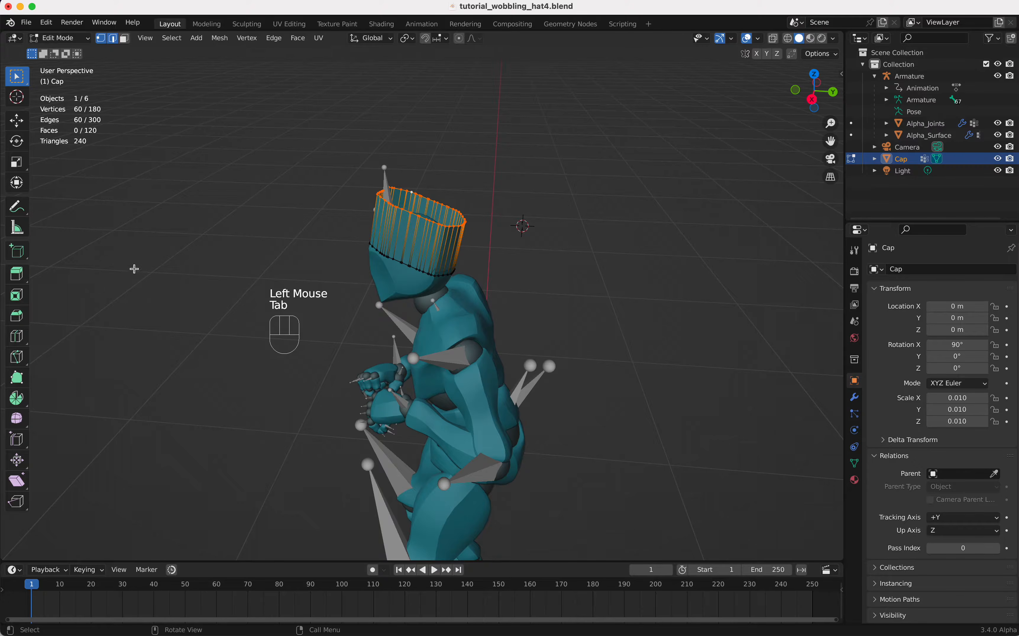
{"action": "left_click", "coordinate": [17, 400]}
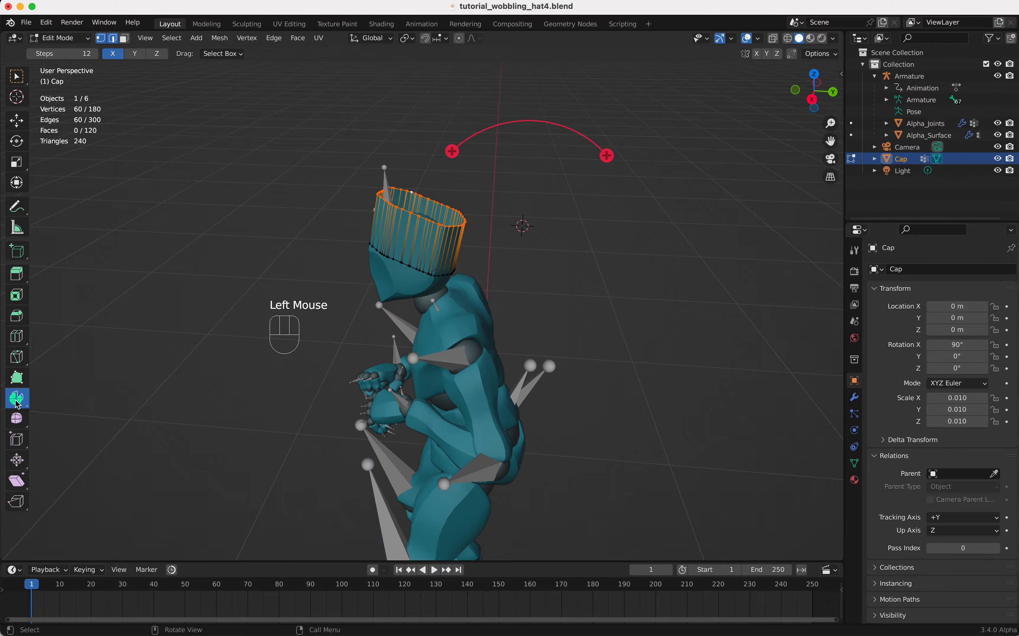
{"action": "left_click", "coordinate": [135, 54]}
{"action": "left_click", "coordinate": [157, 54]}
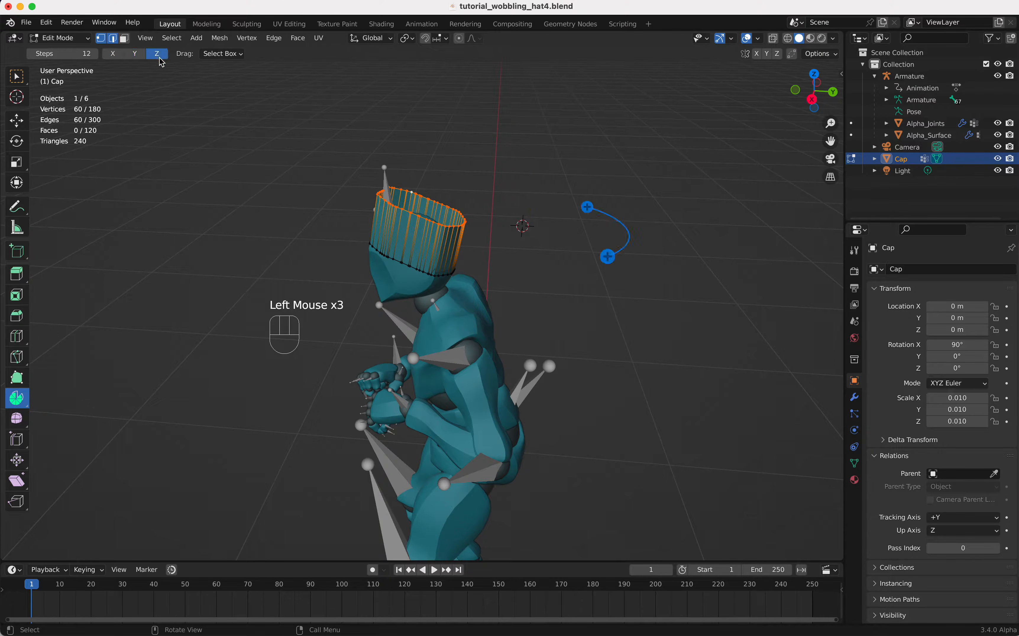
{"action": "left_click", "coordinate": [134, 59]}
{"action": "left_click", "coordinate": [117, 59]}
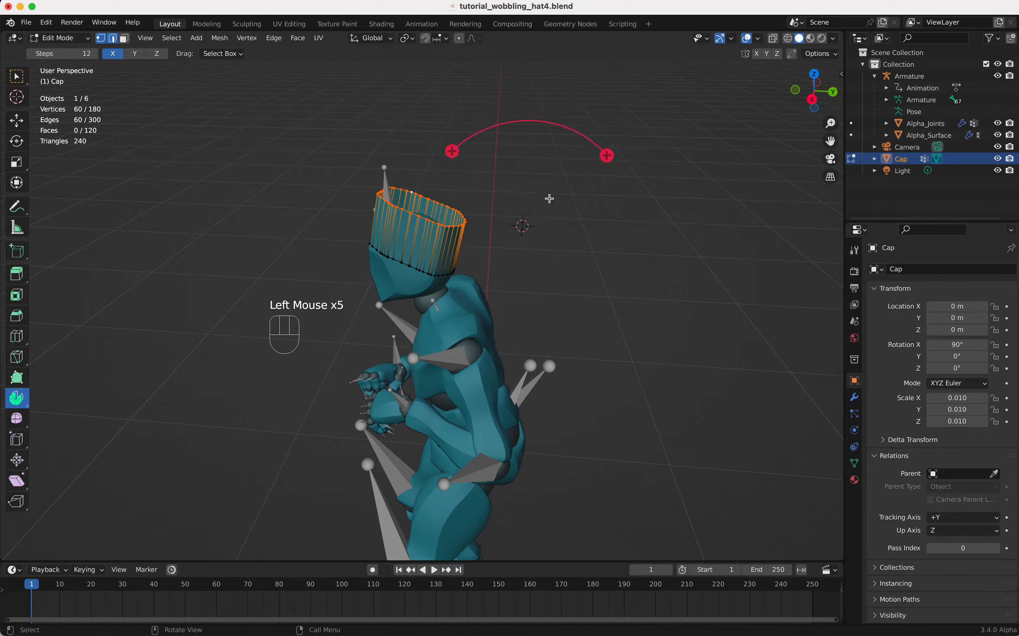
{"action": "left_click_drag", "start_coordinate": [607, 156], "coordinate": [471, 336]}
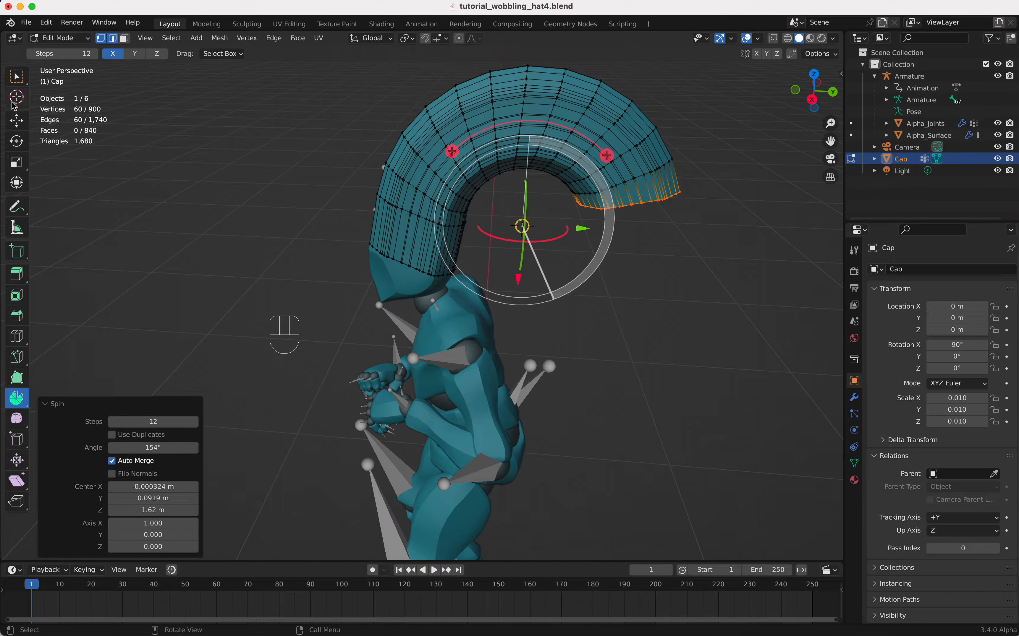
Step: Scale the end loop of the curved tube to 0 using smooth proportional editing with a size of about 0.35
{"action": "left_click", "coordinate": [17, 82]}
{"action": "scroll", "coordinate": [640, 296], "scroll_direction": "right", "scroll_amount": 10}
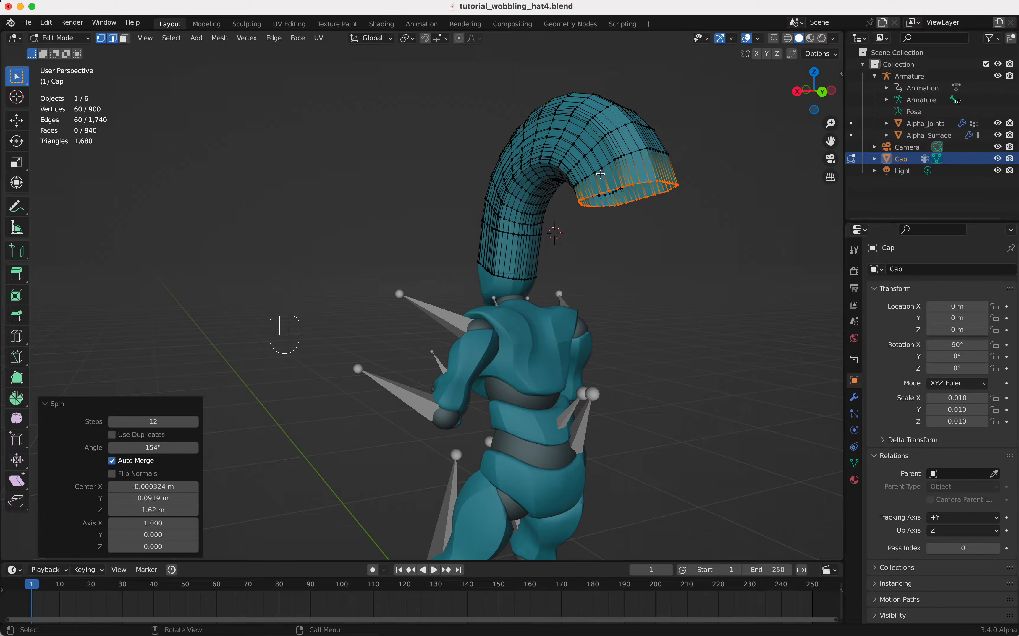
{"action": "left_click", "coordinate": [461, 39]}
{"action": "key", "text": "s"}
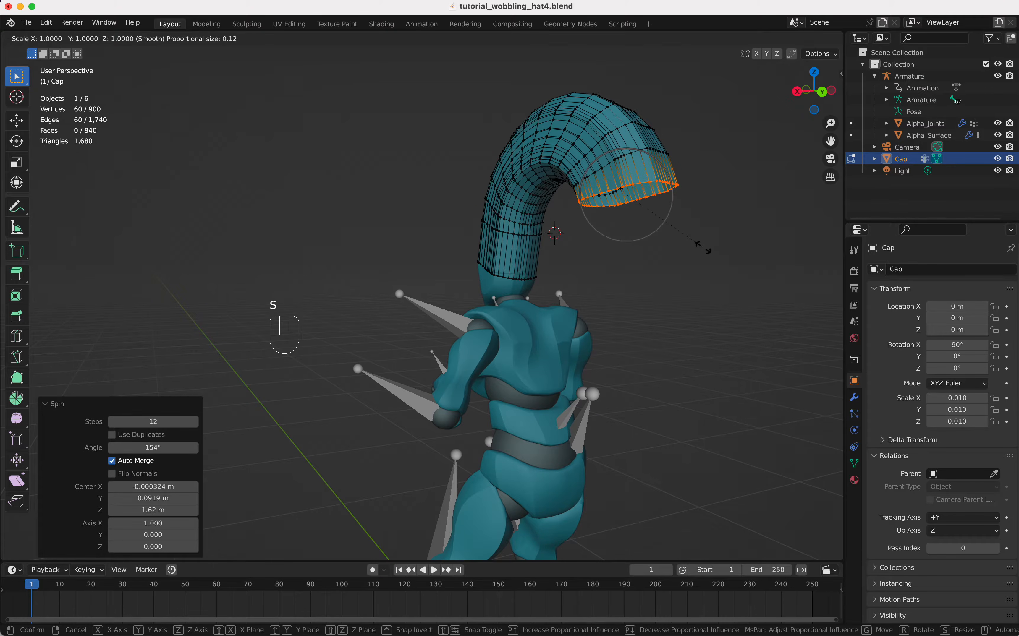
{"action": "key", "text": "KP_0"}
{"action": "scroll", "coordinate": [704, 247], "scroll_direction": "down", "scroll_amount": 9}
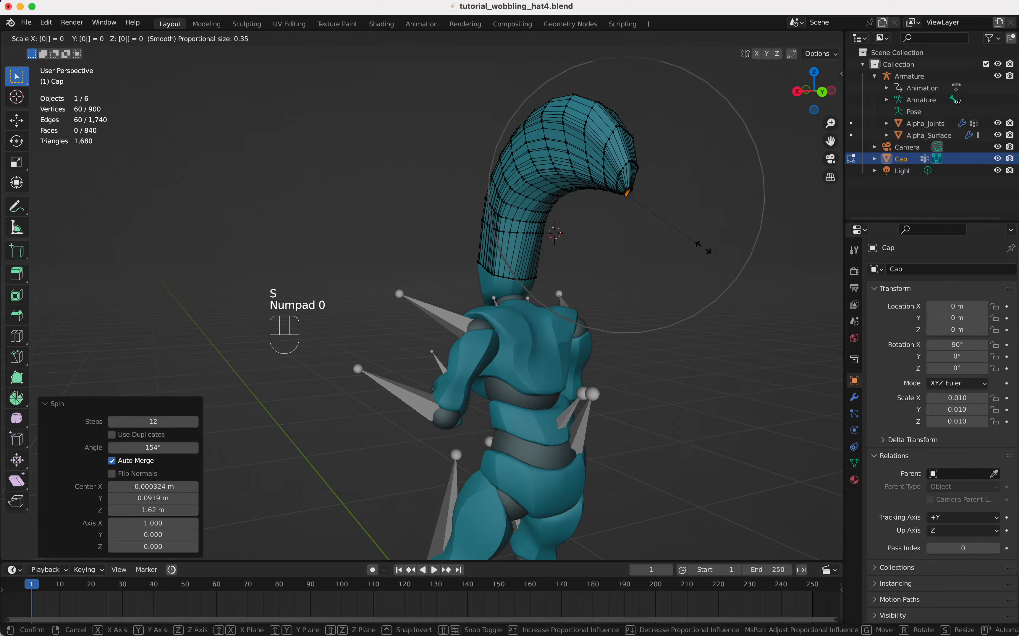
{"action": "scroll", "coordinate": [704, 248], "scroll_direction": "down", "scroll_amount": 3}
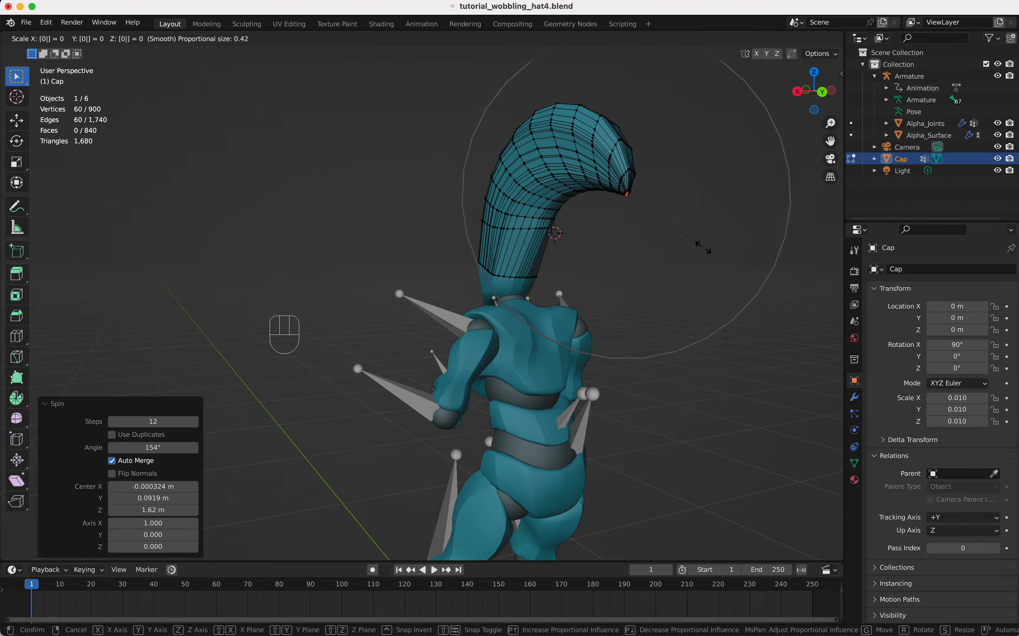
{"action": "scroll", "coordinate": [704, 247], "scroll_direction": "up", "scroll_amount": 4}
{"action": "scroll", "coordinate": [703, 248], "scroll_direction": "down", "scroll_amount": 3}
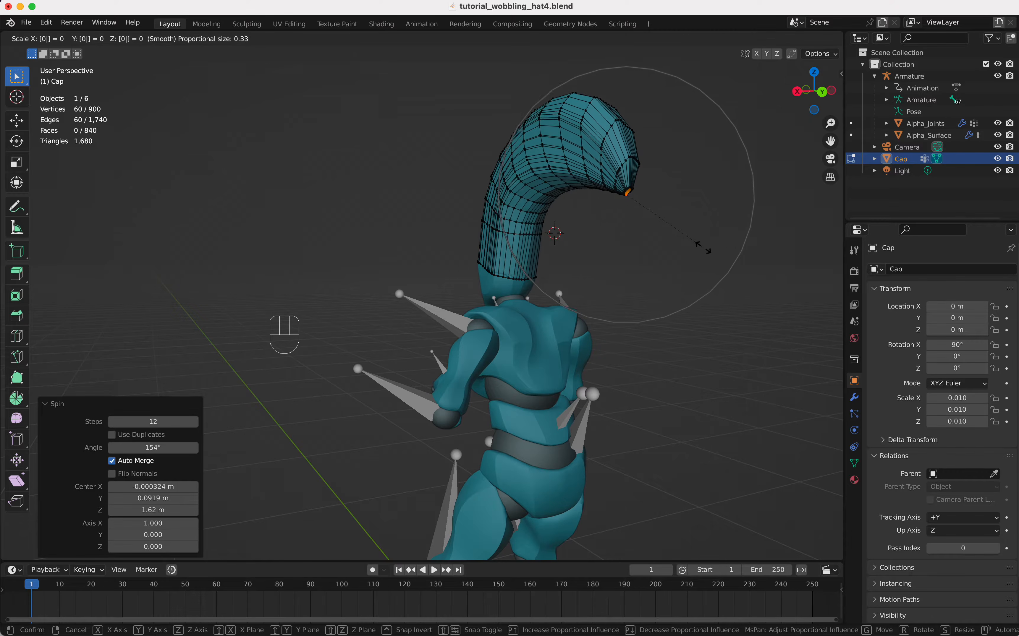
{"action": "scroll", "coordinate": [703, 248], "scroll_direction": "up", "scroll_amount": 1}
{"action": "scroll", "coordinate": [704, 247], "scroll_direction": "down", "scroll_amount": 1}
{"action": "scroll", "coordinate": [704, 247], "scroll_direction": "up", "scroll_amount": 1}
{"action": "scroll", "coordinate": [704, 248], "scroll_direction": "down", "scroll_amount": 1}
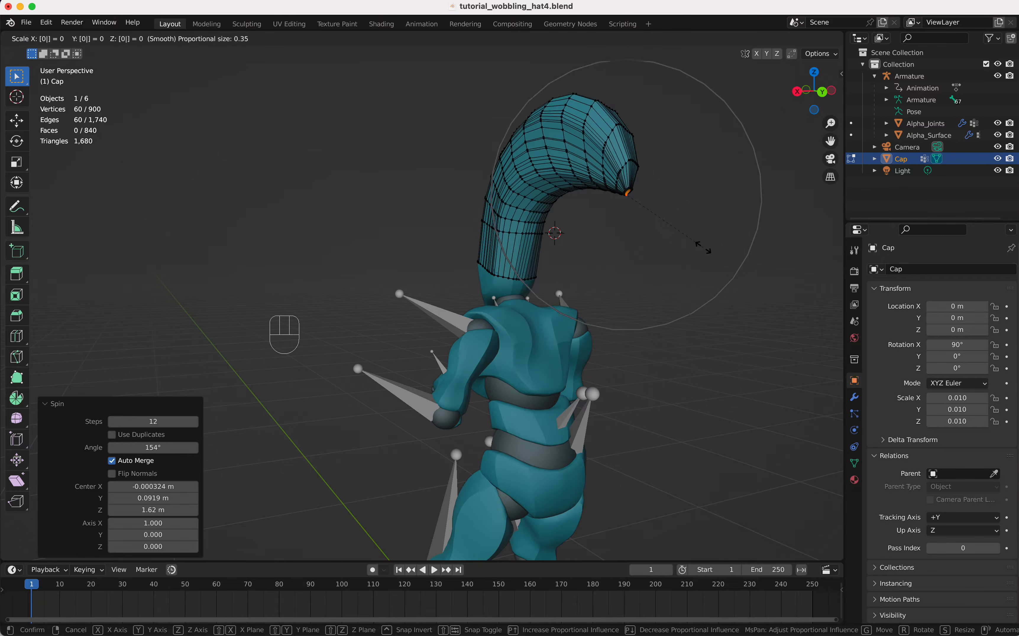
{"action": "left_click", "coordinate": [704, 248]}
Step: Examine the shape of the curved, tapered cap in Object Mode and Edit Mode from the back and the side
{"action": "scroll", "coordinate": [703, 248], "scroll_direction": "right", "scroll_amount": 5}
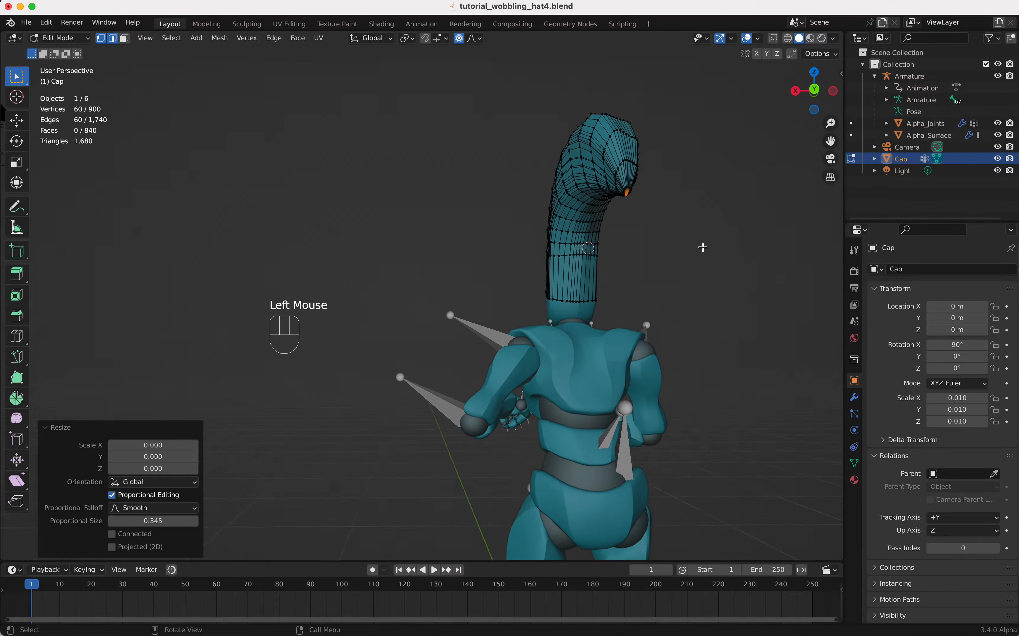
{"action": "scroll", "coordinate": [703, 248], "scroll_direction": "up", "scroll_amount": 5}
{"action": "key", "text": "Tab"}
{"action": "scroll", "coordinate": [703, 248], "scroll_direction": "up", "scroll_amount": 5, "text": "super"}
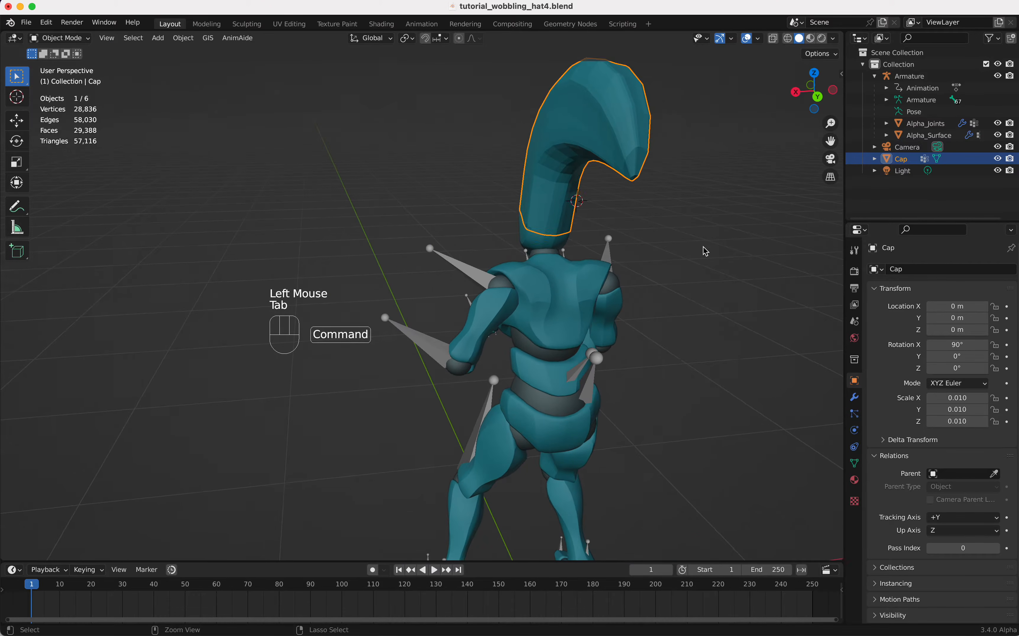
{"action": "scroll", "coordinate": [703, 247], "scroll_direction": "up", "scroll_amount": 5, "text": "shift"}
{"action": "scroll", "coordinate": [703, 248], "scroll_direction": "right", "scroll_amount": 5, "text": "shift"}
{"action": "scroll", "coordinate": [703, 247], "scroll_direction": "left", "scroll_amount": 5}
{"action": "scroll", "coordinate": [703, 247], "scroll_direction": "right", "scroll_amount": 3}
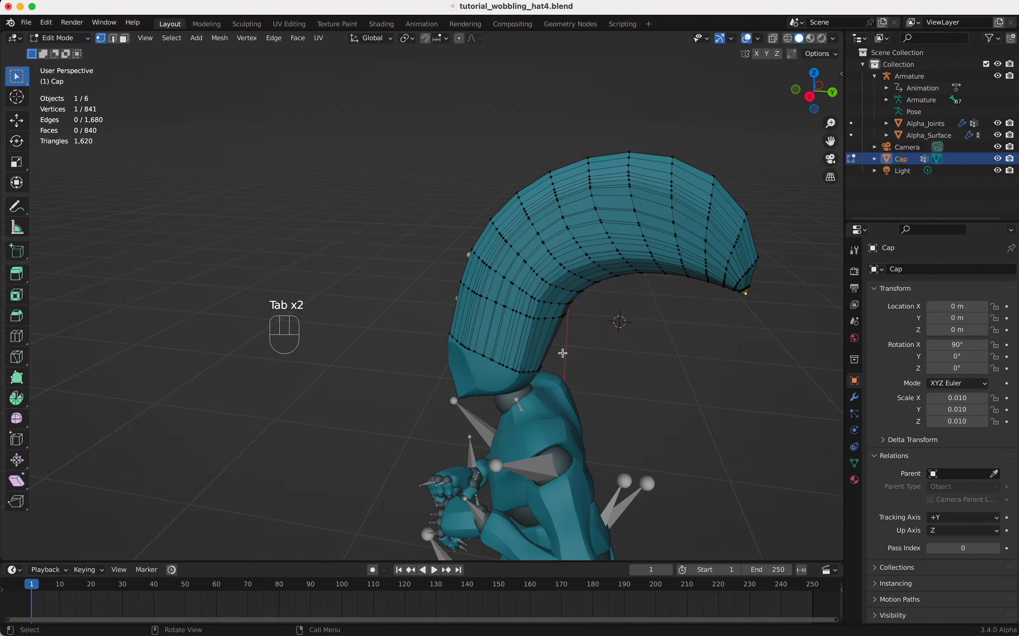
{"action": "scroll", "coordinate": [563, 353], "scroll_direction": "down", "scroll_amount": 5, "text": "shift"}
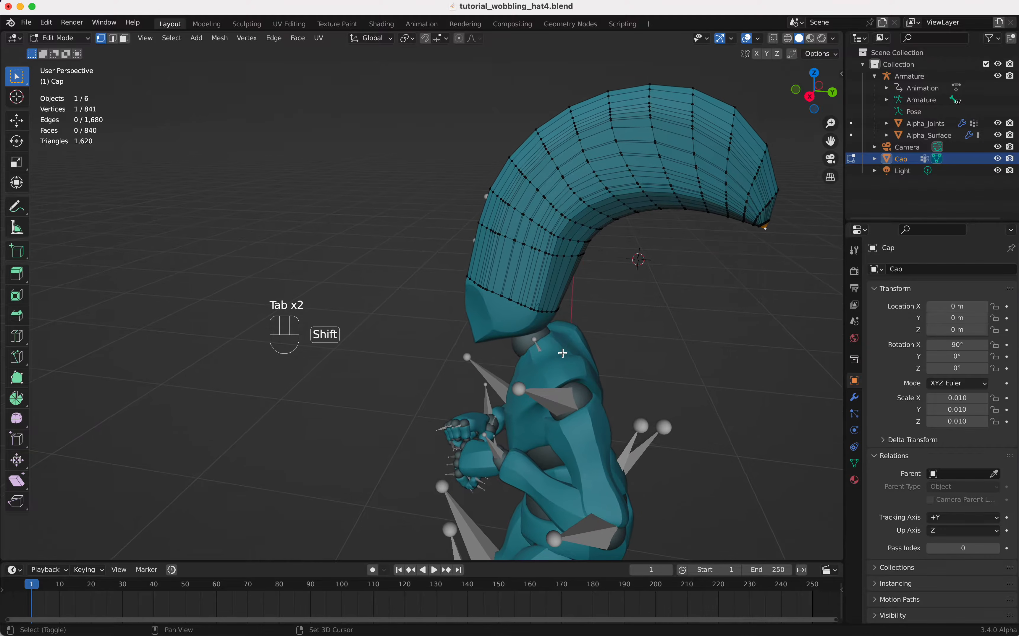
Step: Add a loop cut around the cap's lowest segment, just above the head rim, and return to Object Mode
{"action": "key", "text": "Tab"}
{"action": "key", "text": "Tab"}
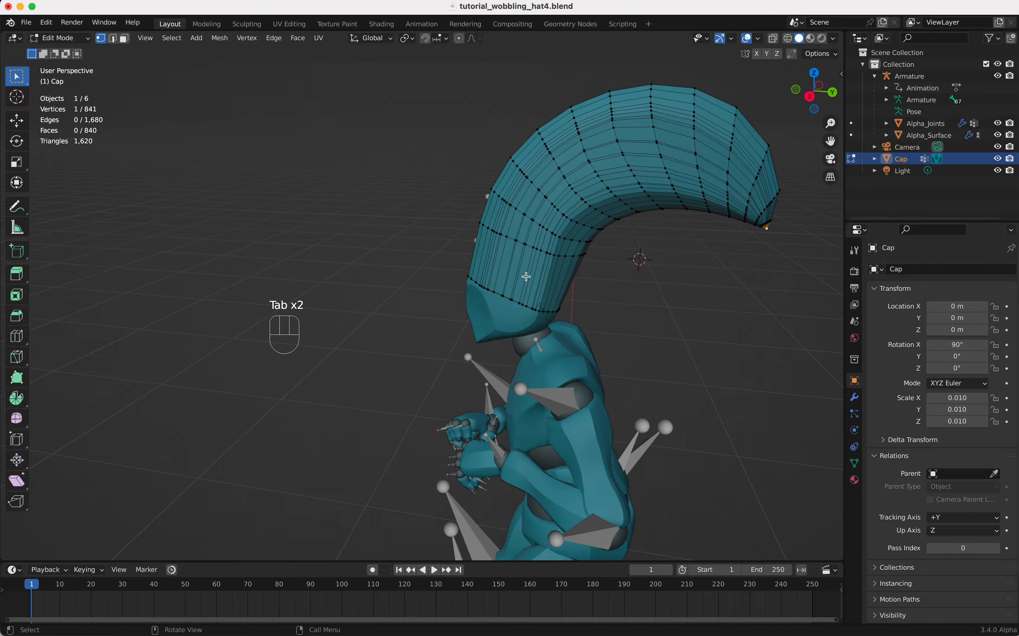
{"action": "key", "text": "super+r"}
{"action": "left_click", "coordinate": [526, 276]}
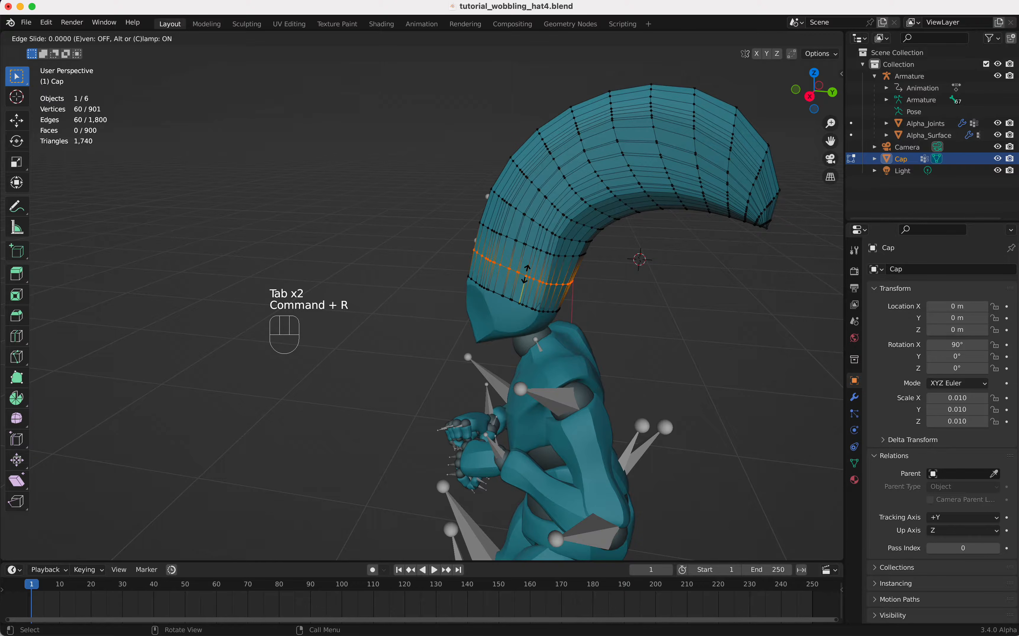
{"action": "left_click", "coordinate": [526, 271]}
{"action": "key", "text": "Tab"}
{"action": "scroll", "coordinate": [525, 273], "scroll_direction": "right", "scroll_amount": 3}
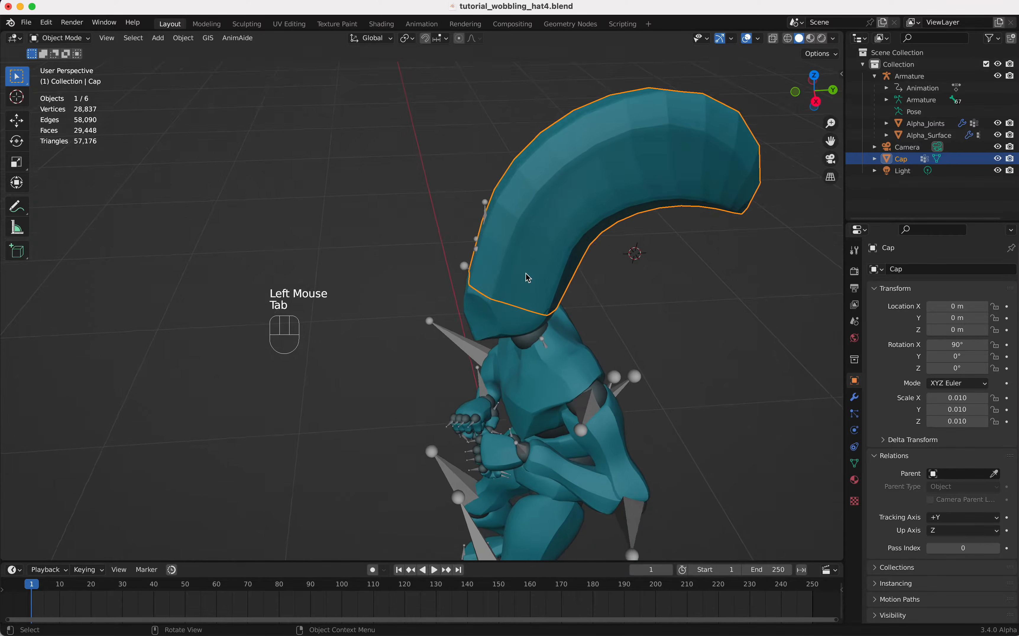
{"action": "scroll", "coordinate": [525, 273], "scroll_direction": "right", "scroll_amount": 3, "text": "shift"}
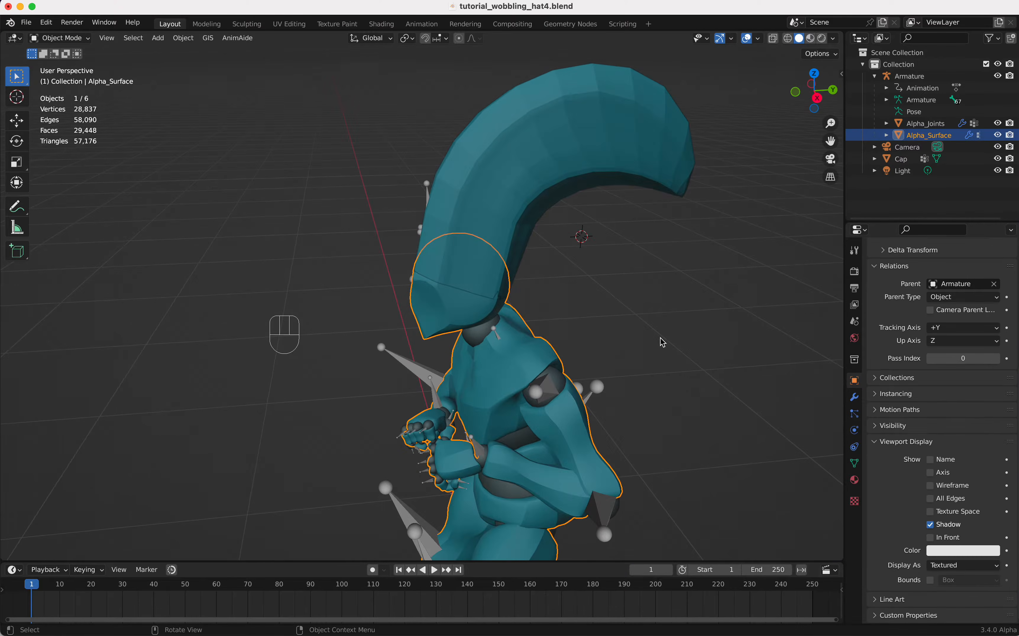
{"action": "scroll", "coordinate": [660, 338], "scroll_direction": "right", "scroll_amount": 8}
{"action": "scroll", "coordinate": [663, 342], "scroll_direction": "right", "scroll_amount": 5, "text": "shift"}
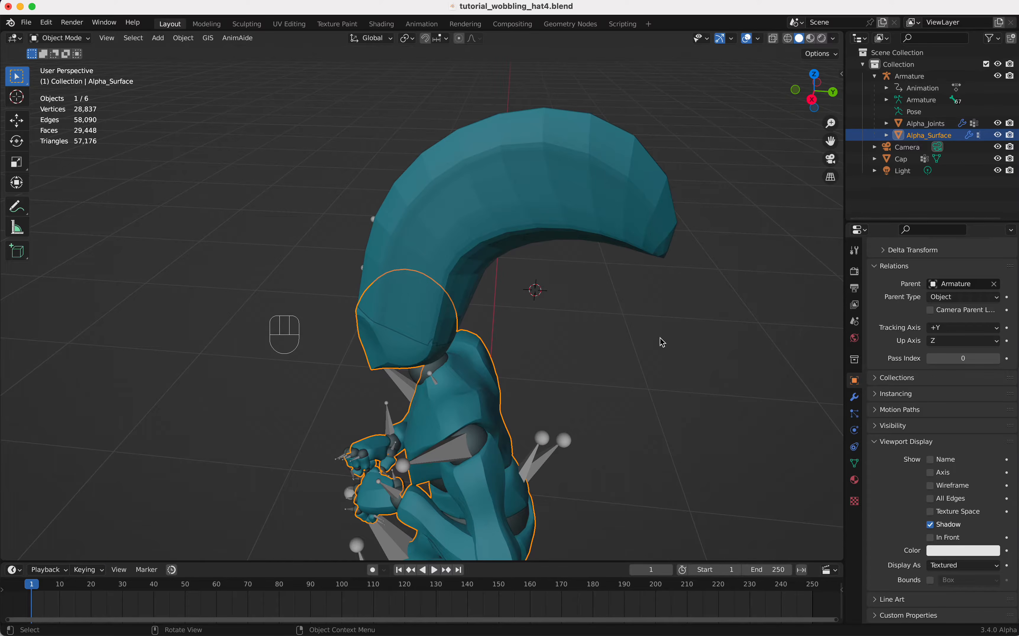
{"action": "scroll", "coordinate": [662, 343], "scroll_direction": "right", "scroll_amount": 5}
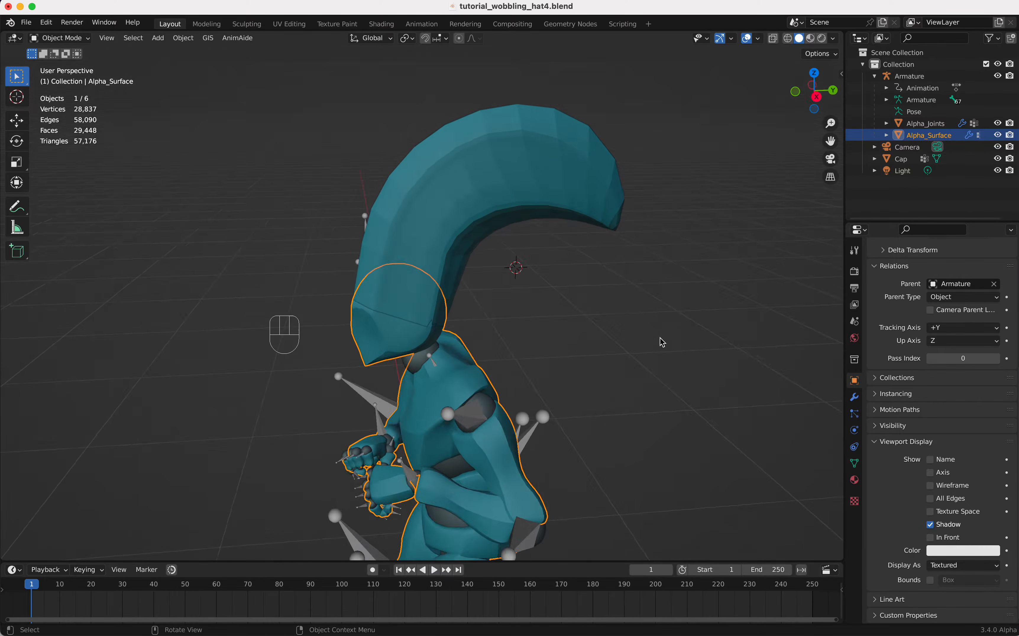
{"action": "scroll", "coordinate": [663, 342], "scroll_direction": "right", "scroll_amount": 3, "text": "shift"}
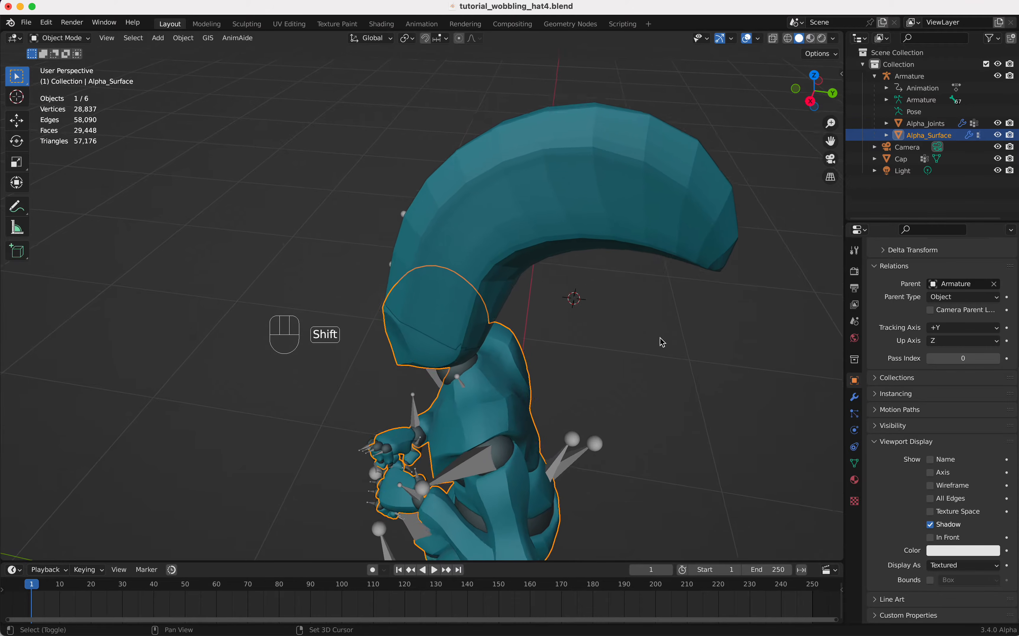
Step: Snap the 3D cursor to the centre of Cap's lowest edge loop at the head rim and return to Object Mode
{"action": "key", "text": "KP_3"}
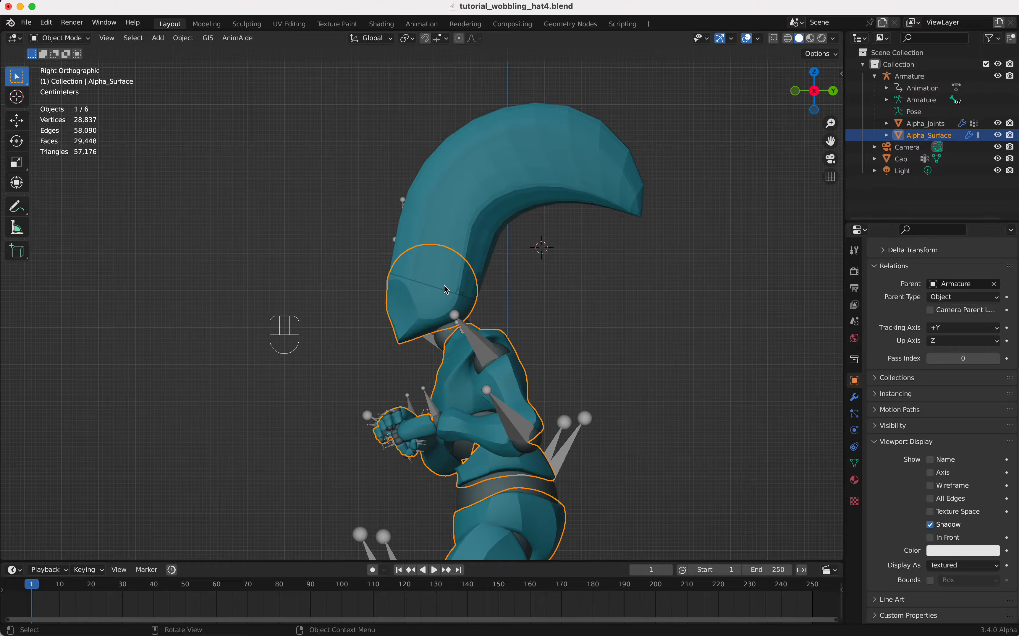
{"action": "left_click", "coordinate": [439, 271]}
{"action": "key", "text": "Tab"}
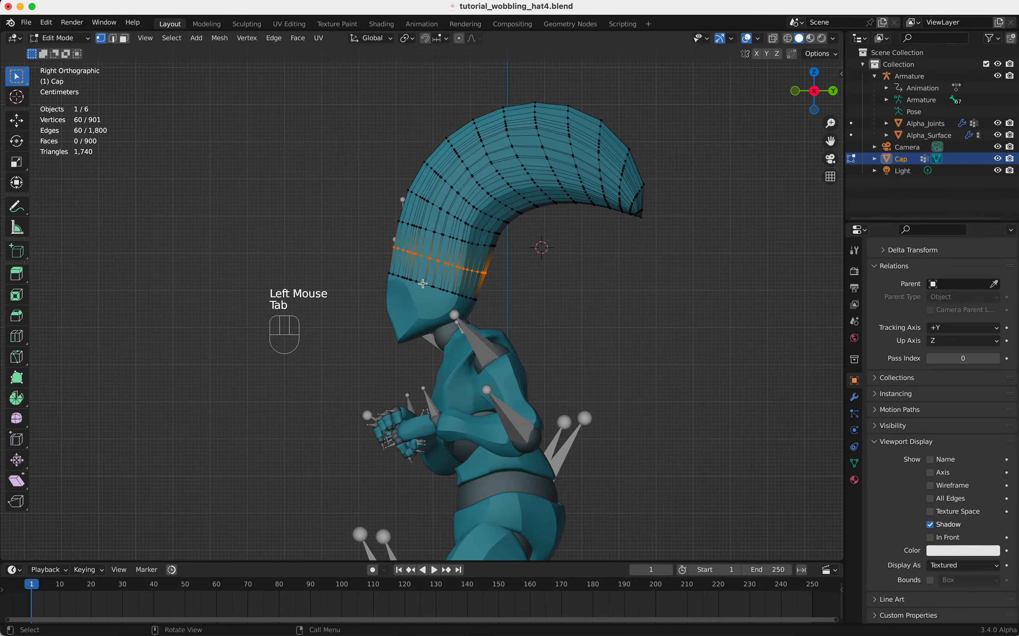
{"action": "left_click", "coordinate": [424, 284]}
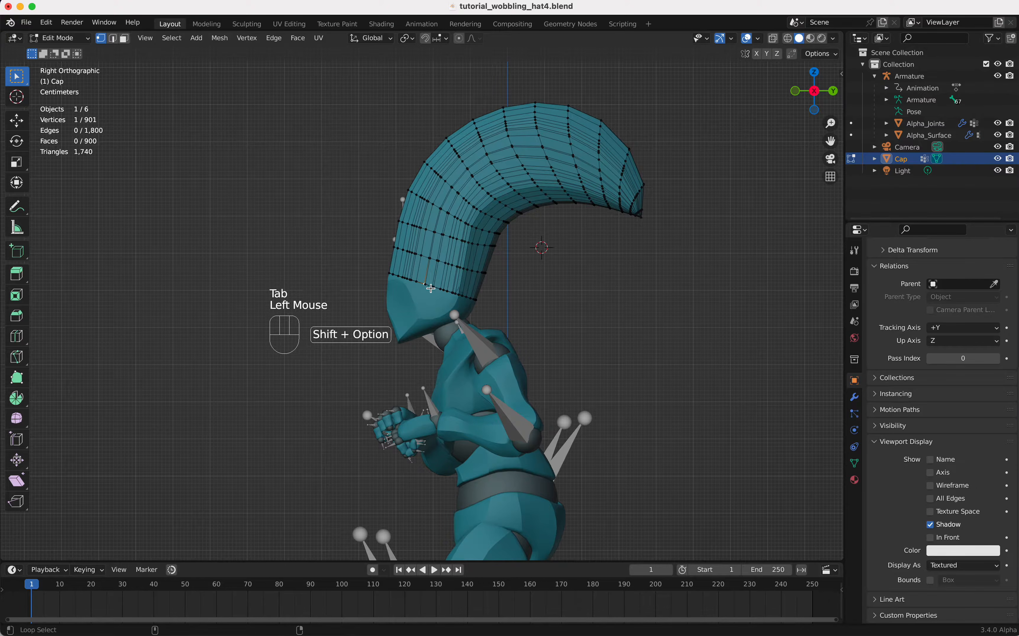
{"action": "left_click", "coordinate": [431, 290], "text": "alt+shift"}
{"action": "key", "text": "shift+s"}
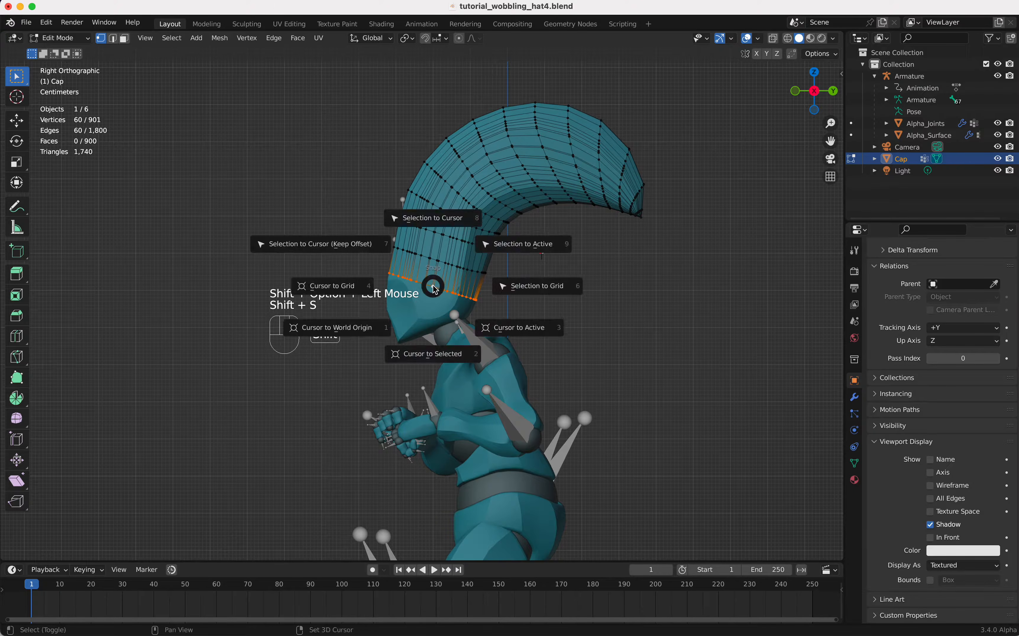
{"action": "left_click", "coordinate": [440, 355]}
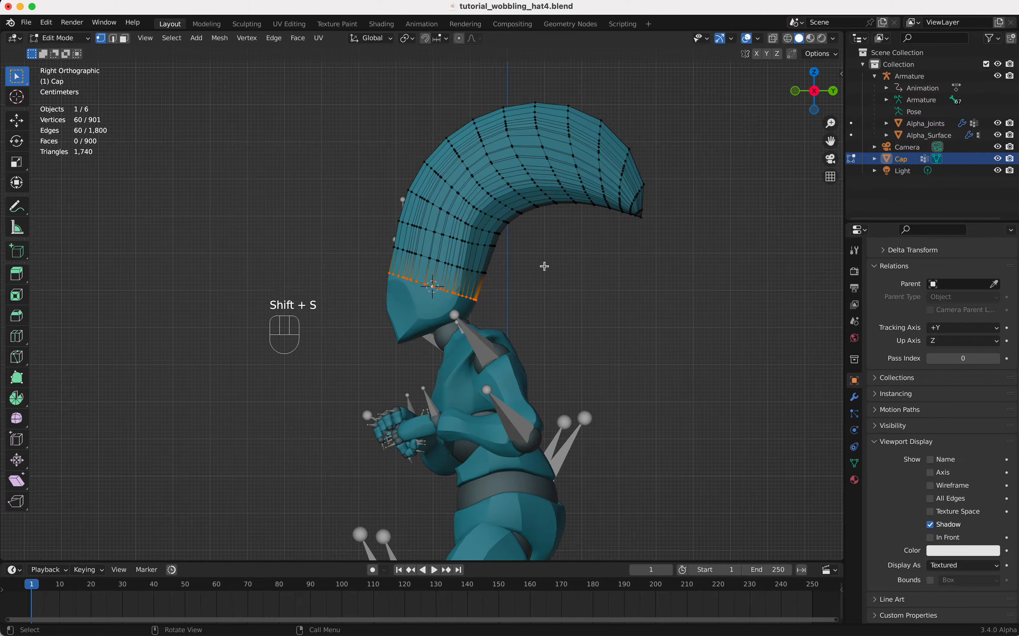
{"action": "key", "text": "Tab"}
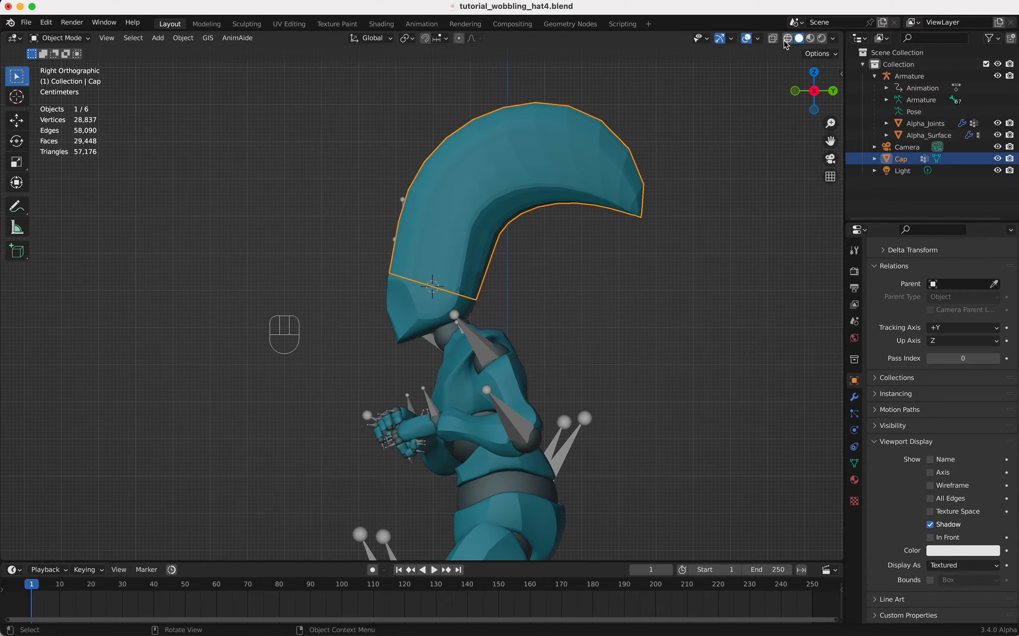
Step: With X-ray display on, add a plane at the 3D cursor and merge all its vertices at center into one point
{"action": "left_click", "coordinate": [774, 39]}
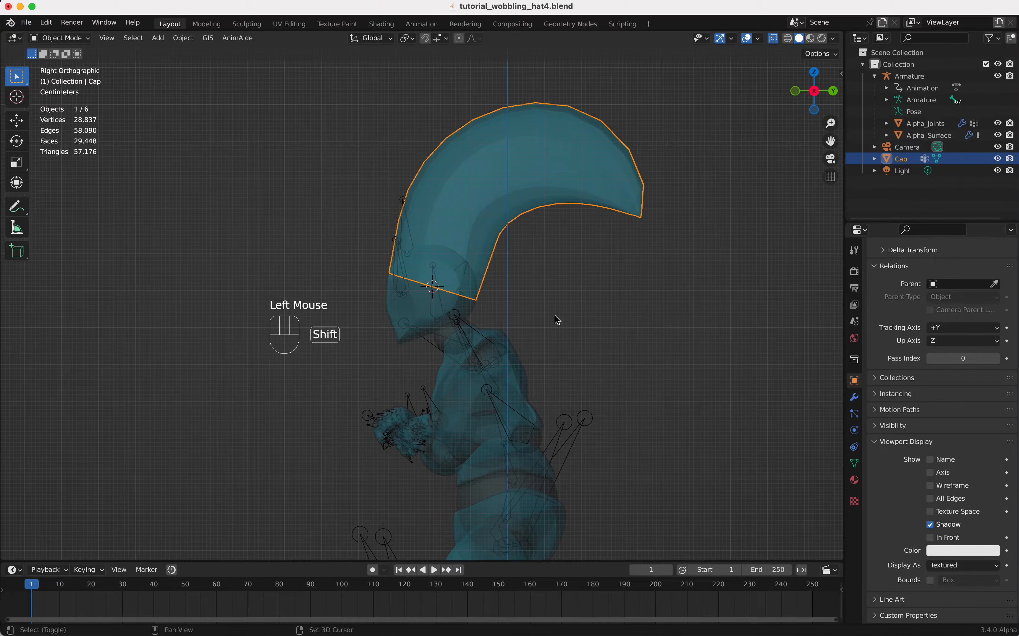
{"action": "key", "text": "shift+a"}
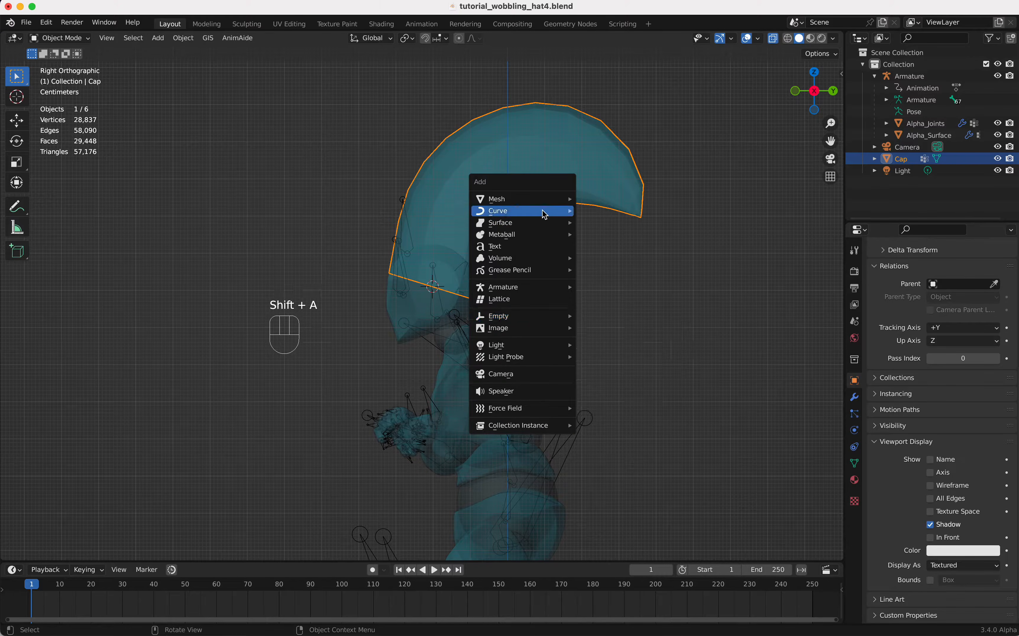
{"action": "mouse_move", "coordinate": [544, 205]}
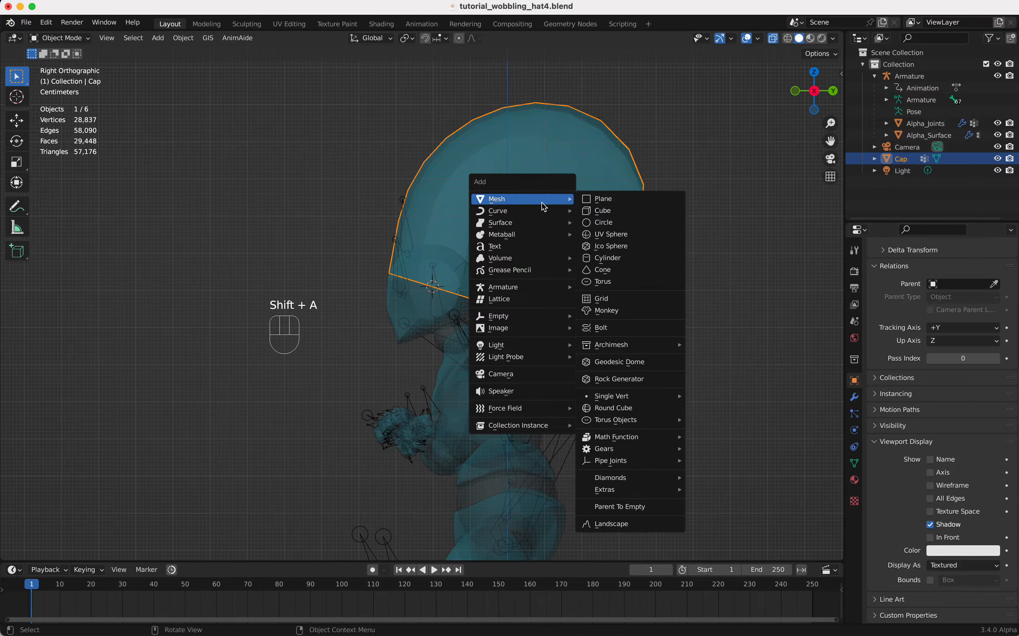
{"action": "left_click", "coordinate": [608, 198]}
{"action": "key", "text": "Tab"}
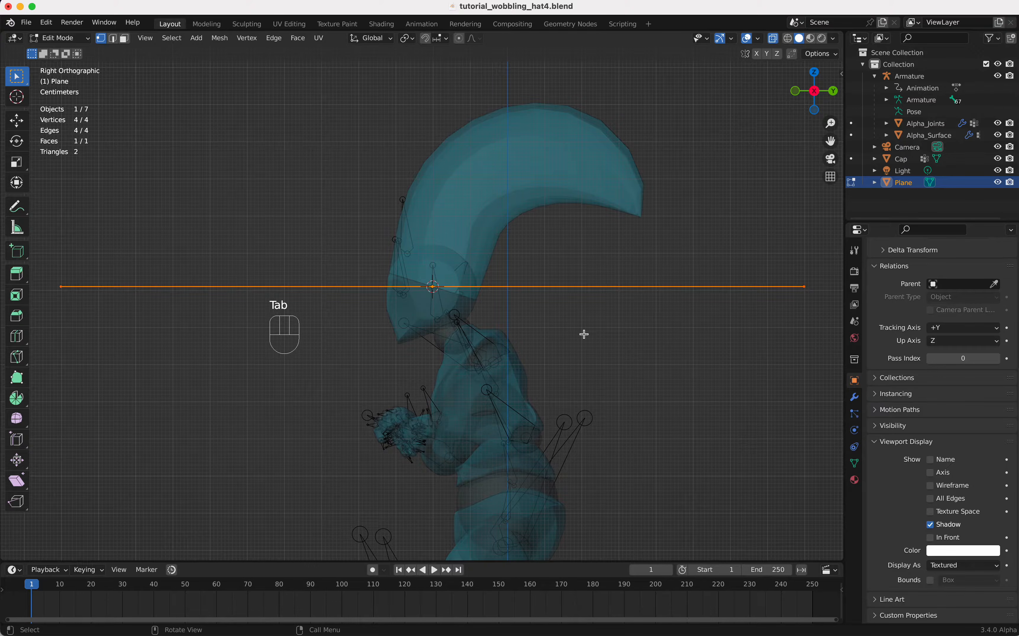
{"action": "key", "text": "m"}
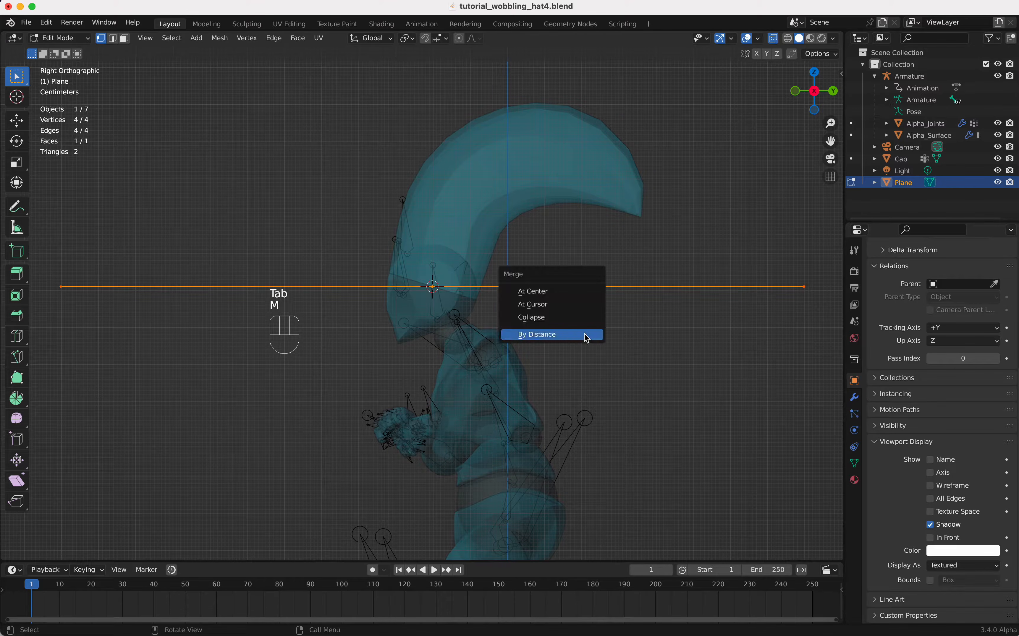
{"action": "left_click", "coordinate": [572, 295]}
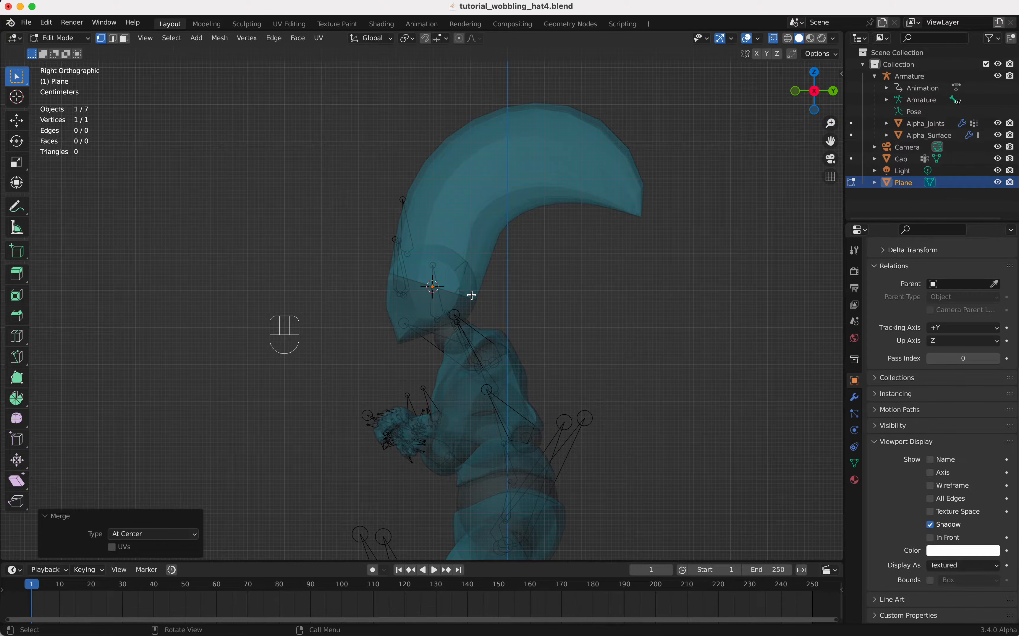
Step: Extrude the vertex along the cap's centreline to its tip in four segments of about 0.16, 0.20, 0.21 and 0.25 m
{"action": "key", "text": "e"}
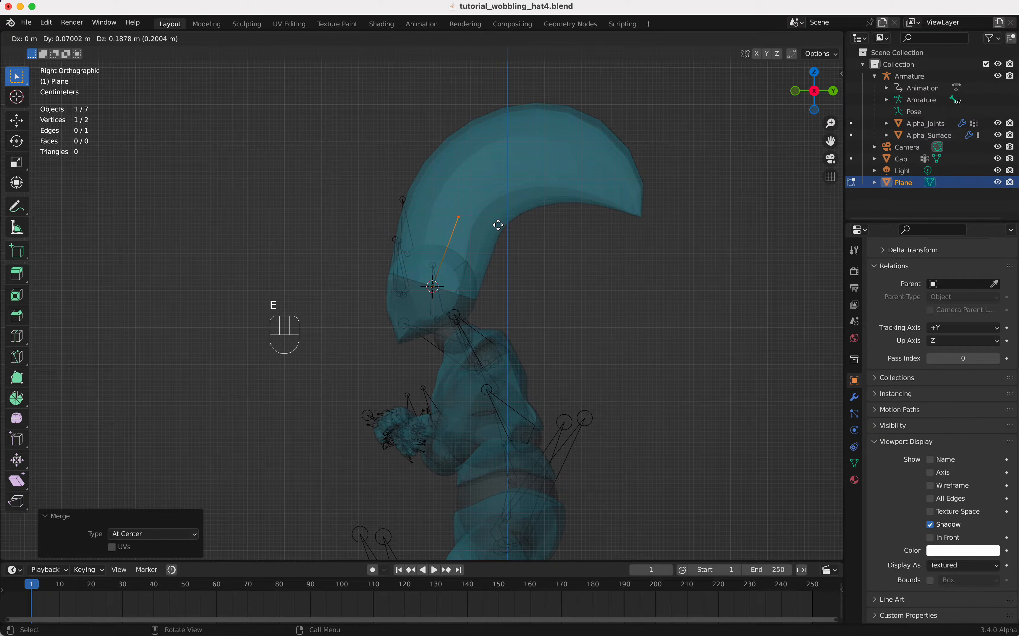
{"action": "left_click", "coordinate": [489, 237]}
{"action": "key", "text": "e"}
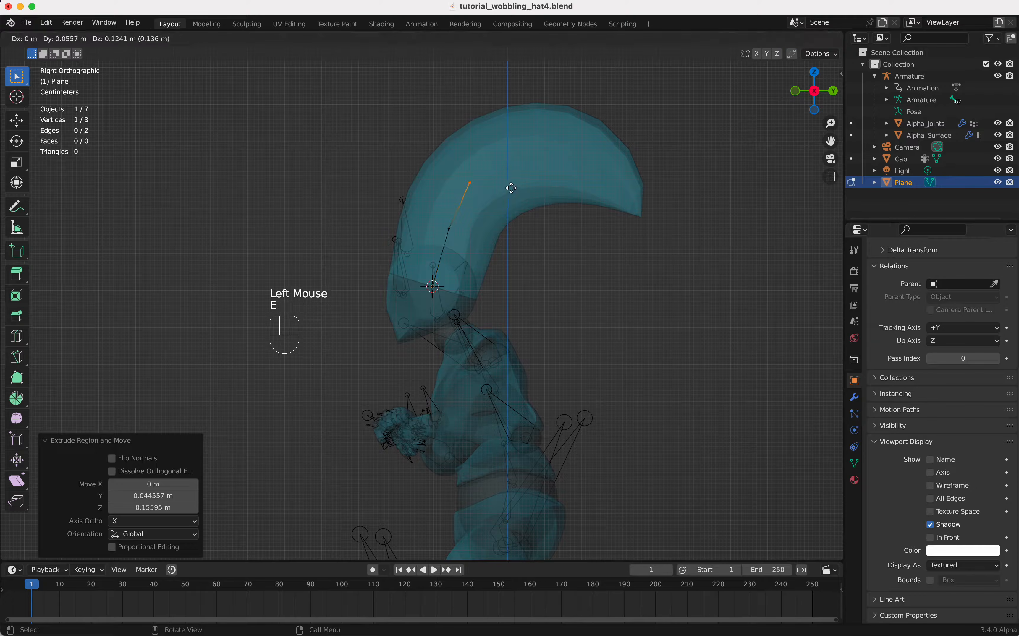
{"action": "left_click", "coordinate": [532, 178]}
{"action": "key", "text": "e"}
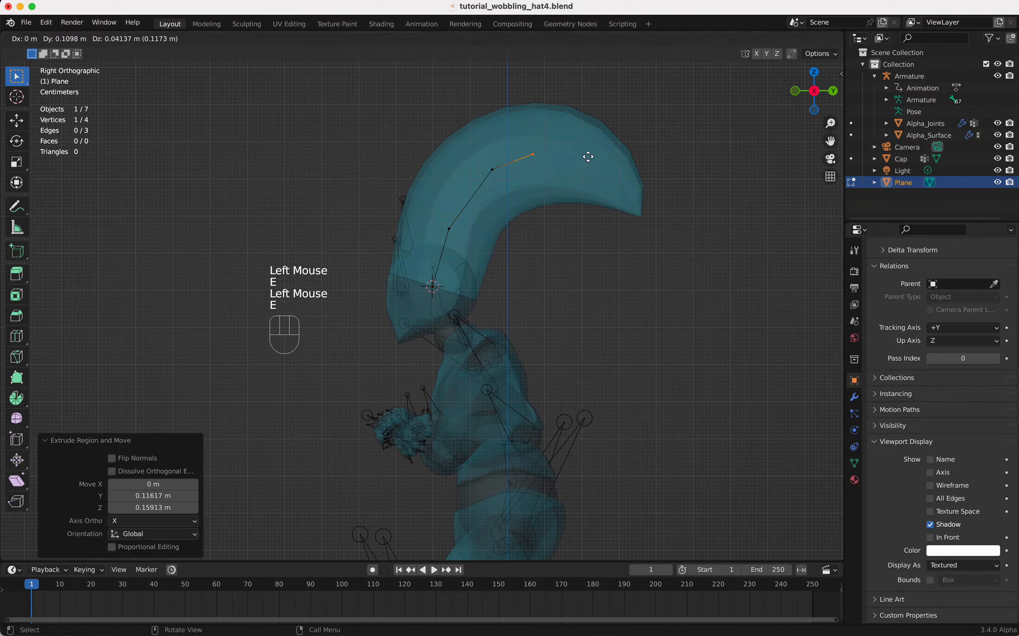
{"action": "left_click", "coordinate": [619, 157]}
{"action": "key", "text": "e"}
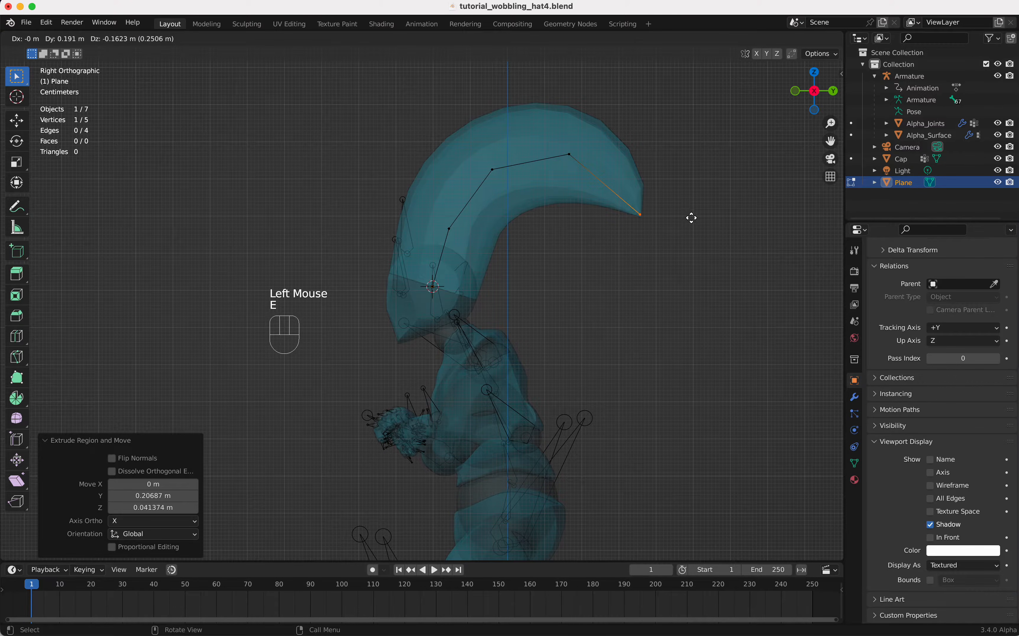
{"action": "left_click", "coordinate": [692, 218]}
Step: Examine the vertex chain's course inside the cap from several sides, in both Object Mode and Edit Mode
{"action": "scroll", "coordinate": [691, 218], "scroll_direction": "left", "scroll_amount": 10}
{"action": "scroll", "coordinate": [691, 217], "scroll_direction": "down", "scroll_amount": 5}
{"action": "scroll", "coordinate": [692, 217], "scroll_direction": "down", "scroll_amount": 2}
{"action": "scroll", "coordinate": [692, 218], "scroll_direction": "right", "scroll_amount": 10}
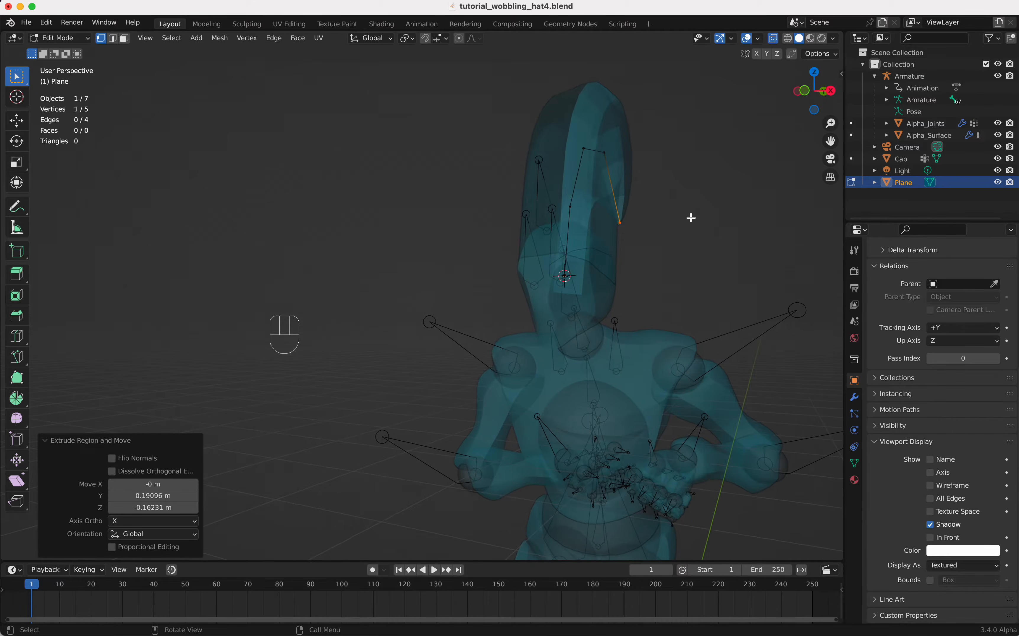
{"action": "key", "text": "Tab"}
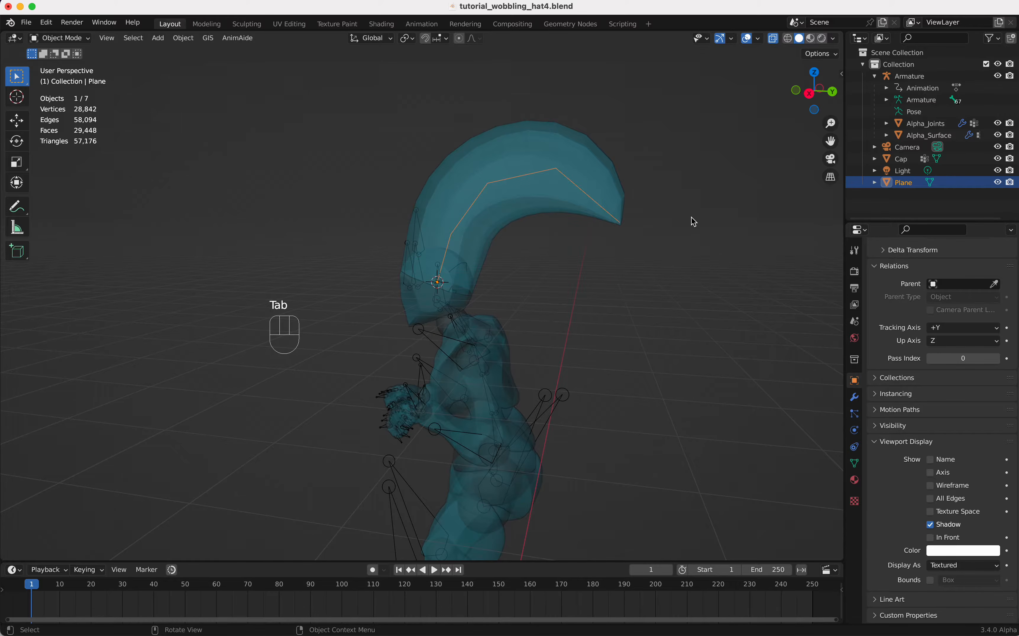
{"action": "key", "text": "Tab"}
{"action": "scroll", "coordinate": [691, 218], "scroll_direction": "right", "scroll_amount": 8}
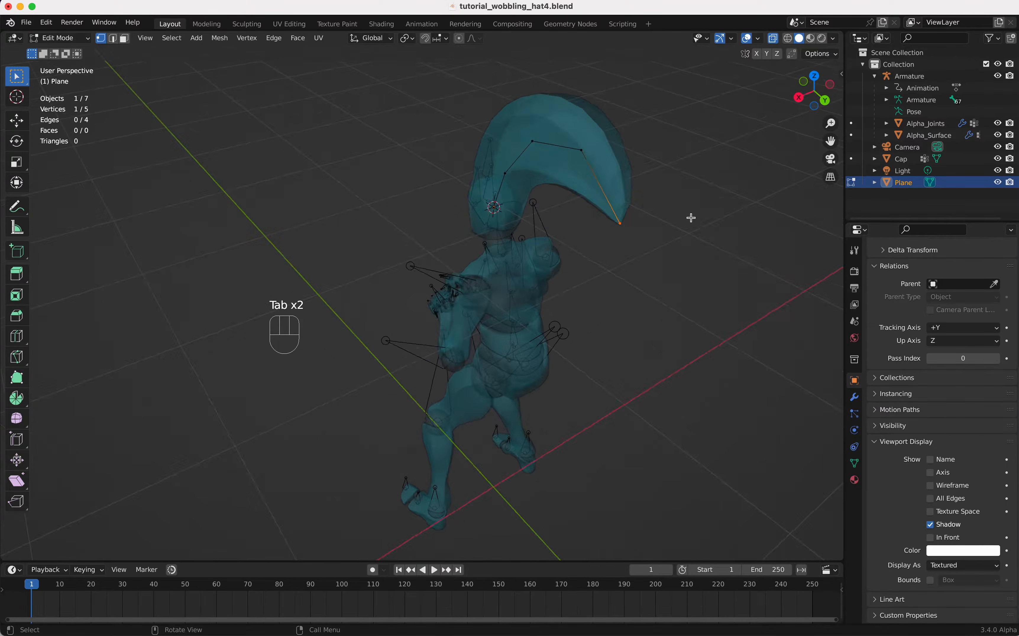
{"action": "scroll", "coordinate": [691, 218], "scroll_direction": "right", "scroll_amount": 6}
Step: Add Cloth physics to the Plane object holding the vertex chain
{"action": "key", "text": "Tab"}
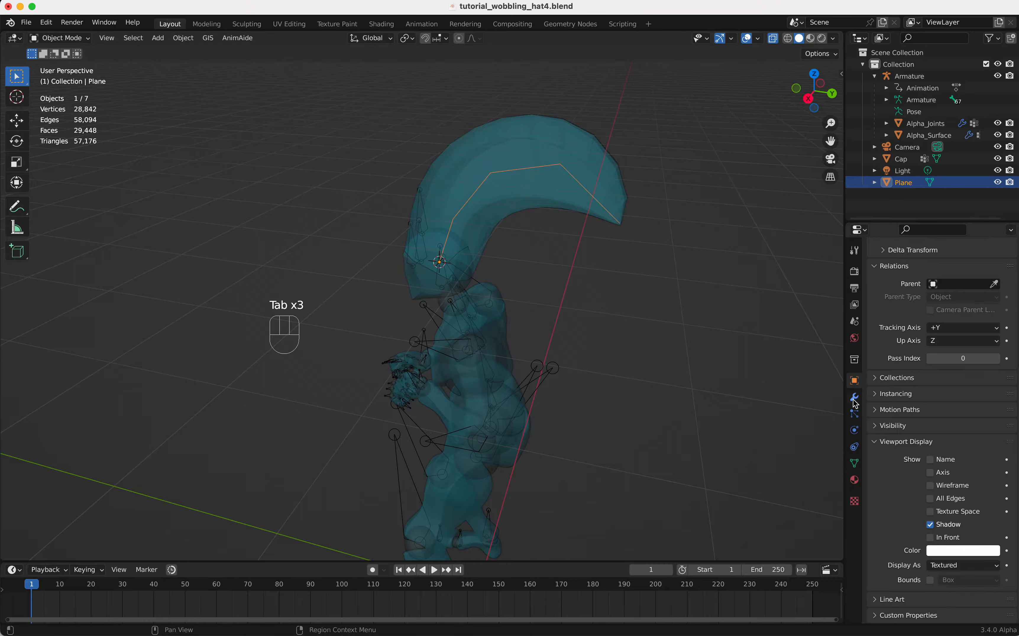
{"action": "left_click", "coordinate": [855, 430]}
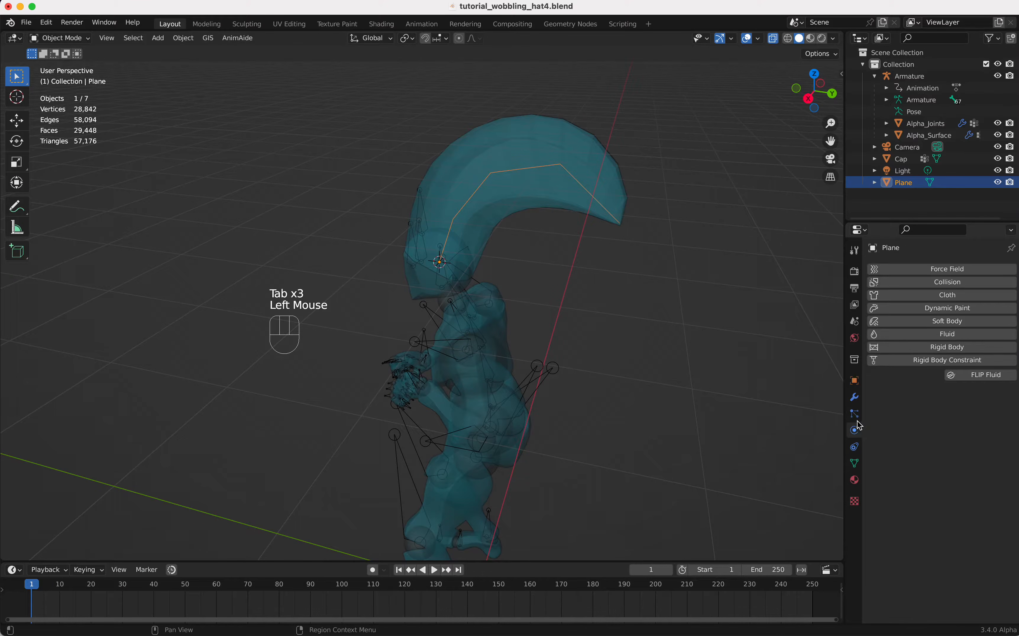
{"action": "left_click", "coordinate": [923, 296]}
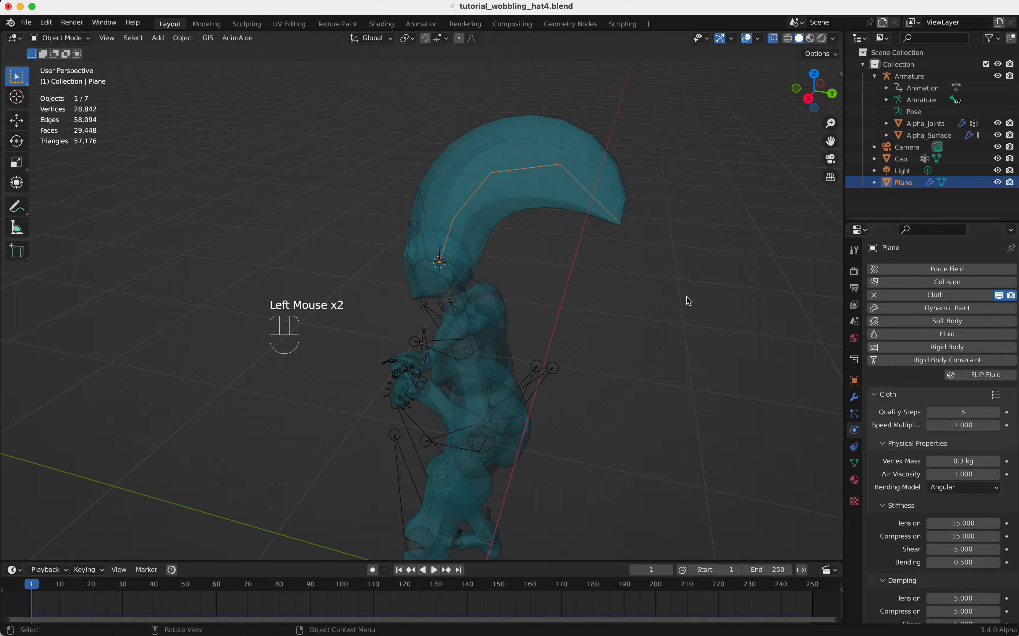
Step: Extrude the entire five-vertex chain along the X axis into a narrow strip of faces
{"action": "scroll", "coordinate": [690, 301], "scroll_direction": "right", "scroll_amount": 4}
{"action": "key", "text": "Tab"}
{"action": "scroll", "coordinate": [686, 297], "scroll_direction": "right", "scroll_amount": 6}
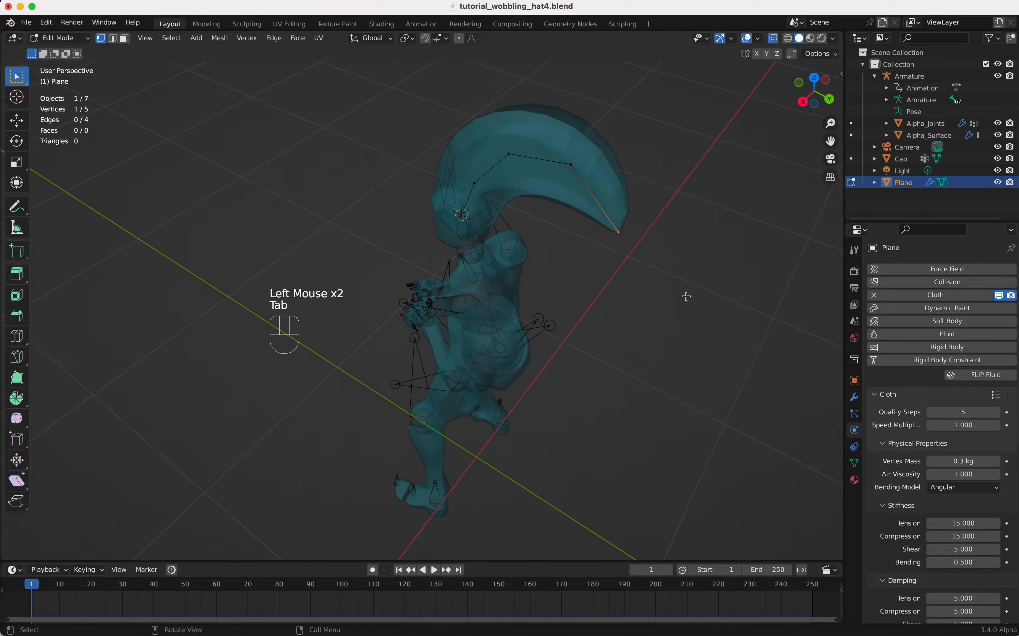
{"action": "scroll", "coordinate": [687, 296], "scroll_direction": "right", "scroll_amount": 8}
{"action": "key", "text": "a"}
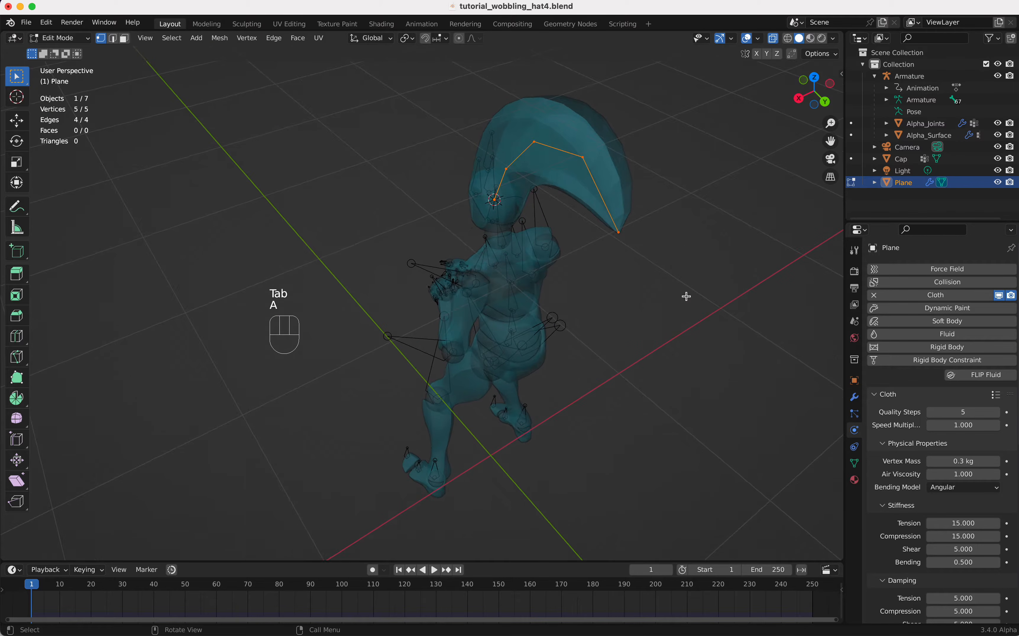
{"action": "scroll", "coordinate": [687, 296], "scroll_direction": "right", "scroll_amount": 4}
{"action": "scroll", "coordinate": [686, 297], "scroll_direction": "left", "scroll_amount": 5}
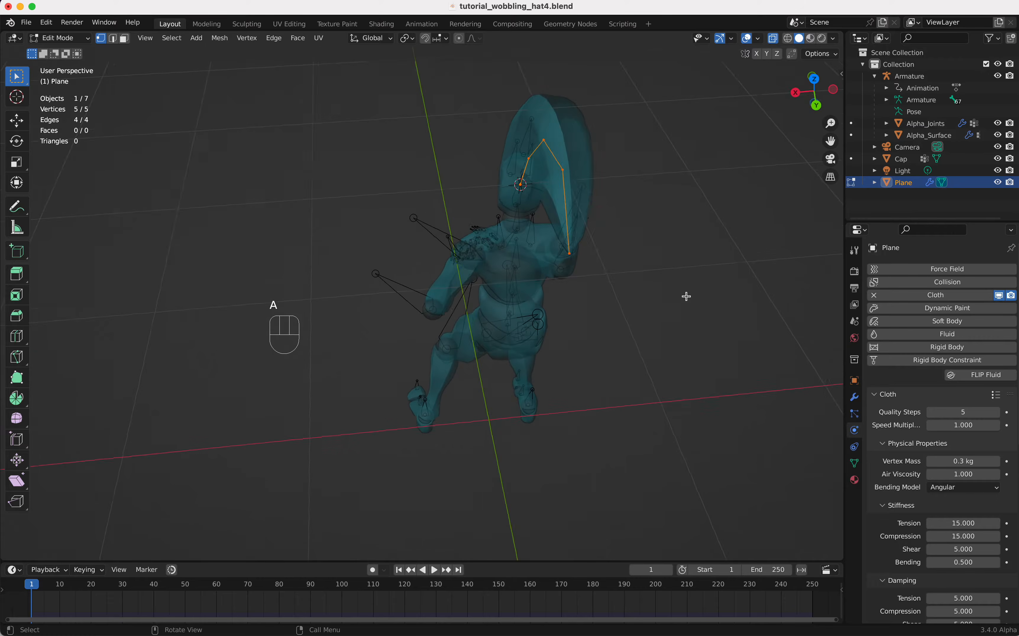
{"action": "scroll", "coordinate": [686, 297], "scroll_direction": "up", "scroll_amount": 5}
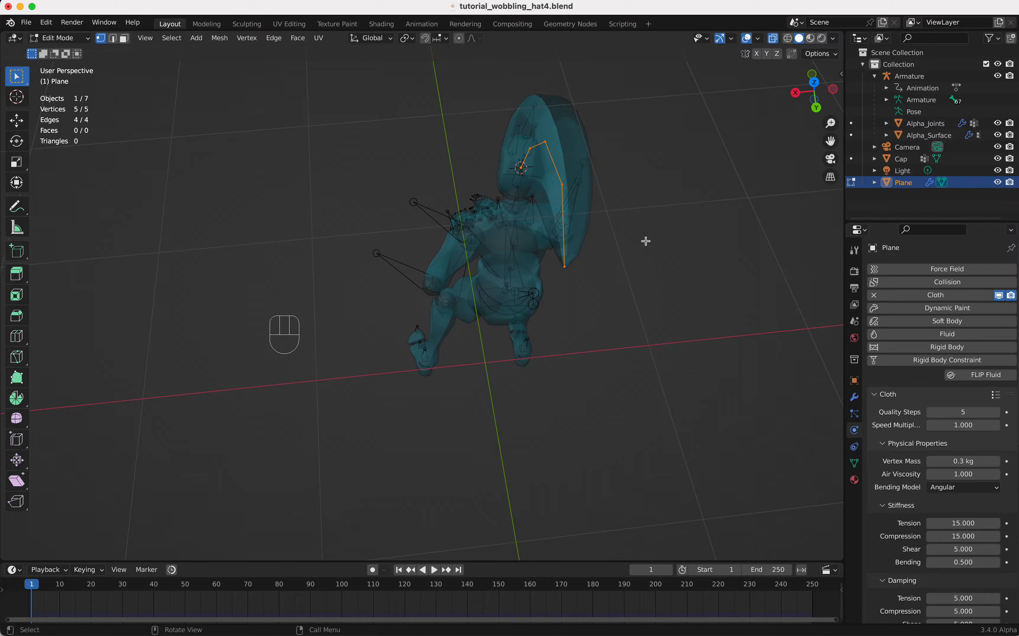
{"action": "key", "text": "e"}
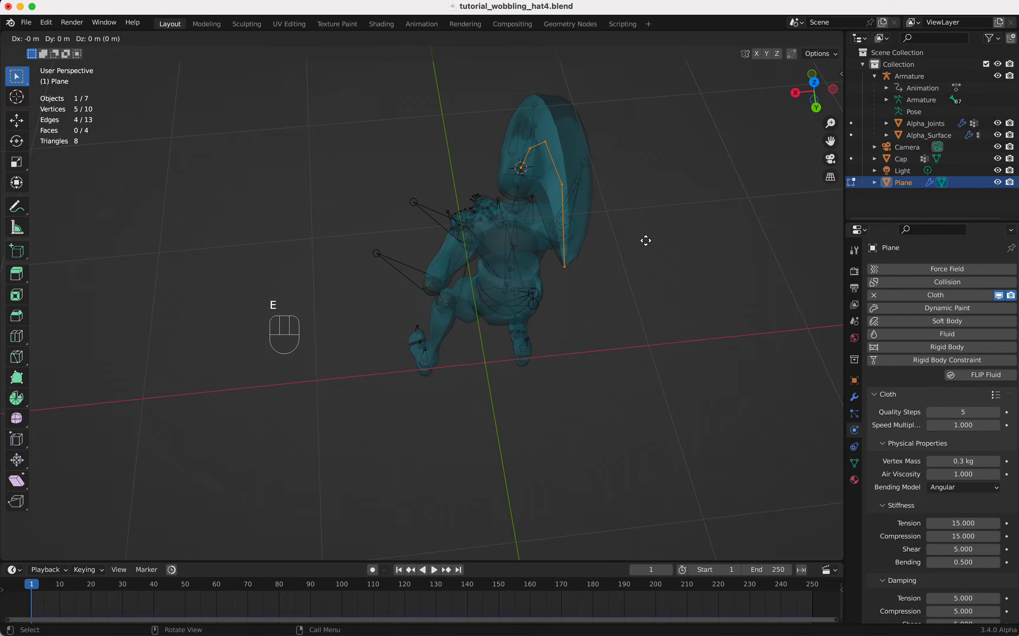
{"action": "key", "text": "x"}
{"action": "left_click", "coordinate": [676, 242]}
Step: Apply a linear weight gradient along the strip in Weight Paint mode, full at the head end and fading toward the cap's tip
{"action": "scroll", "coordinate": [674, 242], "scroll_direction": "left", "scroll_amount": 3}
{"action": "scroll", "coordinate": [673, 242], "scroll_direction": "left", "scroll_amount": 3}
{"action": "key", "text": "a"}
{"action": "scroll", "coordinate": [674, 242], "scroll_direction": "left", "scroll_amount": 8}
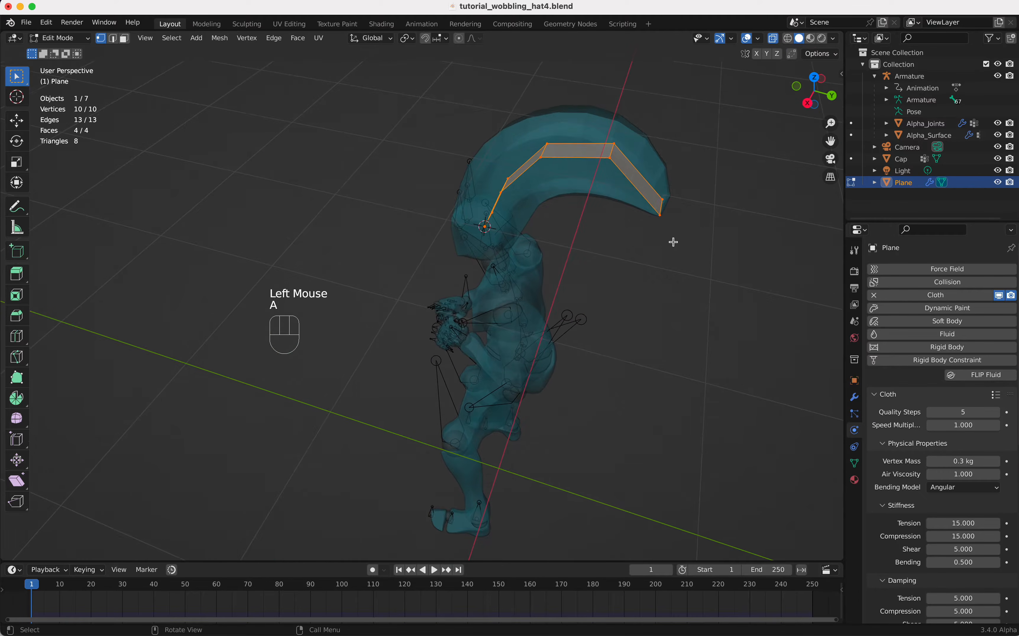
{"action": "scroll", "coordinate": [674, 242], "scroll_direction": "left", "scroll_amount": 3}
{"action": "key", "text": "KP_7"}
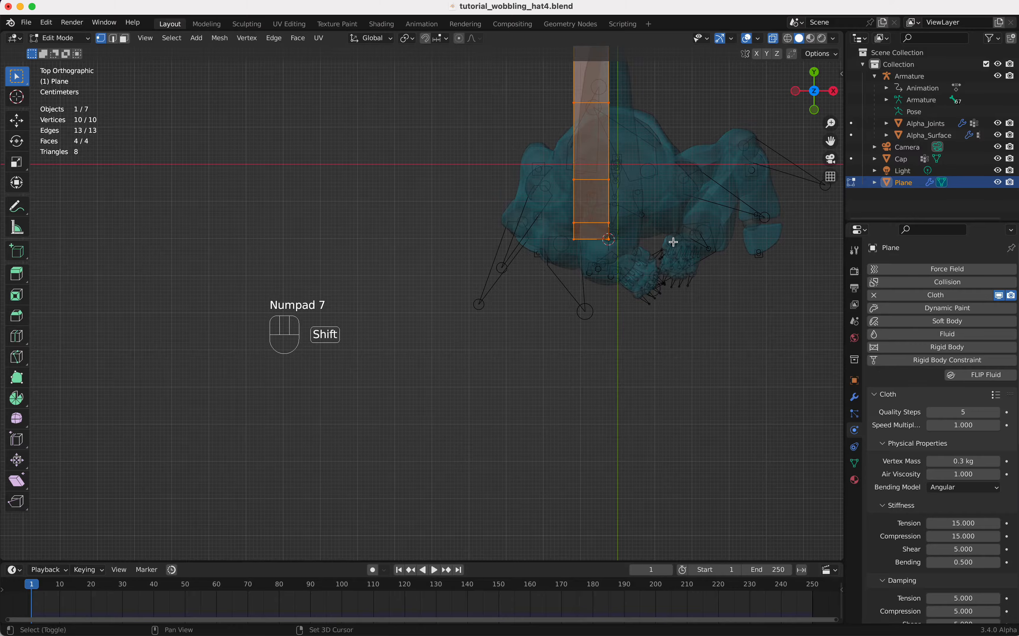
{"action": "scroll", "coordinate": [674, 242], "scroll_direction": "up", "scroll_amount": 5, "text": "shift"}
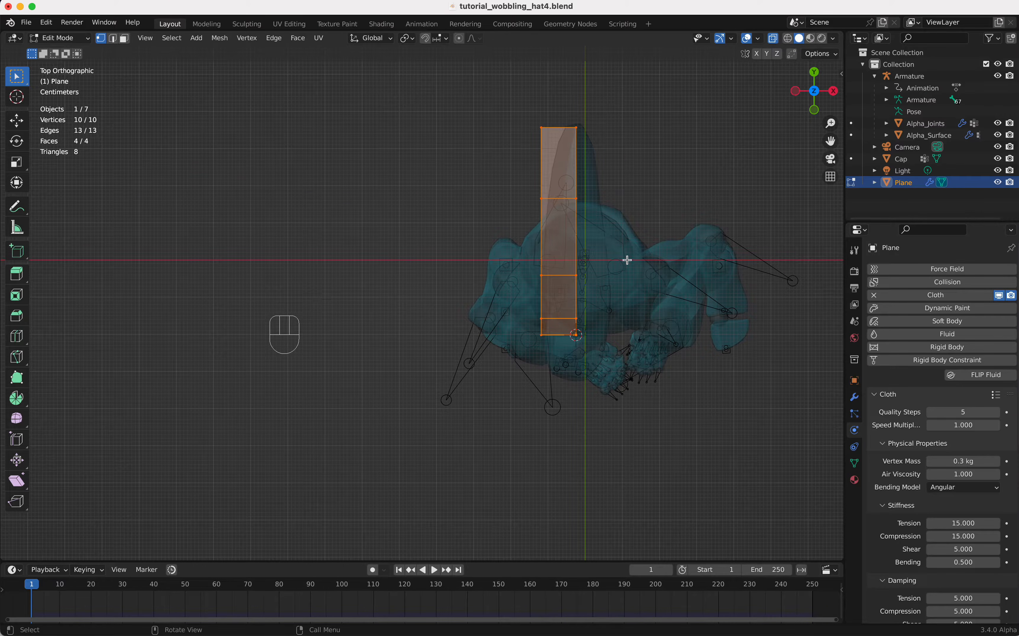
{"action": "left_click", "coordinate": [68, 44]}
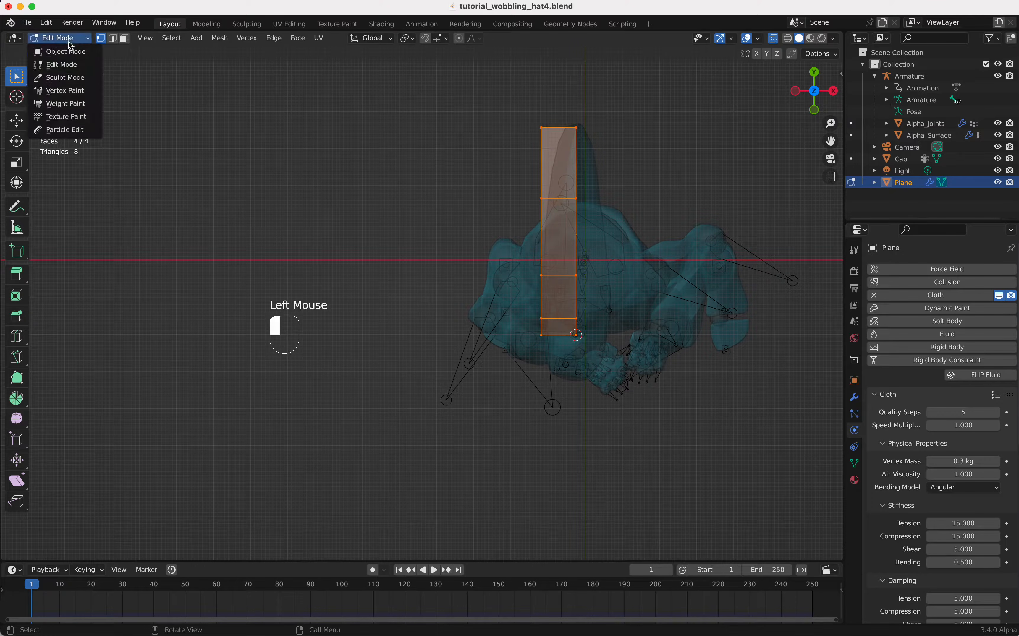
{"action": "left_click", "coordinate": [81, 105]}
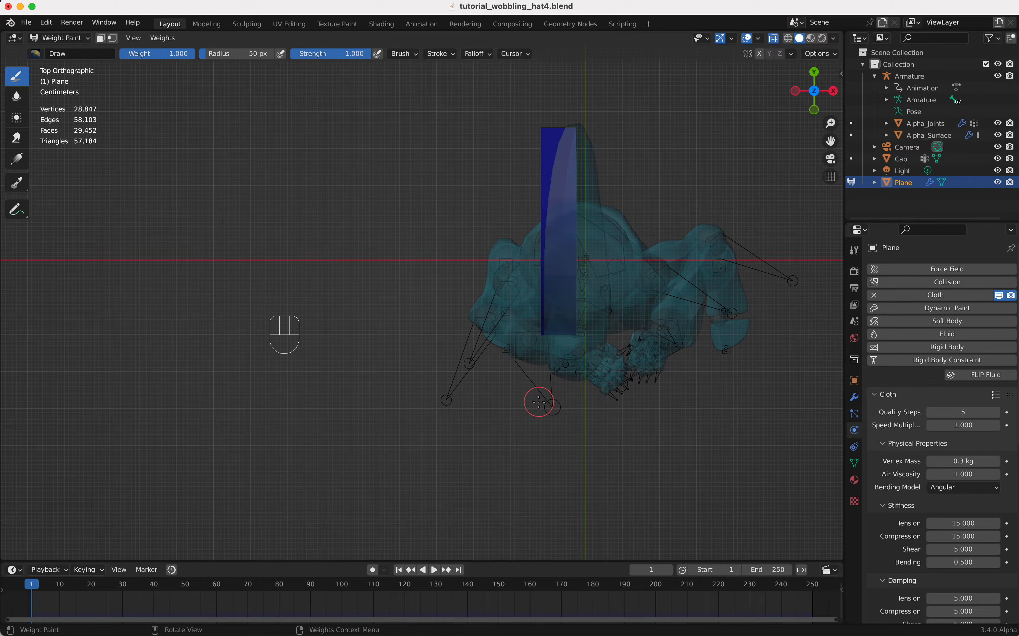
{"action": "key", "text": "alt"}
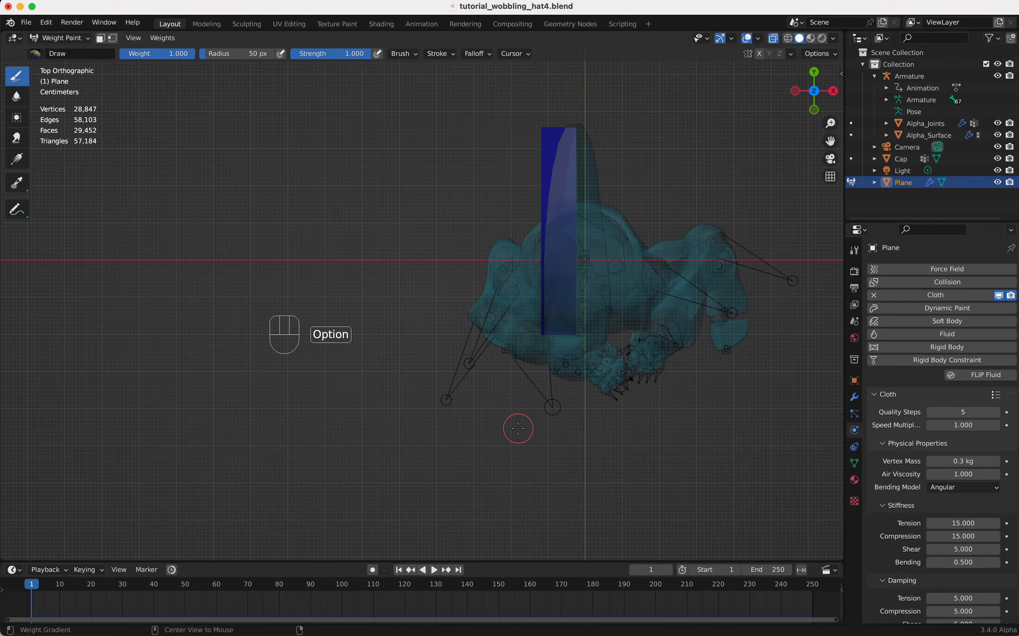
{"action": "mouse_move", "coordinate": [561, 343]}
{"action": "left_mouse_down", "text": "alt"}
{"action": "mouse_move", "coordinate": [563, 63]}
{"action": "mouse_move", "coordinate": [559, 148]}
{"action": "mouse_move", "coordinate": [561, 112]}
{"action": "left_mouse_up", "text": "alt"}
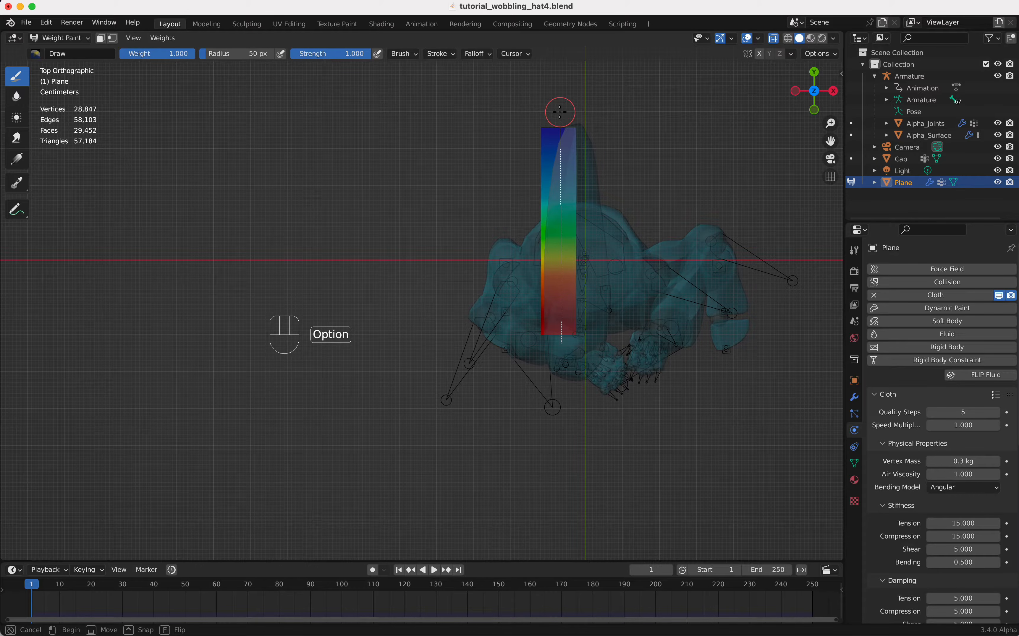
{"action": "left_click_drag", "start_coordinate": [560, 111], "coordinate": [561, 111], "text": "alt"}
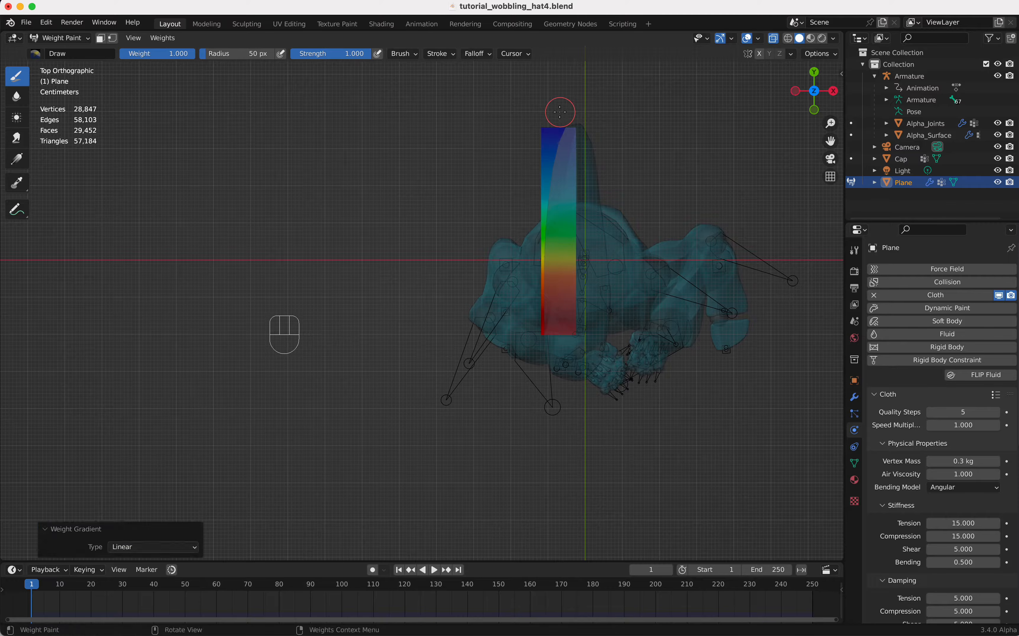
Step: Delete the strip's extruded outer row of five vertices, keeping only the original vertex chain inside the cap
{"action": "scroll", "coordinate": [592, 213], "scroll_direction": "down", "scroll_amount": 10}
{"action": "scroll", "coordinate": [592, 213], "scroll_direction": "up", "scroll_amount": 5}
{"action": "scroll", "coordinate": [592, 213], "scroll_direction": "right", "scroll_amount": 10}
{"action": "key", "text": "Tab"}
{"action": "scroll", "coordinate": [592, 213], "scroll_direction": "right", "scroll_amount": 5}
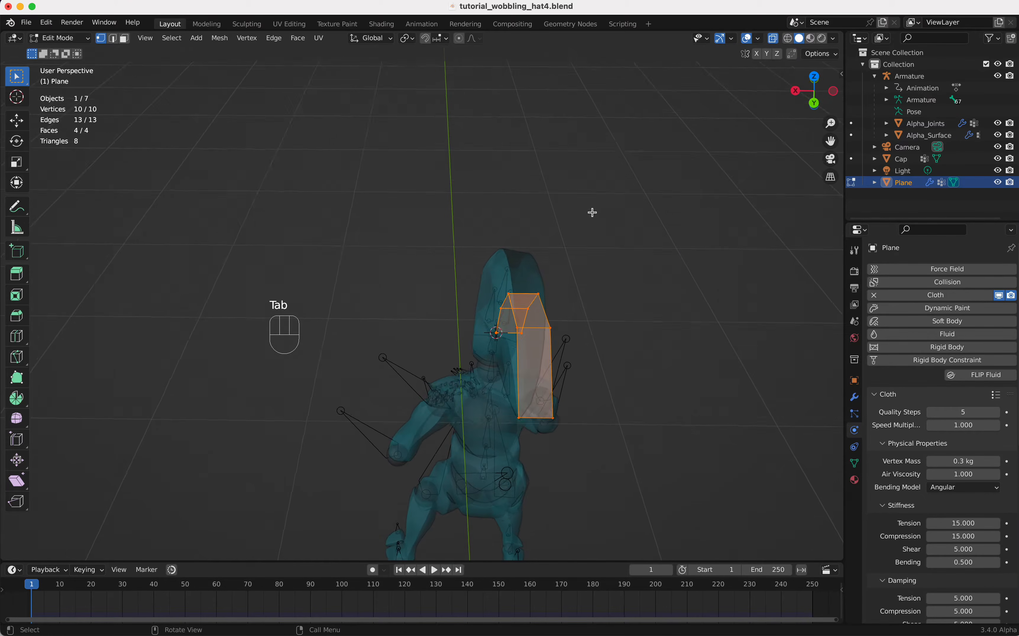
{"action": "left_click_drag", "start_coordinate": [529, 278], "coordinate": [551, 460]}
{"action": "left_click", "coordinate": [528, 418], "text": "shift"}
{"action": "key", "text": "x"}
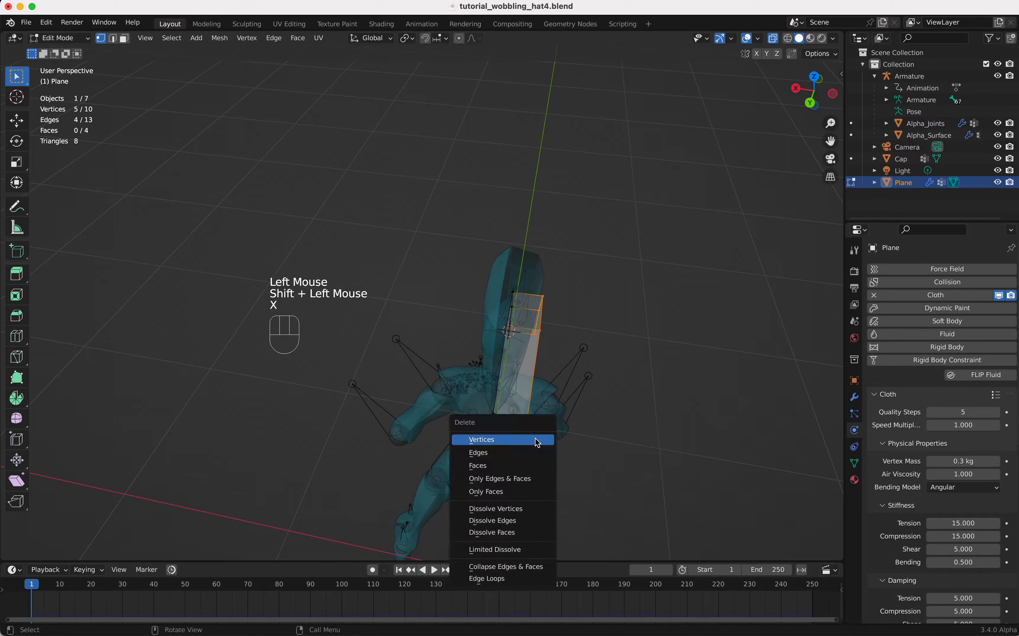
{"action": "left_click", "coordinate": [537, 440]}
{"action": "key", "text": "Tab"}
{"action": "middle_click_drag", "start_coordinate": [521, 336], "coordinate": [637, 353]}
{"action": "key", "text": "Tab"}
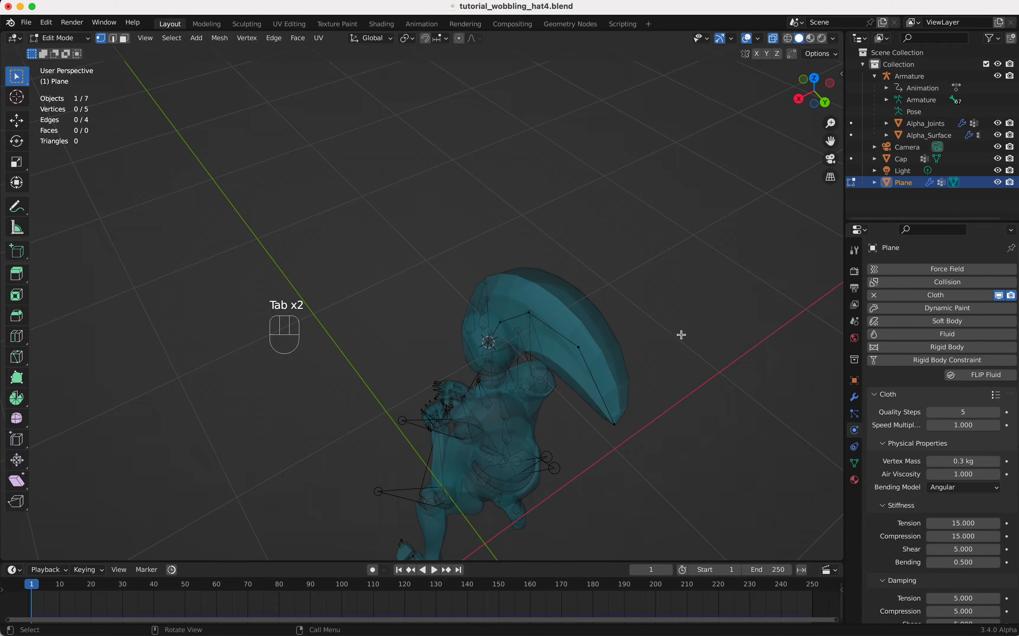
{"action": "scroll", "coordinate": [681, 335], "scroll_direction": "left", "scroll_amount": 5}
{"action": "scroll", "coordinate": [681, 335], "scroll_direction": "down", "scroll_amount": 5}
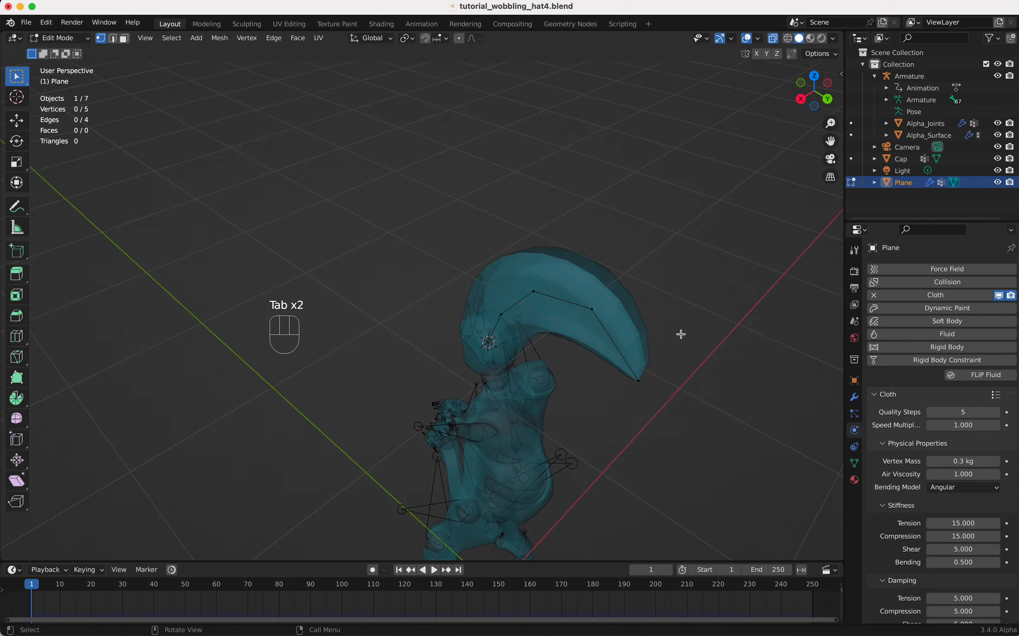
Step: Rename the Plane's vertex group as Pin
{"action": "left_click", "coordinate": [855, 464]}
{"action": "double_click", "coordinate": [903, 309]}
{"action": "key", "text": "shift"}
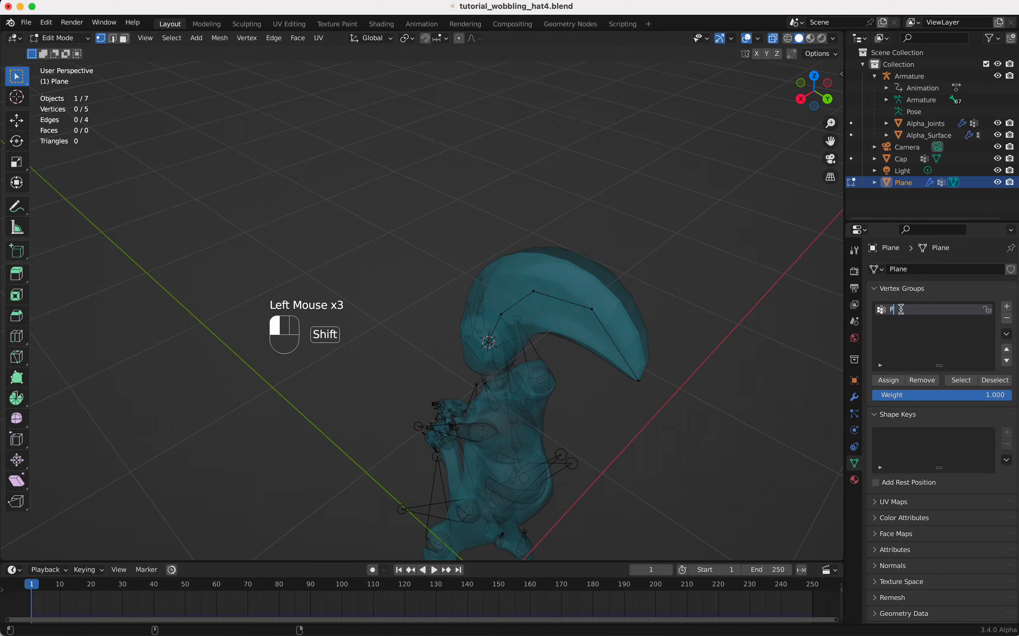
{"action": "key", "text": "Return"}
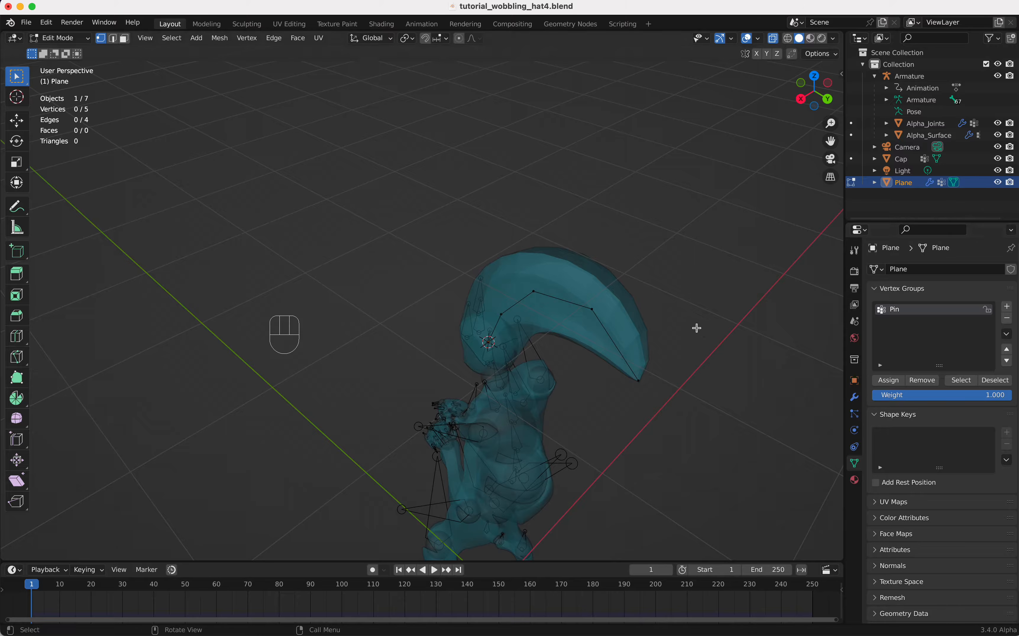
{"action": "key", "text": "Tab"}
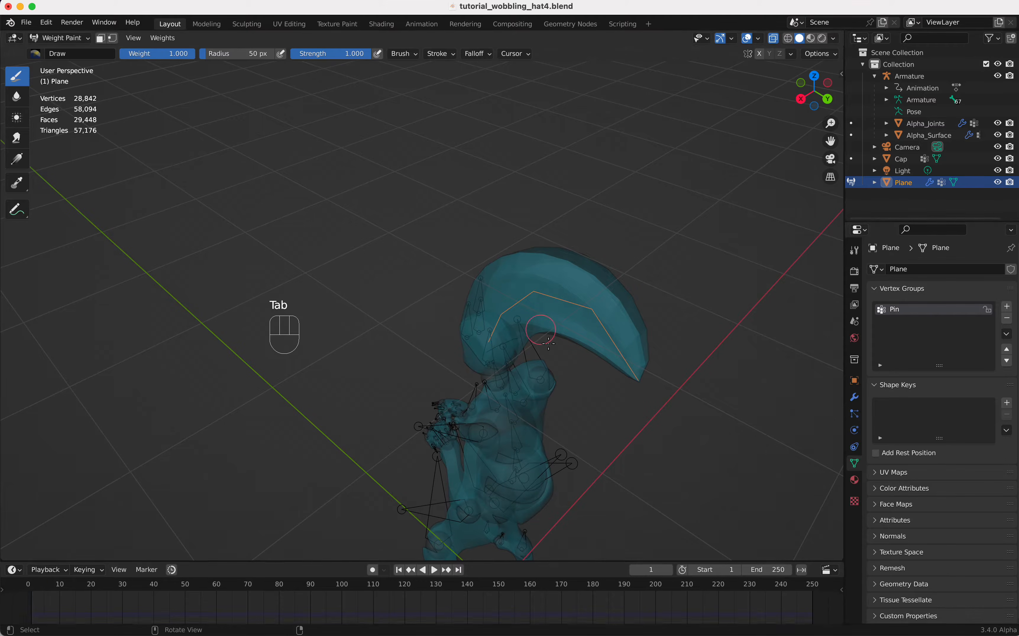
{"action": "key", "text": "Tab"}
{"action": "key", "text": "Tab"}
{"action": "key", "text": "Tab"}
{"action": "middle_click_drag", "start_coordinate": [678, 350], "coordinate": [649, 346]}
{"action": "scroll", "coordinate": [648, 346], "scroll_direction": "down", "scroll_amount": 3}
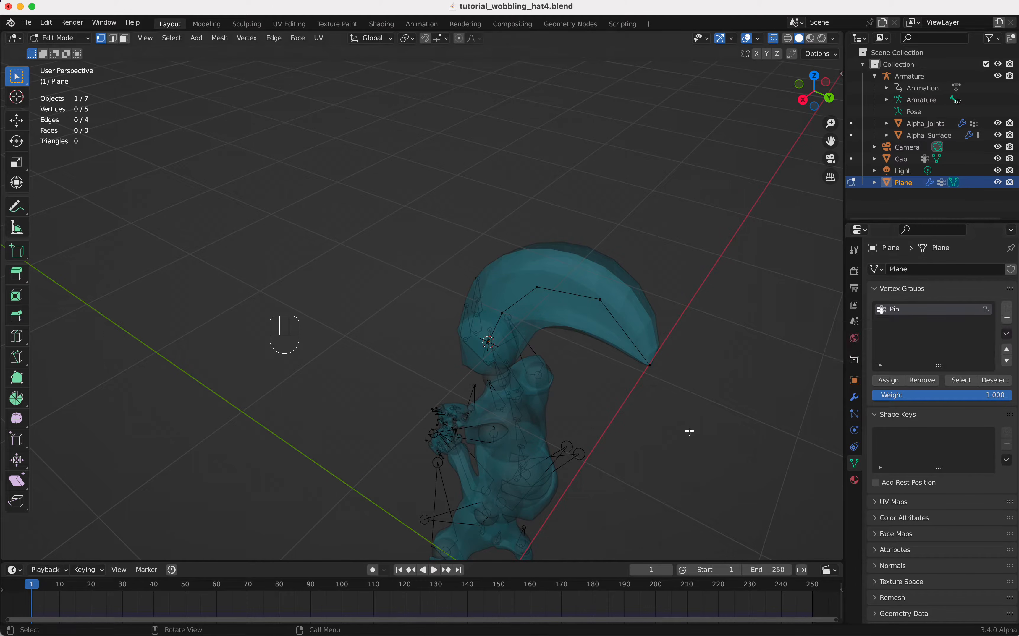
Step: Assign the Pin vertex group as the Pin Group in the Plane's cloth Shape settings
{"action": "key", "text": "Tab"}
{"action": "left_click", "coordinate": [856, 398]}
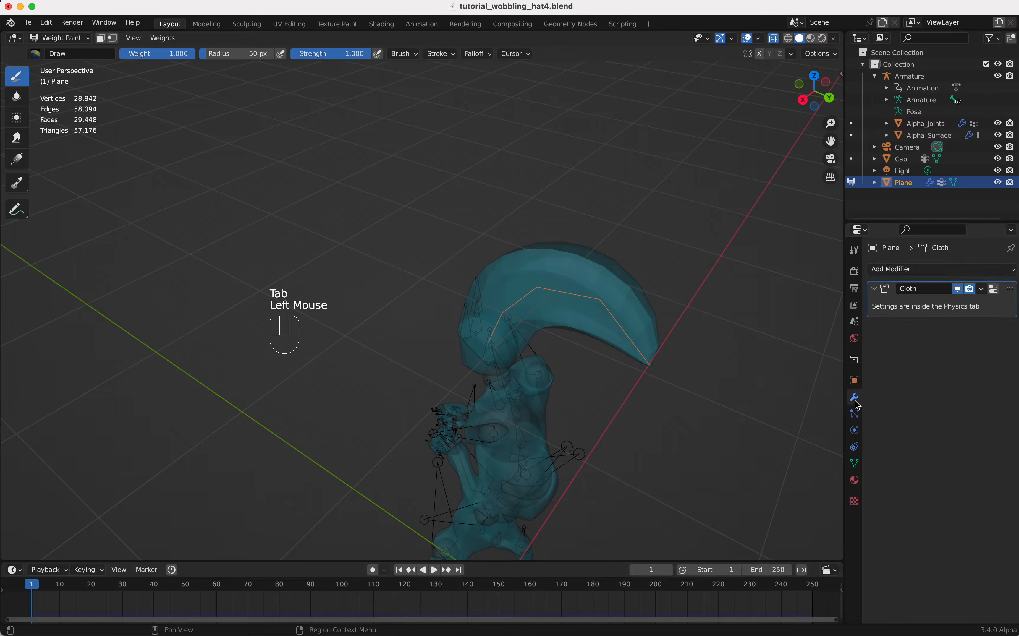
{"action": "left_click", "coordinate": [856, 430]}
{"action": "scroll", "coordinate": [937, 494], "scroll_direction": "down", "scroll_amount": 10}
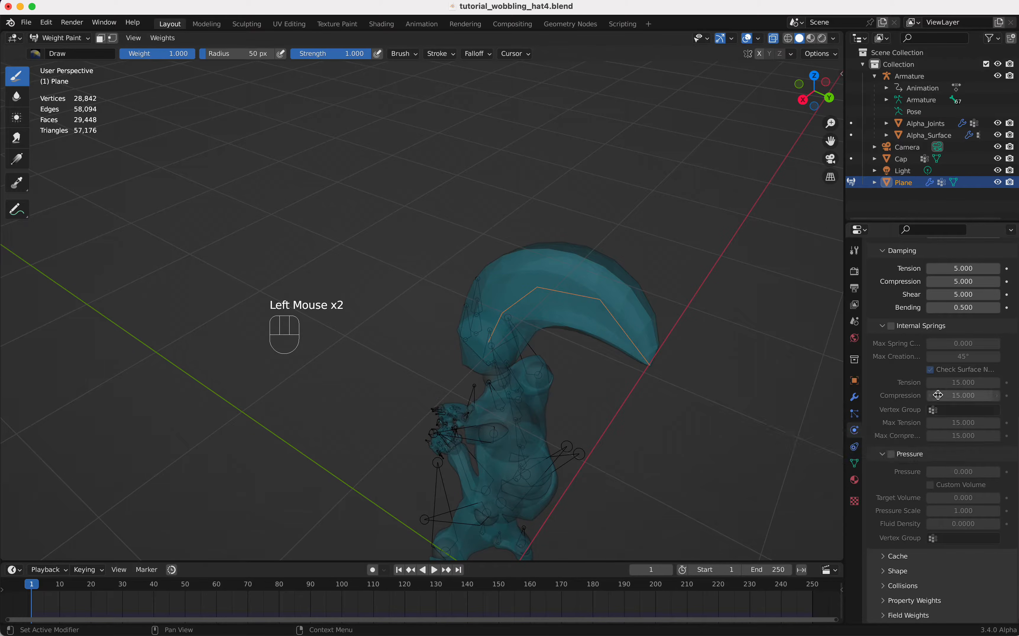
{"action": "left_click", "coordinate": [889, 571]}
{"action": "scroll", "coordinate": [889, 575], "scroll_direction": "down", "scroll_amount": 5}
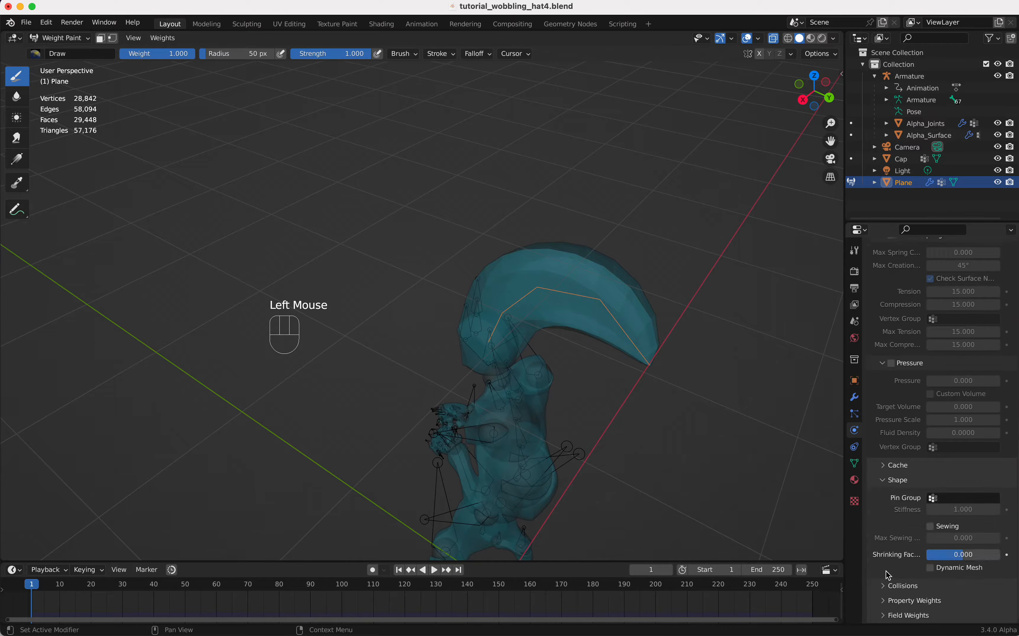
{"action": "double_click", "coordinate": [955, 509]}
{"action": "left_click", "coordinate": [935, 499]}
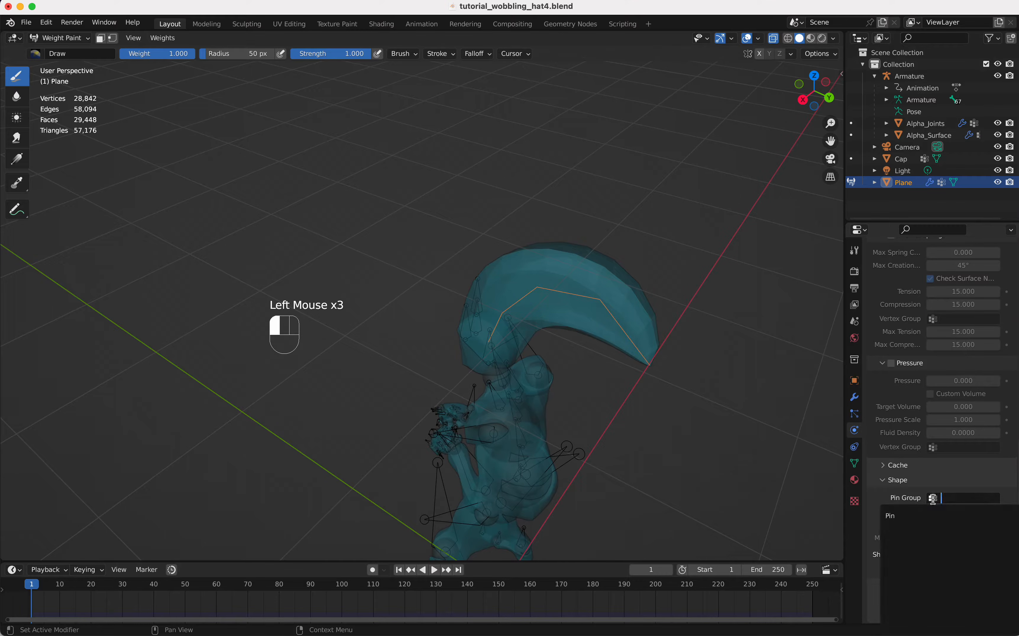
{"action": "left_click", "coordinate": [937, 518]}
Step: Switch to Object Mode and play the cloth simulation repeatedly from the first frame, examining how the pinned chain moves inside the cap
{"action": "middle_click_drag", "start_coordinate": [481, 353], "coordinate": [458, 341], "text": "shift"}
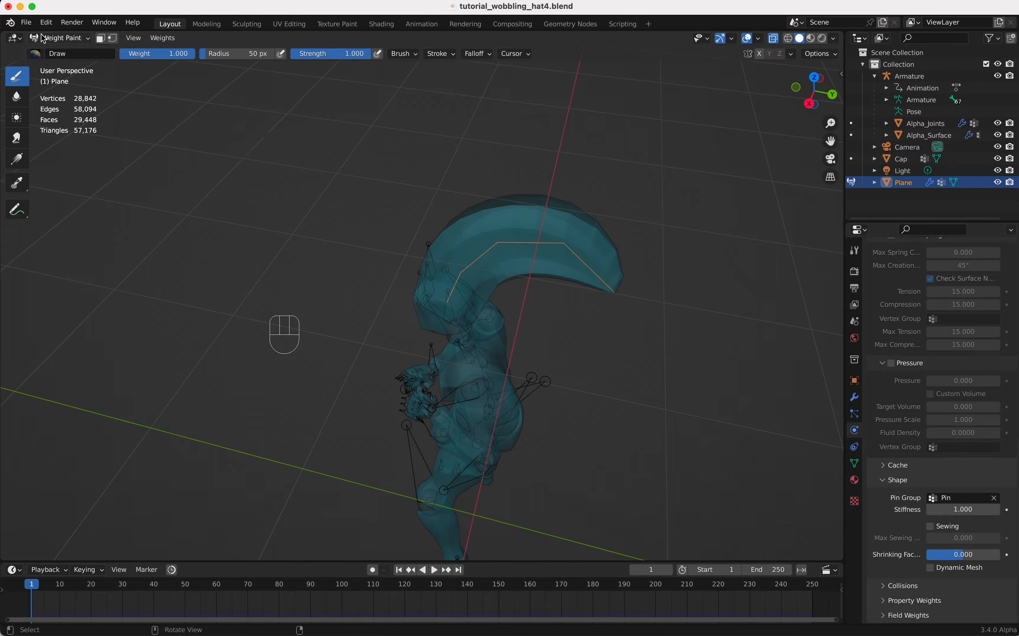
{"action": "left_click", "coordinate": [62, 39]}
{"action": "left_click", "coordinate": [59, 51]}
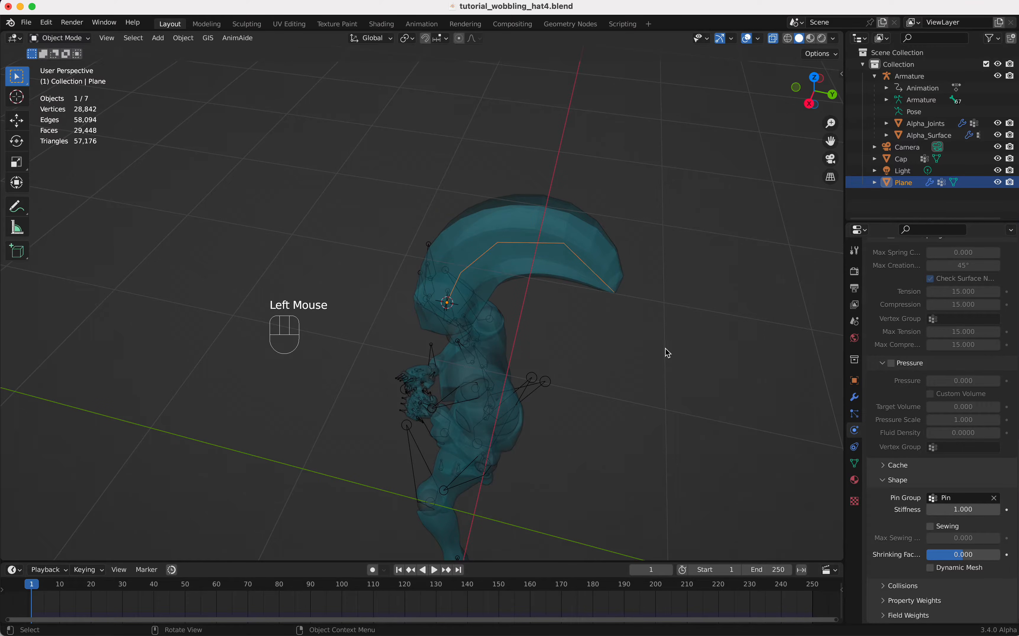
{"action": "key", "text": "space"}
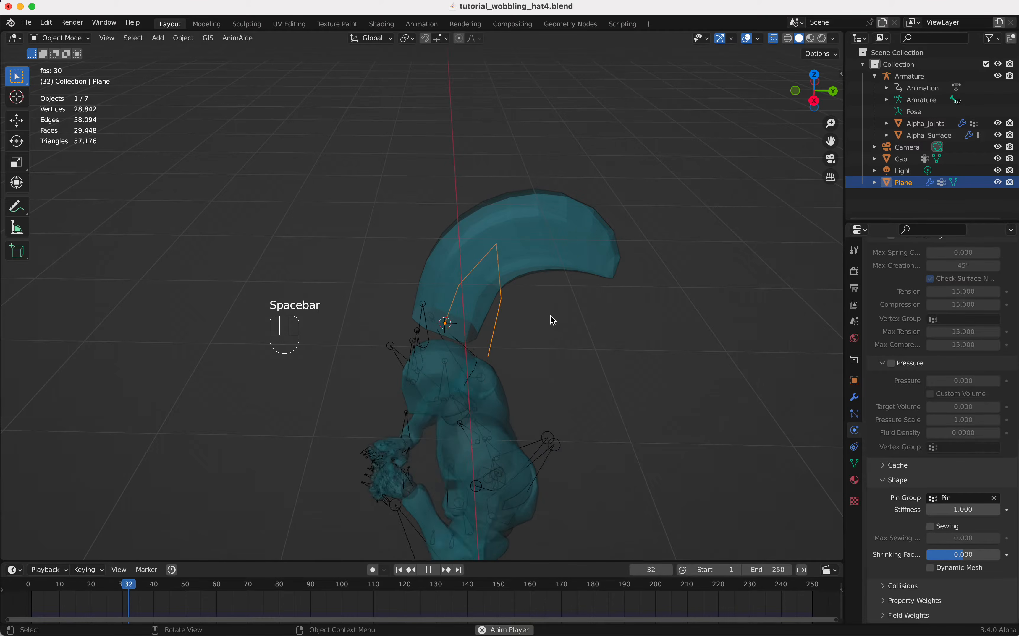
{"action": "key", "text": "space"}
{"action": "key", "text": "shift+Left"}
{"action": "key", "text": "space"}
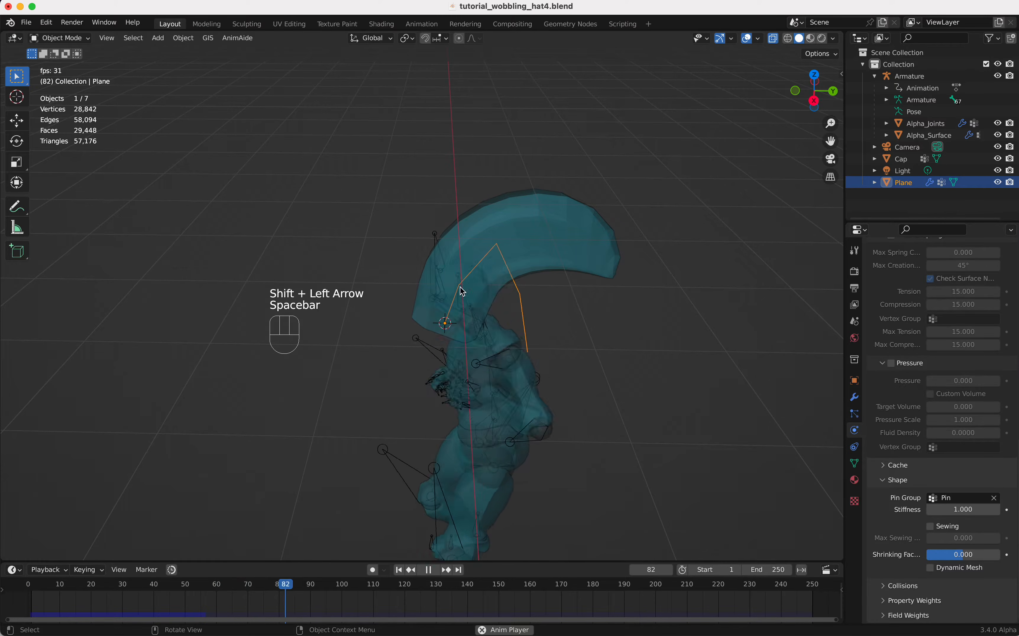
{"action": "key", "text": "shift+Left"}
{"action": "key", "text": "space"}
{"action": "key", "text": "space"}
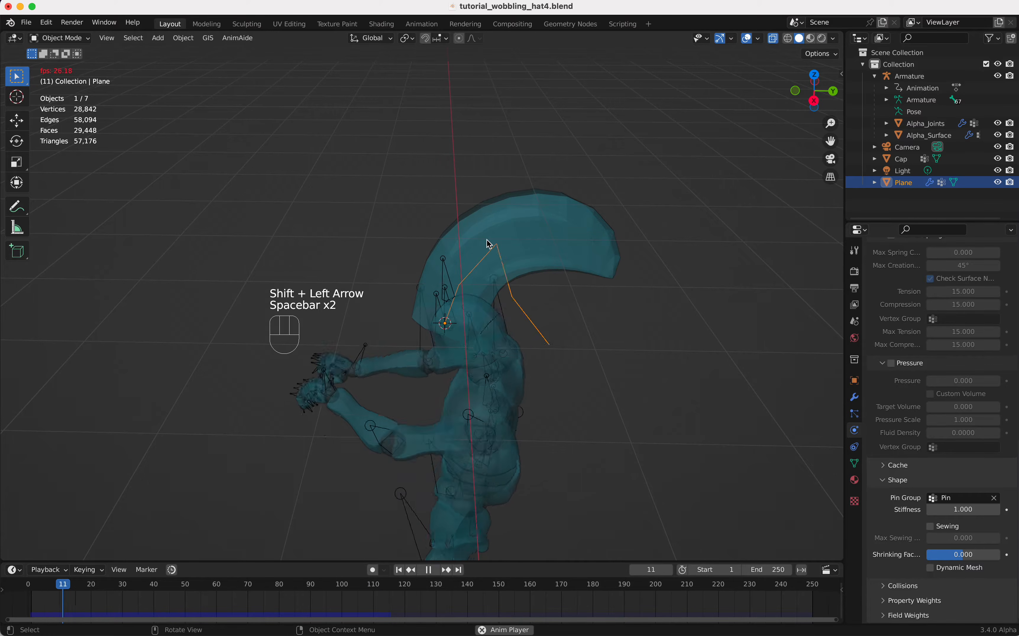
{"action": "key", "text": "space"}
{"action": "key", "text": "shift+Left"}
{"action": "key", "text": "space"}
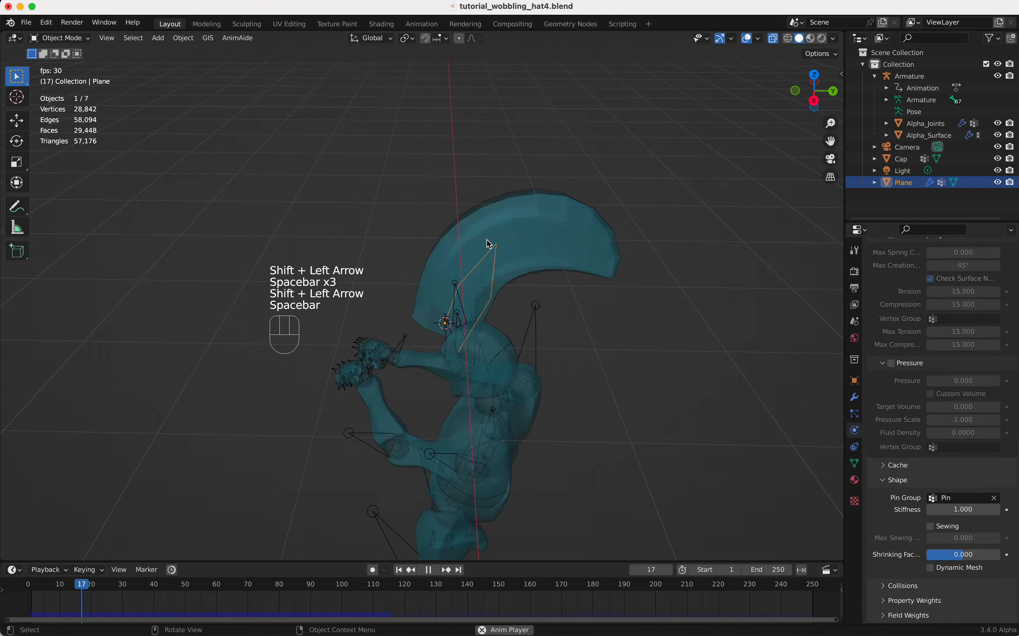
{"action": "key", "text": "space"}
{"action": "key", "text": "shift+Left"}
{"action": "key", "text": "space"}
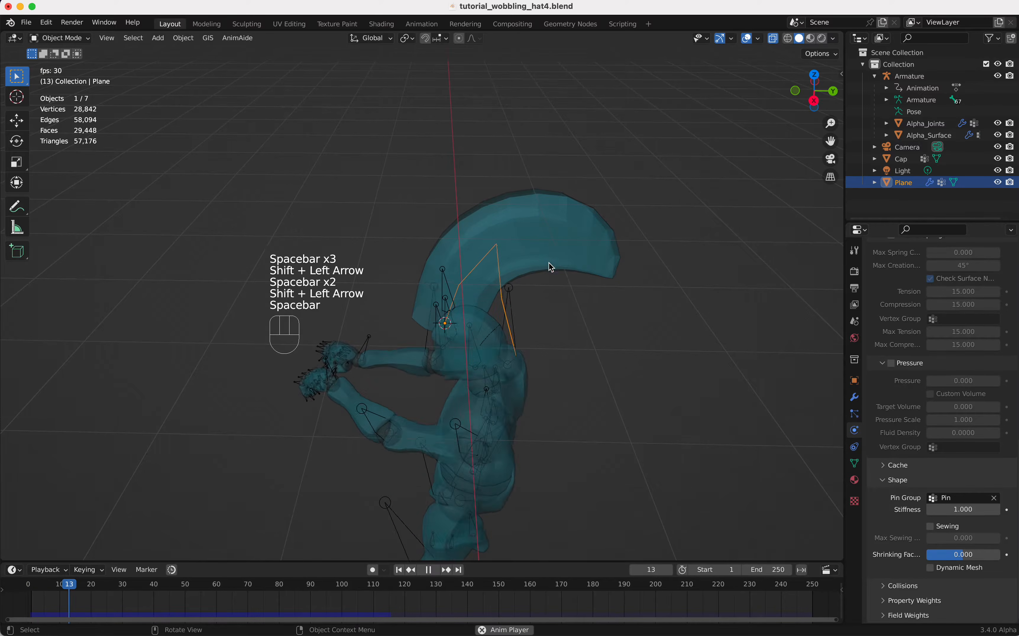
{"action": "key", "text": "space"}
{"action": "key", "text": "shift+Left"}
{"action": "key", "text": "space"}
{"action": "key", "text": "space"}
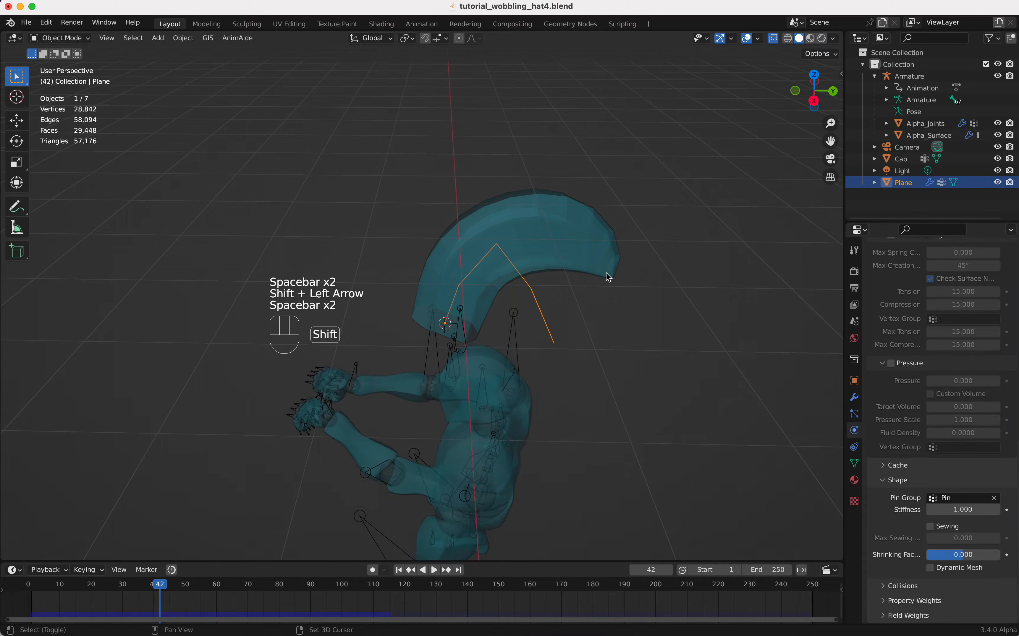
{"action": "key", "text": "shift+Left"}
{"action": "key", "text": "space"}
{"action": "key", "text": "space"}
{"action": "key", "text": "space"}
{"action": "key", "text": "Left"}
{"action": "key", "text": "space"}
{"action": "key", "text": "shift+Left"}
{"action": "key", "text": "space"}
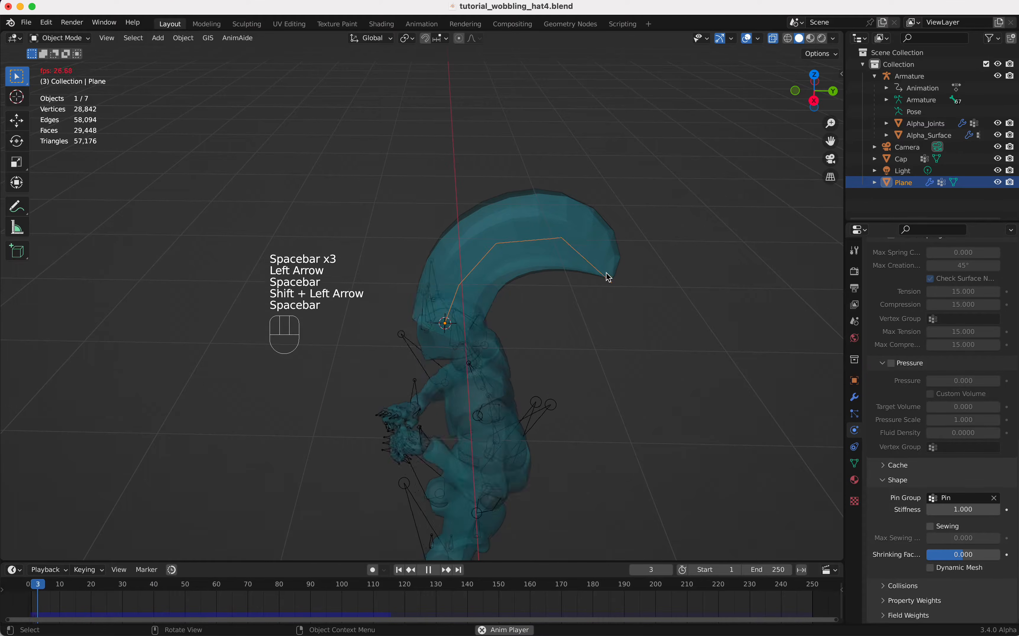
{"action": "key", "text": "space"}
{"action": "key", "text": "shift+Left"}
{"action": "key", "text": "space"}
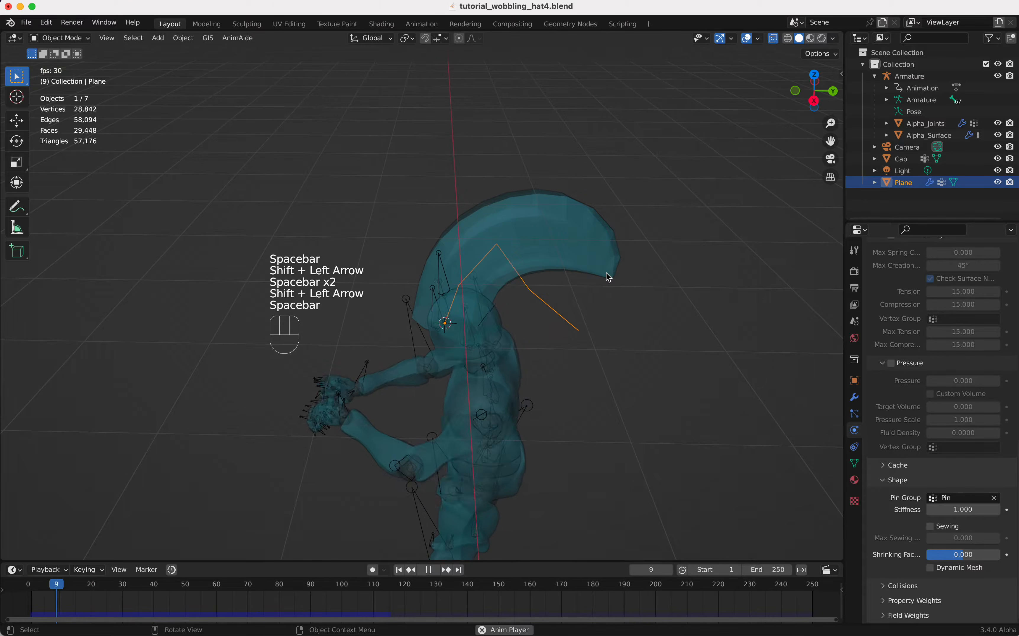
{"action": "key", "text": "space"}
{"action": "key", "text": "shift+Left"}
Step: Set the Pin weight of the chain's second-to-last vertex to 0.5 in Edit Mode
{"action": "key", "text": "Tab"}
{"action": "left_click", "coordinate": [563, 235]}
{"action": "key", "text": "n"}
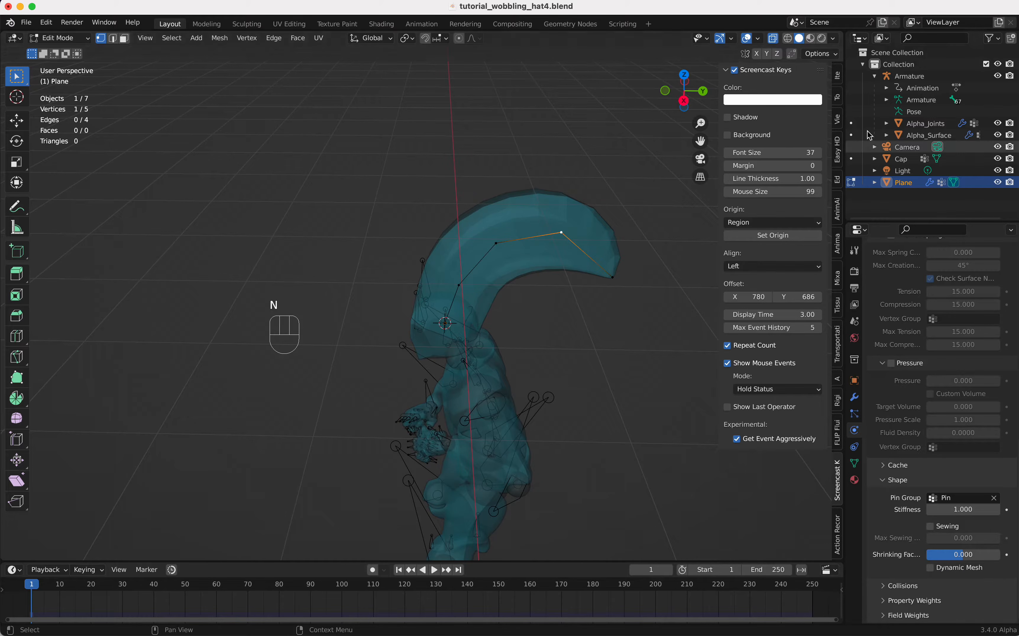
{"action": "left_click", "coordinate": [840, 77]}
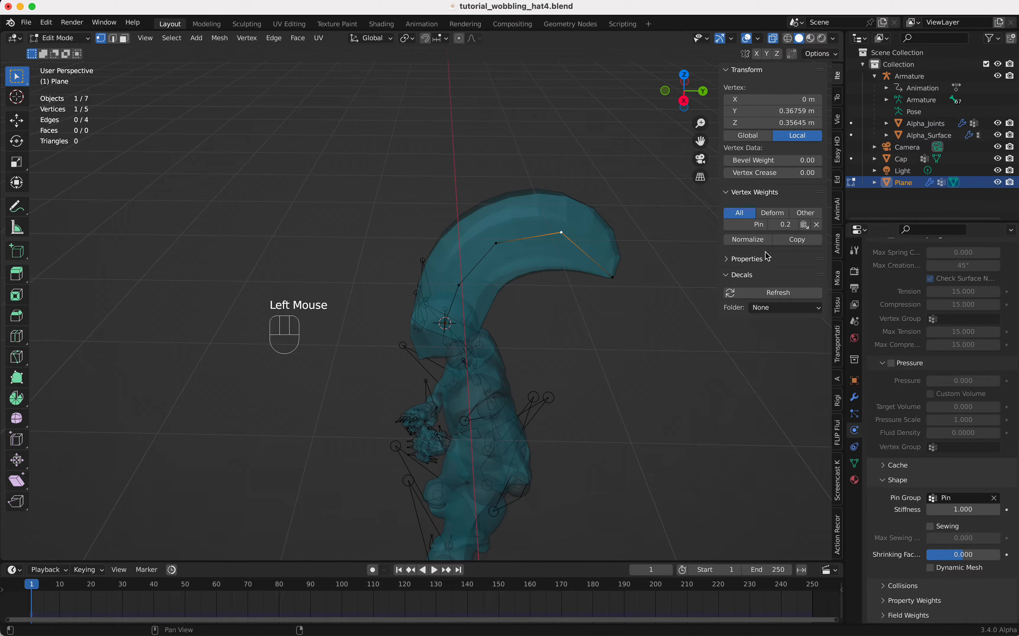
{"action": "left_click", "coordinate": [789, 226]}
{"action": "type", "text": ".5"}
{"action": "key", "text": "Return"}
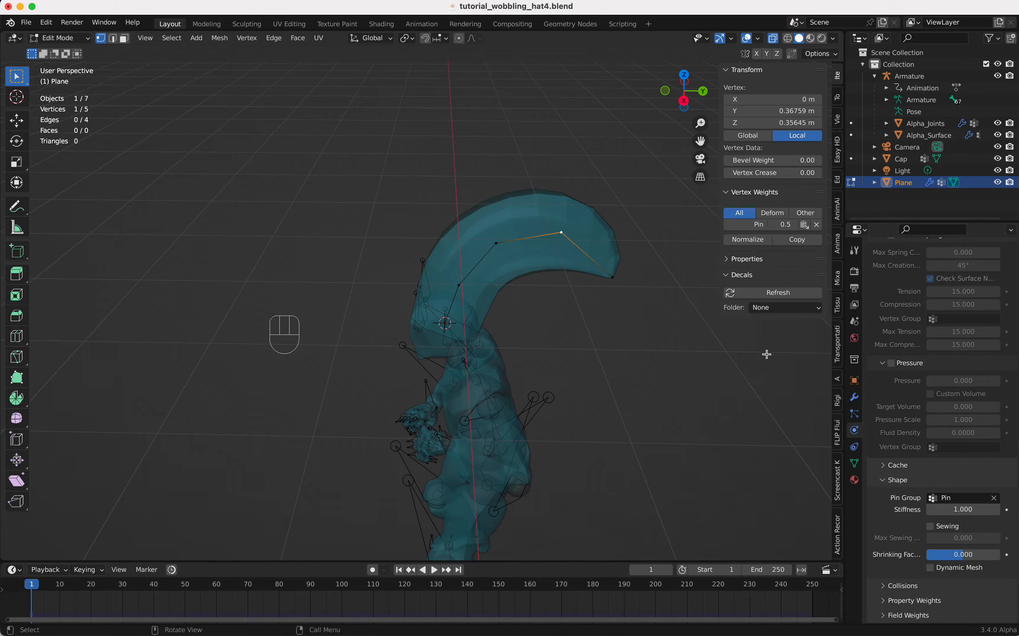
Step: Set the Pin weight of the chain's tip vertex to 0.3
{"action": "left_click", "coordinate": [616, 280]}
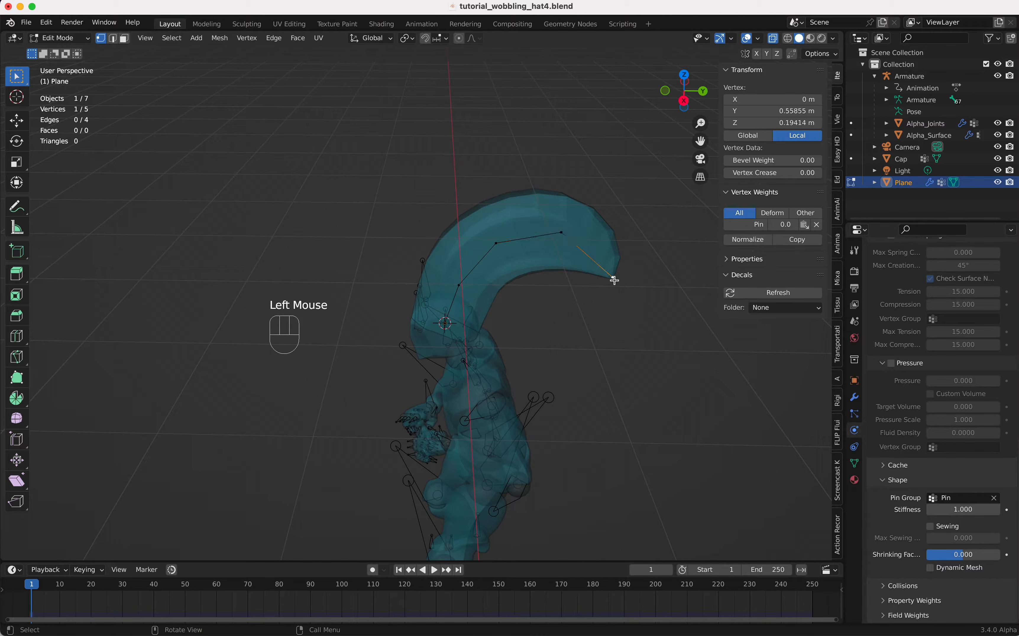
{"action": "double_click", "coordinate": [790, 226]}
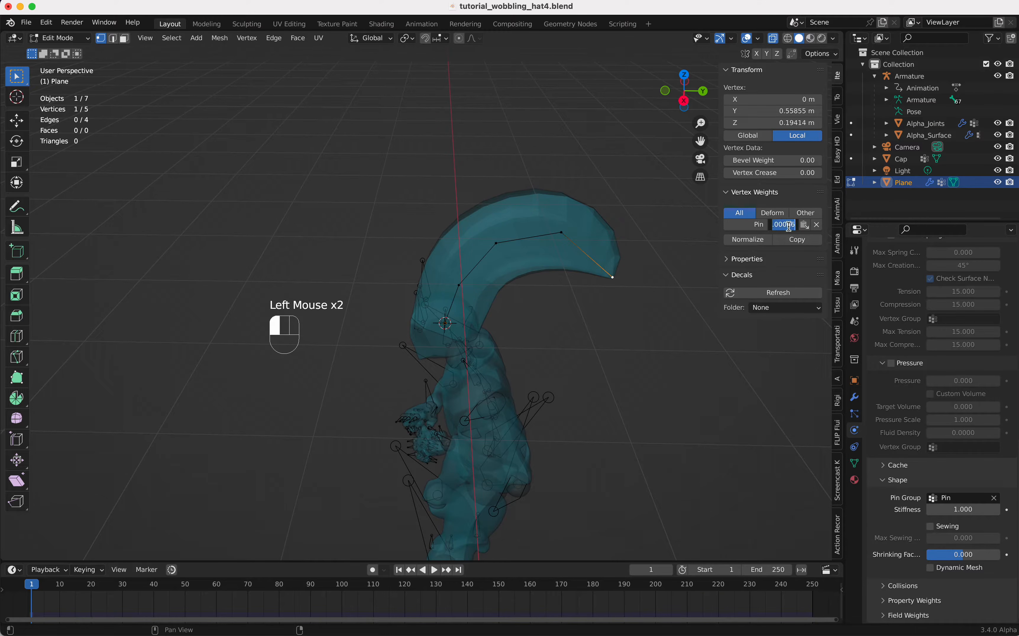
{"action": "left_click", "coordinate": [756, 370]}
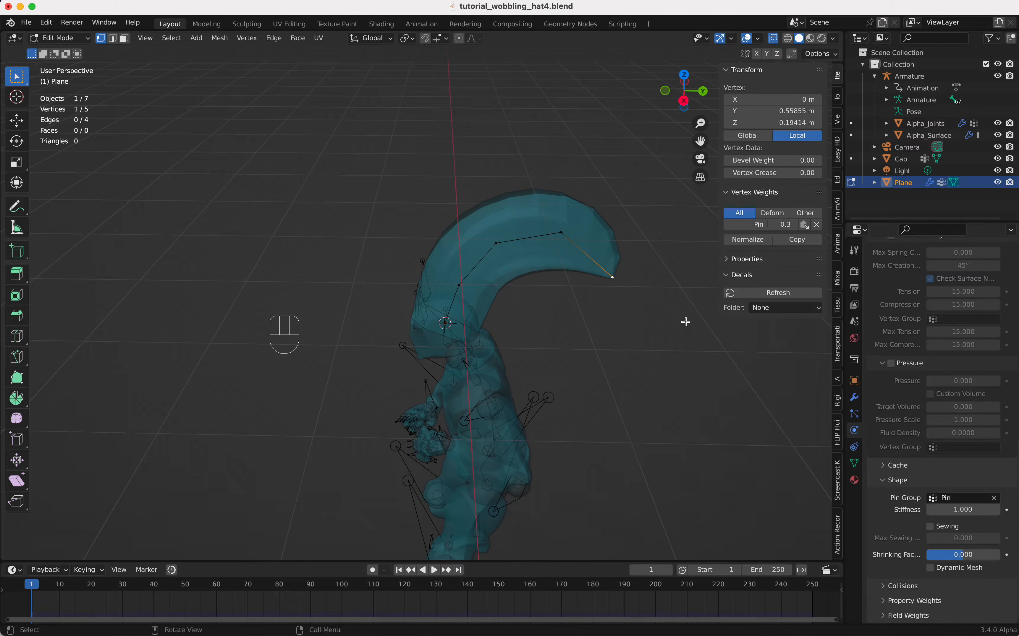
Step: Play the cloth simulation from the first frame in Object Mode to check the tip's movement, then return to the start frame
{"action": "key", "text": "Tab"}
{"action": "key", "text": "space"}
{"action": "key", "text": "space"}
{"action": "key", "text": "shift+Left"}
{"action": "key", "text": "space"}
{"action": "key", "text": "space"}
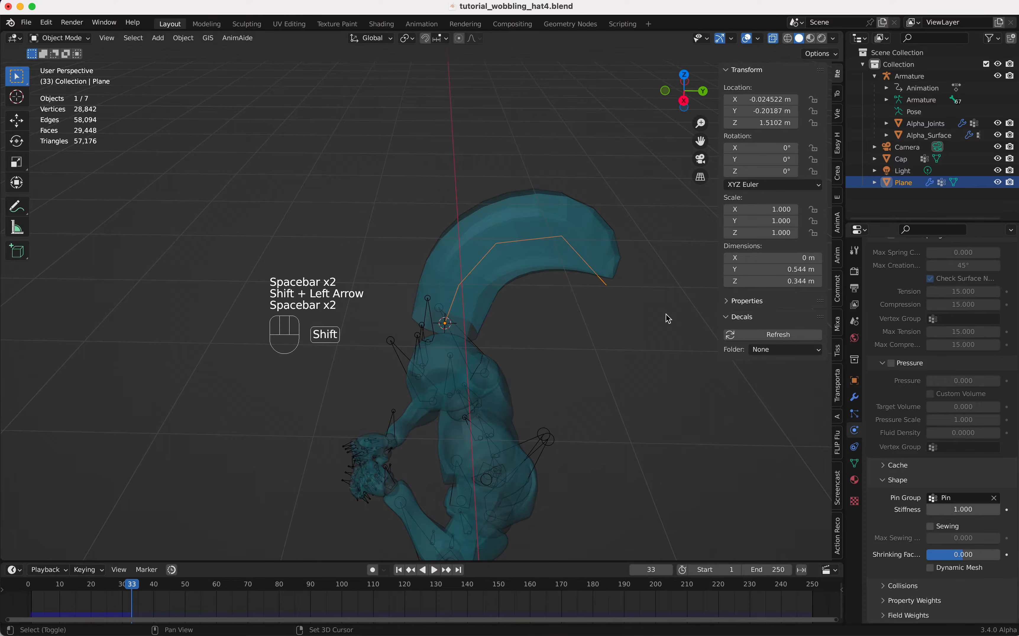
{"action": "key", "text": "shift+Left"}
Step: Set the Pin weight of the chain's middle vertex to 0.5 in Edit Mode, then select the second-to-last vertex
{"action": "key", "text": "Tab"}
{"action": "left_click", "coordinate": [495, 242]}
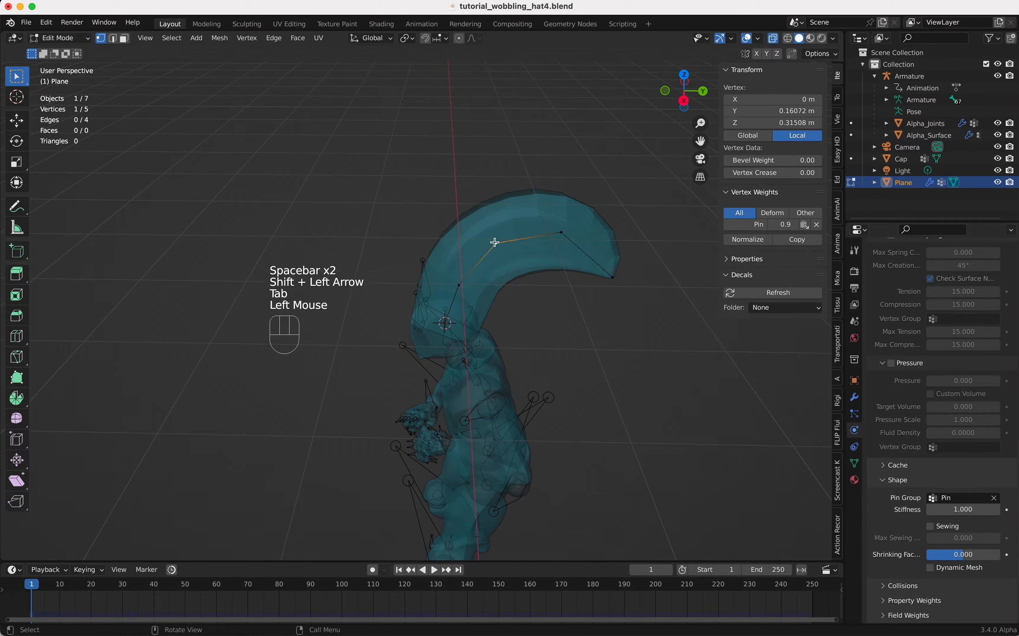
{"action": "left_click", "coordinate": [788, 227]}
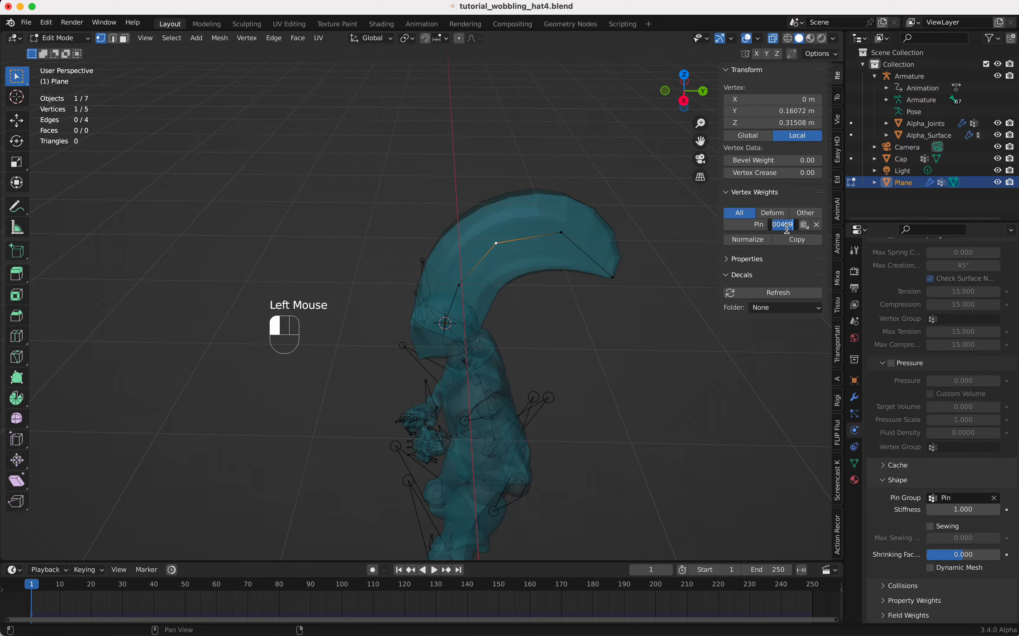
{"action": "type", "text": ".5"}
{"action": "key", "text": "Return"}
{"action": "left_click", "coordinate": [563, 233]}
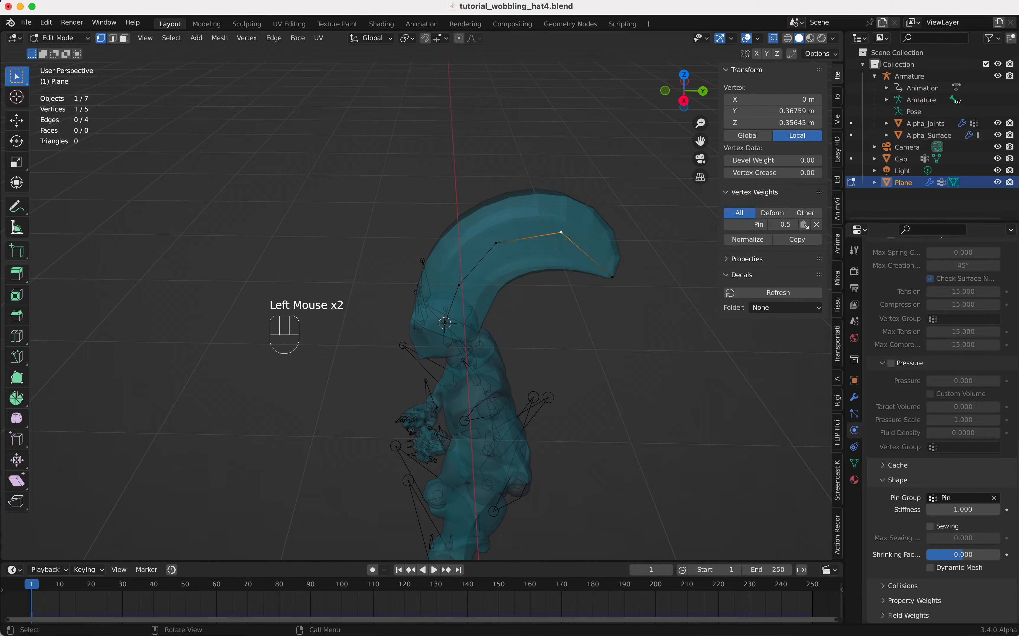
Step: Replay the first frames of the cloth simulation repeatedly in Object Mode and examine how the reweighted chain swings inside the cap
{"action": "key", "text": "Tab"}
{"action": "key", "text": "space"}
{"action": "key", "text": "space"}
{"action": "key", "text": "shift+Left"}
{"action": "key", "text": "space"}
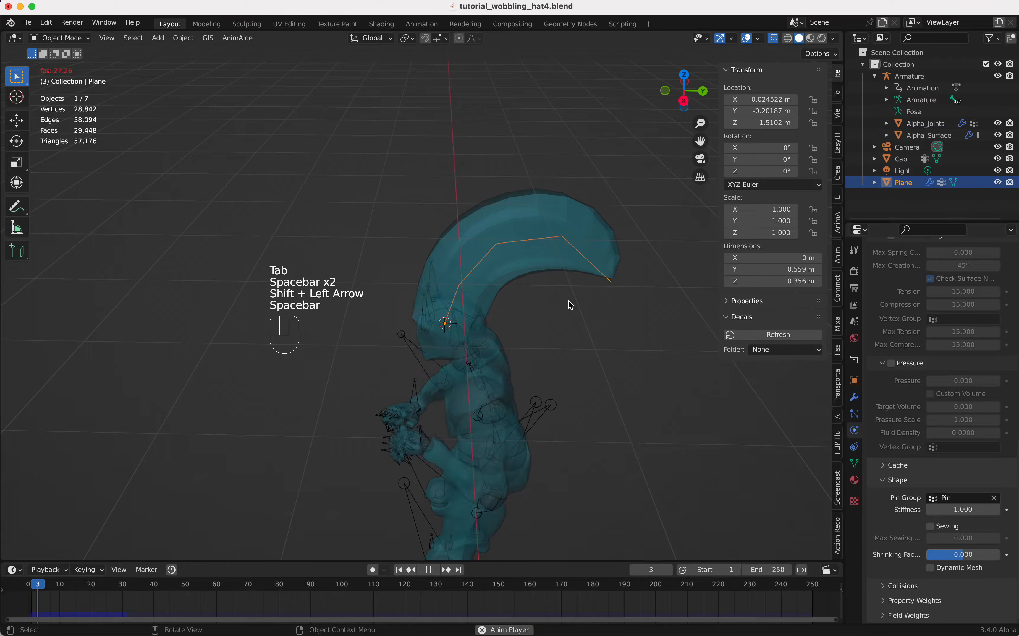
{"action": "key", "text": "space"}
{"action": "key", "text": "shift+Left"}
{"action": "key", "text": "space"}
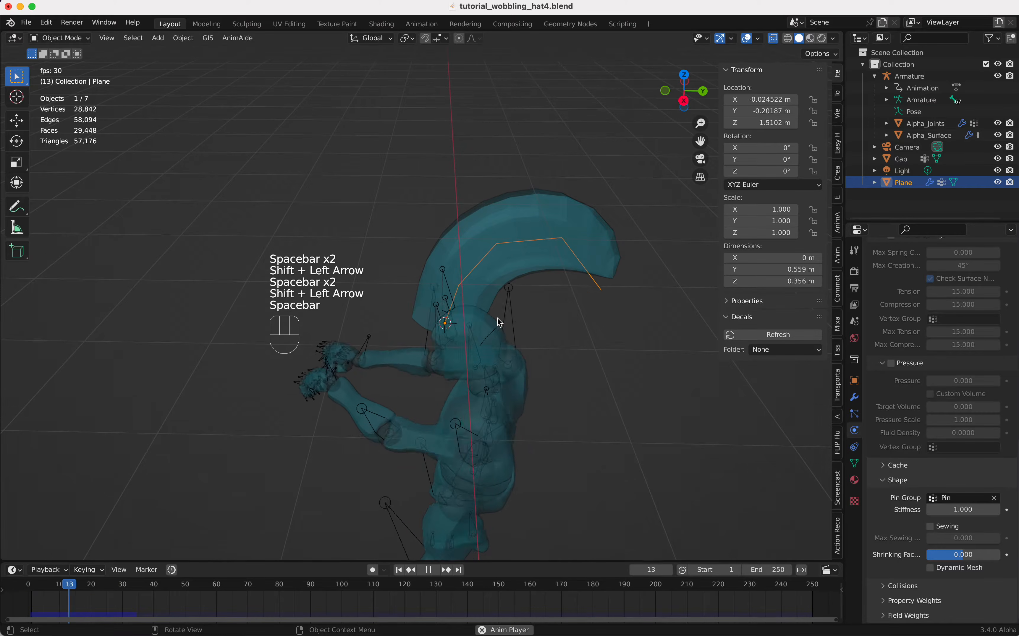
{"action": "key", "text": "space"}
{"action": "key", "text": "shift+Left"}
{"action": "key", "text": "space"}
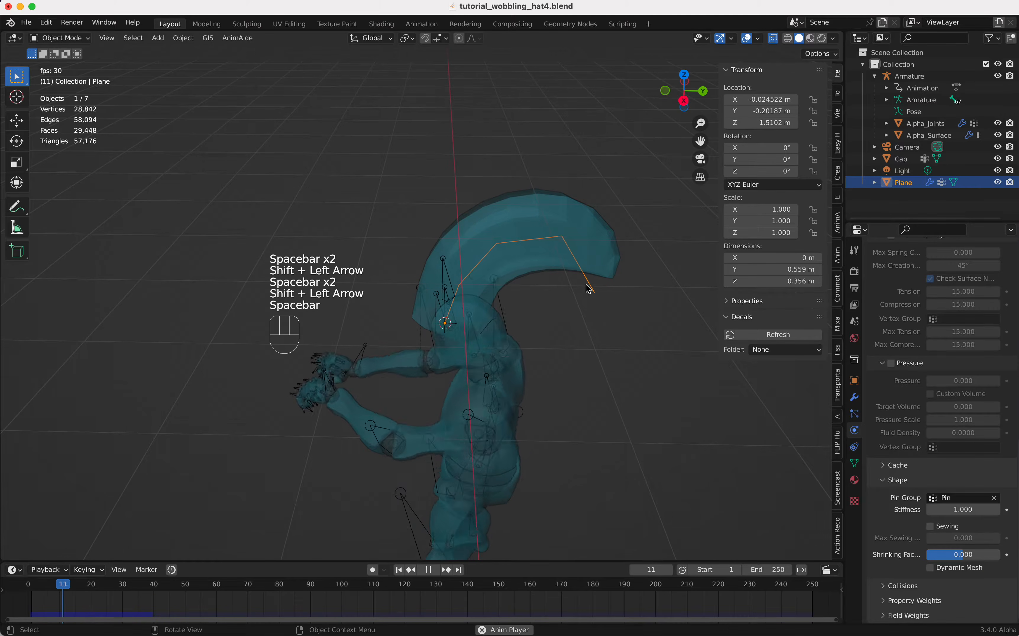
{"action": "key", "text": "space"}
{"action": "key", "text": "shift+Left"}
{"action": "key", "text": "space"}
{"action": "key", "text": "space"}
{"action": "key", "text": "shift+Left"}
{"action": "key", "text": "space"}
{"action": "key", "text": "space"}
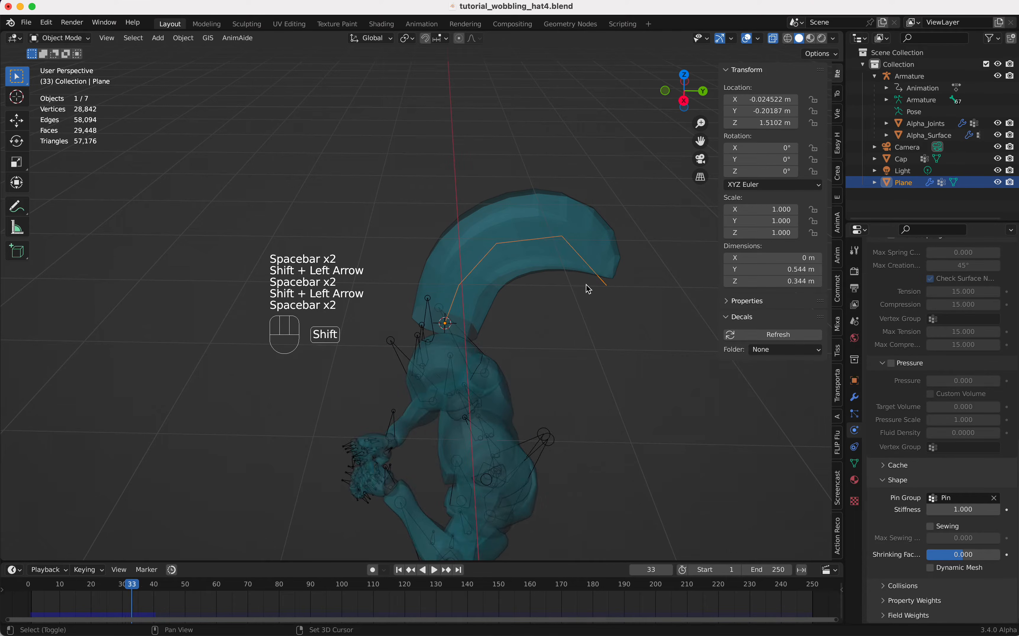
{"action": "key", "text": "shift+Left"}
{"action": "key", "text": "space"}
{"action": "key", "text": "space"}
{"action": "key", "text": "shift+Left"}
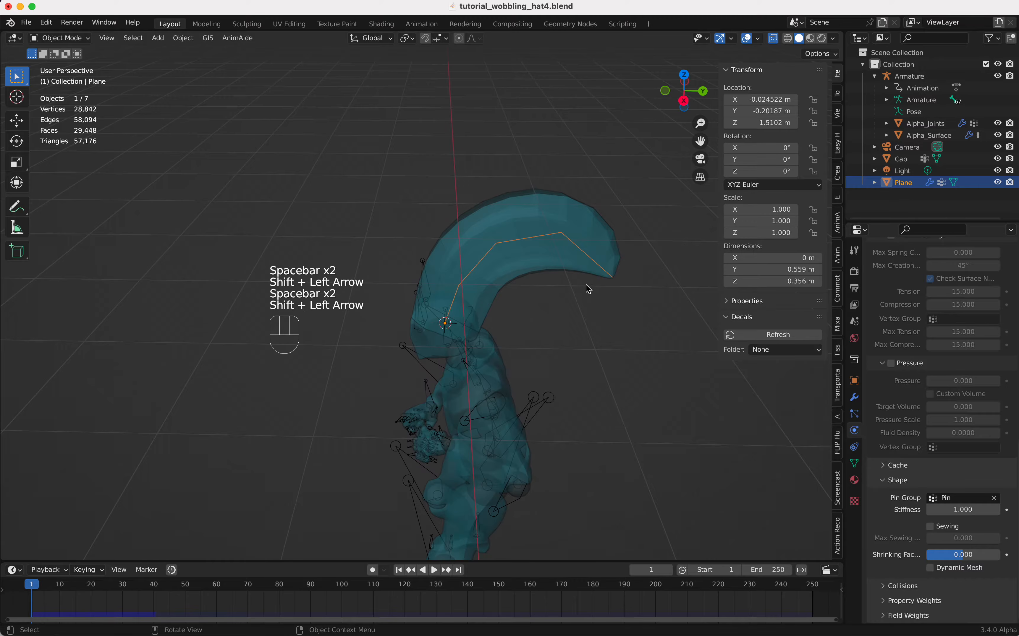
Step: Hide the sidebar and examine the chain inside the cap from several angles
{"action": "key", "text": "n"}
{"action": "scroll", "coordinate": [587, 285], "scroll_direction": "right", "scroll_amount": 5}
{"action": "scroll", "coordinate": [586, 285], "scroll_direction": "down", "scroll_amount": 5}
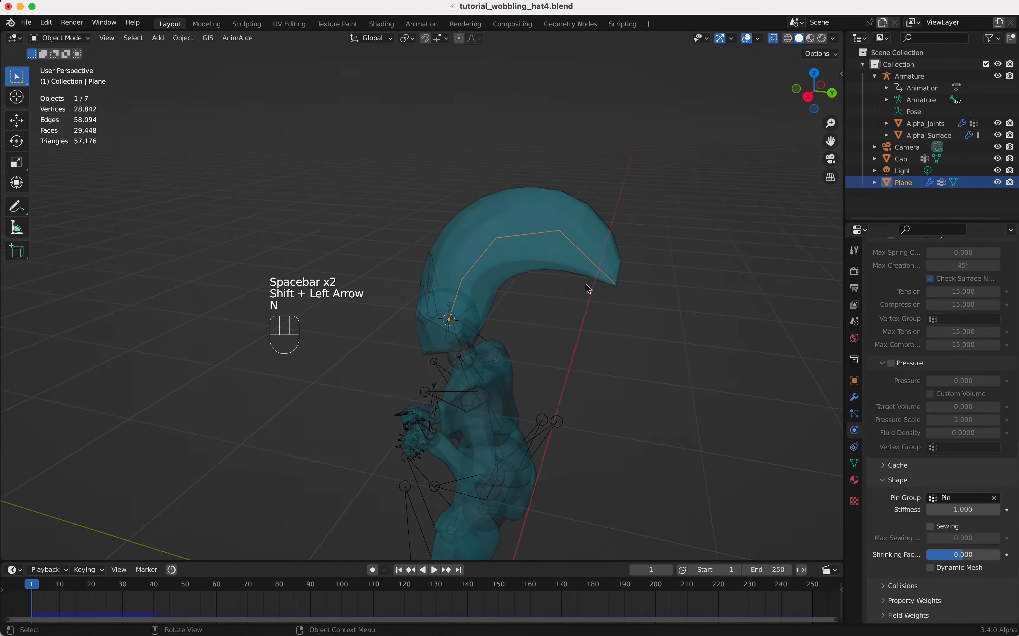
{"action": "scroll", "coordinate": [586, 285], "scroll_direction": "right", "scroll_amount": 3}
{"action": "scroll", "coordinate": [587, 285], "scroll_direction": "up", "scroll_amount": 3}
{"action": "scroll", "coordinate": [586, 286], "scroll_direction": "left", "scroll_amount": 5}
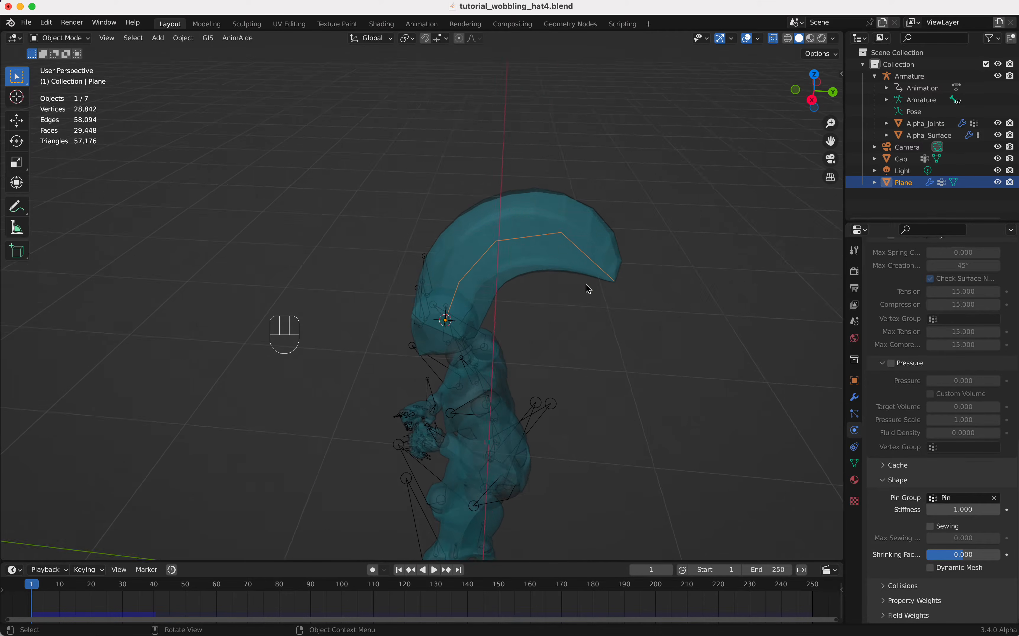
{"action": "scroll", "coordinate": [608, 284], "scroll_direction": "right", "scroll_amount": 5}
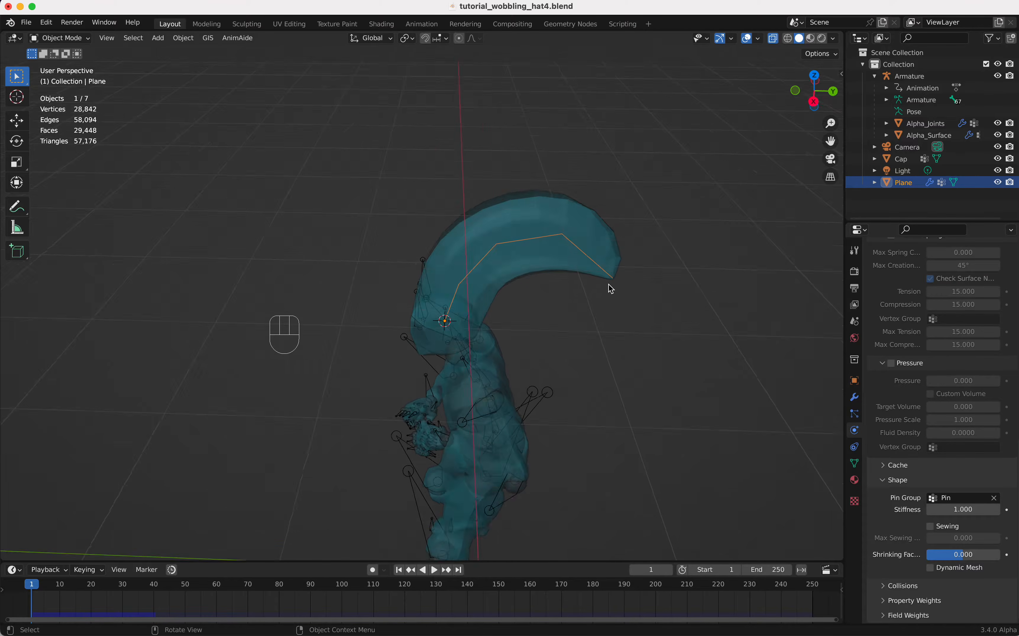
{"action": "scroll", "coordinate": [609, 284], "scroll_direction": "left", "scroll_amount": 4}
{"action": "scroll", "coordinate": [608, 285], "scroll_direction": "left", "scroll_amount": 1}
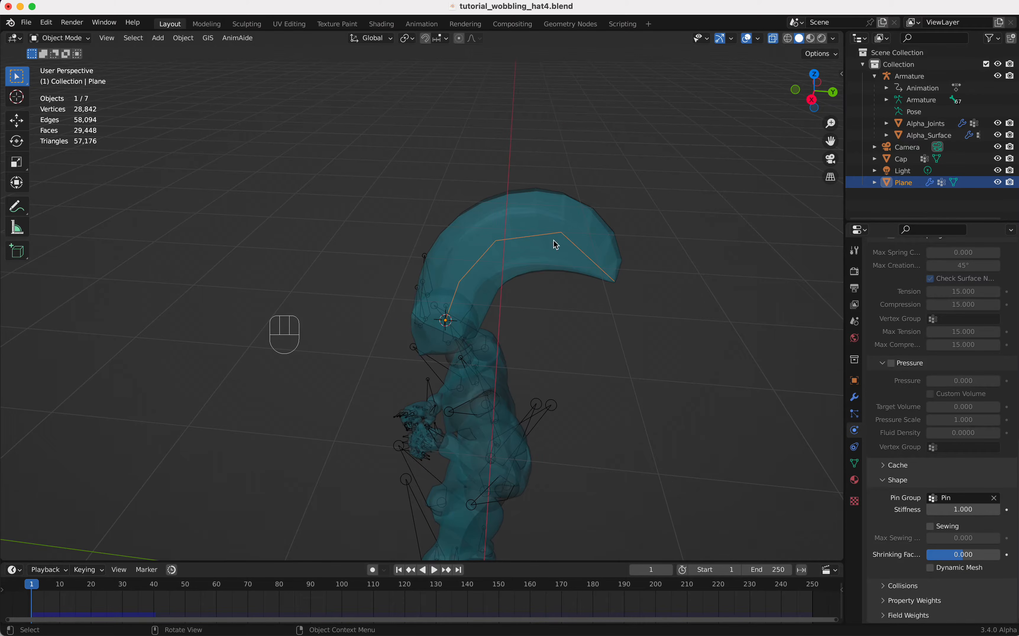
{"action": "key", "text": "Tab"}
{"action": "key", "text": "Tab"}
{"action": "scroll", "coordinate": [761, 335], "scroll_direction": "left", "scroll_amount": 3}
{"action": "scroll", "coordinate": [761, 334], "scroll_direction": "left", "scroll_amount": 2}
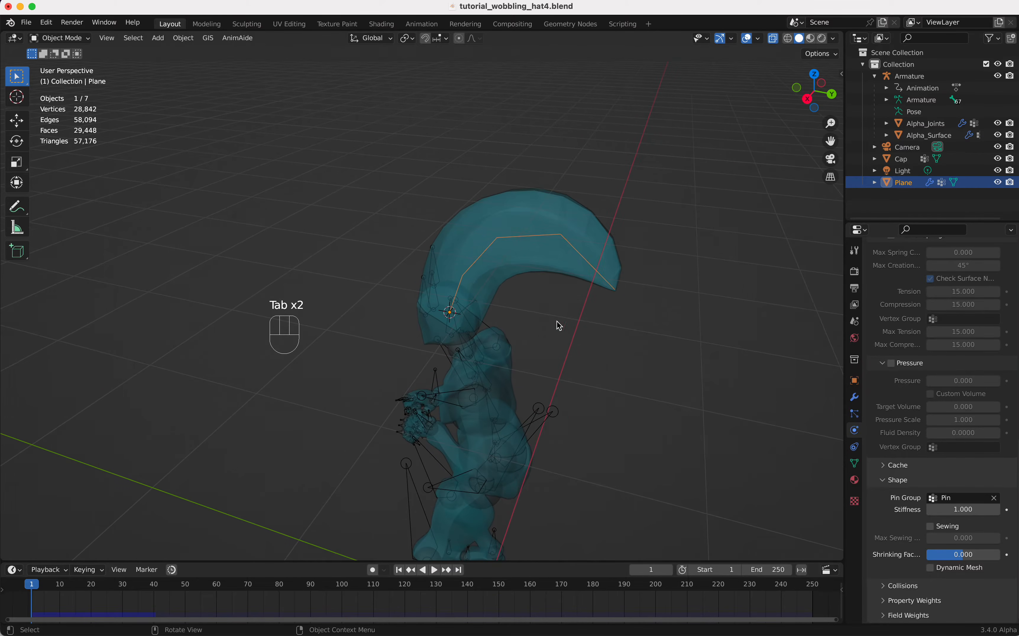
Step: Add a new single-bone armature at the chain's base, where the 3D cursor sits
{"action": "scroll", "coordinate": [539, 319], "scroll_direction": "left", "scroll_amount": 2}
{"action": "key", "text": "shift+a"}
{"action": "mouse_move", "coordinate": [542, 320]}
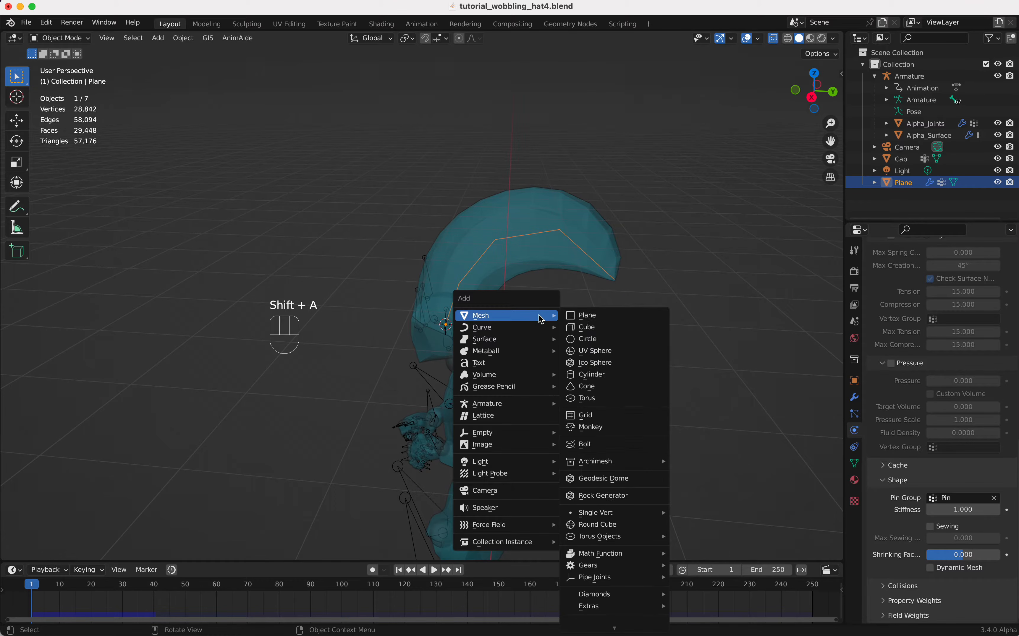
{"action": "mouse_move", "coordinate": [526, 409]}
{"action": "left_click", "coordinate": [581, 403]}
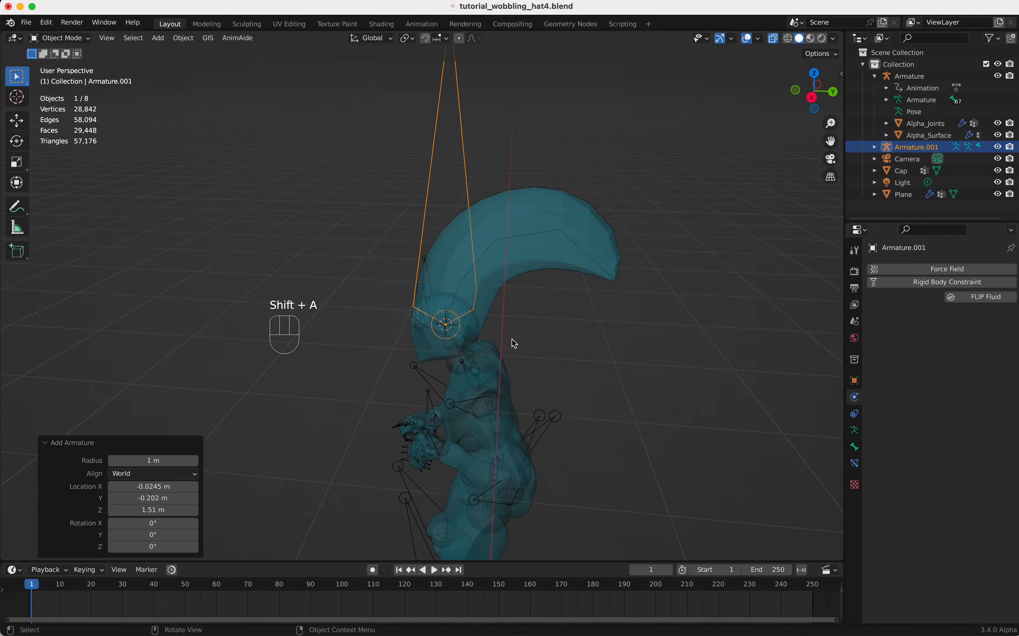
{"action": "key", "text": "Tab"}
{"action": "key", "text": "Tab"}
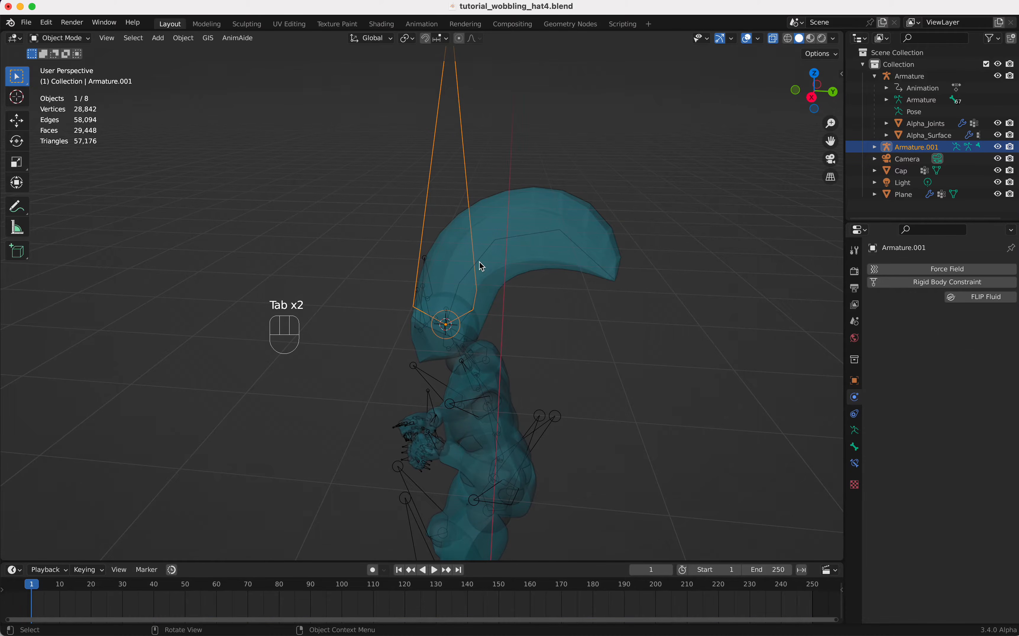
{"action": "left_click", "coordinate": [480, 262]}
{"action": "left_click", "coordinate": [479, 262]}
{"action": "left_click", "coordinate": [479, 261]}
{"action": "left_click", "coordinate": [479, 261]}
{"action": "left_click", "coordinate": [462, 282]}
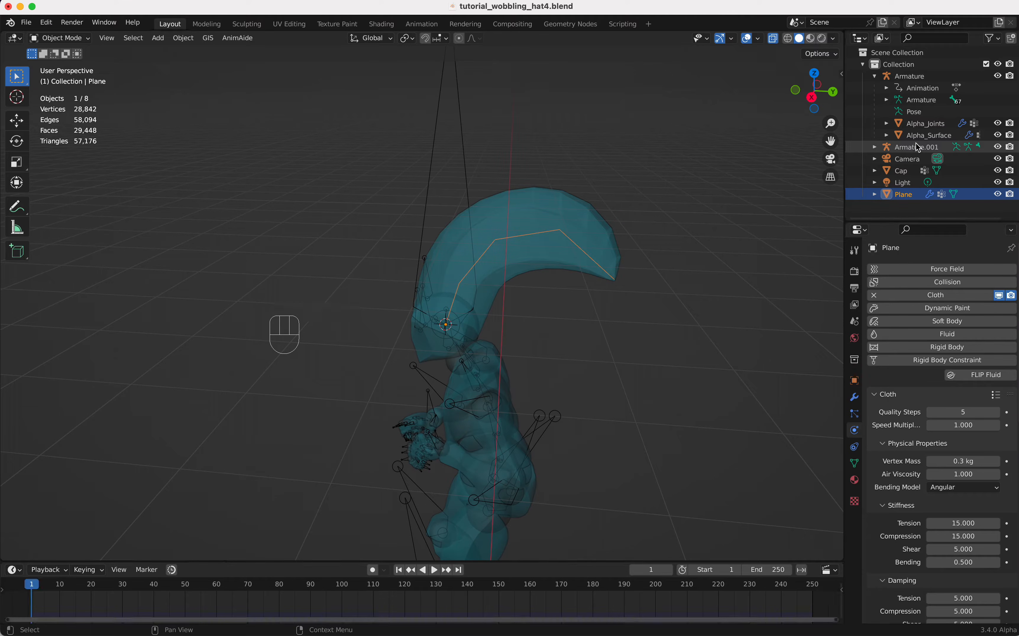
{"action": "left_click", "coordinate": [904, 170]}
{"action": "key", "text": "Tab"}
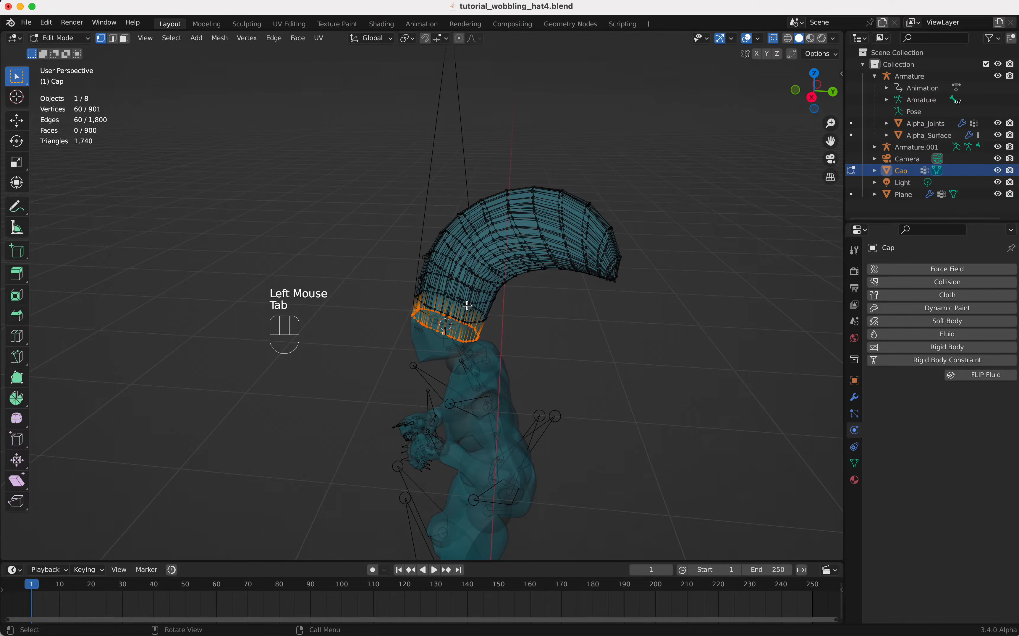
{"action": "key", "text": "Tab"}
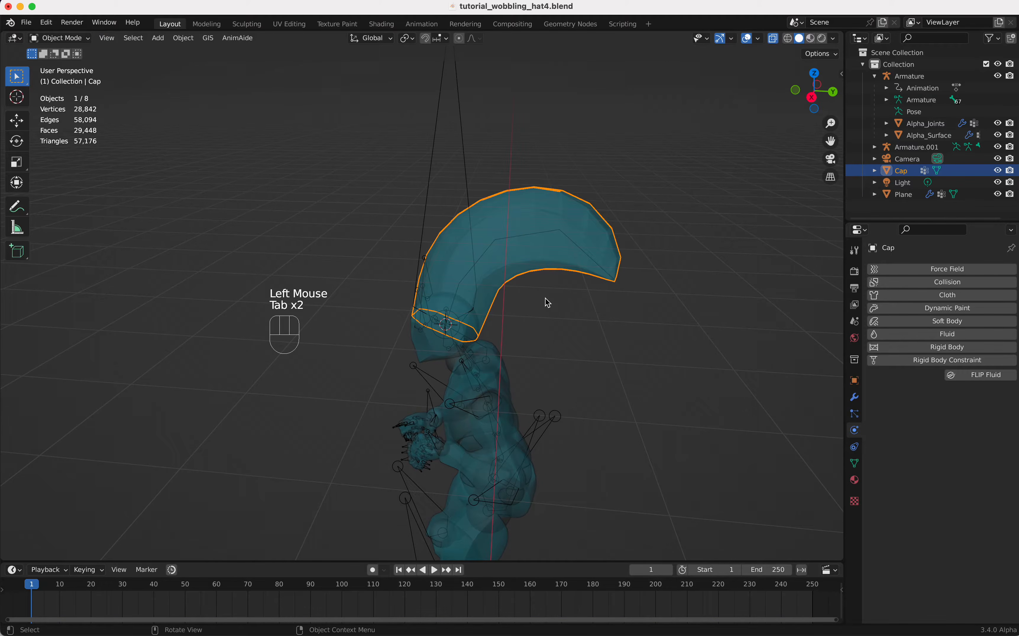
Step: Rename the Plane object as Cloth
{"action": "left_click", "coordinate": [906, 202]}
{"action": "double_click", "coordinate": [904, 197]}
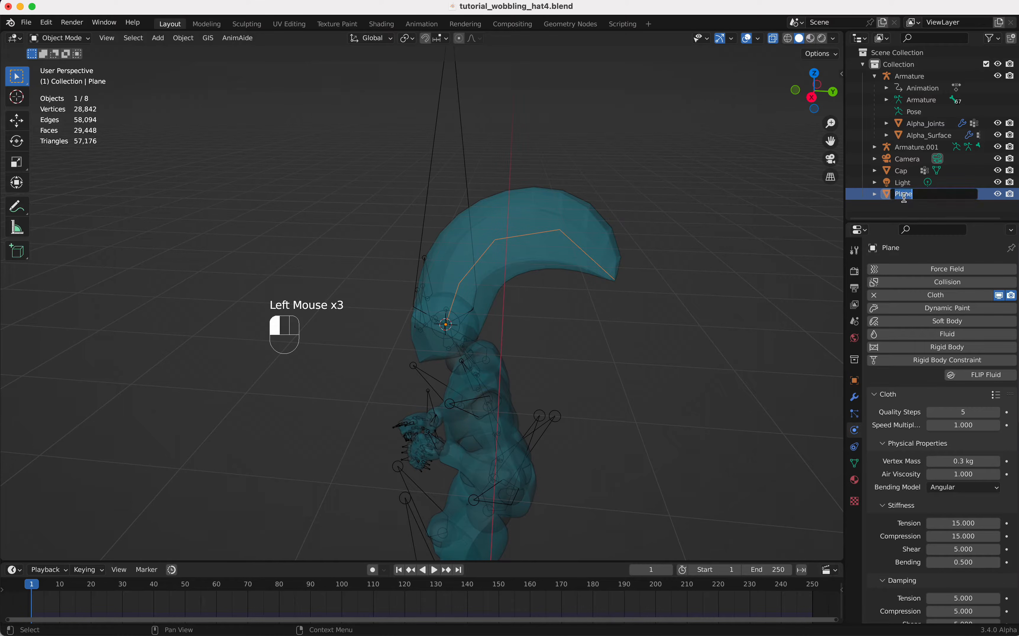
{"action": "key", "text": "Return"}
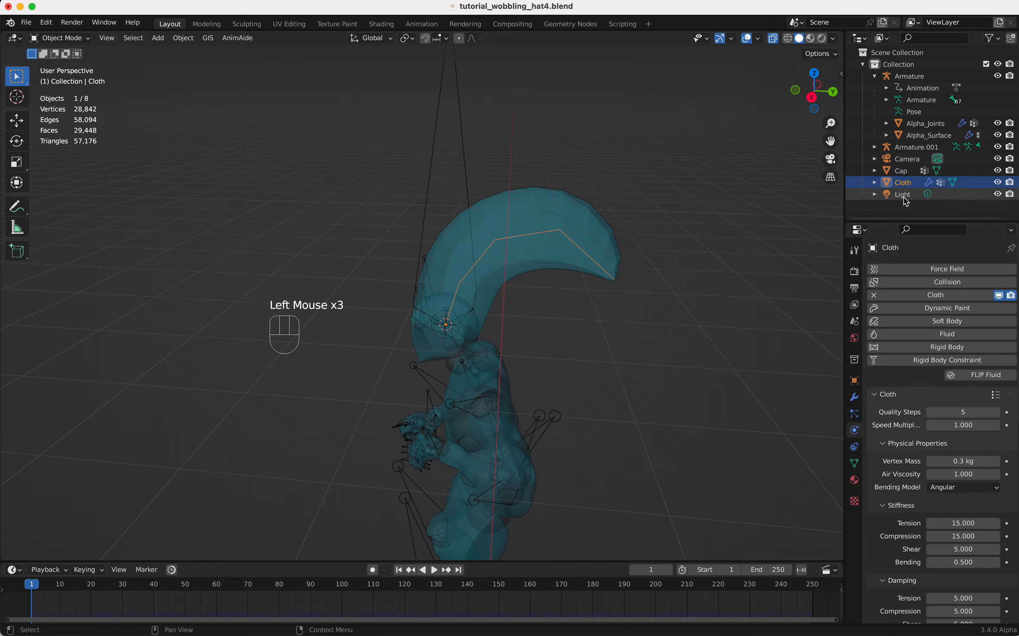
Step: Snap the 3D cursor to the Cloth chain's second vertex from the base in Edit Mode
{"action": "key", "text": "Tab"}
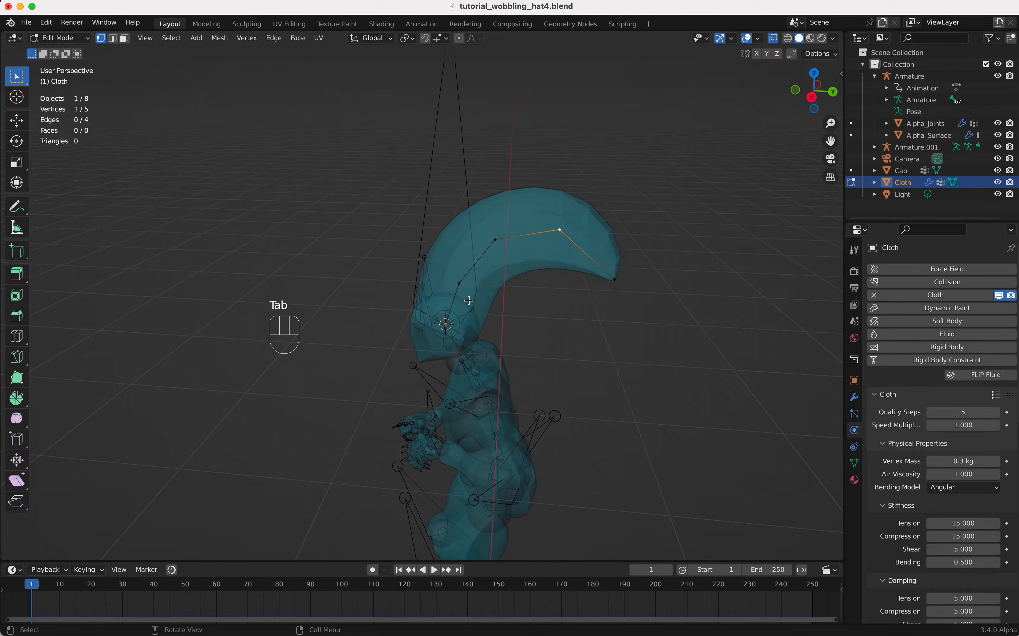
{"action": "left_click", "coordinate": [461, 285]}
{"action": "key", "text": "shift"}
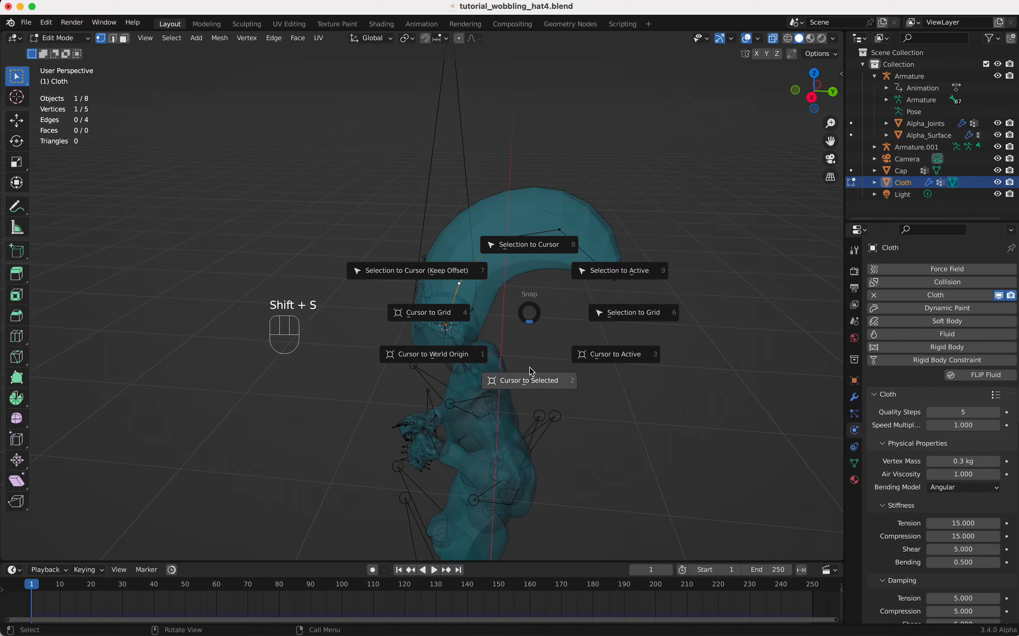
{"action": "left_click", "coordinate": [531, 379]}
{"action": "scroll", "coordinate": [530, 378], "scroll_direction": "down", "scroll_amount": 2, "text": "super"}
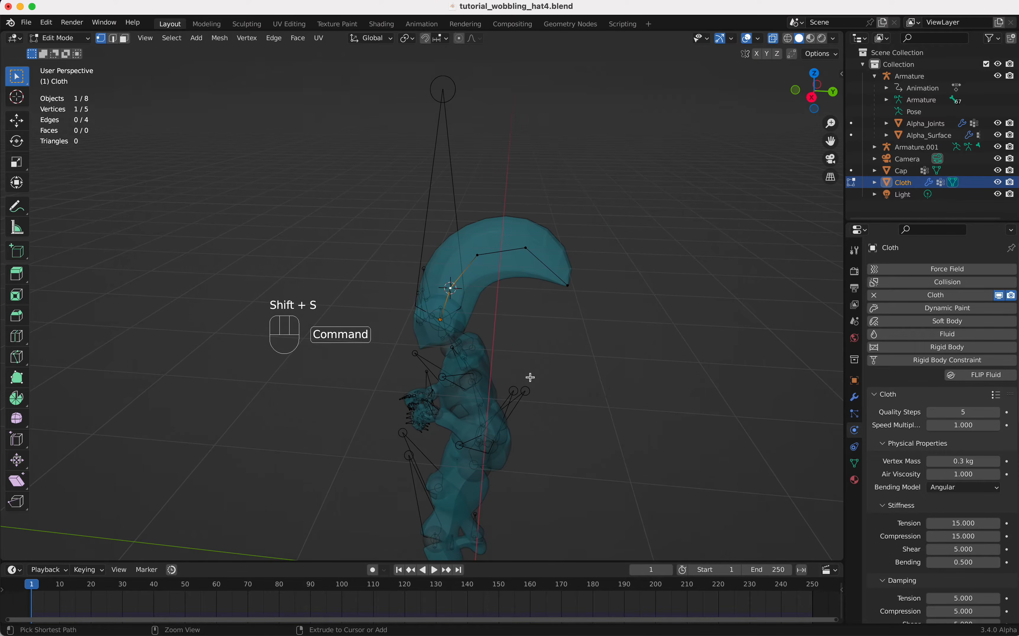
Step: Snap the tip of Armature.001's bone to the 3D cursor in Edit Mode
{"action": "key", "text": "Tab"}
{"action": "left_click", "coordinate": [448, 129]}
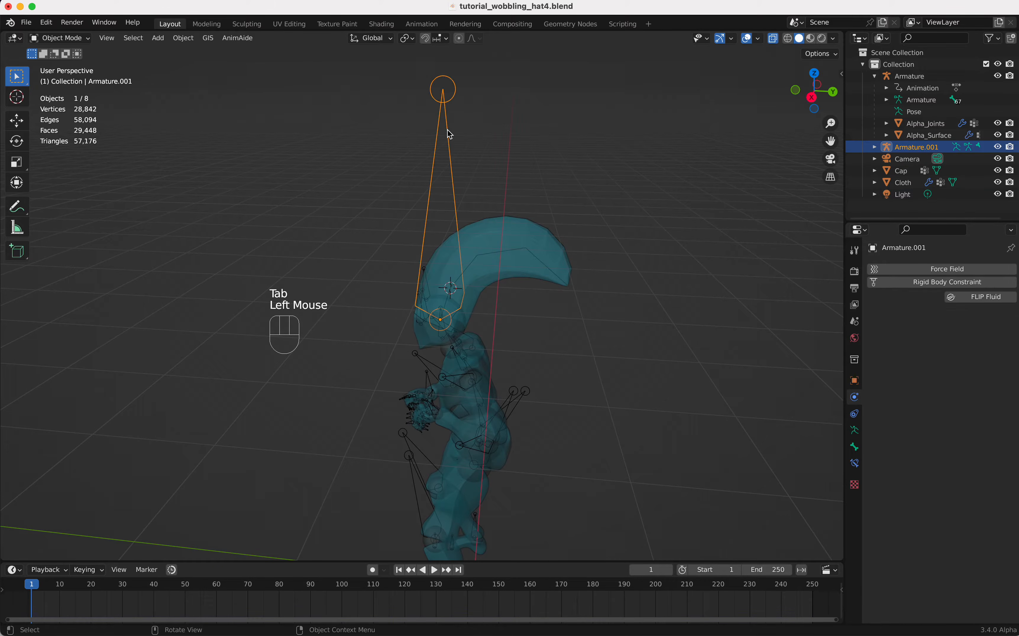
{"action": "key", "text": "Tab"}
{"action": "left_click", "coordinate": [449, 94]}
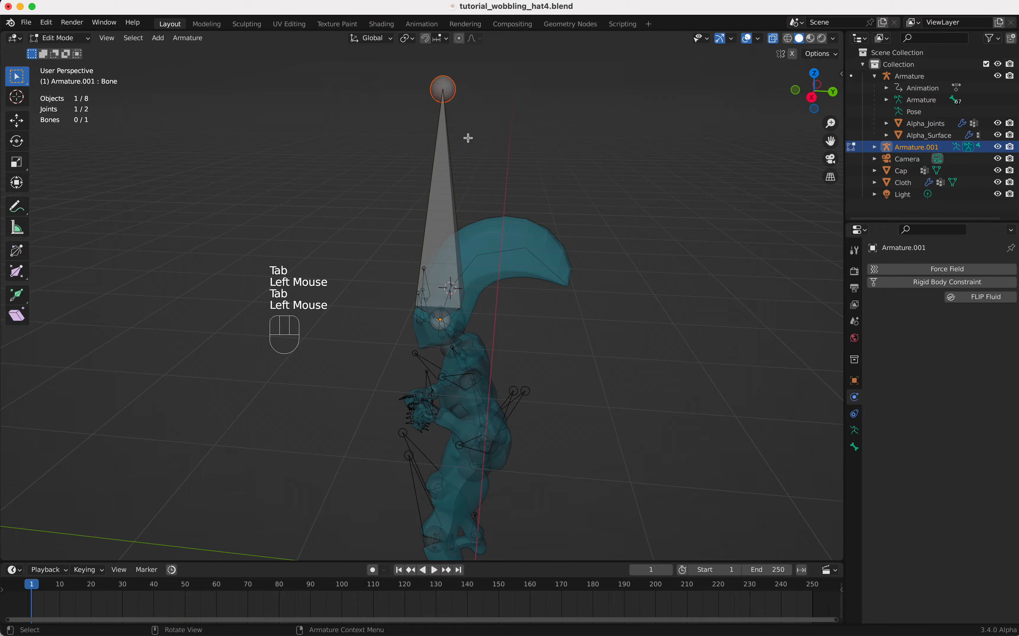
{"action": "key", "text": "shift+s"}
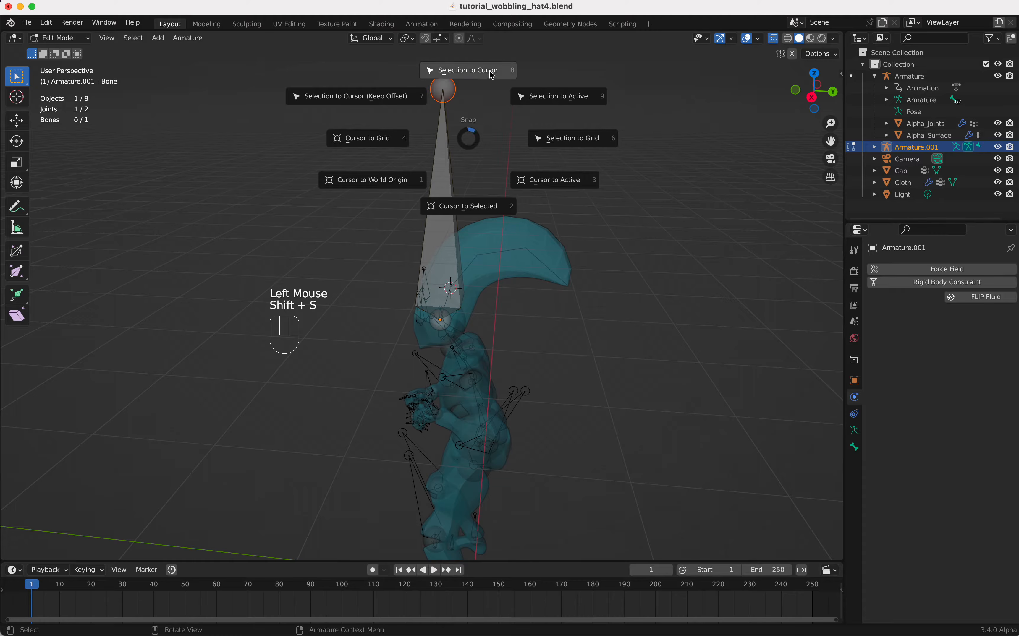
{"action": "left_click", "coordinate": [491, 72]}
{"action": "scroll", "coordinate": [452, 295], "scroll_direction": "up", "scroll_amount": 4, "text": "super"}
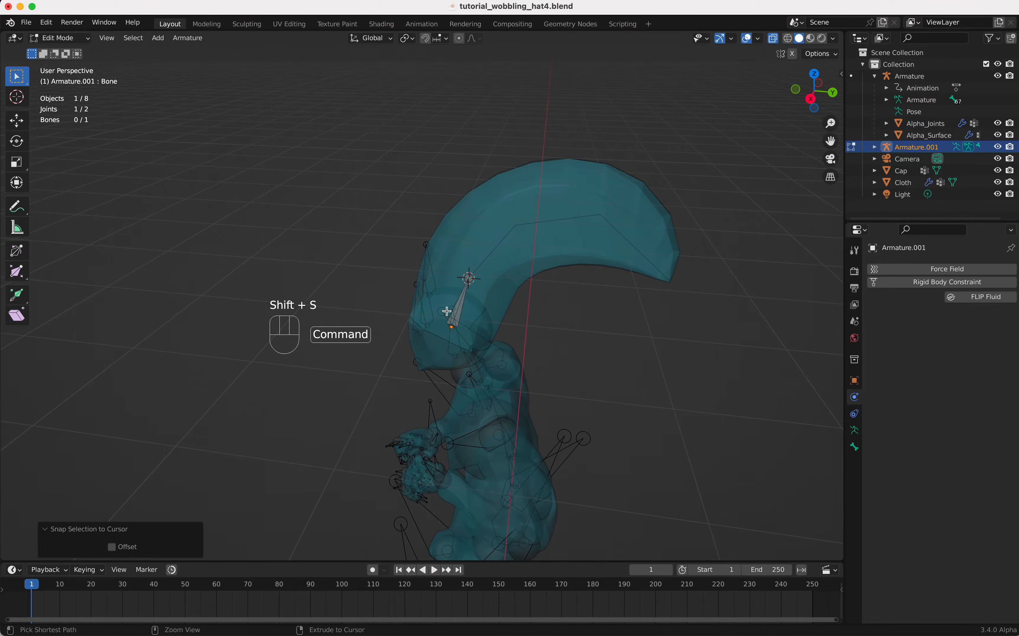
Step: Extrude a second bone upward from the first bone's tip inside the cap and return to Object Mode
{"action": "left_click", "coordinate": [471, 279]}
{"action": "key", "text": "e"}
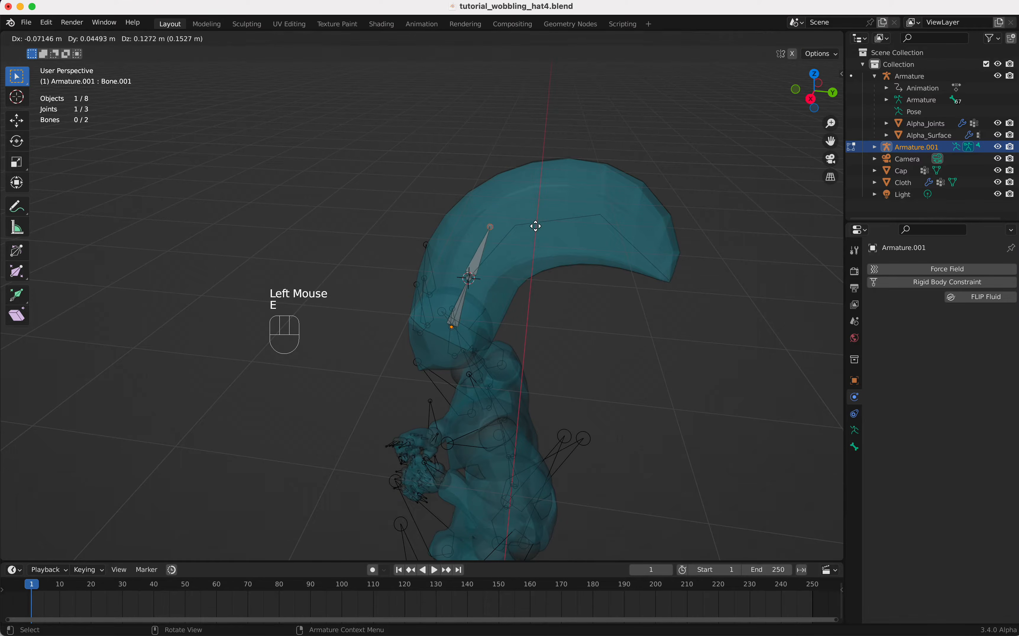
{"action": "left_click", "coordinate": [536, 203]}
{"action": "key", "text": "Tab"}
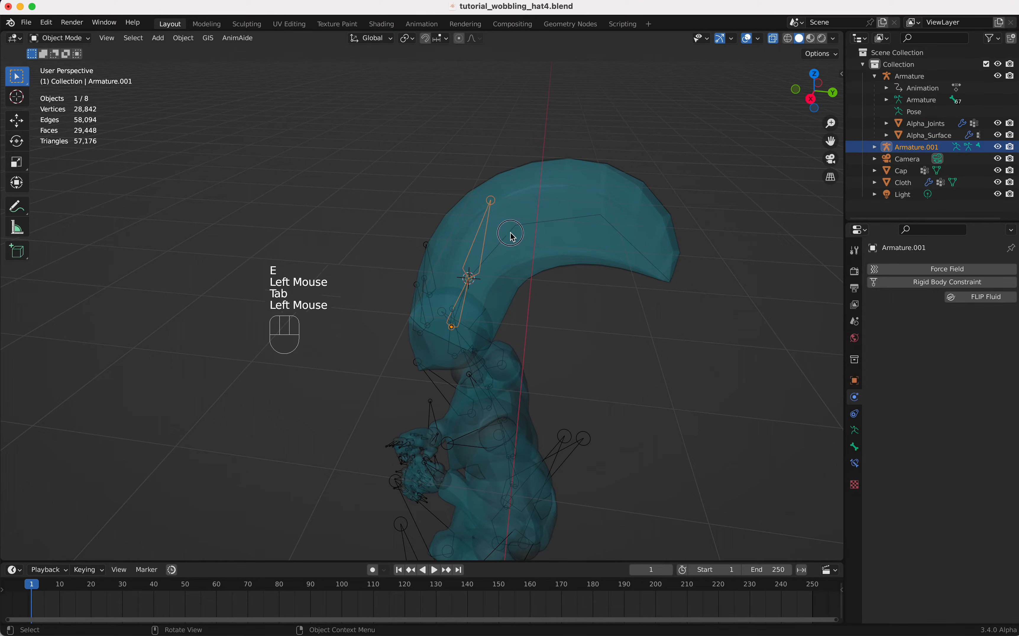
Step: Snap the 3D cursor to the Cloth chain's third vertex from the base in Edit Mode and return to Object Mode
{"action": "left_click", "coordinate": [514, 234]}
{"action": "left_click", "coordinate": [512, 234]}
{"action": "key", "text": "Tab"}
{"action": "left_click", "coordinate": [516, 227]}
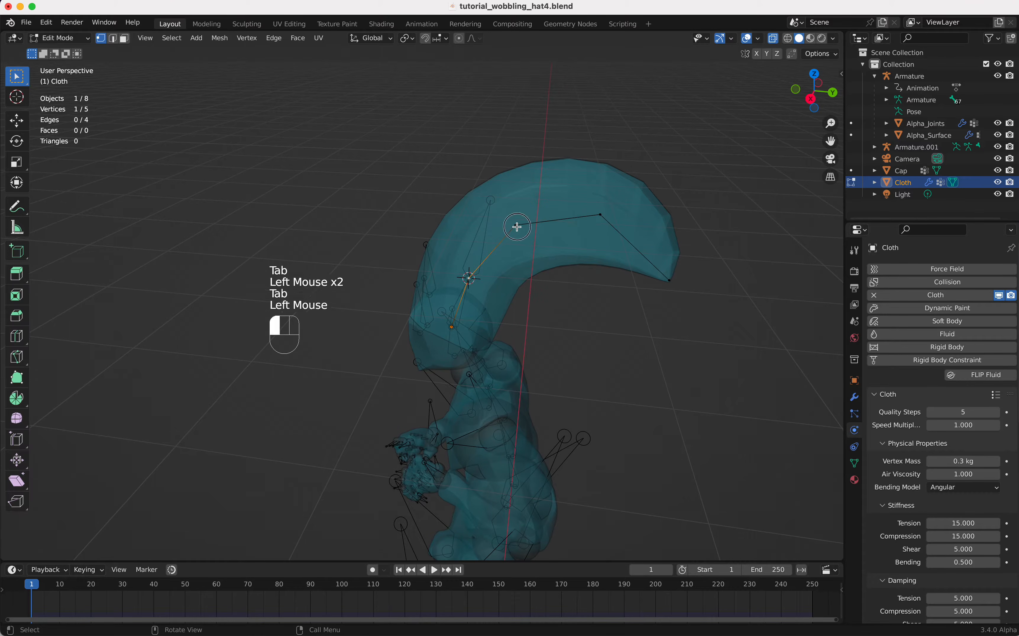
{"action": "key", "text": "shift+s"}
{"action": "left_click", "coordinate": [529, 300]}
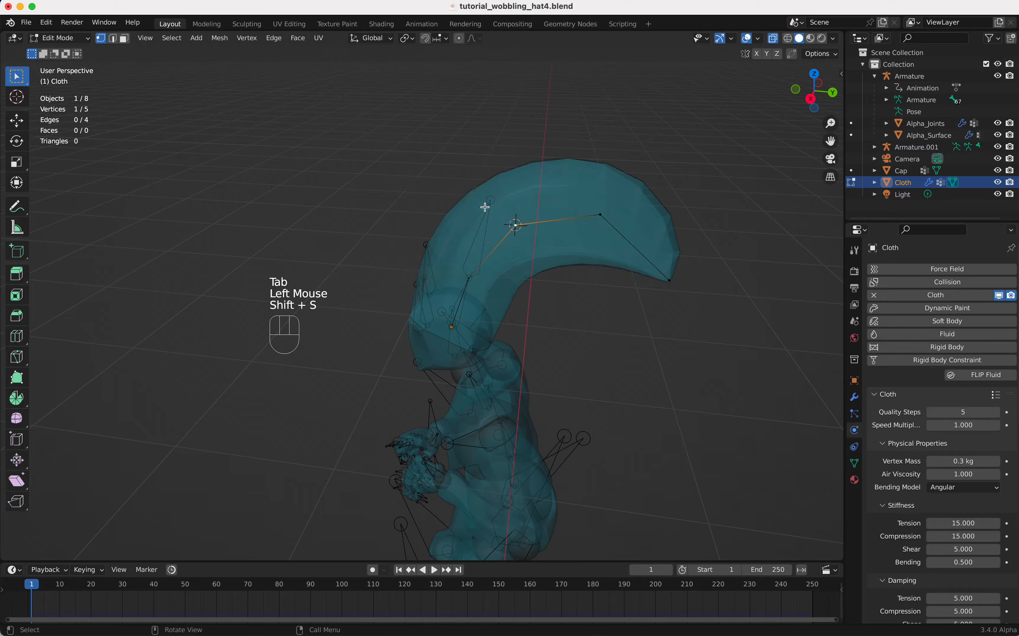
{"action": "key", "text": "ctrl+Tab"}
{"action": "left_click", "coordinate": [482, 248]}
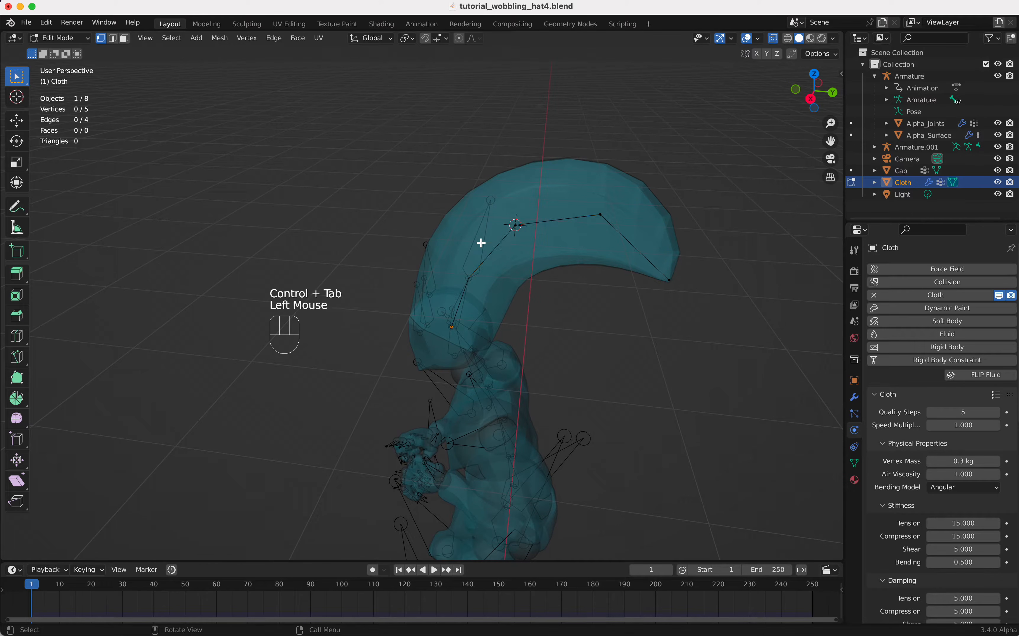
{"action": "key", "text": "ctrl+Tab"}
{"action": "key", "text": "ctrl+Tab"}
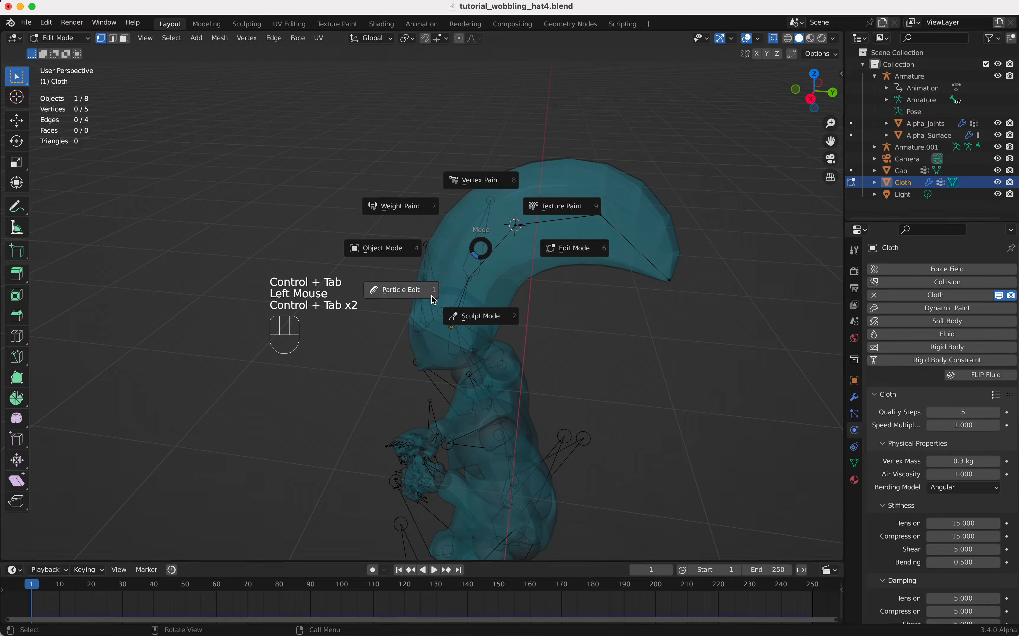
{"action": "left_click", "coordinate": [480, 236]}
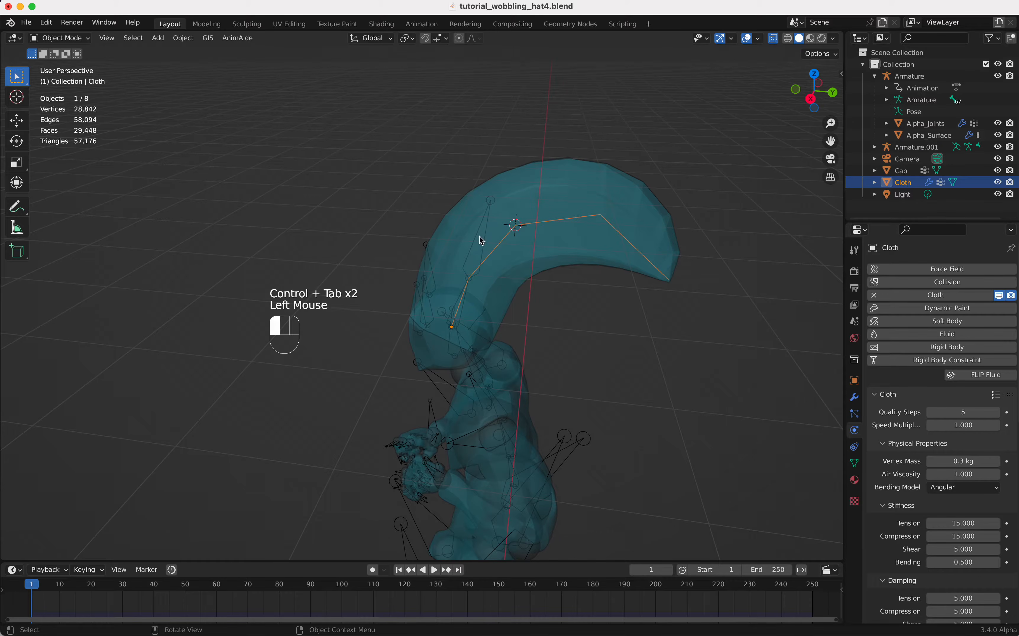
Step: Snap the tip of Armature.001's second bone to the 3D cursor in Edit Mode and return to Object Mode
{"action": "left_click", "coordinate": [492, 207]}
{"action": "key", "text": "Tab"}
{"action": "left_click", "coordinate": [492, 206]}
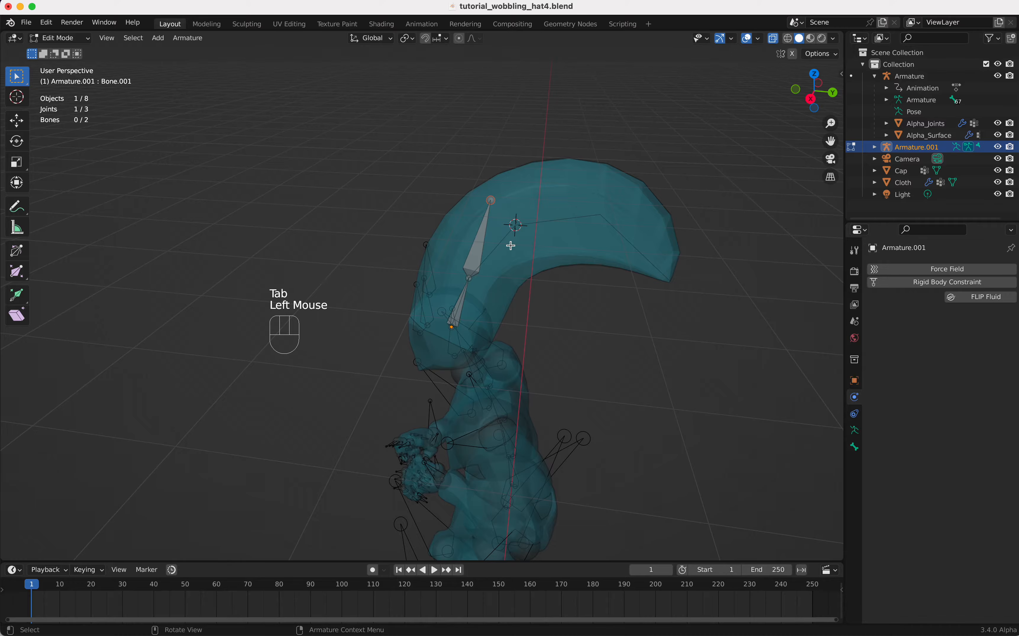
{"action": "key", "text": "shift+s"}
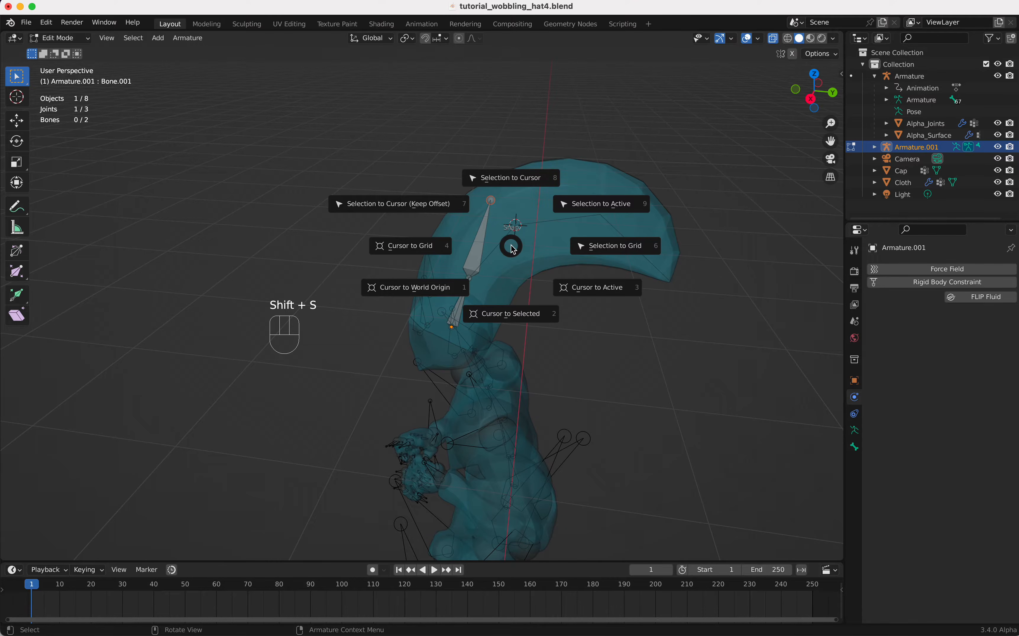
{"action": "left_click", "coordinate": [513, 184]}
{"action": "key", "text": "Tab"}
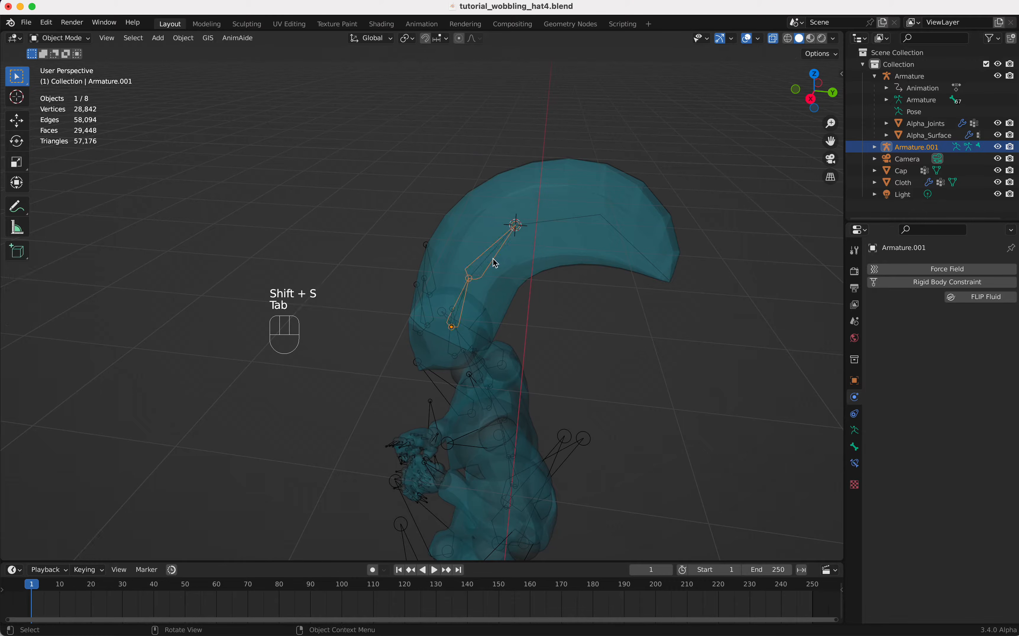
Step: Delete the Armature.001 object with its two-bone chain inside the cap
{"action": "left_click", "coordinate": [486, 262]}
{"action": "left_click", "coordinate": [486, 262]}
{"action": "left_click", "coordinate": [482, 264]}
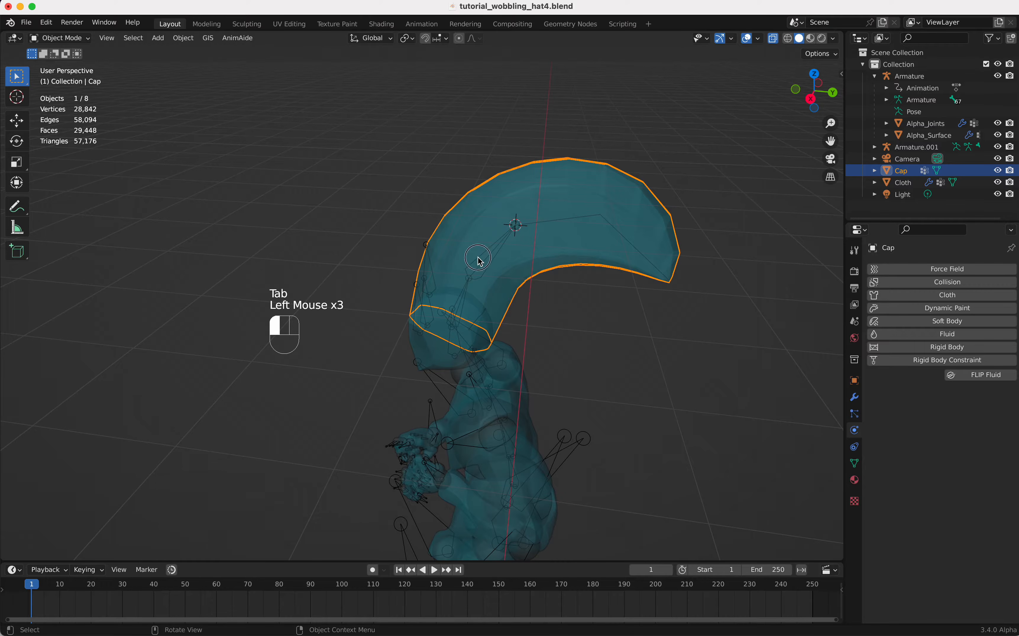
{"action": "key", "text": "x"}
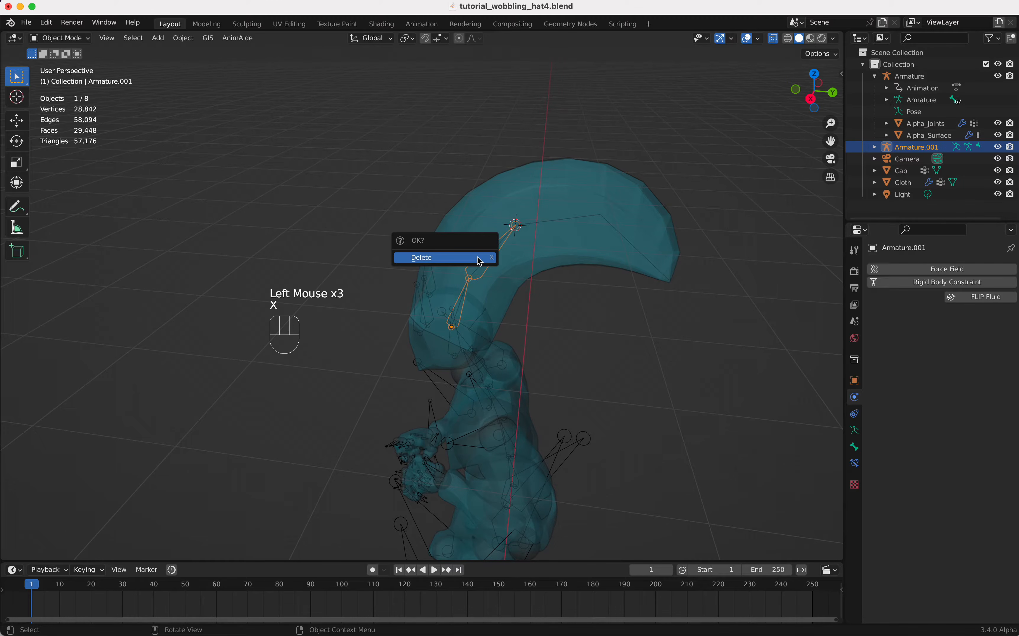
Step: Delete the selected armature inside the hat
{"action": "left_click", "coordinate": [480, 258]}
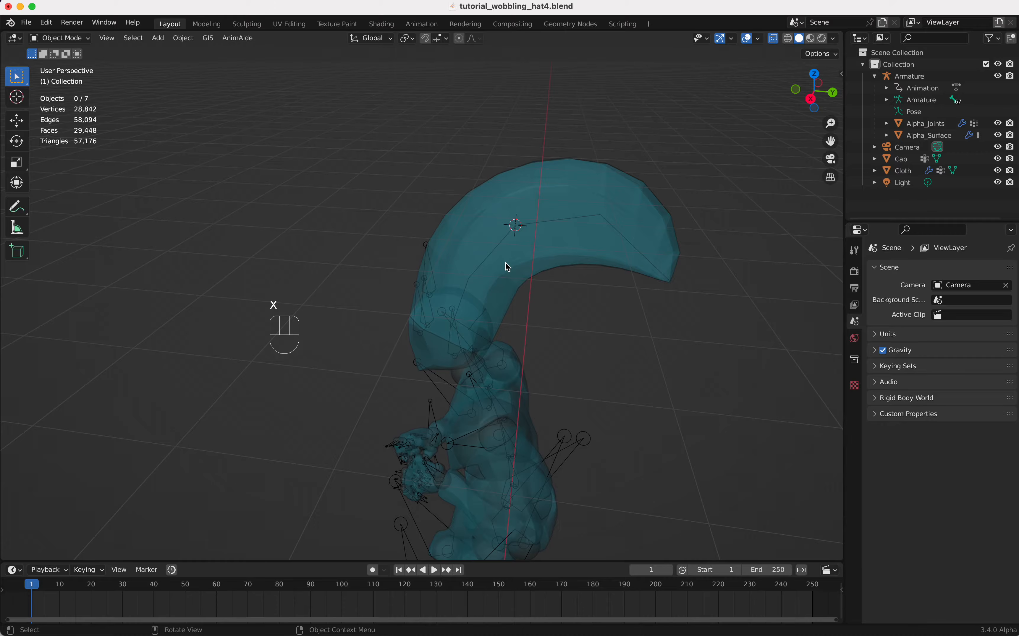
Step: Add a Skin modifier to the Cloth object inside the cap and create an armature from it
{"action": "left_click", "coordinate": [496, 247]}
{"action": "left_click", "coordinate": [497, 247]}
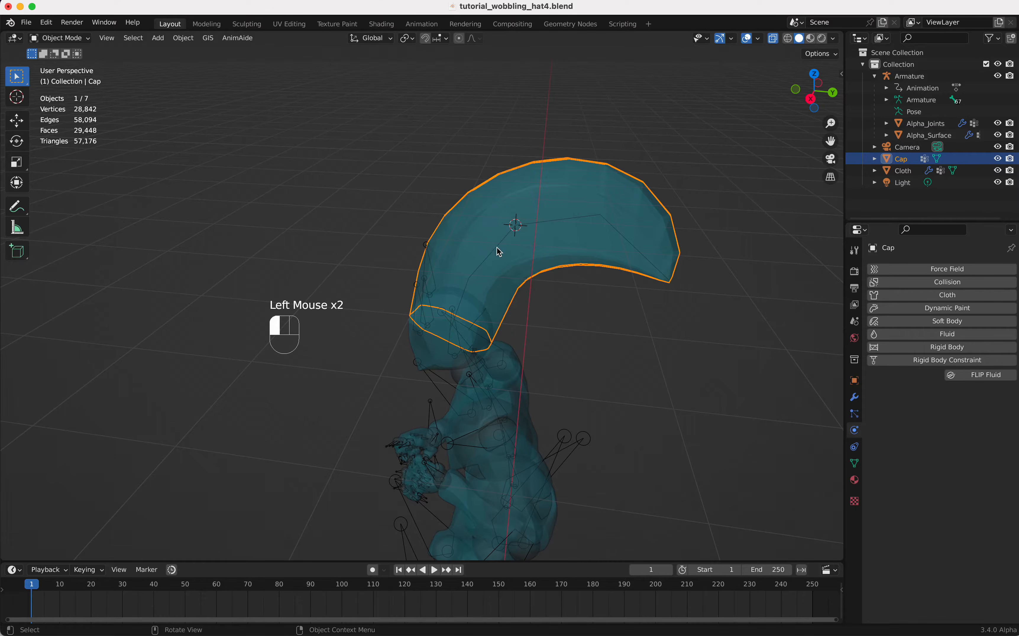
{"action": "left_click", "coordinate": [855, 398]}
{"action": "left_click", "coordinate": [905, 270]}
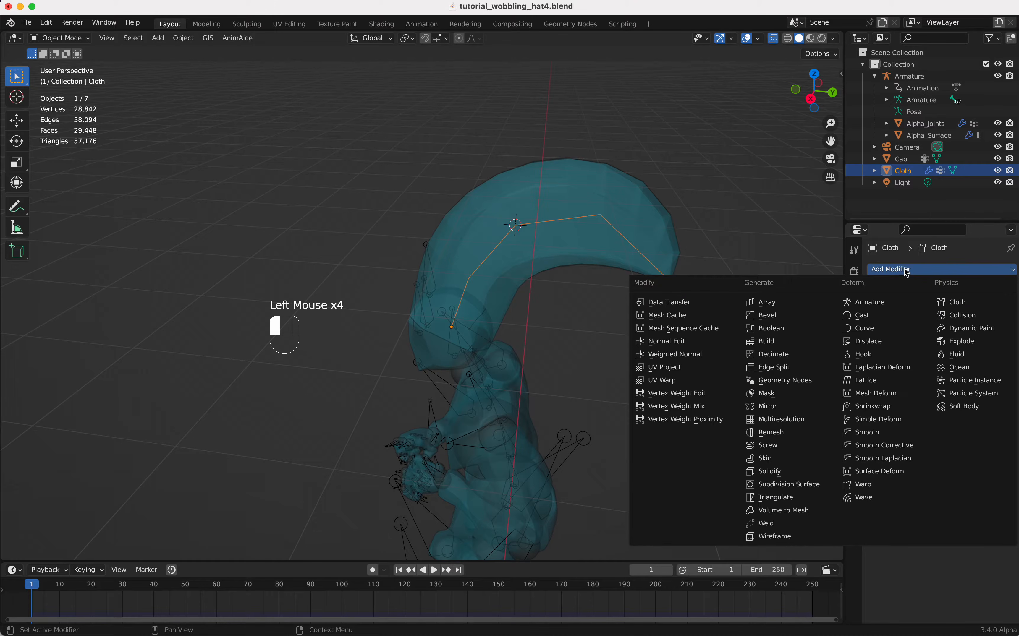
{"action": "left_click", "coordinate": [787, 464]}
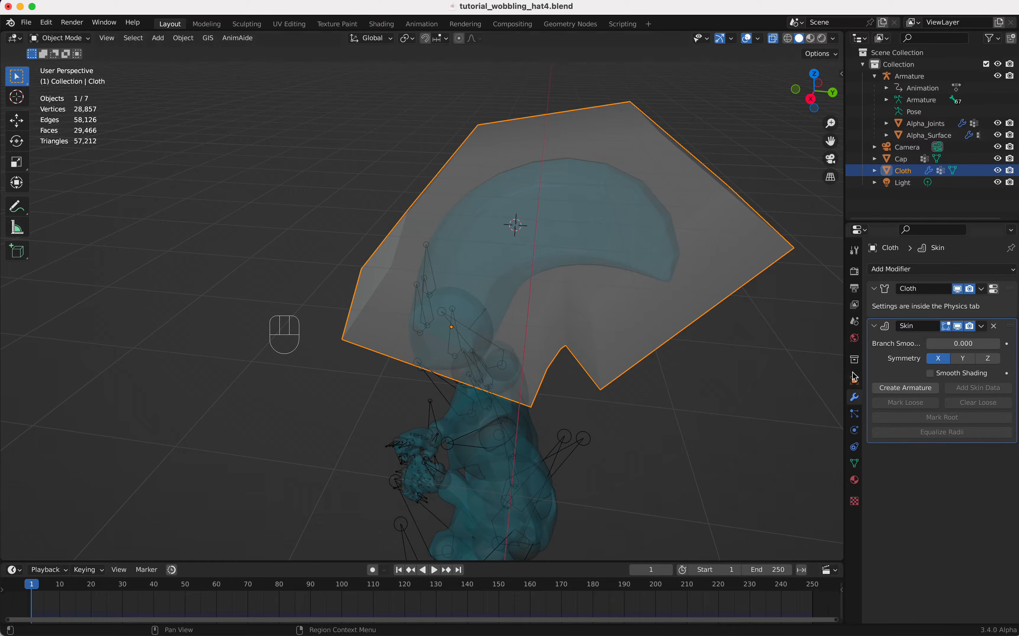
{"action": "scroll", "coordinate": [717, 264], "scroll_direction": "down", "scroll_amount": 3, "text": "shift"}
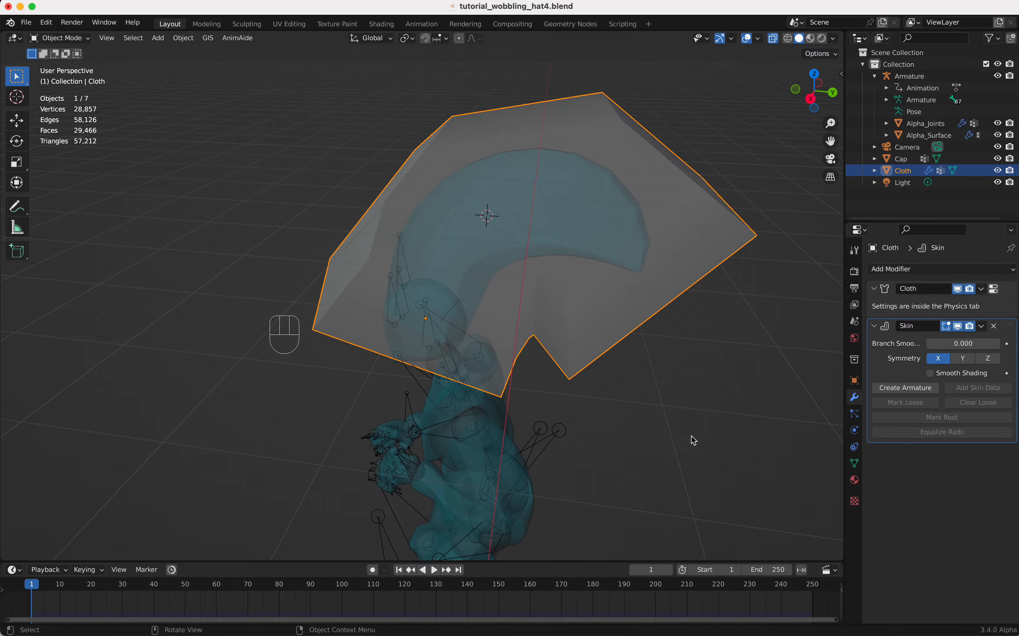
{"action": "left_click", "coordinate": [922, 393]}
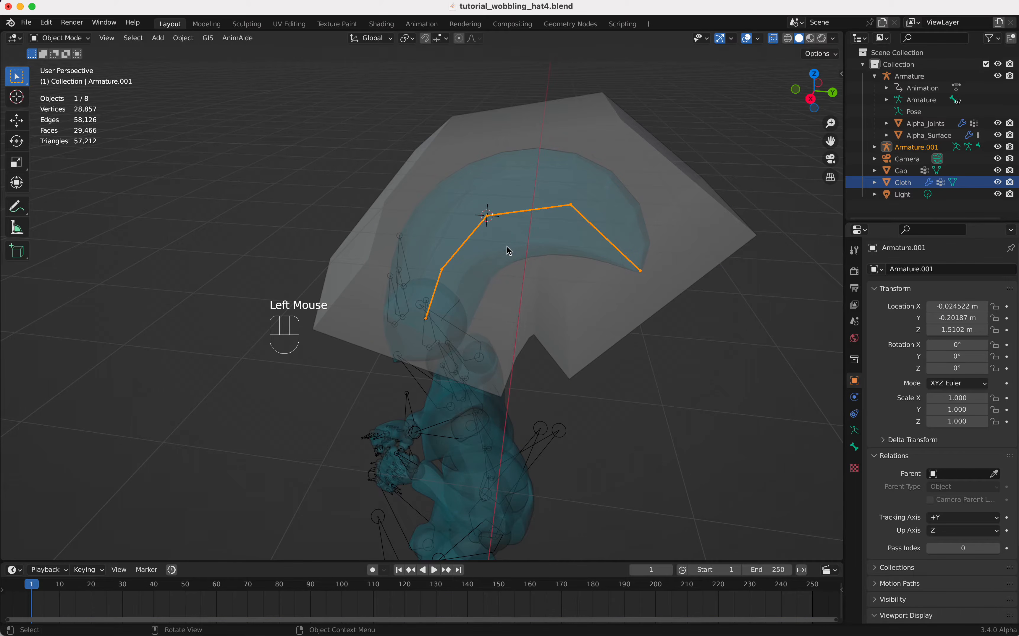
Step: Test the new armature in Pose Mode by trial-rotating two of its middle bones, cancelling each rotation and returning to Object Mode
{"action": "key", "text": "ctrl+Tab"}
{"action": "left_click", "coordinate": [538, 210]}
{"action": "key", "text": "r"}
{"action": "key", "text": "Escape"}
{"action": "left_click", "coordinate": [462, 244]}
{"action": "key", "text": "r"}
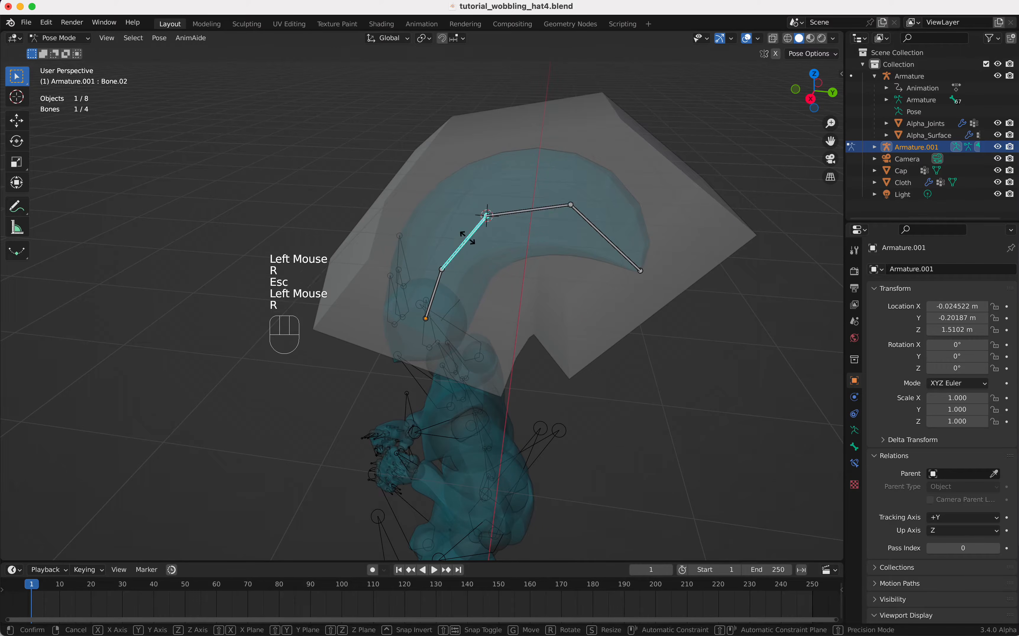
{"action": "key", "text": "Escape"}
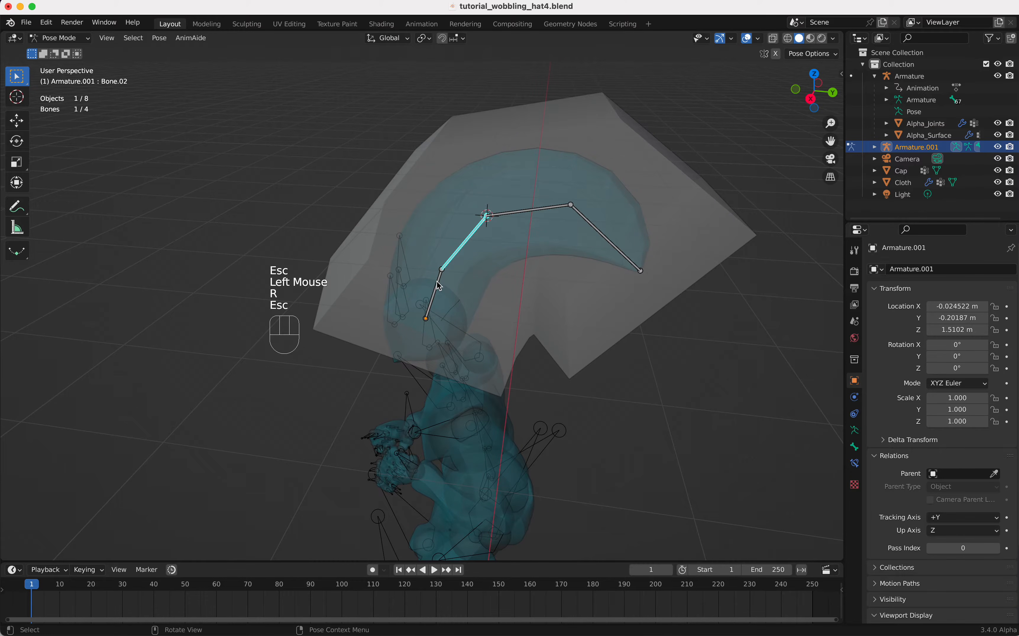
{"action": "left_click", "coordinate": [569, 298]}
{"action": "left_click", "coordinate": [575, 299]}
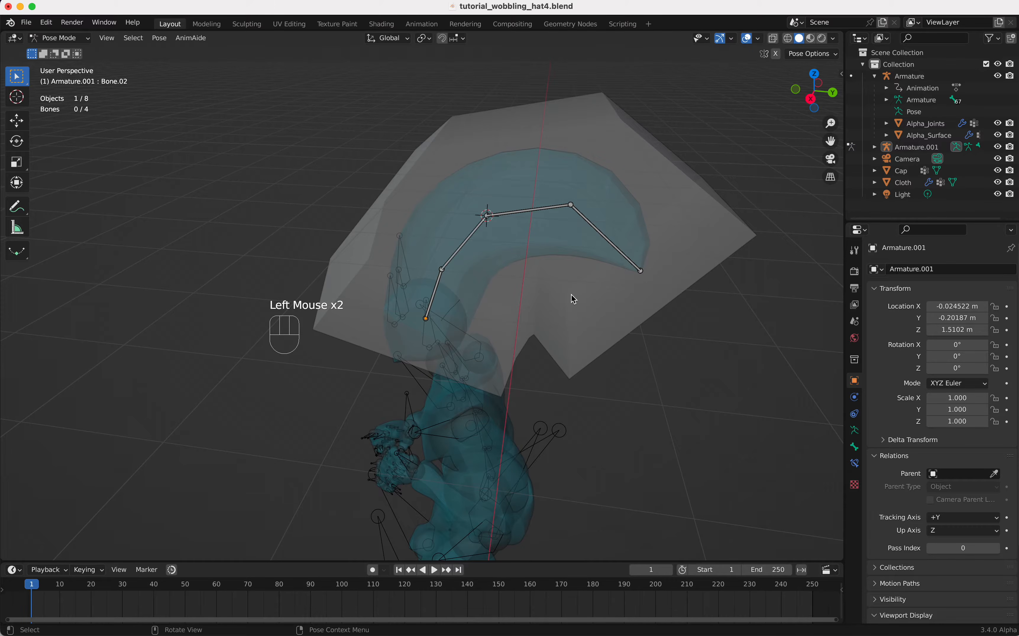
{"action": "key", "text": "ctrl+Tab"}
Step: Remove the Skin and Armature modifiers from the Cloth object, leaving only its Cloth modifier
{"action": "left_click", "coordinate": [574, 299]}
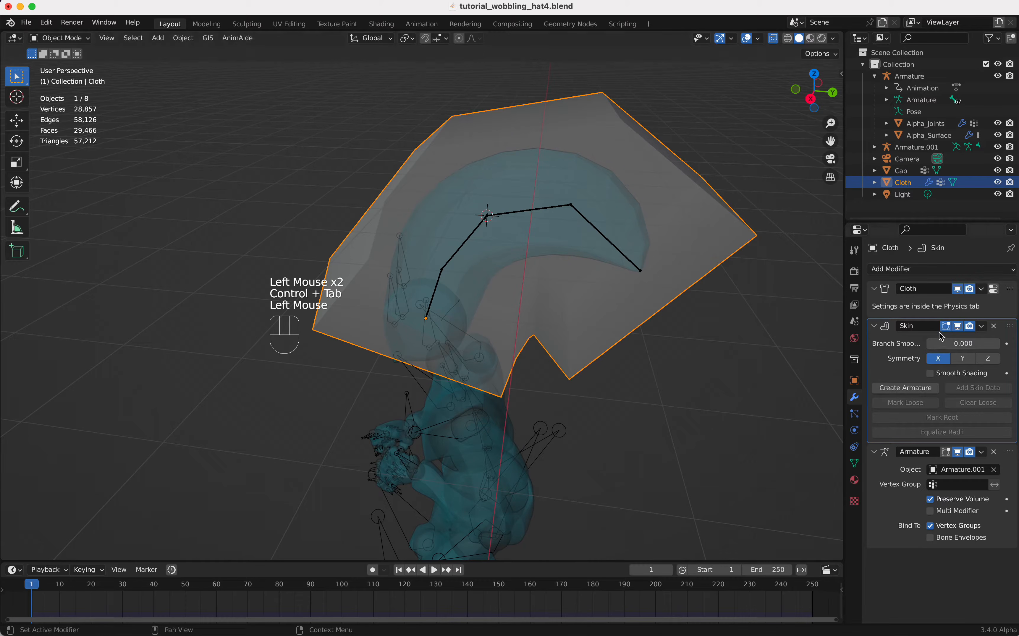
{"action": "left_click", "coordinate": [995, 326]}
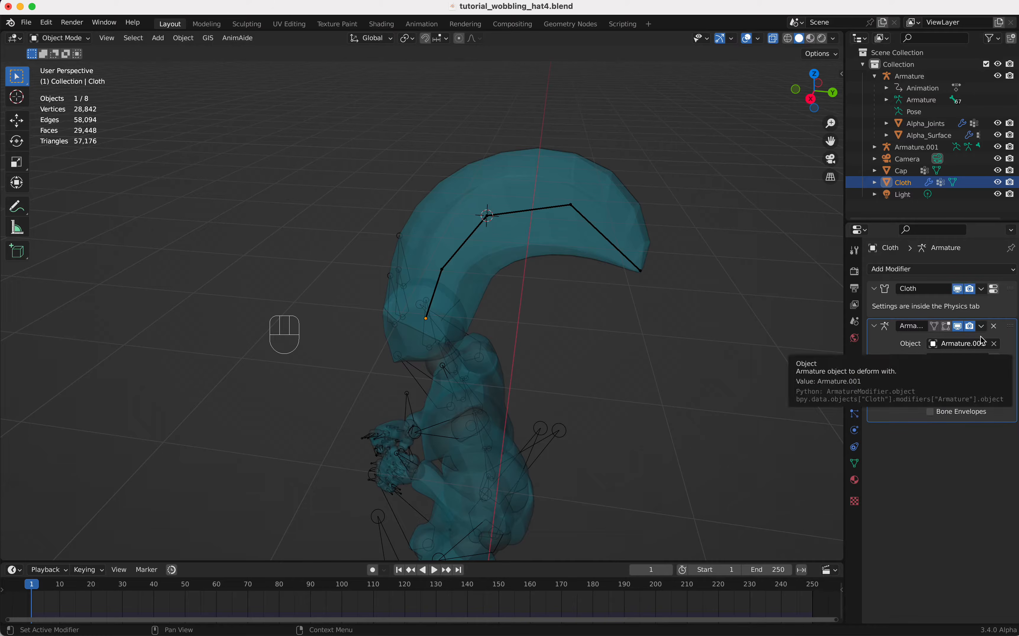
{"action": "left_click", "coordinate": [996, 329]}
Step: Rename the Armature.001 object to "Armature Cap"
{"action": "left_click", "coordinate": [918, 148]}
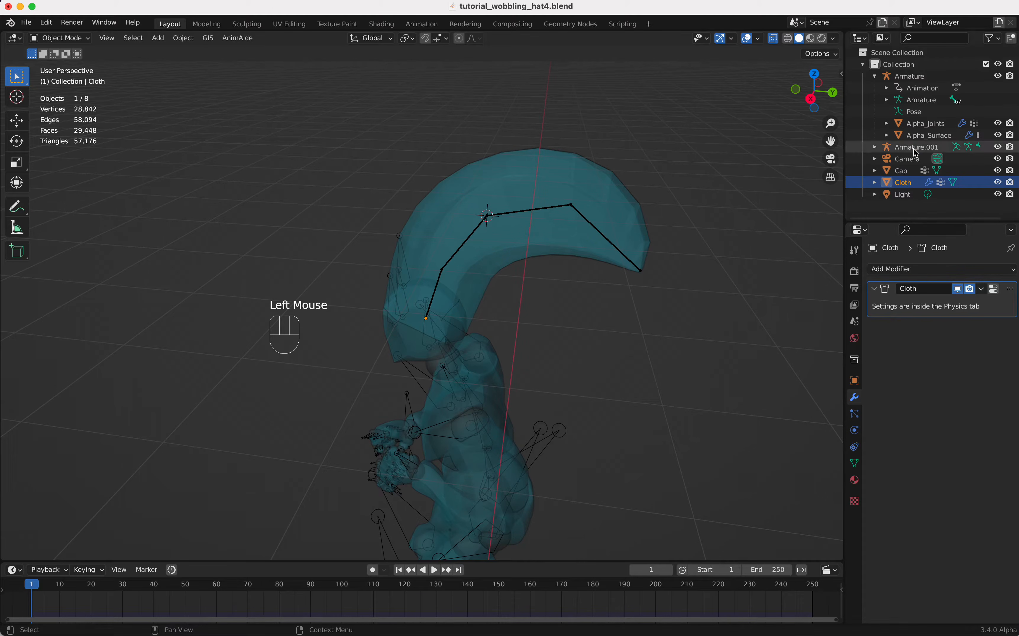
{"action": "double_click", "coordinate": [917, 150]}
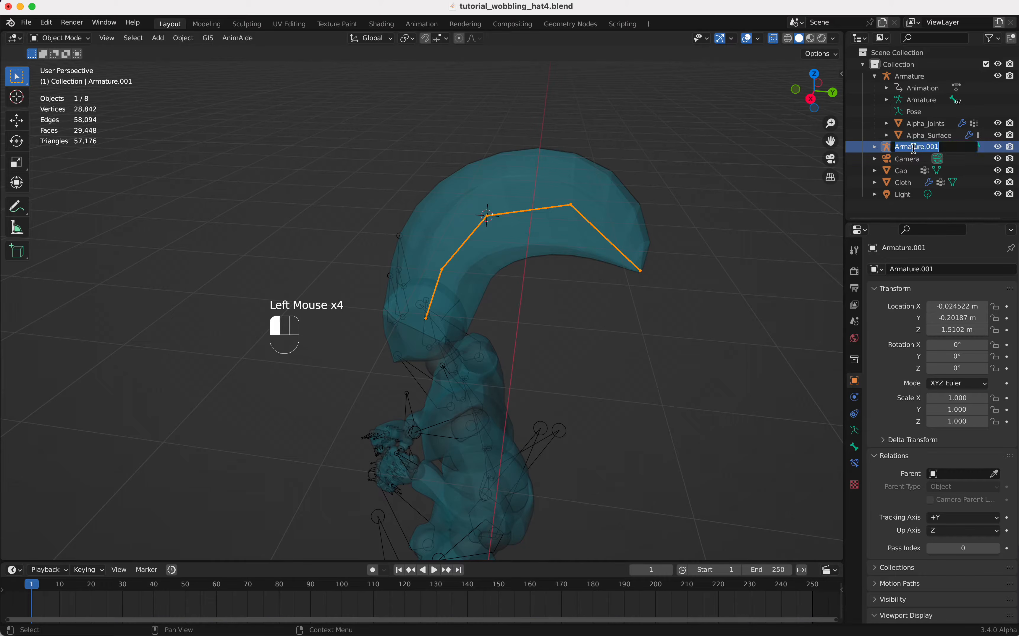
{"action": "type", "text": "Armature Cap"}
{"action": "key", "text": "Return"}
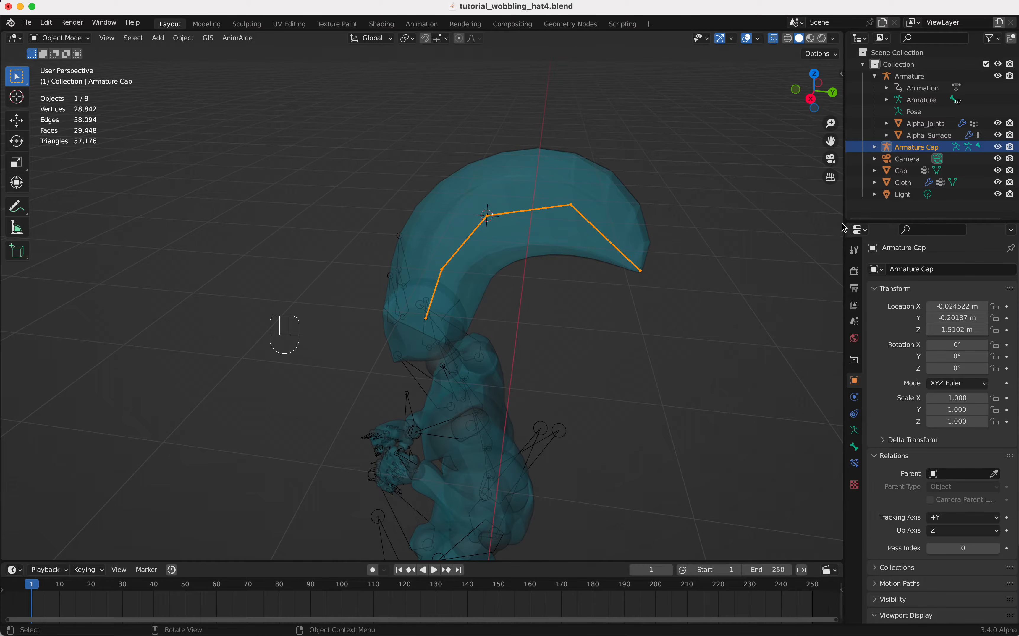
Step: Reset the 3D cursor to the world origin and frame the cap armature again
{"action": "key", "text": "Tab"}
{"action": "key", "text": "Tab"}
{"action": "scroll", "coordinate": [550, 325], "scroll_direction": "down", "scroll_amount": 3, "text": "shift"}
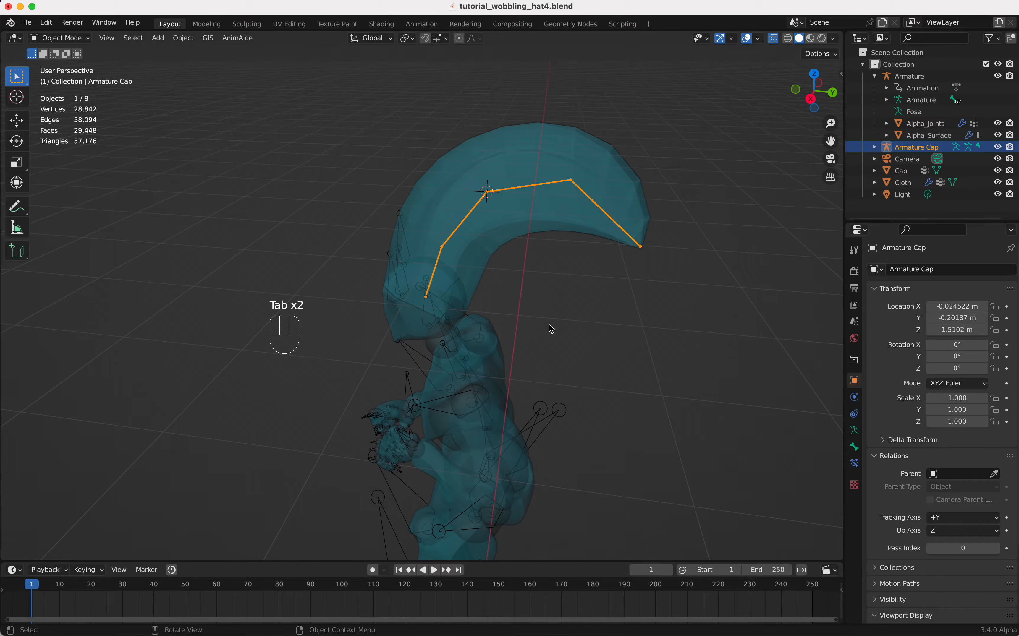
{"action": "scroll", "coordinate": [549, 324], "scroll_direction": "up", "scroll_amount": 5}
{"action": "scroll", "coordinate": [549, 324], "scroll_direction": "down", "scroll_amount": 5}
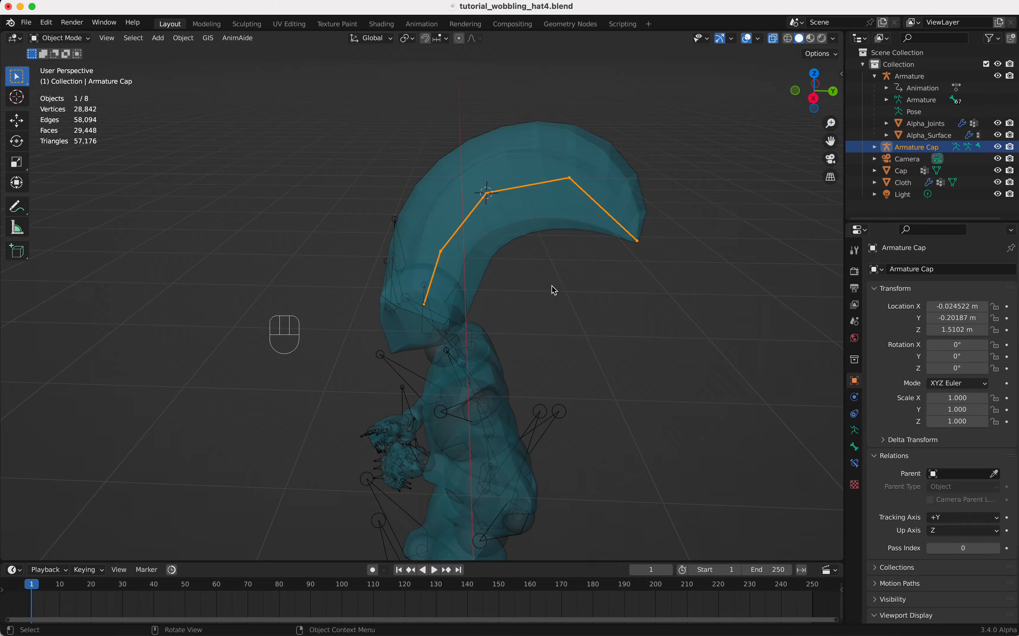
{"action": "key", "text": "shift+c"}
{"action": "scroll", "coordinate": [553, 282], "scroll_direction": "up", "scroll_amount": 10, "text": "super"}
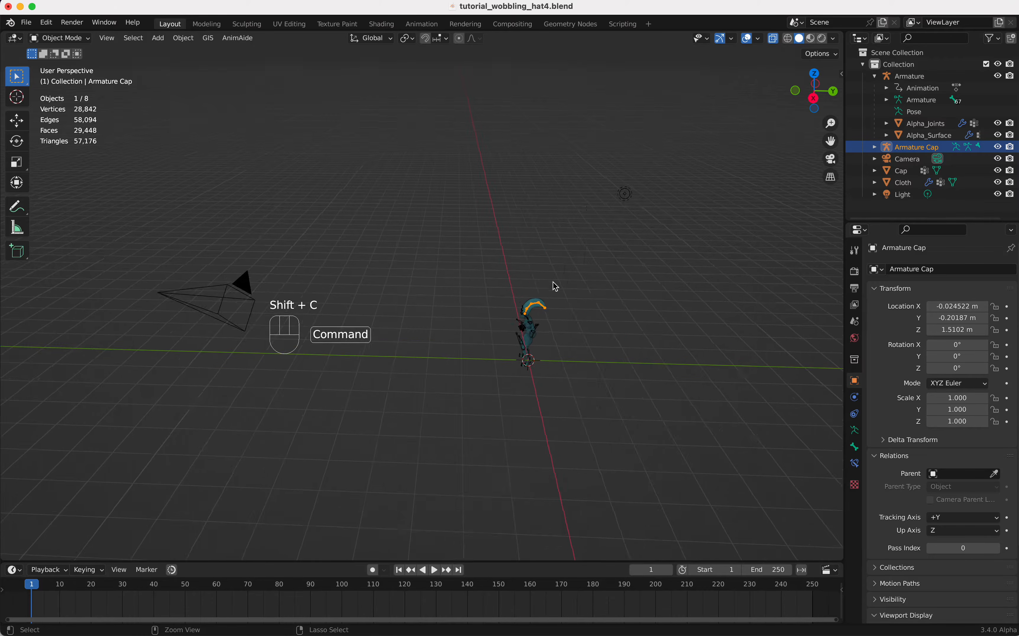
{"action": "scroll", "coordinate": [553, 282], "scroll_direction": "right", "scroll_amount": 10, "text": "shift"}
{"action": "scroll", "coordinate": [553, 282], "scroll_direction": "down", "scroll_amount": 4, "text": "shift"}
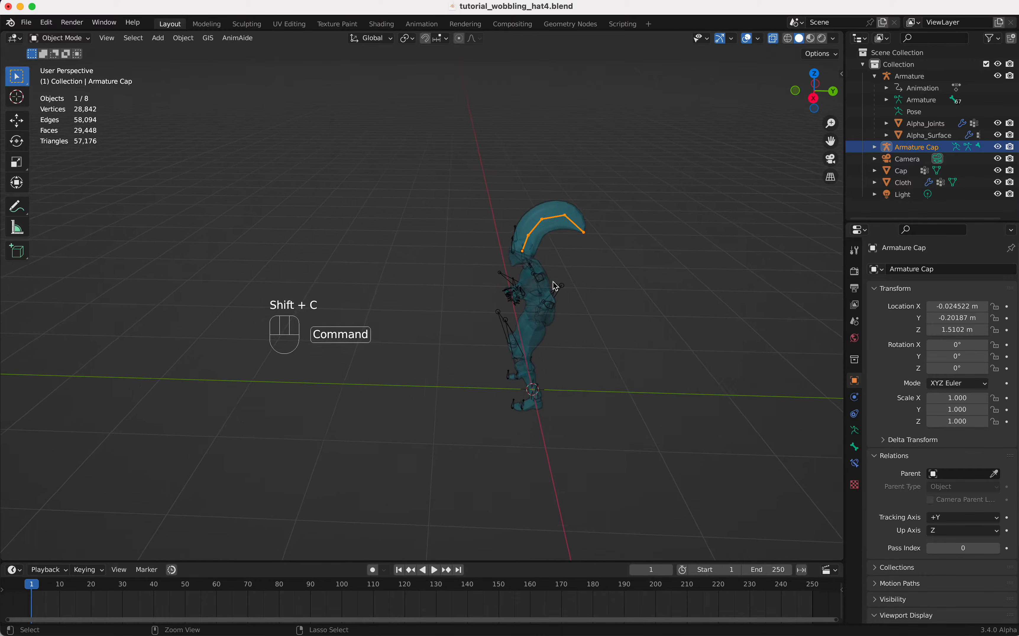
{"action": "scroll", "coordinate": [554, 282], "scroll_direction": "up", "scroll_amount": 5, "text": "super"}
{"action": "scroll", "coordinate": [554, 282], "scroll_direction": "up", "scroll_amount": 1, "text": "super"}
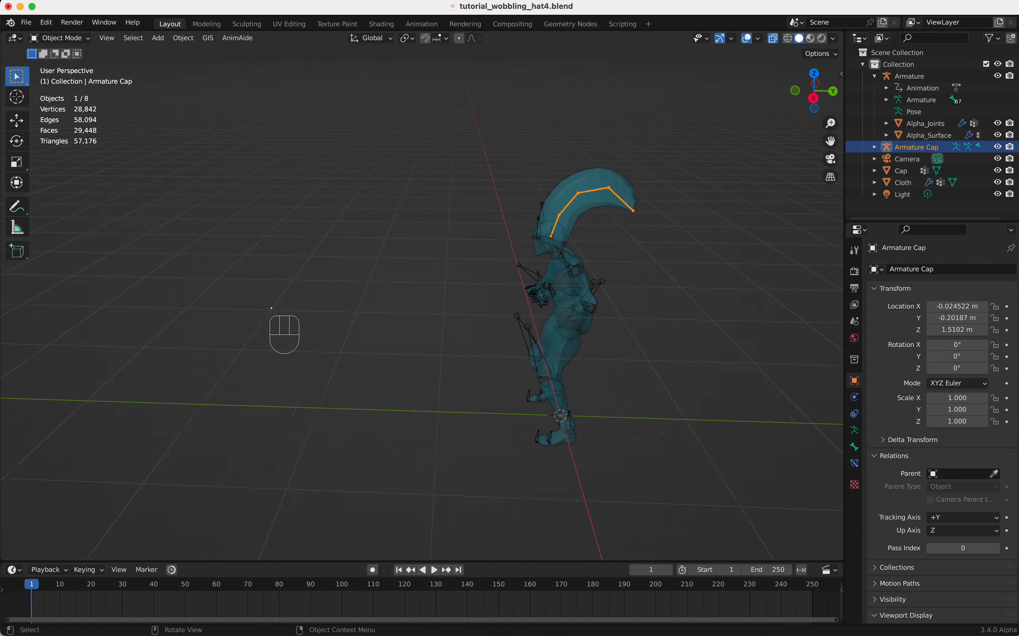
{"action": "key", "text": "KP_Decimal"}
{"action": "scroll", "coordinate": [594, 251], "scroll_direction": "down", "scroll_amount": 4, "text": "super"}
Step: Inspect the joints and bones along the cap armature's chain in Edit Mode
{"action": "key", "text": "Tab"}
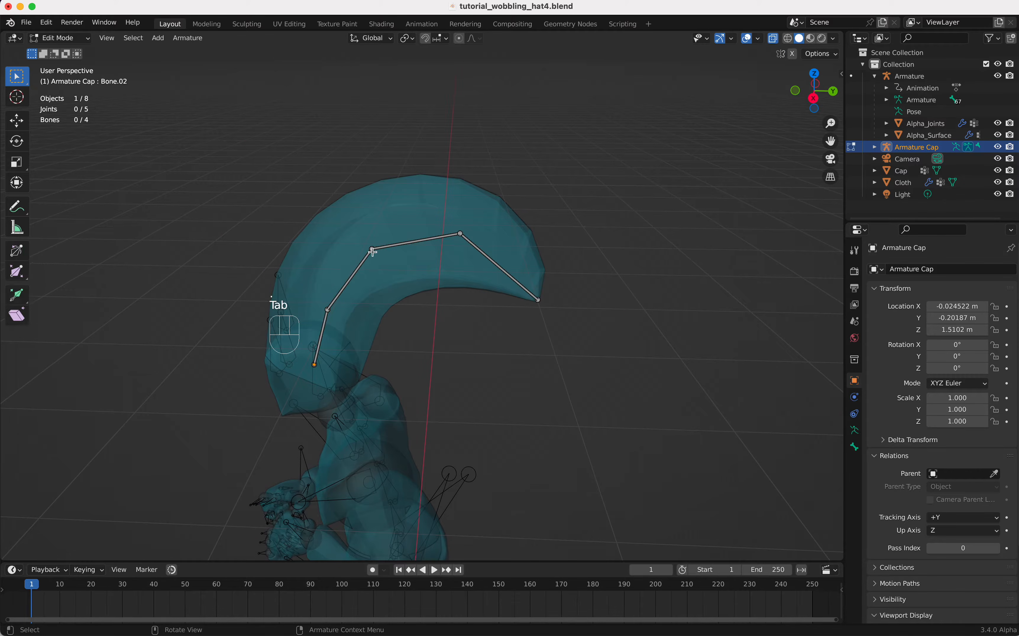
{"action": "left_click", "coordinate": [372, 249]}
{"action": "left_click", "coordinate": [327, 312]}
{"action": "left_click", "coordinate": [319, 362]}
{"action": "left_click", "coordinate": [423, 248]}
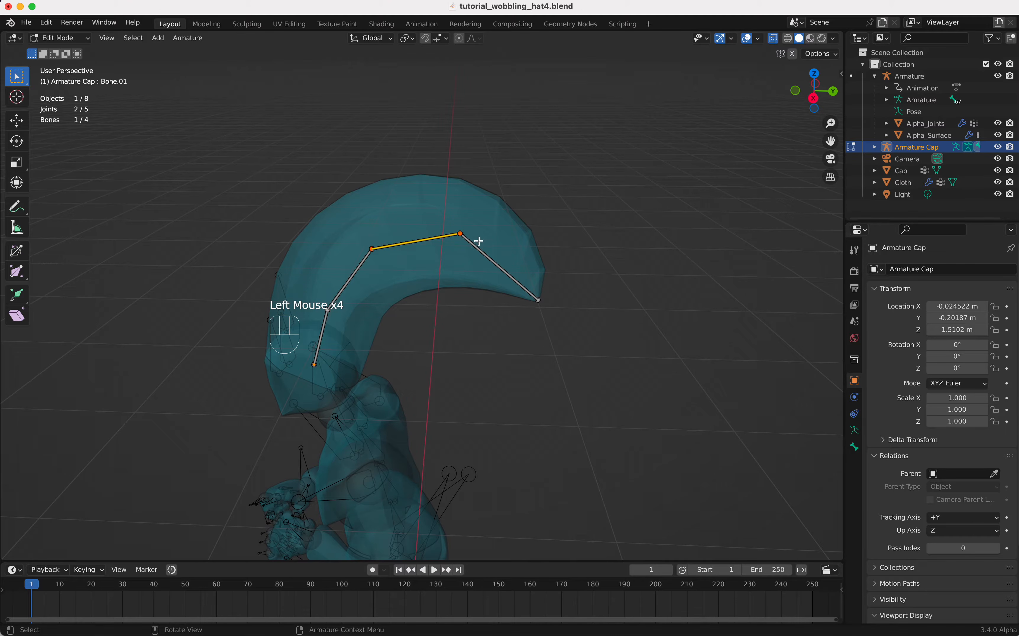
{"action": "left_click", "coordinate": [541, 303]}
{"action": "scroll", "coordinate": [541, 303], "scroll_direction": "left", "scroll_amount": 5, "text": "shift"}
{"action": "key", "text": "Tab"}
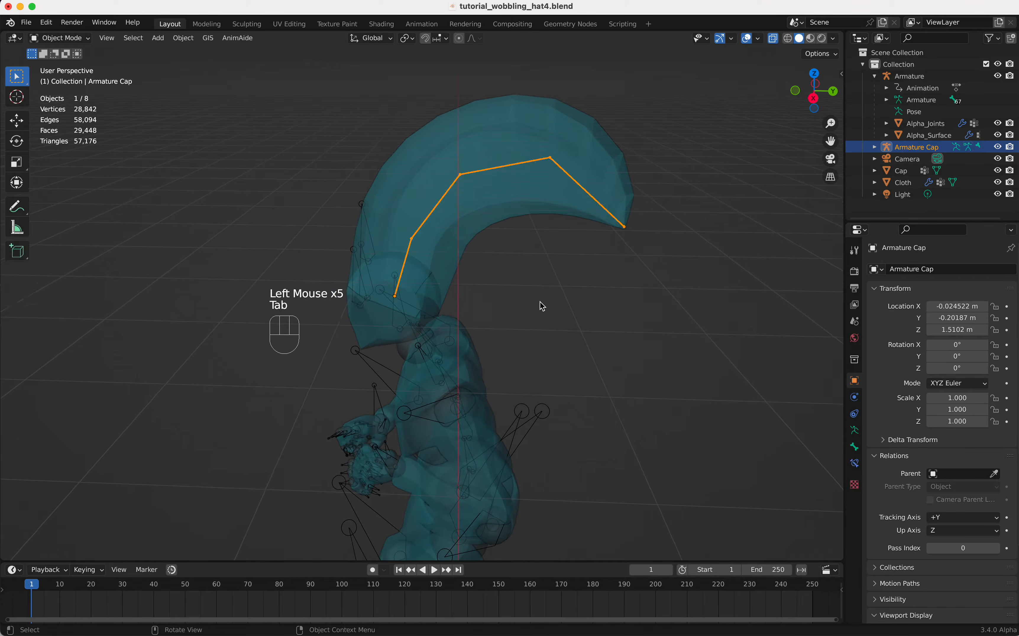
{"action": "key", "text": "Tab"}
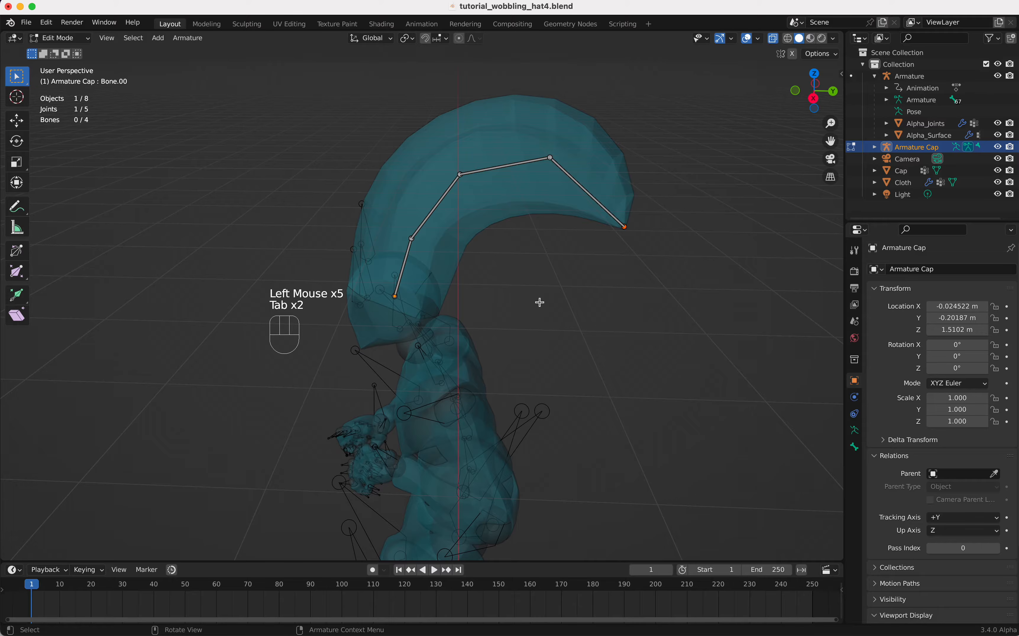
Step: Snap the 3D cursor to the first joint above the root of the cap armature and save the file
{"action": "left_click", "coordinate": [411, 238]}
{"action": "key", "text": "shift+s"}
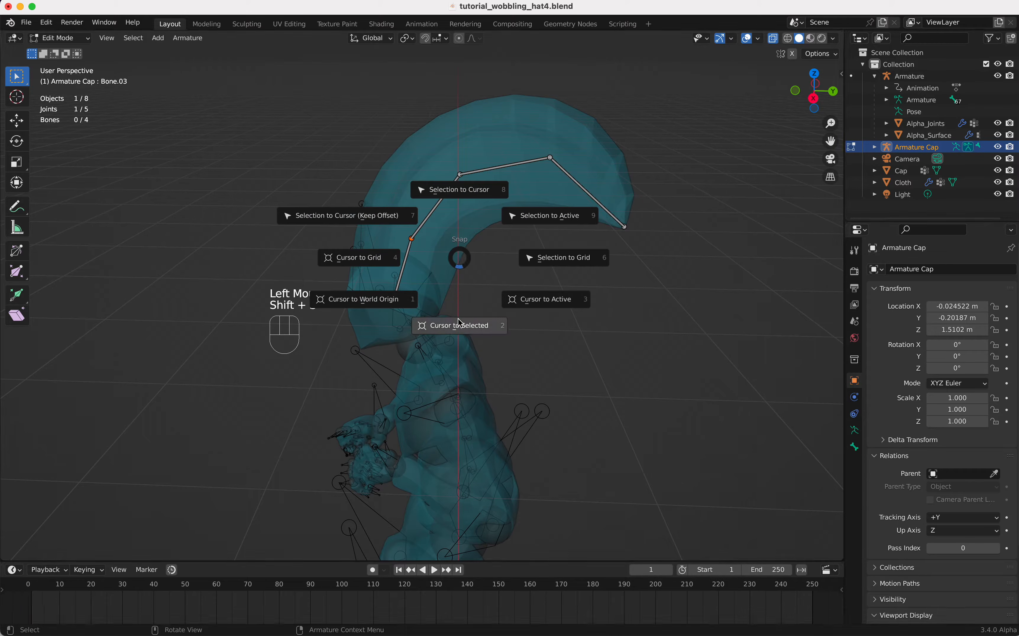
{"action": "left_click", "coordinate": [453, 324]}
{"action": "key", "text": "Tab"}
{"action": "key", "text": "Tab"}
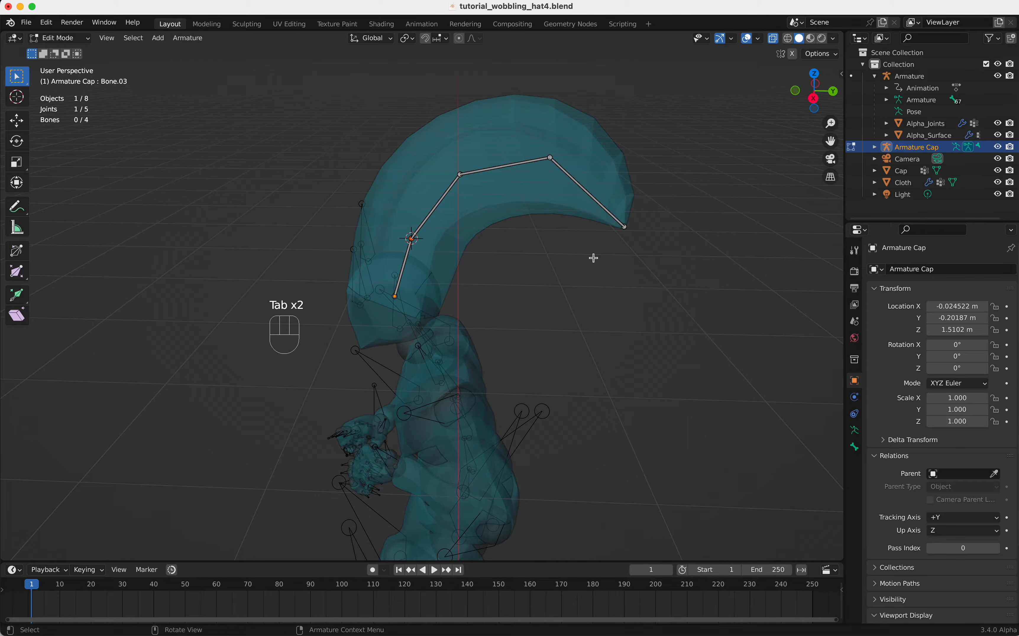
{"action": "key", "text": "super+s"}
Step: Create a new text block in the Scripting workspace containing the Python script that parents 0.05-size SPHERE empties to the selected vertices
{"action": "left_click", "coordinate": [633, 25]}
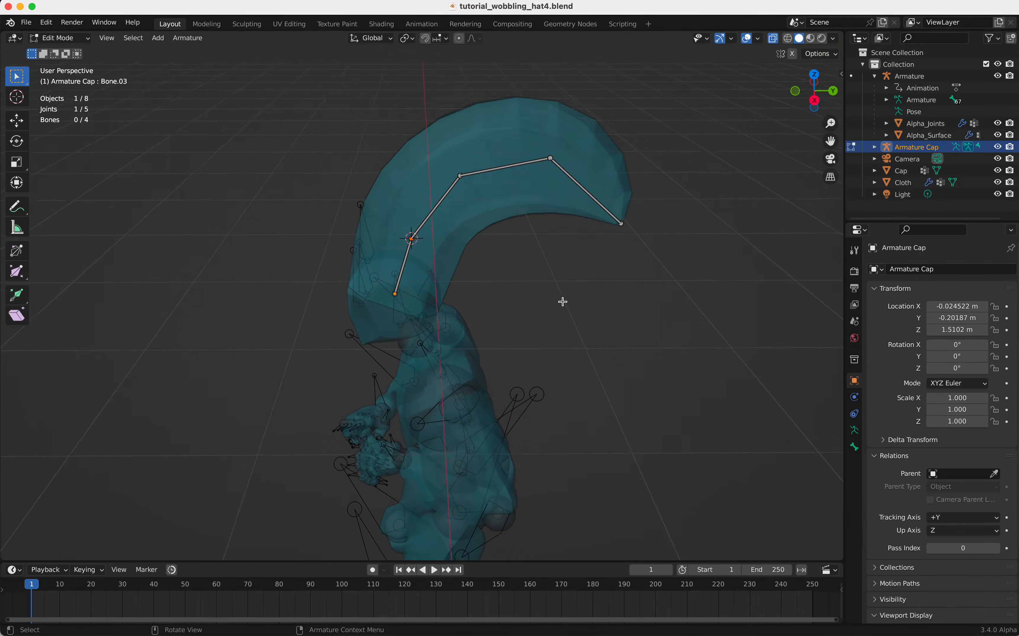
{"action": "scroll", "coordinate": [563, 302], "scroll_direction": "down", "scroll_amount": 1}
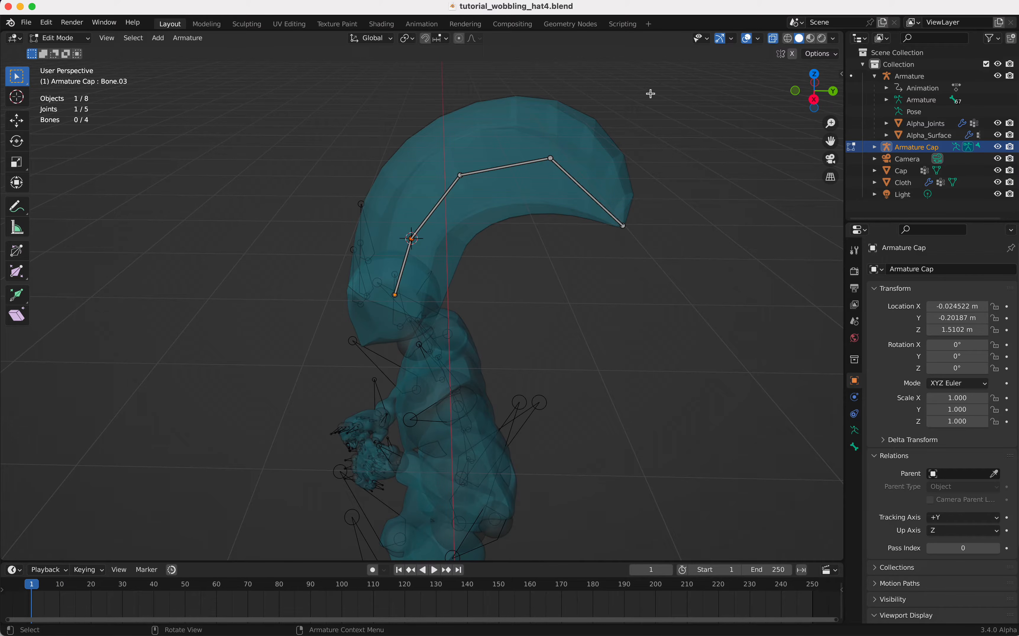
{"action": "left_click", "coordinate": [650, 94]}
{"action": "left_click", "coordinate": [624, 25]}
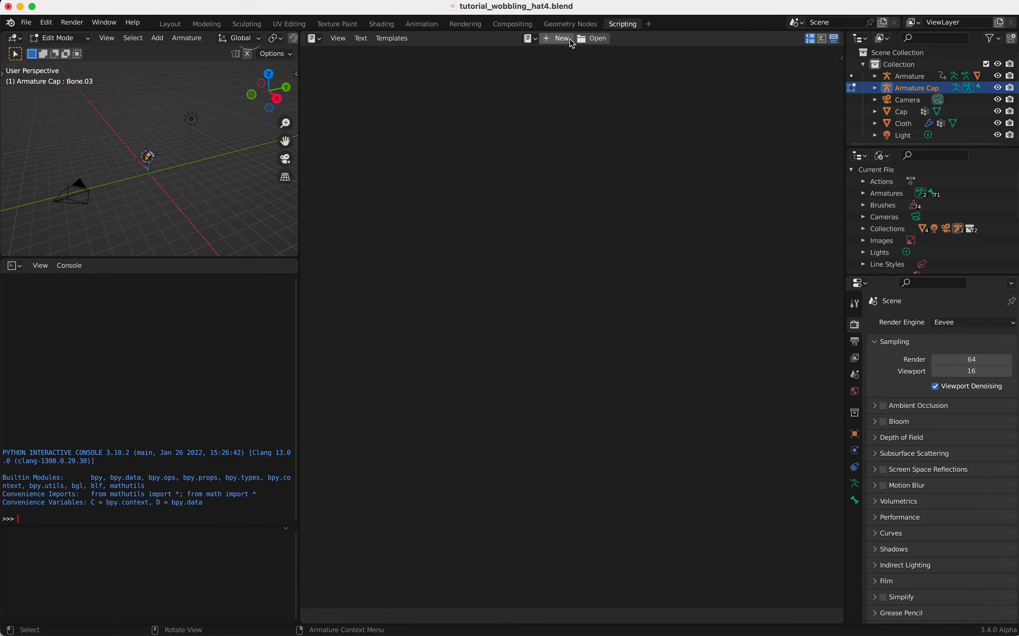
{"action": "left_click", "coordinate": [558, 40]}
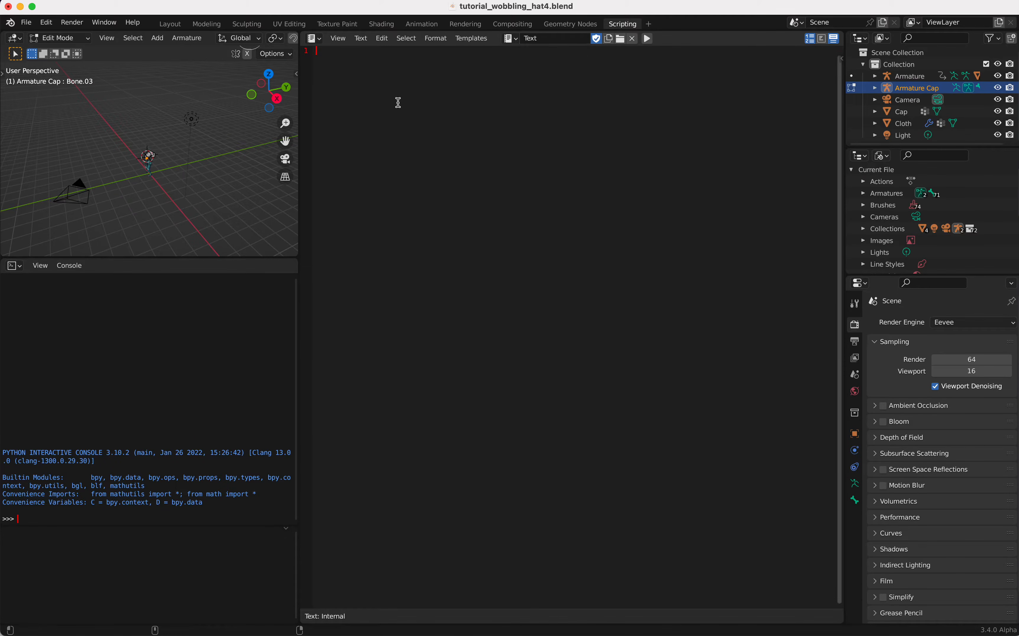
{"action": "type", "text": "import bpy from bpy import context  ob = context.object coll = context.collection  mode = bpy.context.active_object.mode # we need to switch from Edit mode to Object mode so the selection gets updated bpy.ops.object.mode_set(mode='OBJECT') selectedVerts = [v for v in bpy.context.active_object.data.vertices if v.select] for v in selectedVerts:     mt = bpy.data.objects.new(         f\"Vert{v.index}\",         None,         )     mt.empty_display_type = 'SPHERE'     mt.empty_display_size = 0.05     mt.parent = ob     mt.parent_type = 'VERTEX'     mt.parent_vertices = [v.index] * 3     coll.objects.link(mt) # back to whatever mode we were in bpy.ops.object.mode_set(mode=mode)"}
Step: Examine the script's object, collection and mode variables and the line that switches to Object Mode
{"action": "left_click_drag", "start_coordinate": [319, 54], "coordinate": [498, 253]}
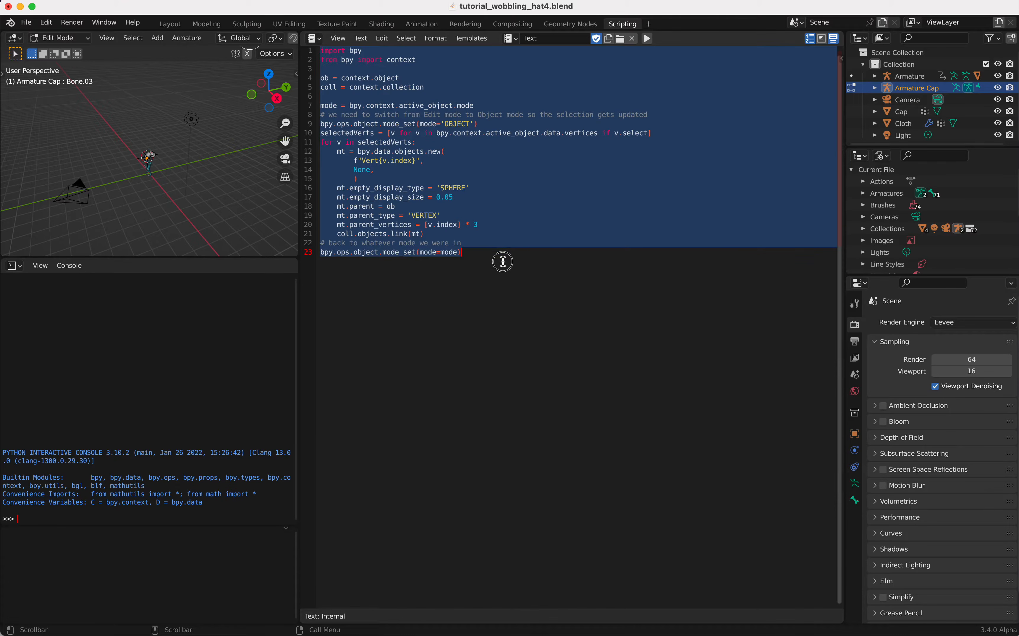
{"action": "left_click", "coordinate": [475, 136]}
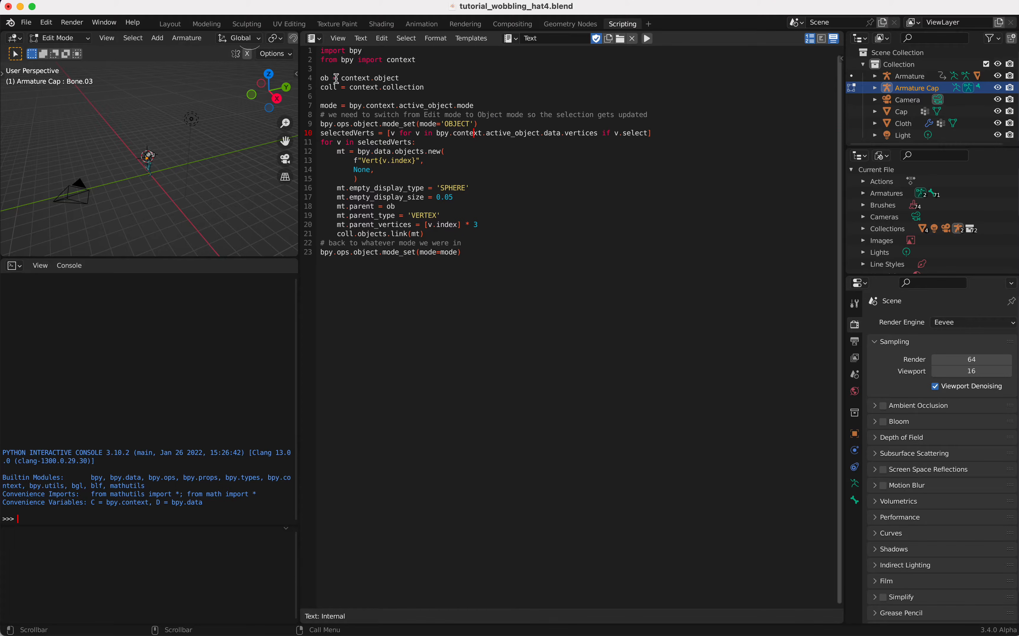
{"action": "left_click_drag", "start_coordinate": [319, 78], "coordinate": [404, 82]}
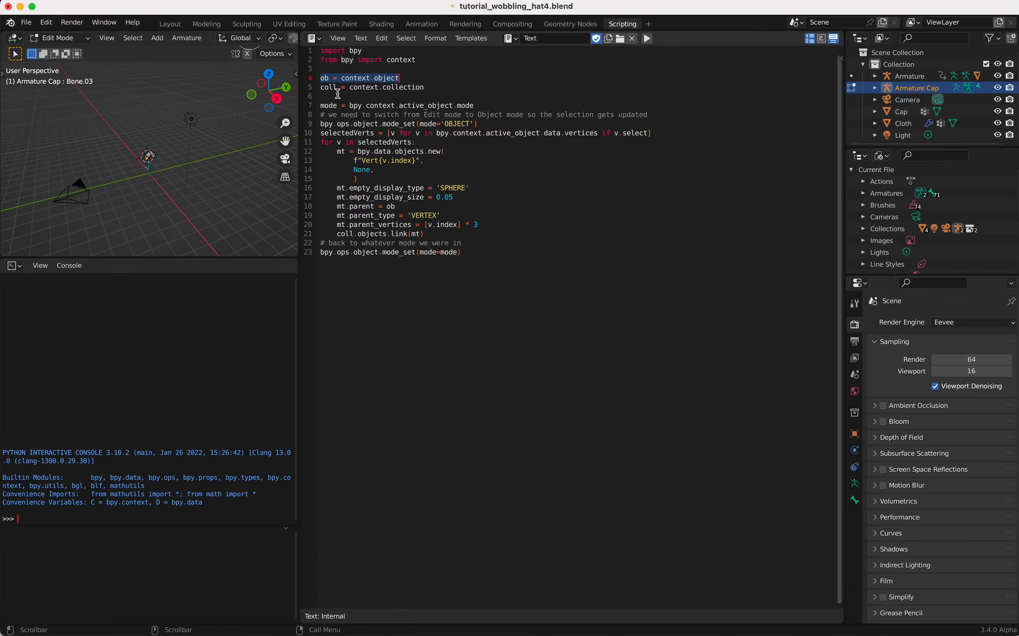
{"action": "left_click_drag", "start_coordinate": [320, 88], "coordinate": [455, 85]}
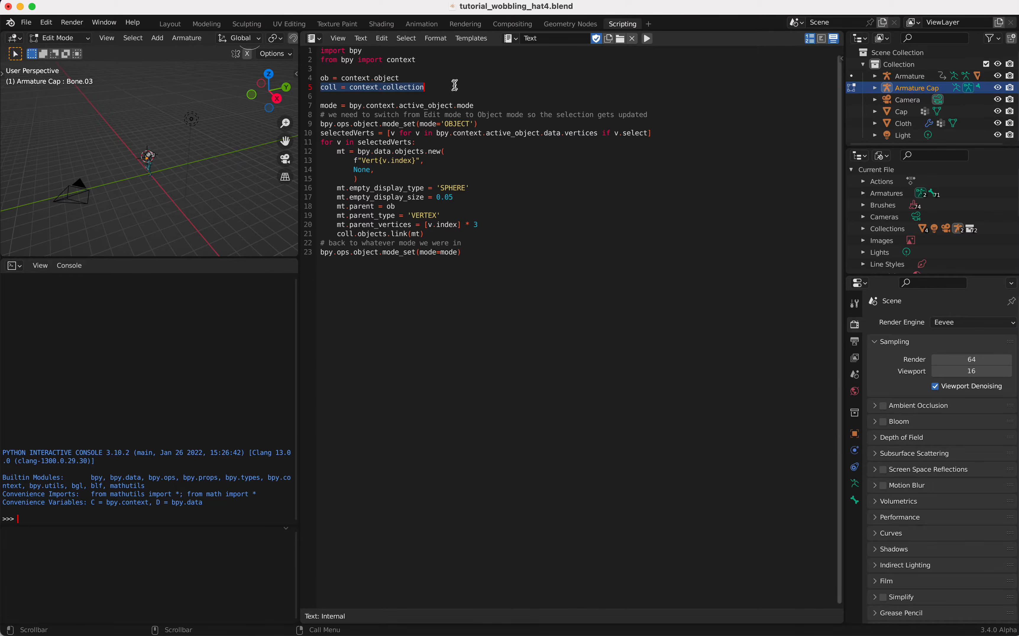
{"action": "left_click_drag", "start_coordinate": [321, 105], "coordinate": [479, 106]}
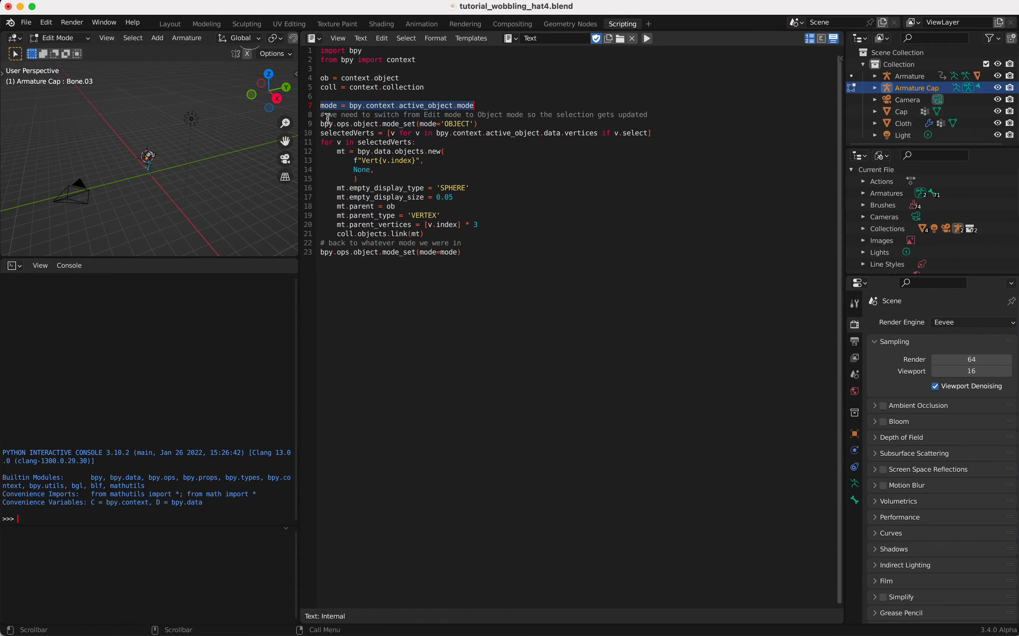
{"action": "left_click_drag", "start_coordinate": [321, 123], "coordinate": [502, 122]}
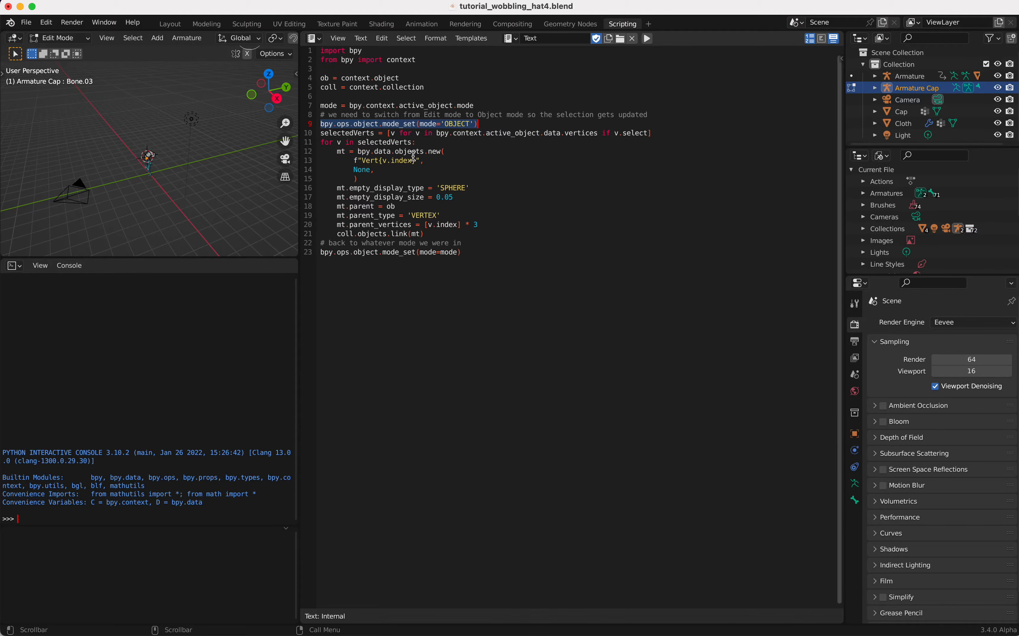
Step: Examine the script's selected-vertices line, the loop that creates and parents the empties, and the final line restoring the mode
{"action": "left_click_drag", "start_coordinate": [321, 133], "coordinate": [624, 134]}
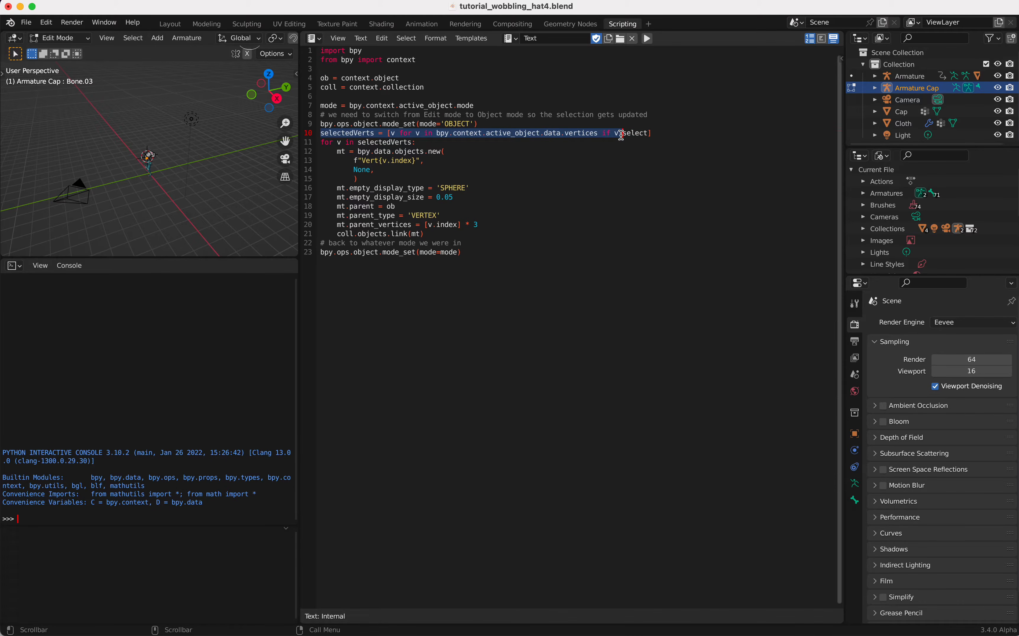
{"action": "left_click", "coordinate": [660, 135]}
{"action": "left_click_drag", "start_coordinate": [320, 134], "coordinate": [664, 131]}
{"action": "left_click", "coordinate": [331, 146]}
{"action": "left_click_drag", "start_coordinate": [331, 147], "coordinate": [463, 235]}
{"action": "left_click", "coordinate": [377, 176]}
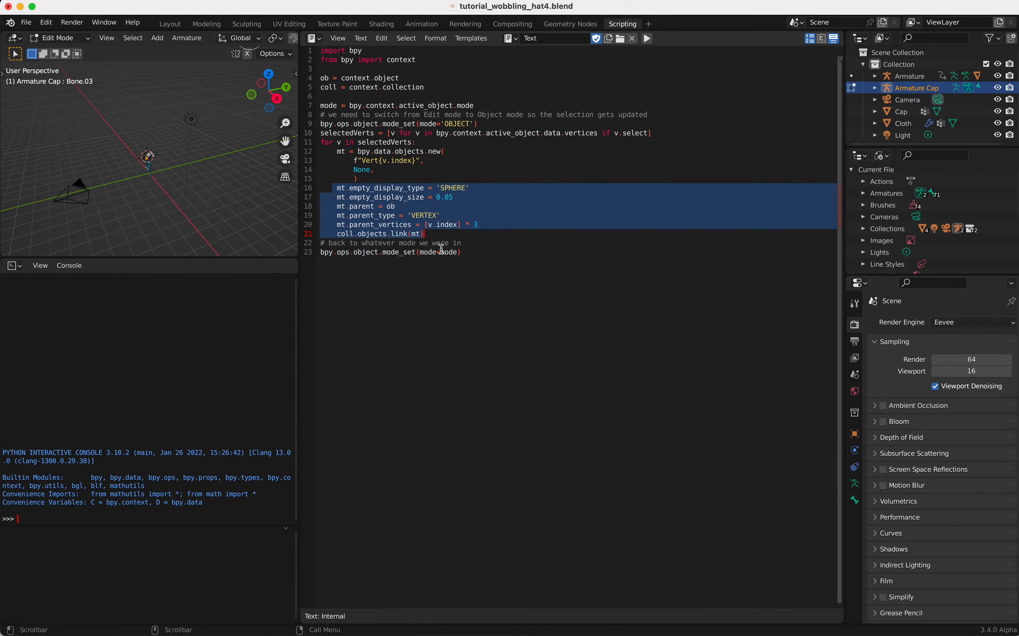
{"action": "left_click", "coordinate": [371, 253]}
{"action": "left_click_drag", "start_coordinate": [322, 253], "coordinate": [472, 253]}
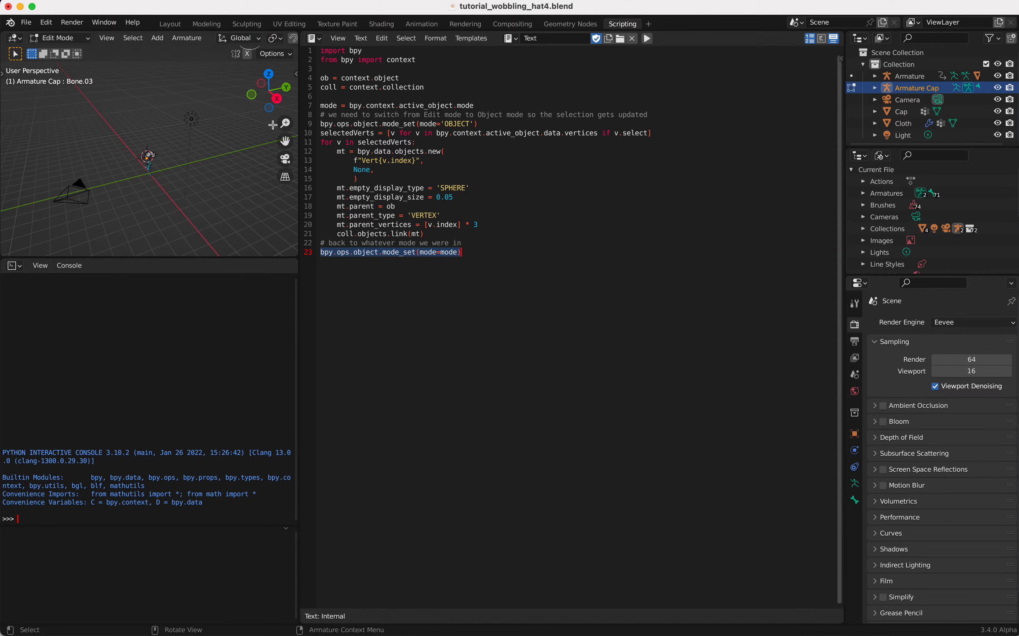
Step: Leave Edit Mode on the cap armature and make the Cloth object the active selection
{"action": "scroll", "coordinate": [131, 160], "scroll_direction": "up", "scroll_amount": 6}
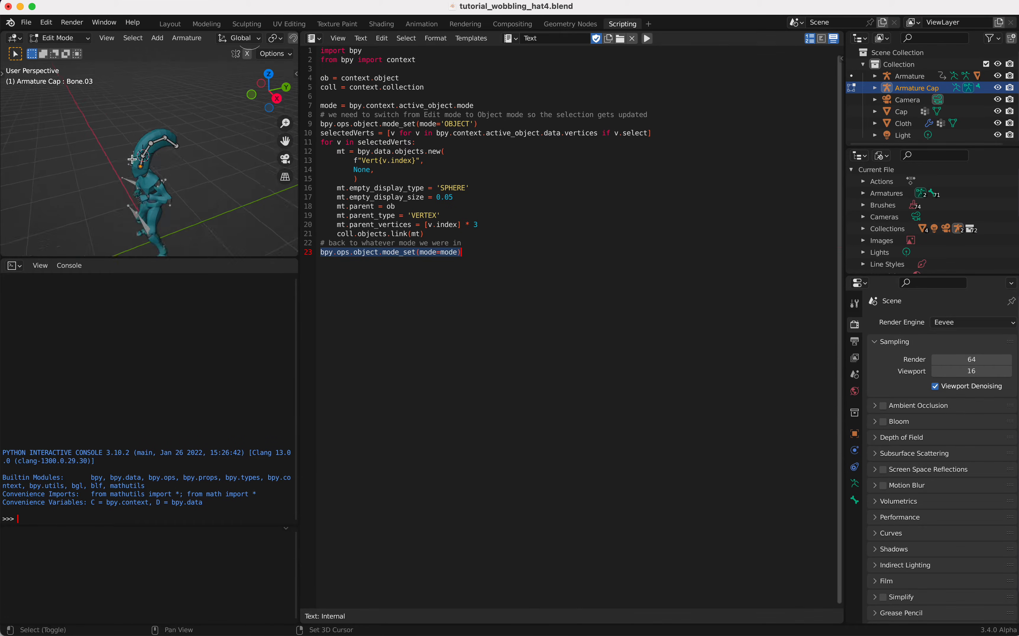
{"action": "key", "text": "Tab"}
{"action": "middle_click_drag", "start_coordinate": [179, 136], "coordinate": [186, 134]}
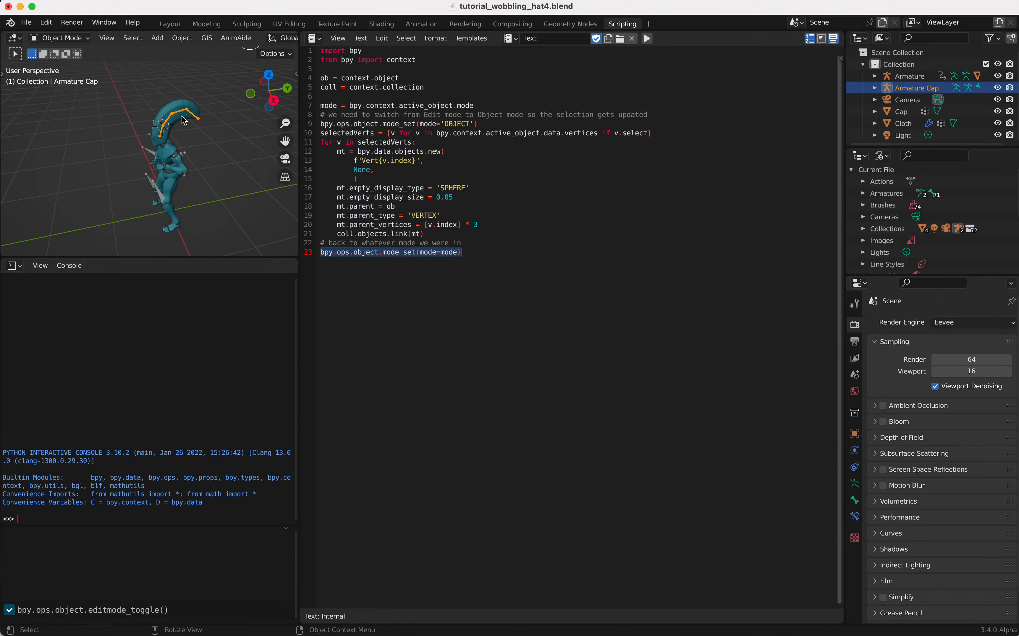
{"action": "scroll", "coordinate": [906, 110], "scroll_direction": "down", "scroll_amount": 1}
{"action": "scroll", "coordinate": [907, 110], "scroll_direction": "right", "scroll_amount": 1}
{"action": "left_click", "coordinate": [904, 124]}
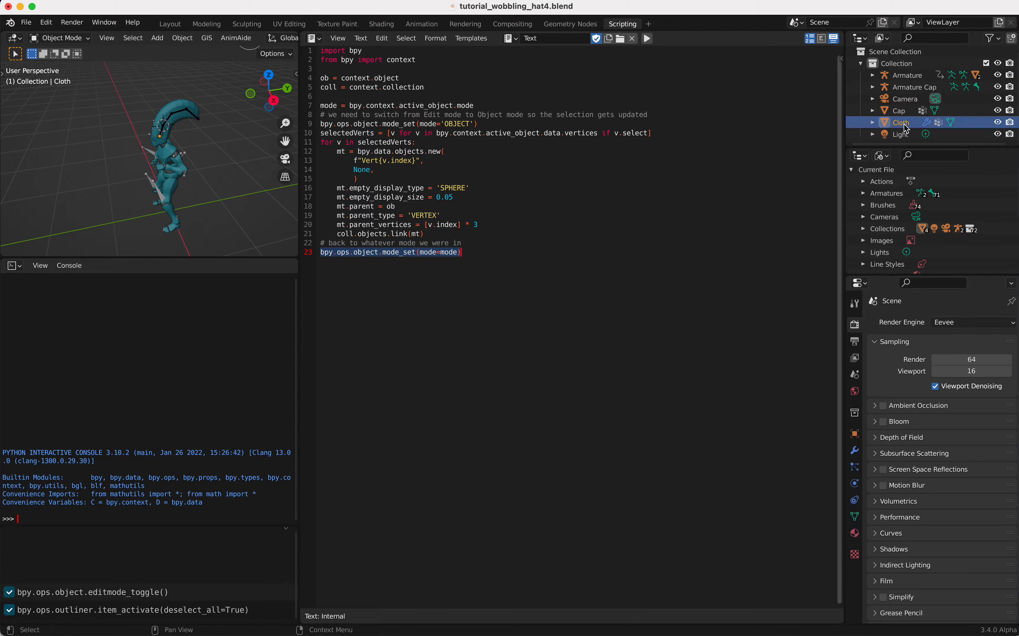
{"action": "key", "text": "Tab"}
{"action": "key", "text": "Tab"}
{"action": "left_click", "coordinate": [182, 113]}
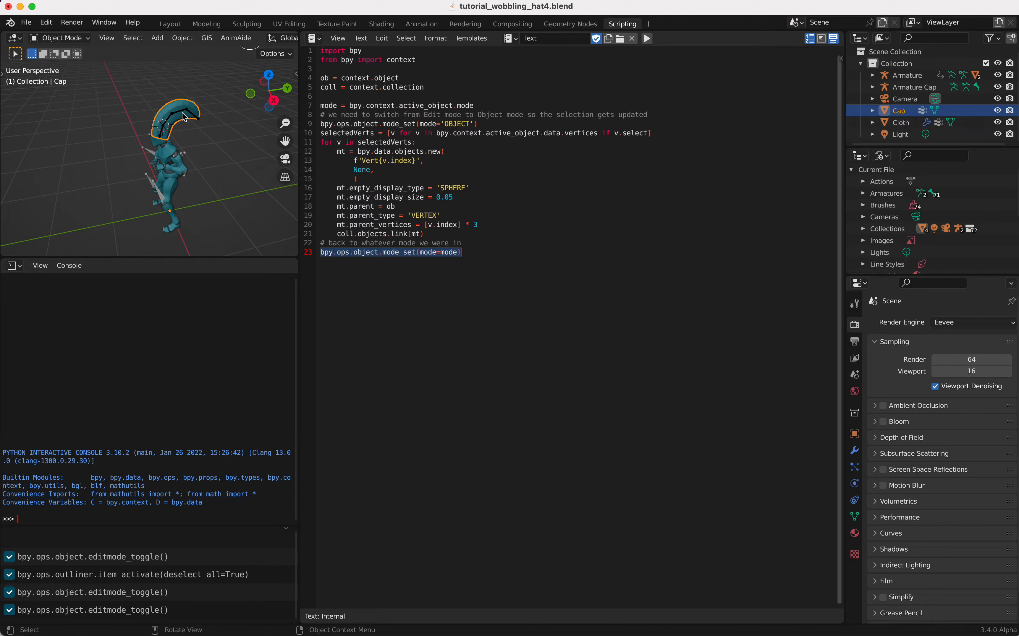
{"action": "left_click", "coordinate": [904, 123]}
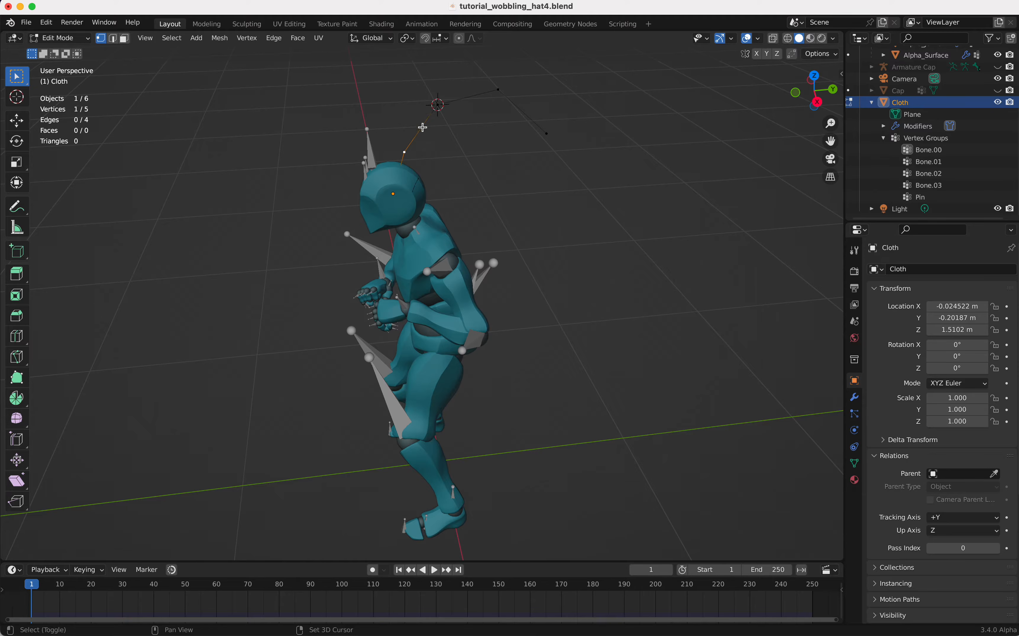
Step: Add the remaining vertices above the head to the Cloth chain's selection and run the script to create a vertex-parented empty on each
{"action": "left_click", "coordinate": [439, 108], "text": "shift"}
{"action": "left_click", "coordinate": [504, 92], "text": "shift"}
{"action": "left_click", "coordinate": [554, 136], "text": "shift"}
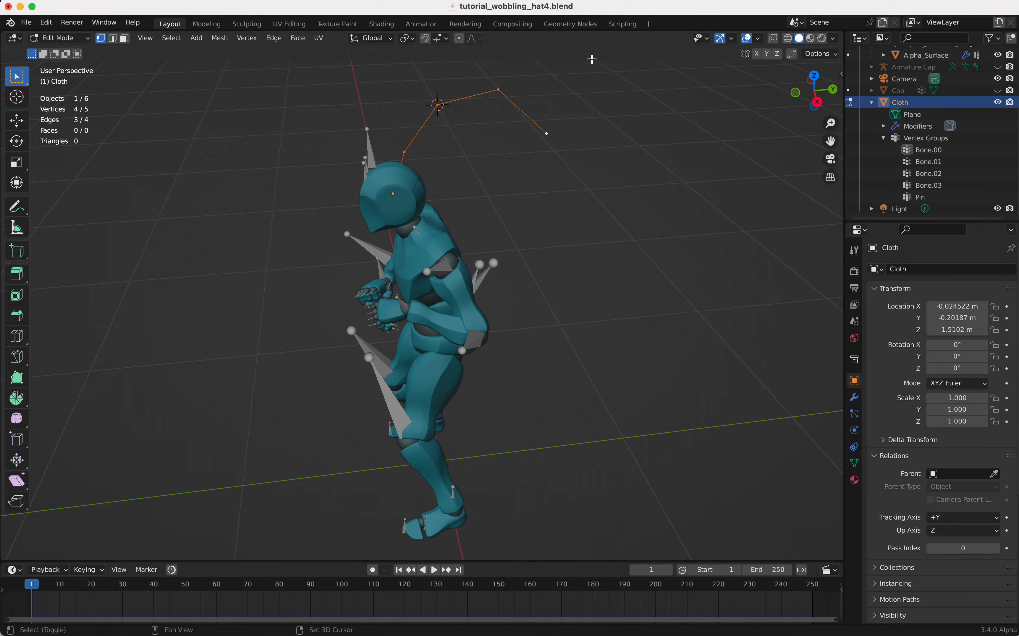
{"action": "left_click", "coordinate": [625, 26]}
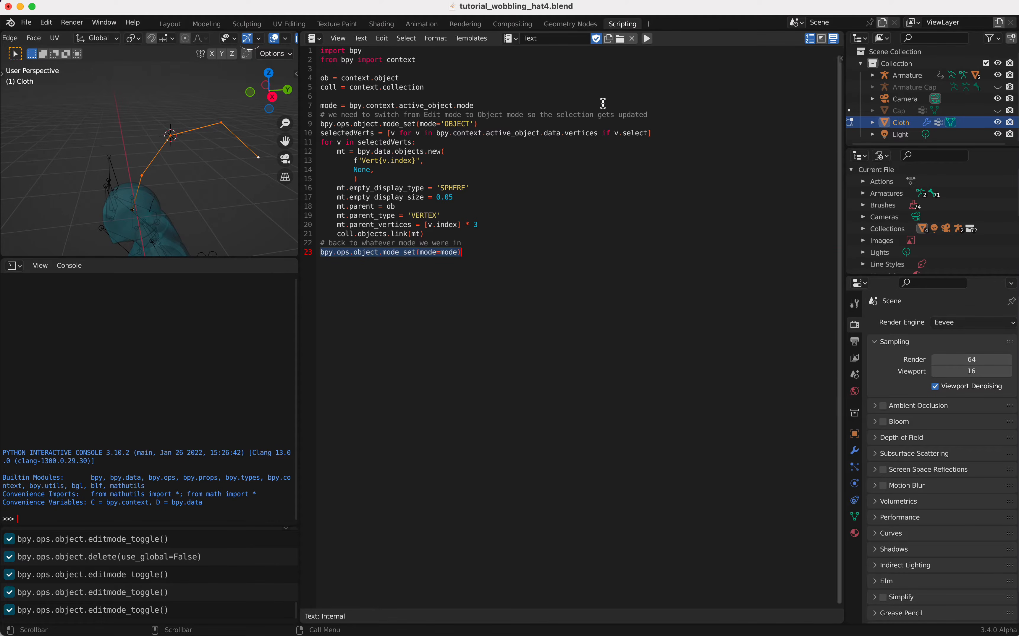
{"action": "left_click", "coordinate": [649, 39]}
{"action": "key", "text": "Tab"}
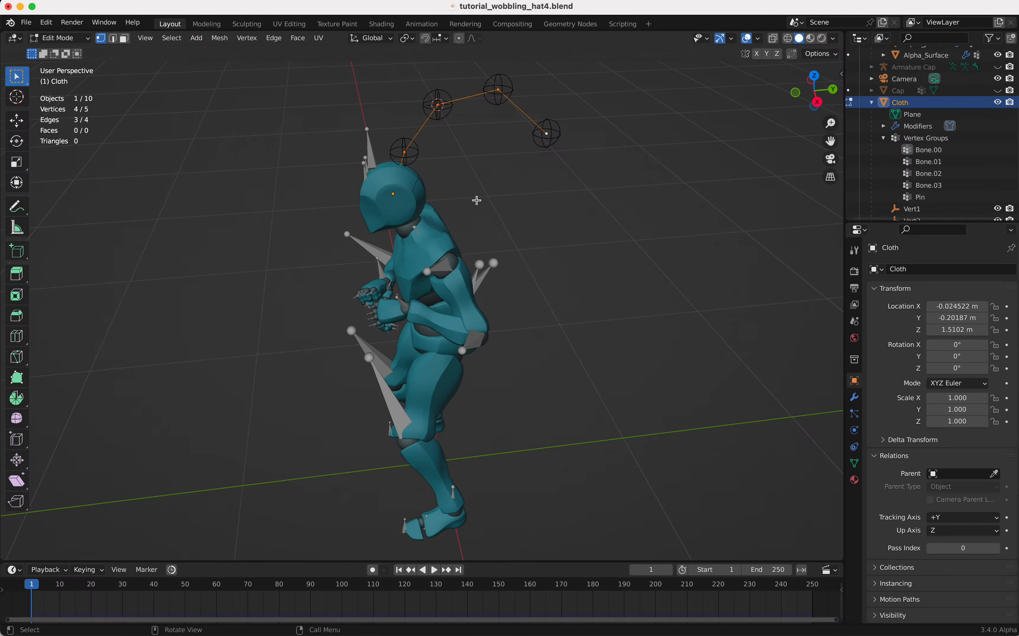
Step: Select all four sphere empties in Object Mode and clear their parent with Clear and Keep Transformation
{"action": "key", "text": "Tab"}
{"action": "left_click", "coordinate": [420, 156]}
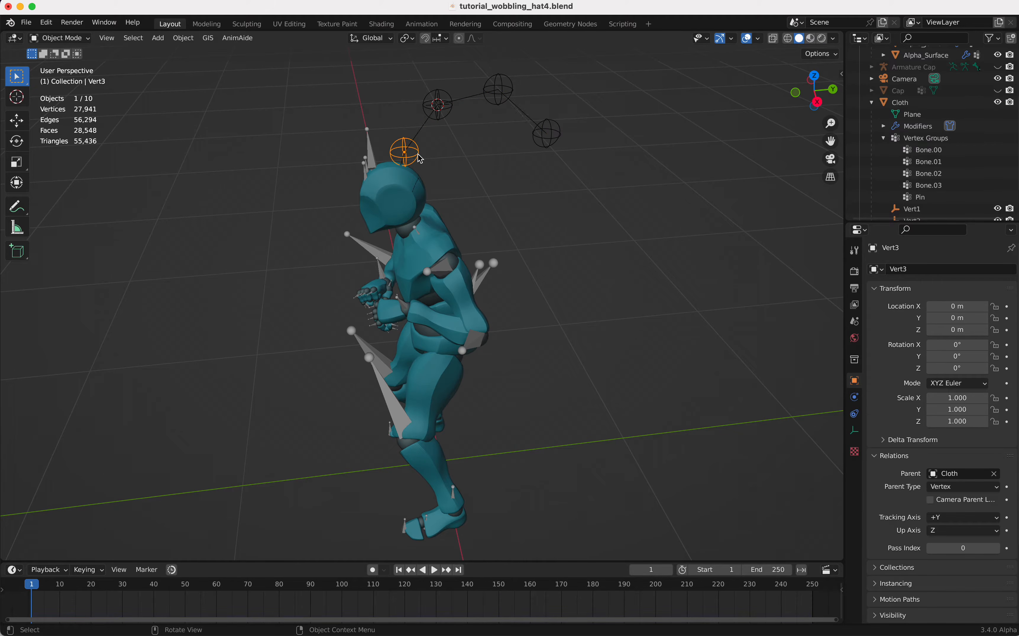
{"action": "left_click", "coordinate": [447, 118], "text": "shift"}
{"action": "left_click", "coordinate": [497, 105], "text": "shift"}
{"action": "left_click", "coordinate": [547, 134], "text": "shift"}
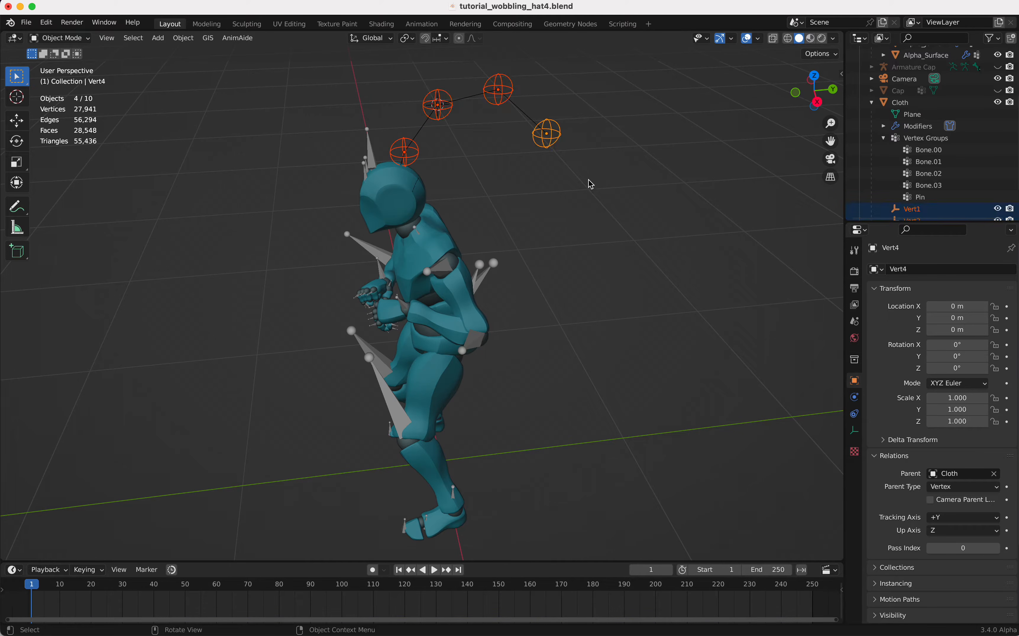
{"action": "key", "text": "alt+p"}
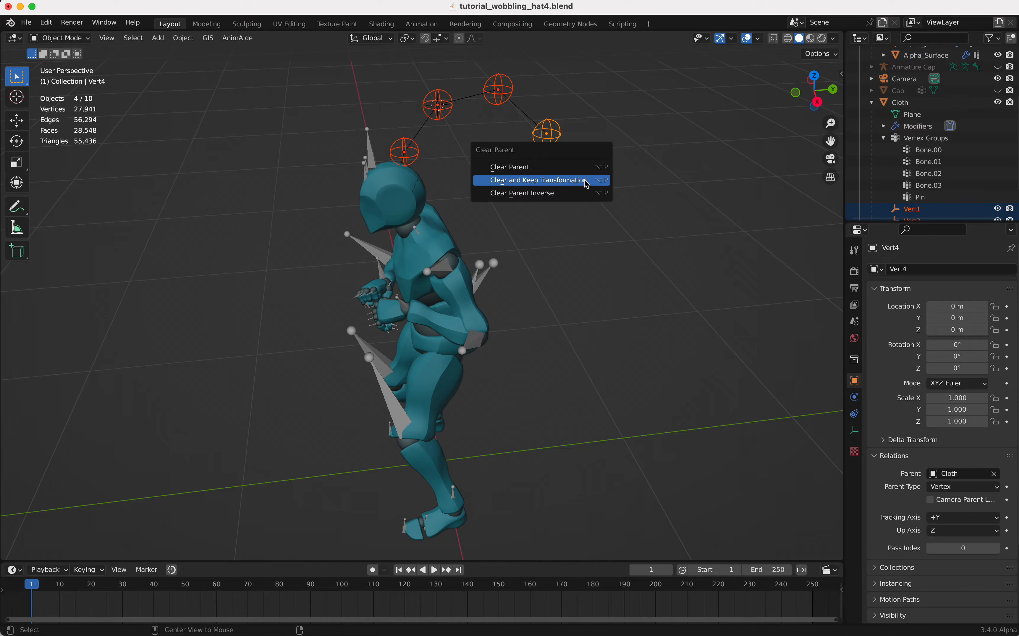
{"action": "left_click", "coordinate": [559, 181]}
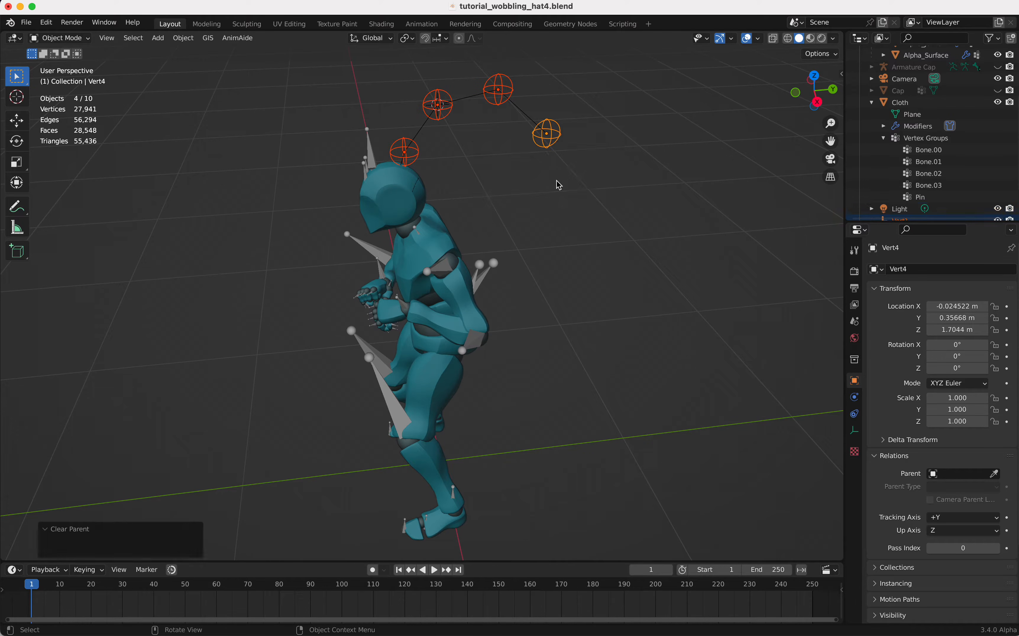
Step: Parent the Vert3 empty nearest the head to the Cloth vertex at its centre with Make Vertex Parent
{"action": "scroll", "coordinate": [535, 187], "scroll_direction": "up", "scroll_amount": 5}
{"action": "scroll", "coordinate": [535, 187], "scroll_direction": "down", "scroll_amount": 5}
{"action": "scroll", "coordinate": [536, 187], "scroll_direction": "up", "scroll_amount": 3, "text": "shift"}
{"action": "scroll", "coordinate": [535, 186], "scroll_direction": "up", "scroll_amount": 5, "text": "ctrl"}
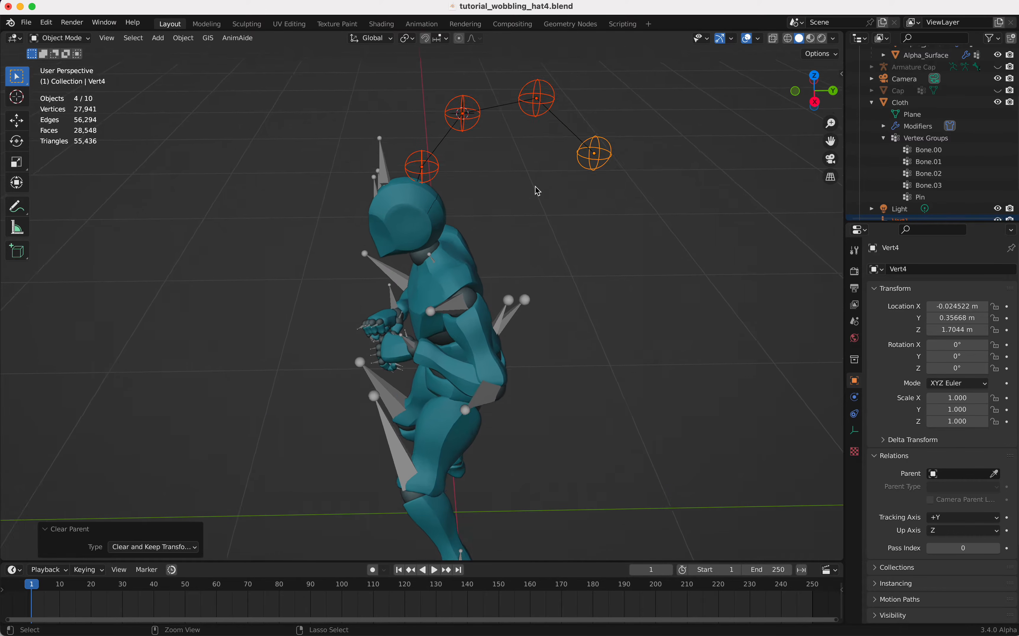
{"action": "scroll", "coordinate": [535, 187], "scroll_direction": "down", "scroll_amount": 3, "text": "ctrl"}
{"action": "left_click", "coordinate": [448, 135]}
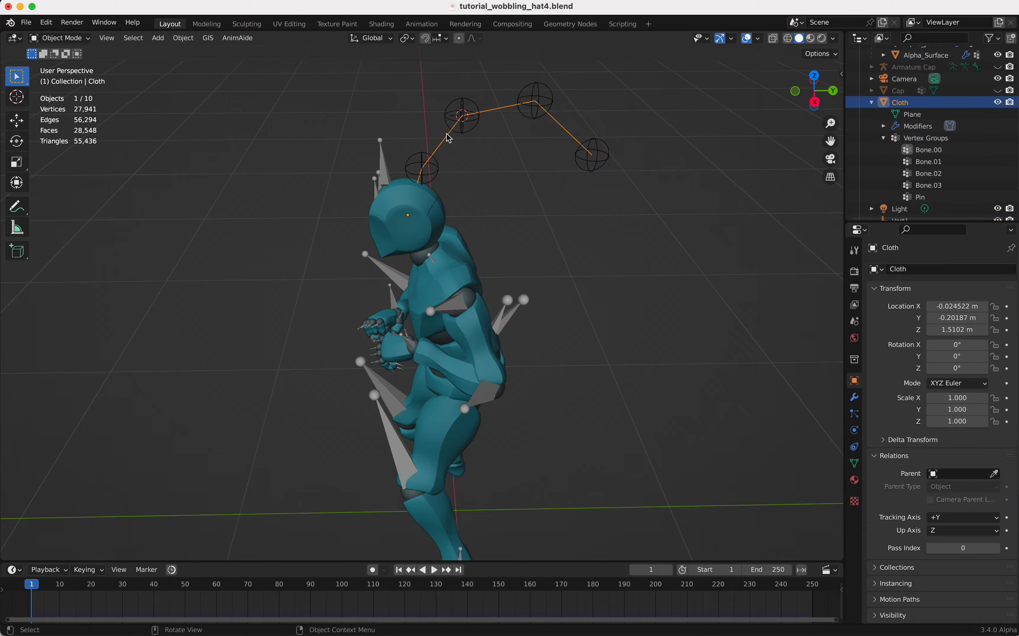
{"action": "left_click", "coordinate": [441, 174]}
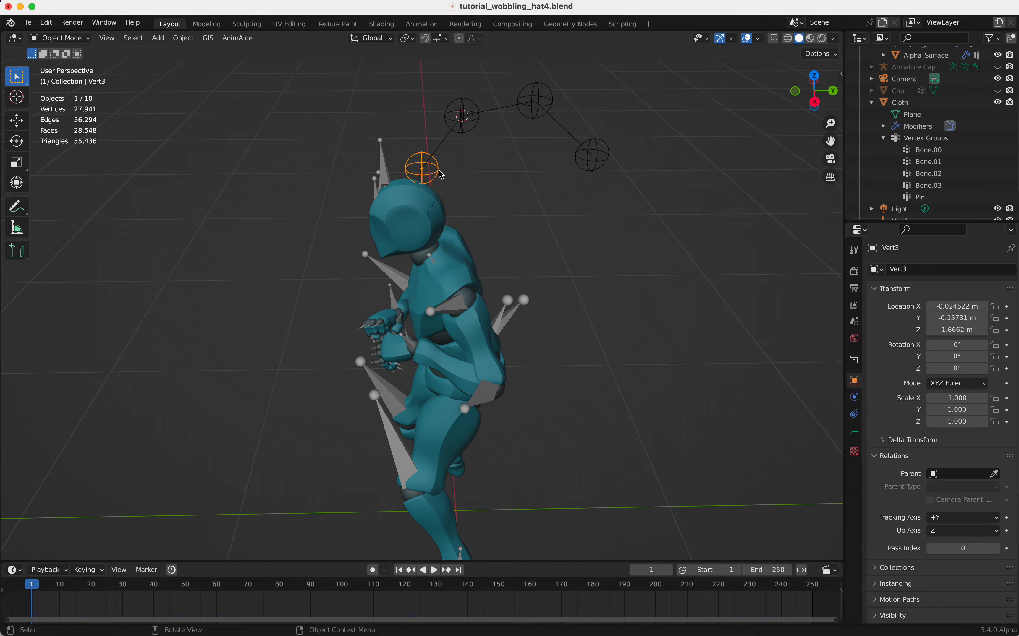
{"action": "left_click", "coordinate": [445, 146], "text": "shift"}
{"action": "key", "text": "Tab"}
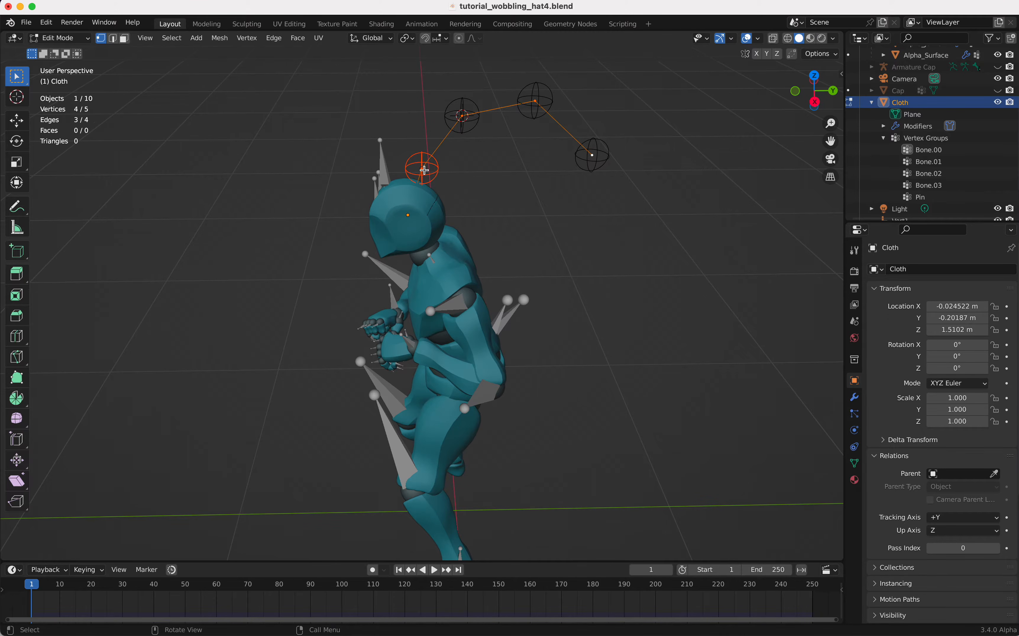
{"action": "key", "text": "ctrl+h"}
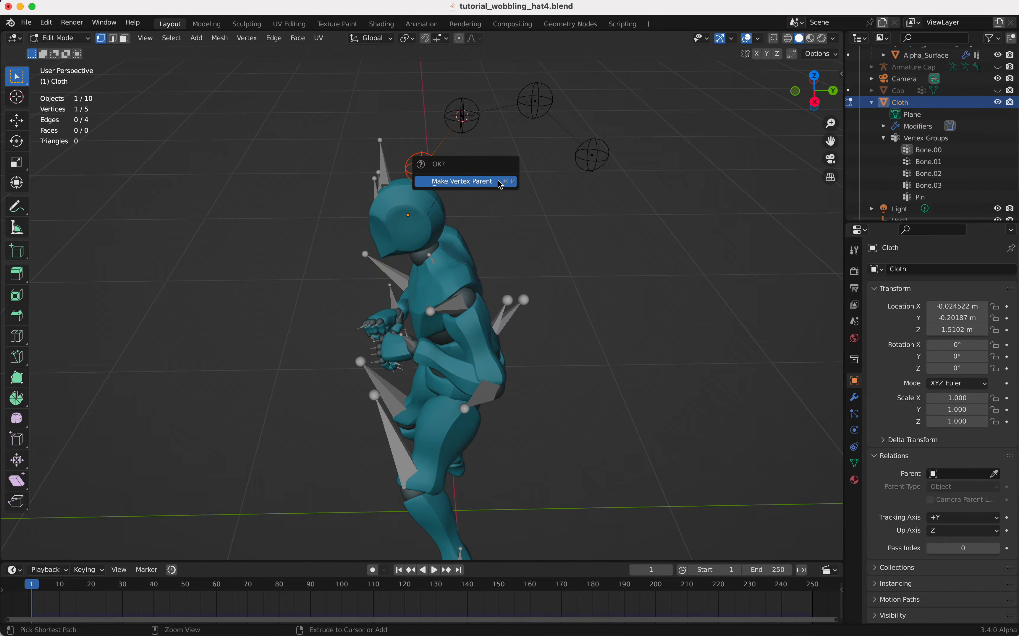
{"action": "left_click", "coordinate": [497, 181]}
{"action": "key", "text": "Tab"}
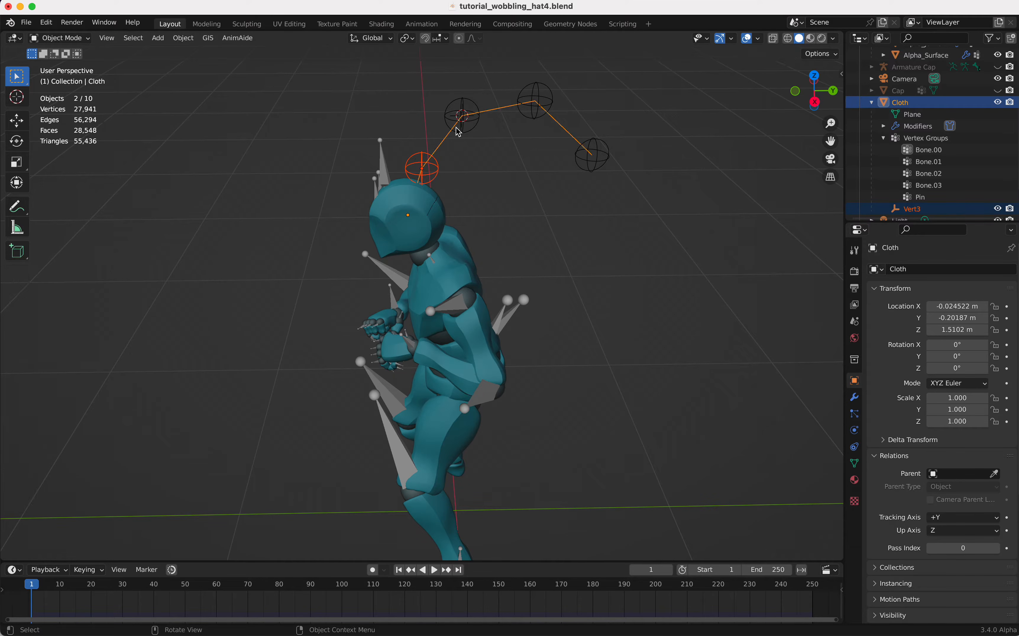
Step: Make the Cloth vertex inside the Vert2 empty the vertex parent of that empty, then return to Object Mode
{"action": "left_click", "coordinate": [462, 122]}
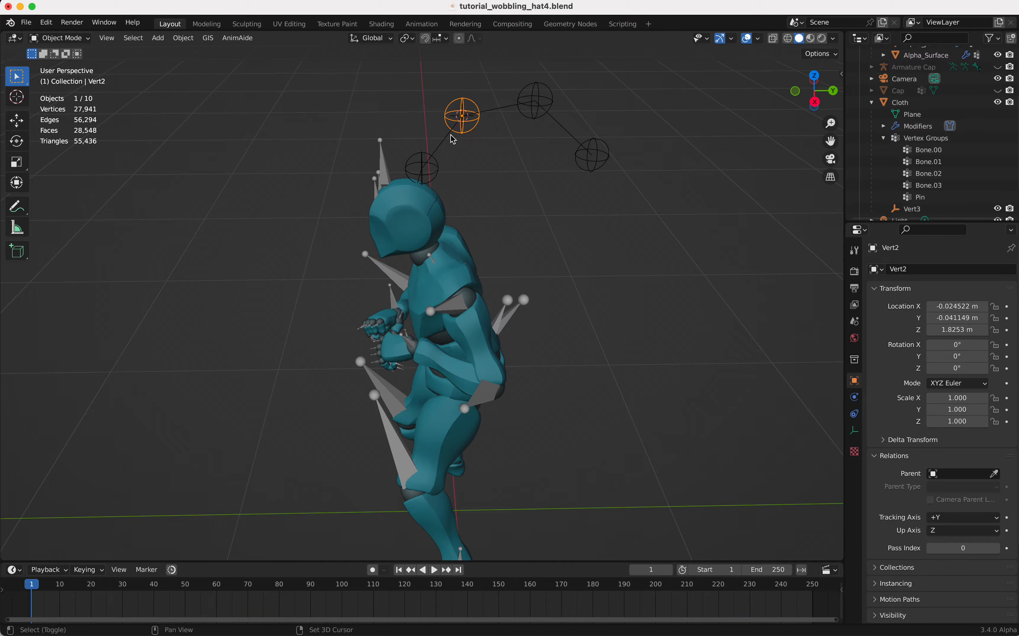
{"action": "left_click", "coordinate": [454, 140], "text": "shift"}
{"action": "key", "text": "Tab"}
{"action": "left_click", "coordinate": [467, 119]}
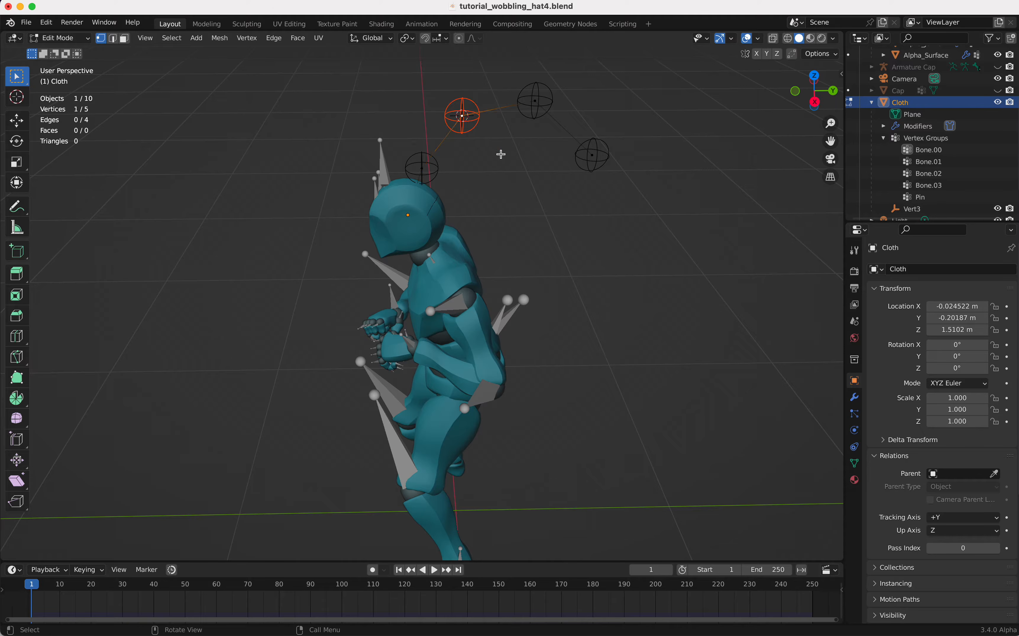
{"action": "key", "text": "super+p"}
{"action": "left_click", "coordinate": [504, 155]}
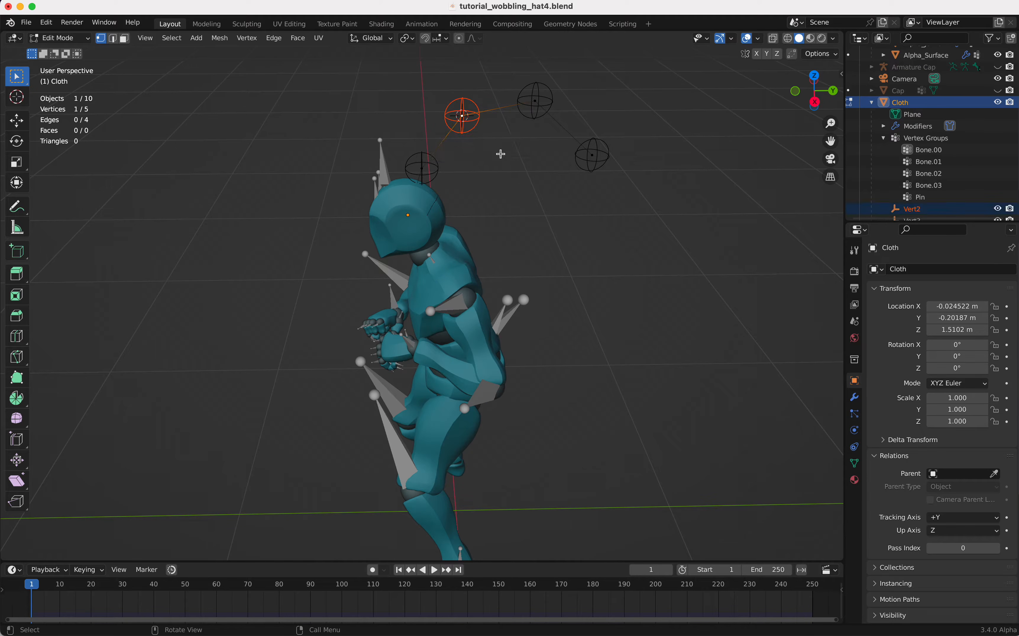
{"action": "key", "text": "Tab"}
Step: Vertex-parent the empty at the chain's third joint above the head to the matching Cloth vertex
{"action": "left_click", "coordinate": [521, 114]}
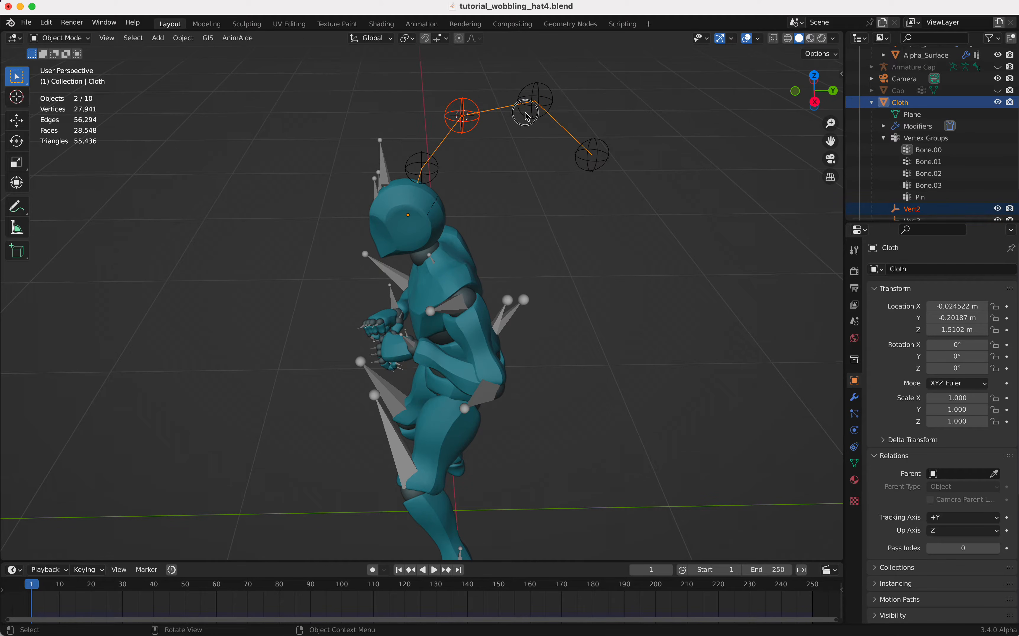
{"action": "left_click", "coordinate": [508, 109], "text": "shift"}
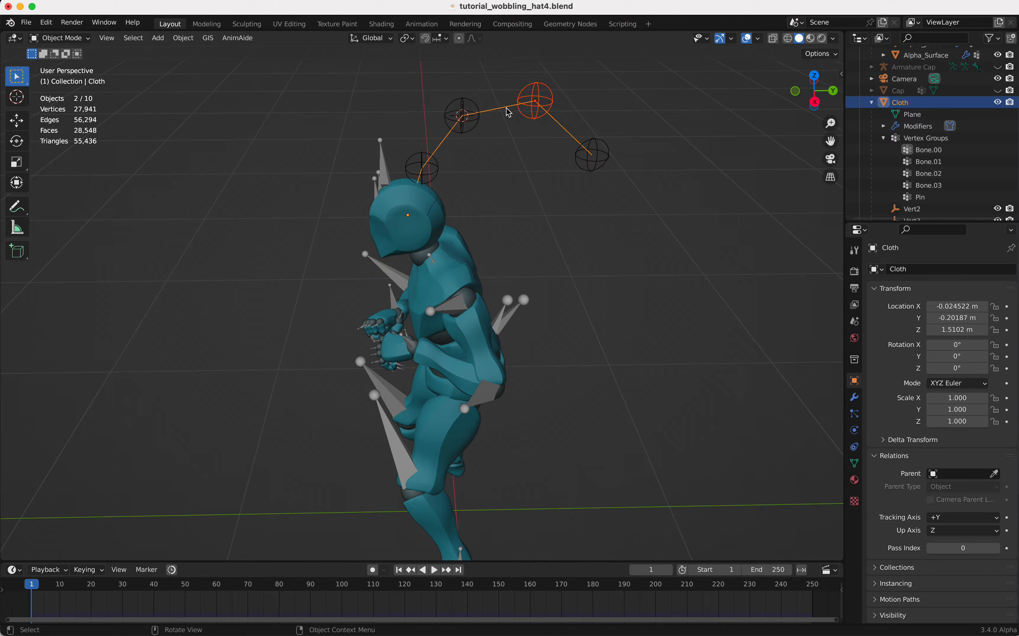
{"action": "key", "text": "Tab"}
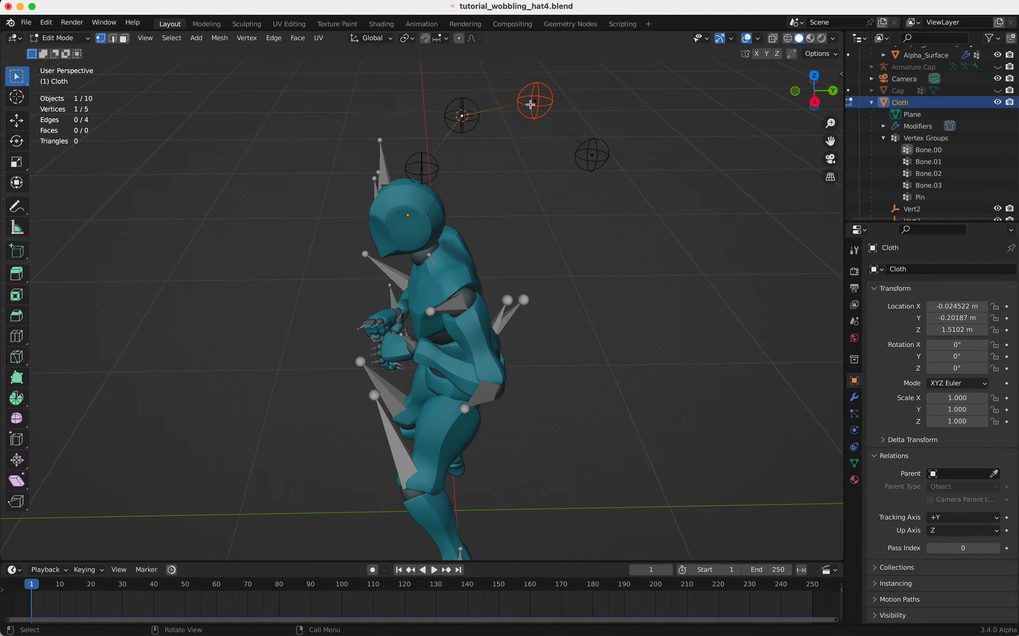
{"action": "left_click", "coordinate": [538, 102]}
{"action": "key", "text": "ctrl+p"}
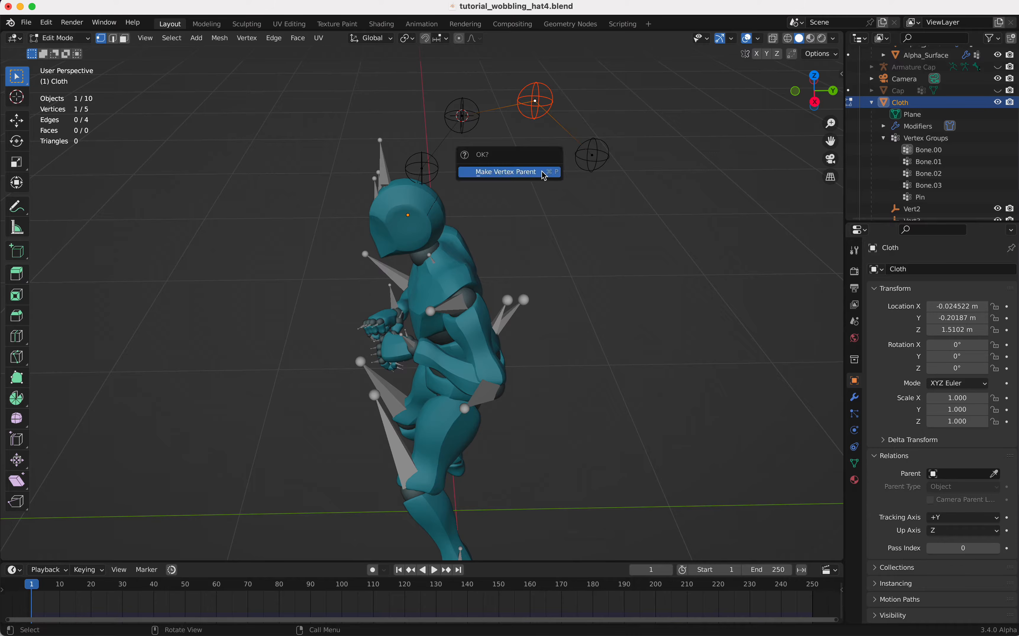
{"action": "left_click", "coordinate": [542, 172]}
{"action": "key", "text": "Tab"}
Step: Vertex-parent the Vert4 empty at the free end of the chain to the last Cloth vertex
{"action": "left_click", "coordinate": [588, 157]}
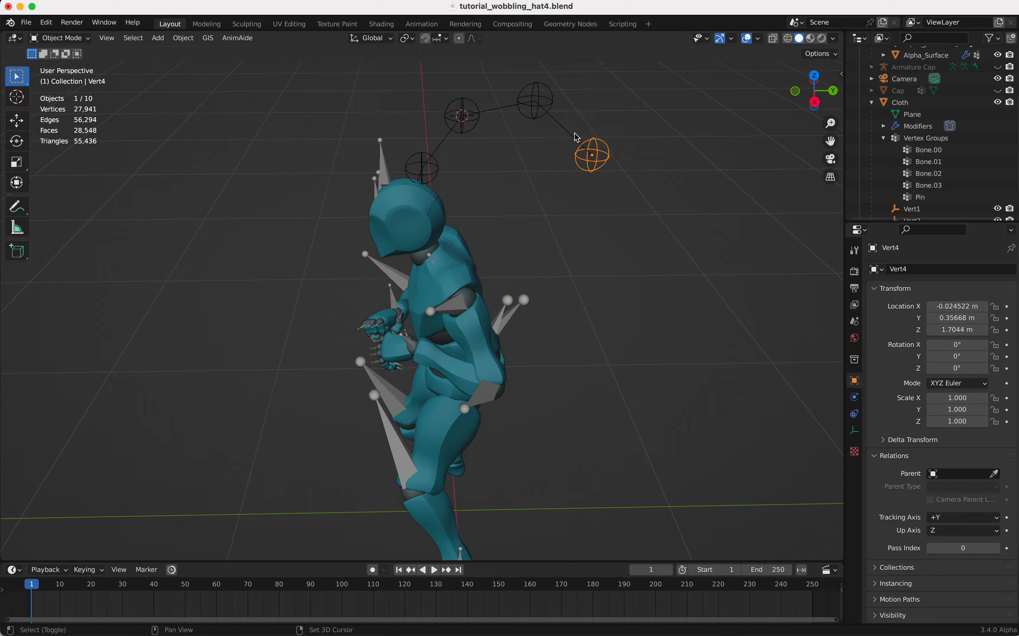
{"action": "left_click", "coordinate": [573, 142], "text": "shift"}
{"action": "key", "text": "Tab"}
{"action": "left_click", "coordinate": [593, 154]}
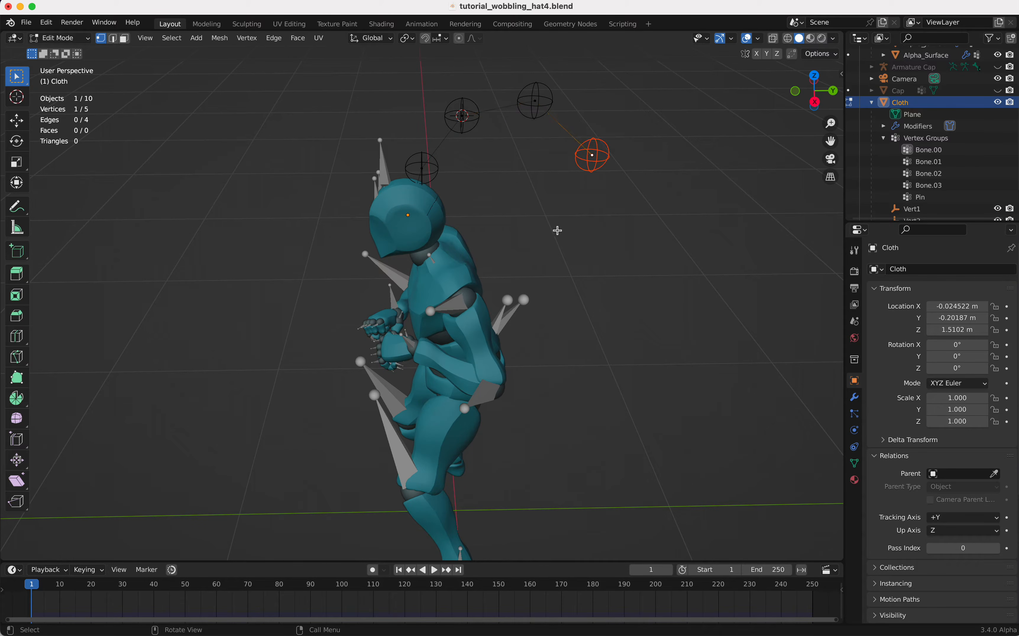
{"action": "key", "text": "ctrl+p"}
{"action": "left_click", "coordinate": [558, 231]}
{"action": "key", "text": "Tab"}
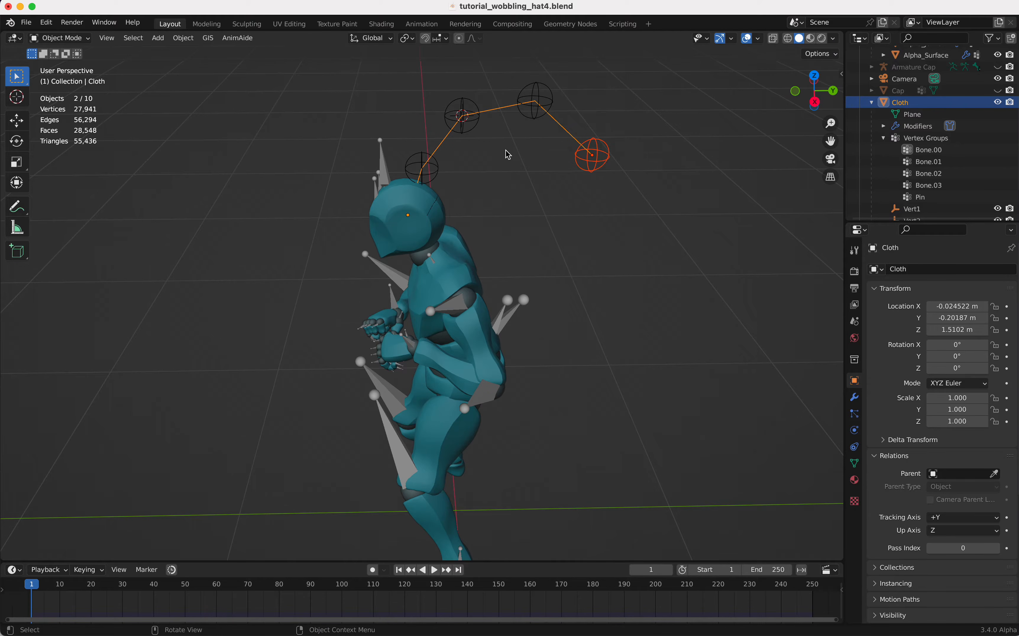
Step: Play the animation to check that the empties follow the cloth chain, toggling Cloth's Edit Mode and reselecting it
{"action": "key", "text": "space"}
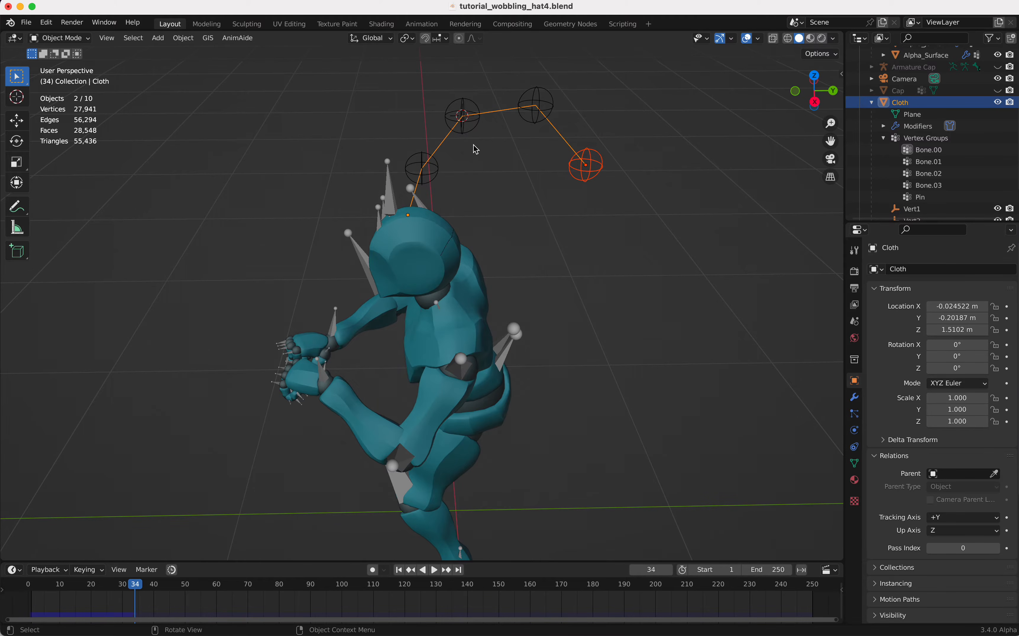
{"action": "left_click", "coordinate": [476, 149]}
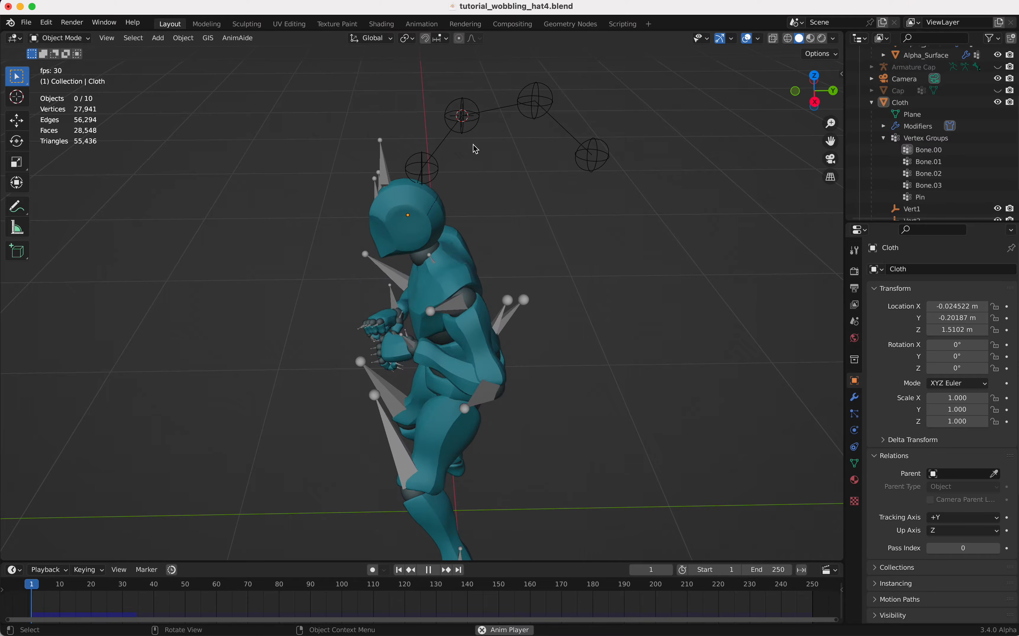
{"action": "key", "text": "space"}
{"action": "key", "text": "Tab"}
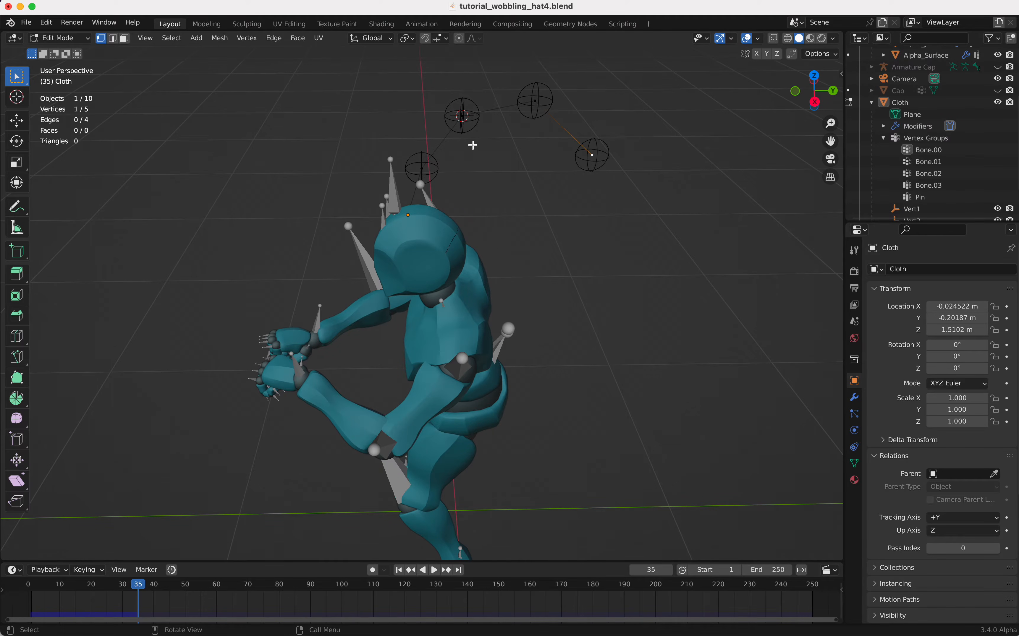
{"action": "key", "text": "Tab"}
{"action": "left_click", "coordinate": [495, 129]}
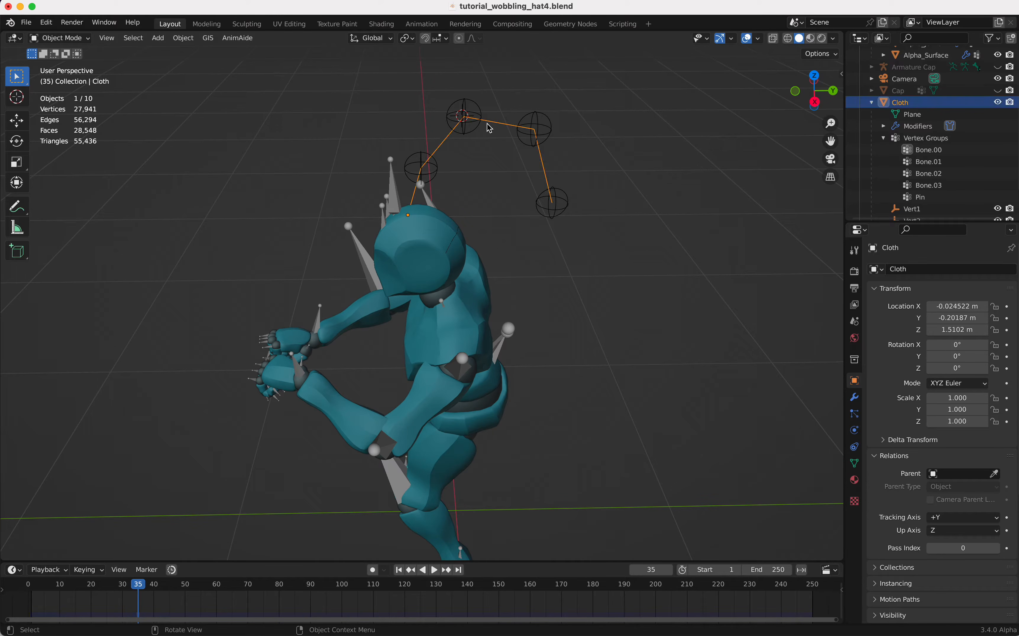
Step: In Cloth's Edit Mode, set the Pin vertex weight of the selected middle chain vertex to 0.5
{"action": "key", "text": "Tab"}
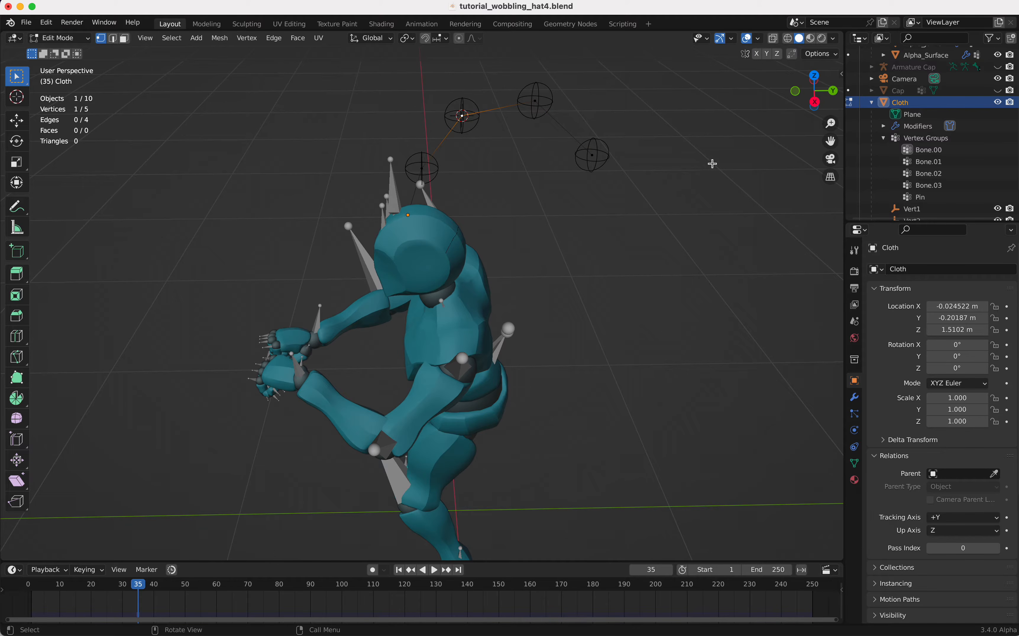
{"action": "key", "text": "n"}
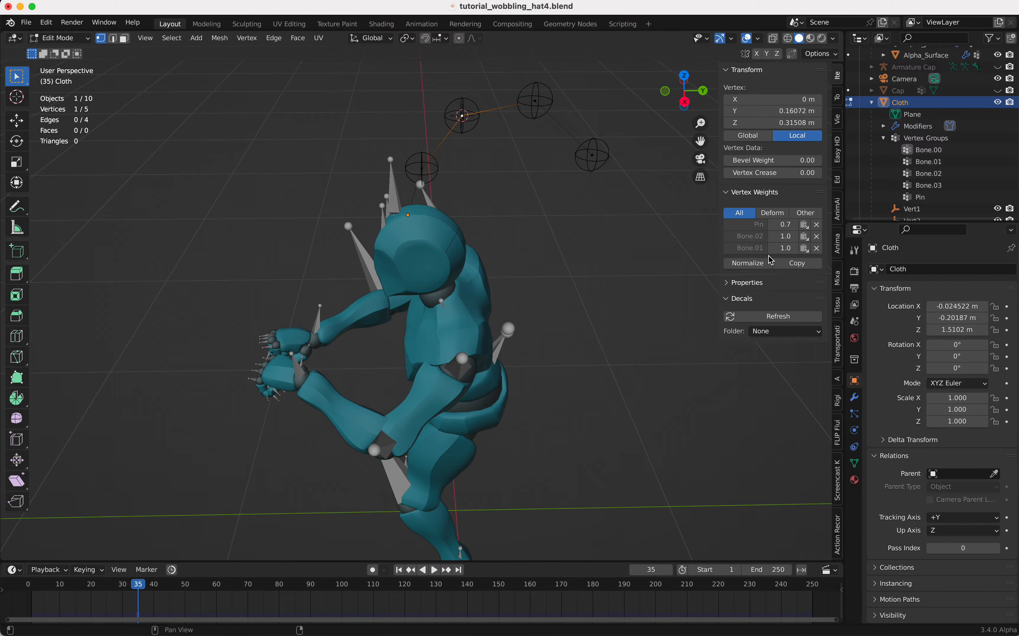
{"action": "left_click", "coordinate": [784, 225]}
{"action": "type", "text": "0.5"}
{"action": "key", "text": "Return"}
Step: Set the Pin vertex weight of the next Cloth vertex toward the free end to 0.4
{"action": "left_click", "coordinate": [536, 101]}
{"action": "left_click", "coordinate": [785, 225]}
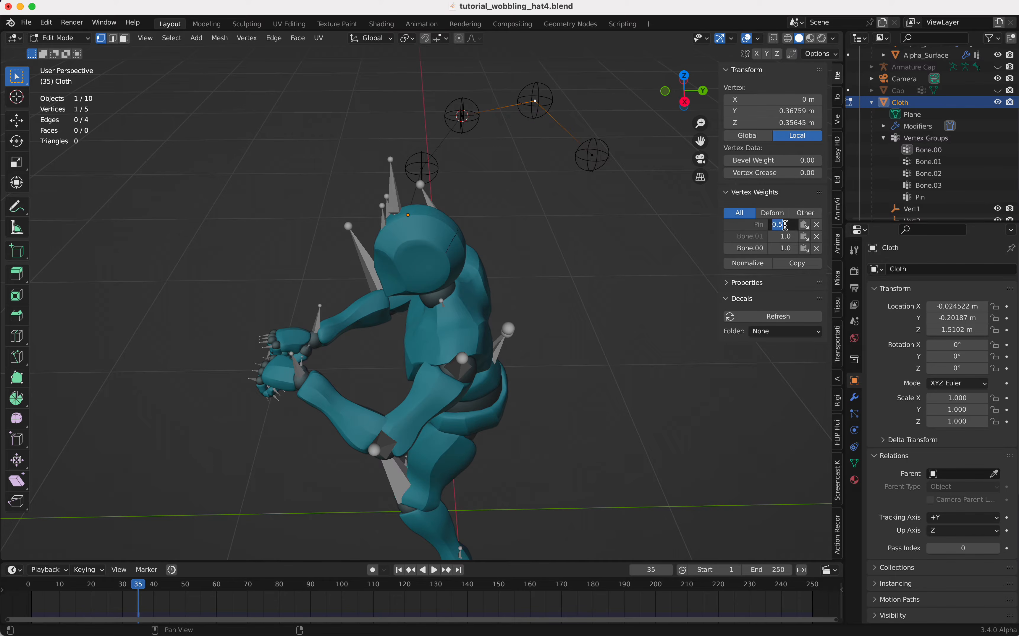
{"action": "type", "text": ".4"}
{"action": "key", "text": "Return"}
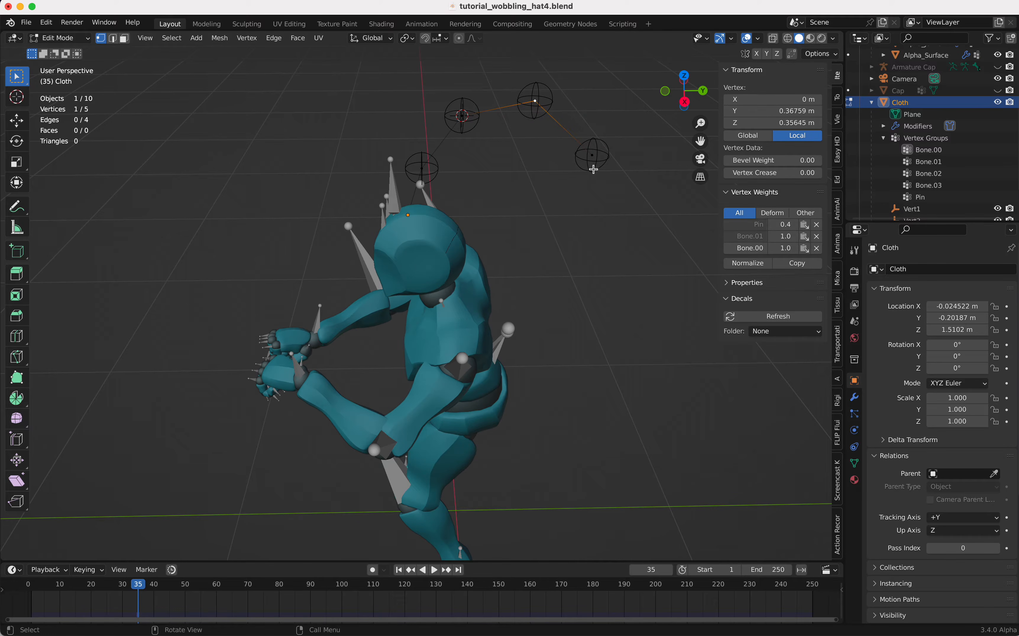
Step: Set the Pin vertex weight of the Cloth chain's free-end vertex to 0.2 and return to Object Mode
{"action": "left_click", "coordinate": [593, 155]}
{"action": "left_click", "coordinate": [782, 224]}
{"action": "type", "text": ".2"}
{"action": "key", "text": "Return"}
{"action": "key", "text": "n"}
{"action": "key", "text": "Tab"}
Step: Play the animation to check the cloth chain's wobble with the new pin weights, then return to the first frame
{"action": "key", "text": "space"}
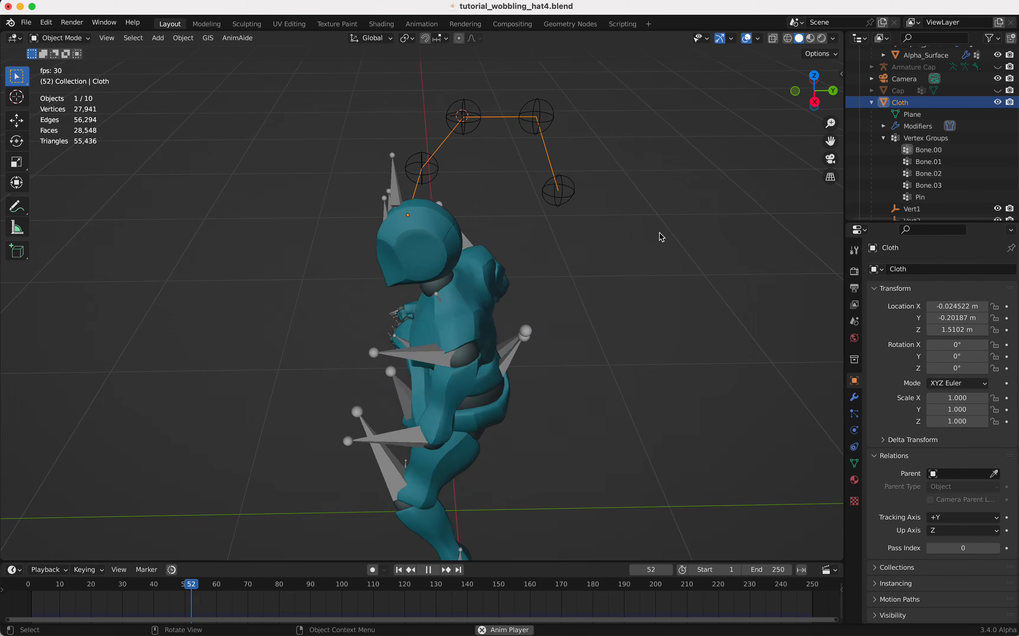
{"action": "key", "text": "space"}
{"action": "key", "text": "shift+Left"}
{"action": "key", "text": "space"}
{"action": "key", "text": "space"}
{"action": "key", "text": "shift+Left"}
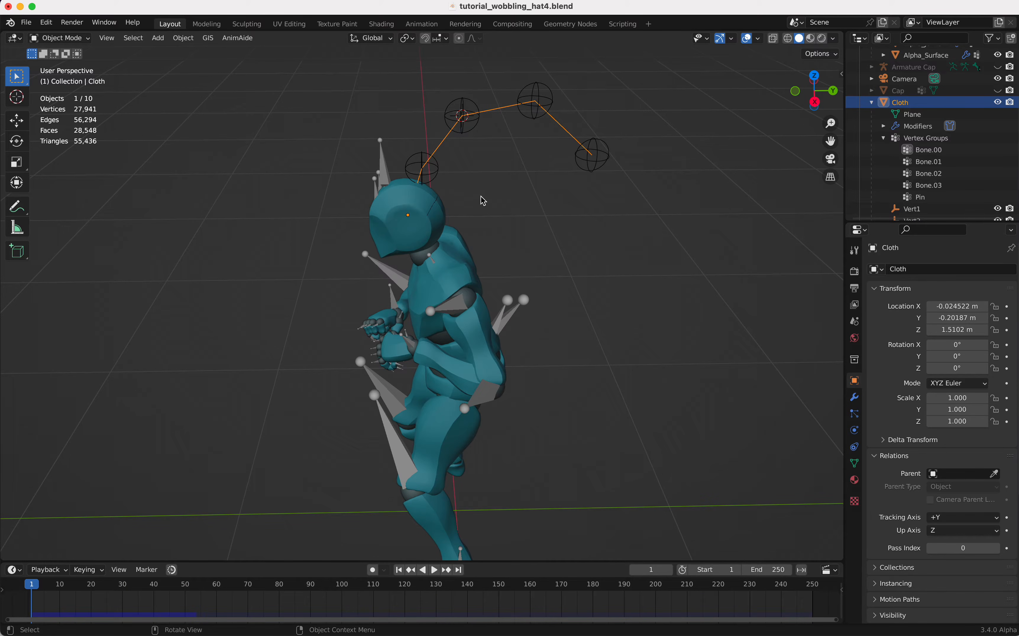
Step: Unhide the Armature Cap and the Cap mesh in the viewport
{"action": "scroll", "coordinate": [944, 88], "scroll_direction": "up", "scroll_amount": 2}
{"action": "left_click", "coordinate": [998, 86]}
{"action": "left_click", "coordinate": [998, 109]}
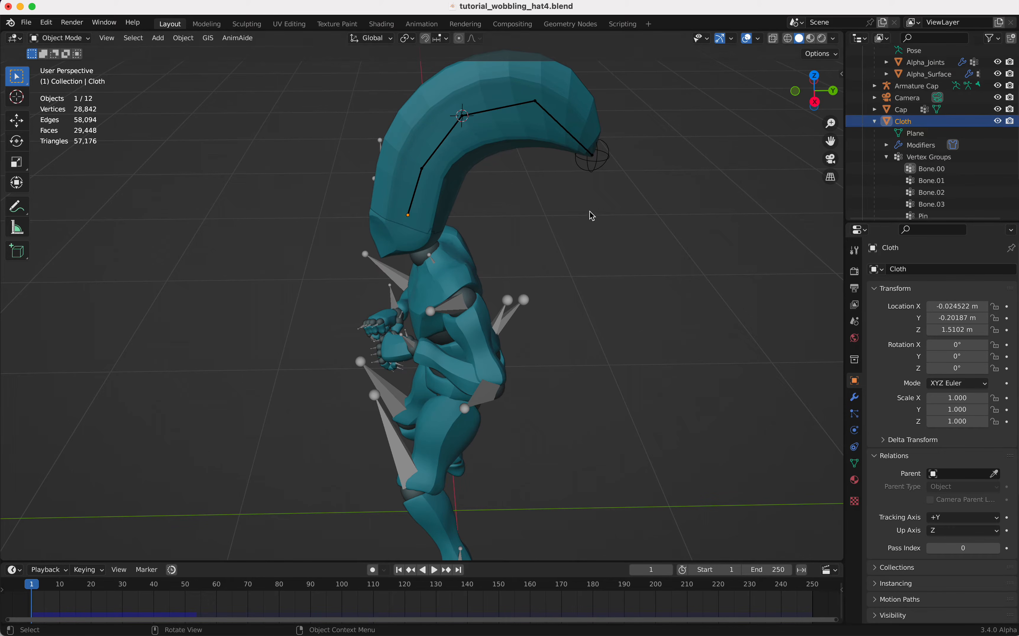
{"action": "scroll", "coordinate": [592, 216], "scroll_direction": "left", "scroll_amount": 5}
{"action": "scroll", "coordinate": [592, 215], "scroll_direction": "right", "scroll_amount": 5}
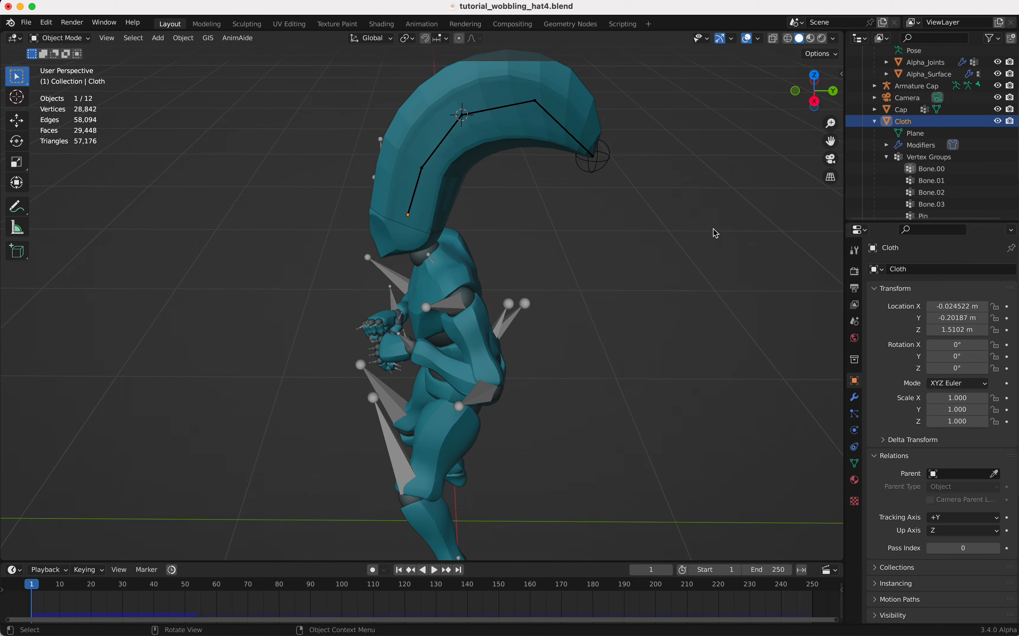
Step: Look over the Armature Cap bones in Edit Mode, then return to Object Mode and hide the Cap mesh
{"action": "left_click", "coordinate": [925, 87]}
{"action": "scroll", "coordinate": [450, 219], "scroll_direction": "left", "scroll_amount": 3}
{"action": "key", "text": "Tab"}
{"action": "scroll", "coordinate": [450, 219], "scroll_direction": "right", "scroll_amount": 3}
{"action": "scroll", "coordinate": [450, 218], "scroll_direction": "left", "scroll_amount": 3}
{"action": "scroll", "coordinate": [450, 218], "scroll_direction": "right", "scroll_amount": 2}
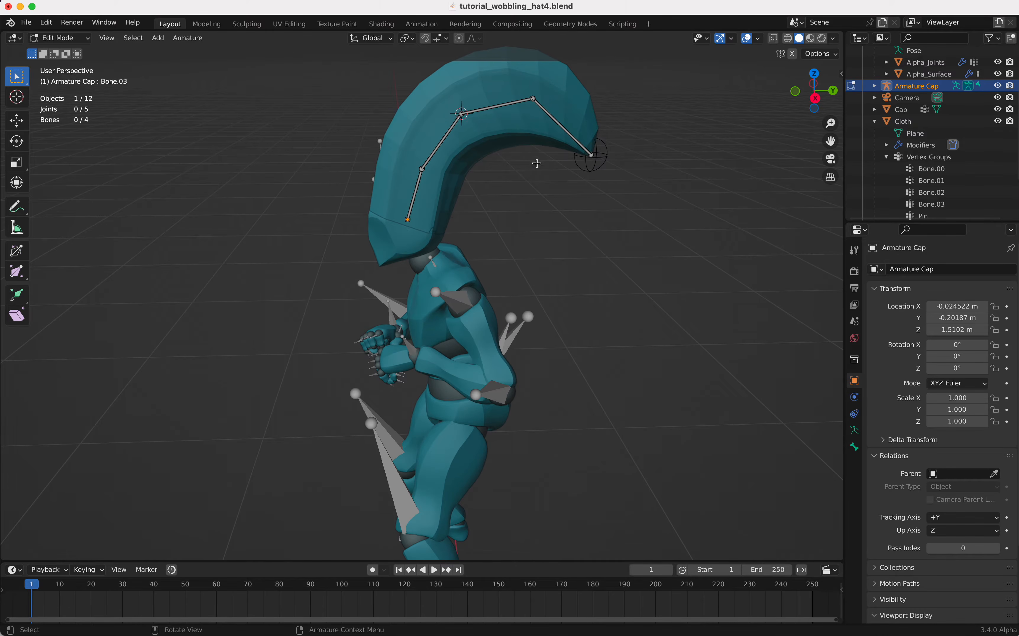
{"action": "key", "text": "Tab"}
{"action": "left_click", "coordinate": [517, 139]}
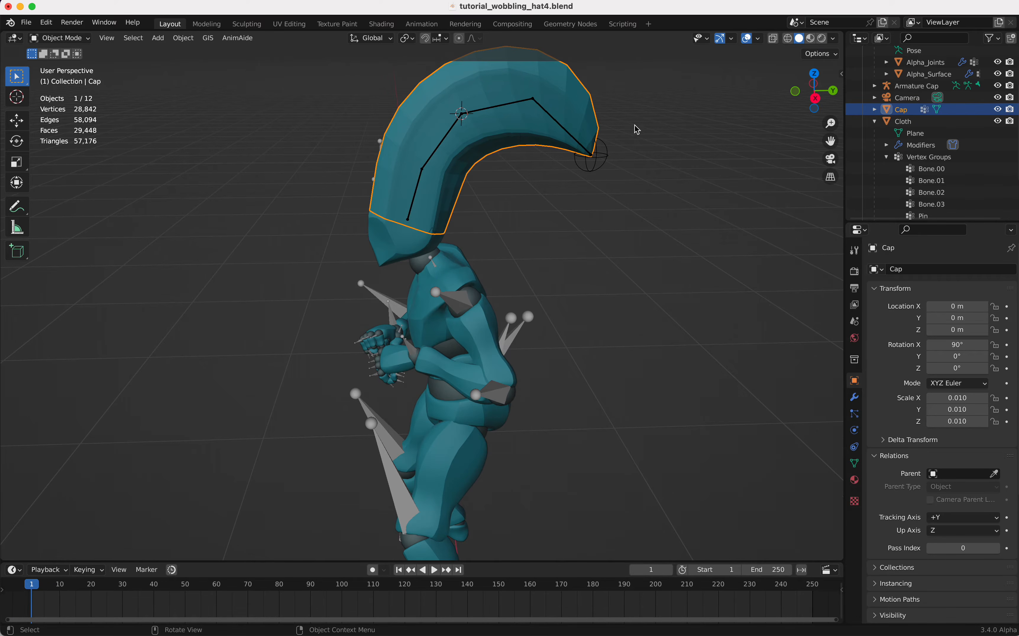
{"action": "left_click", "coordinate": [998, 109]}
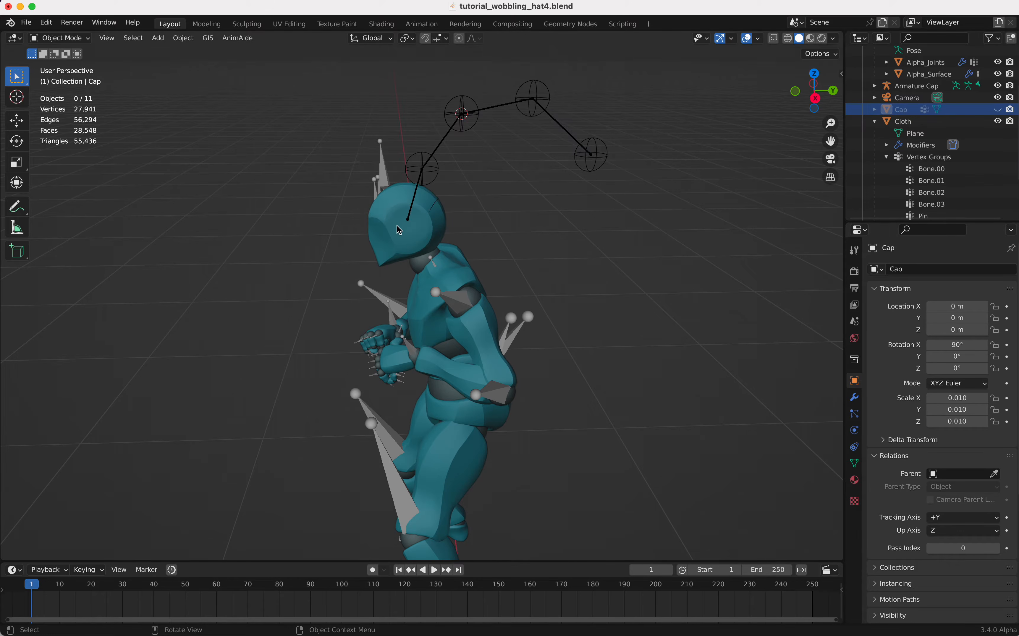
{"action": "scroll", "coordinate": [398, 230], "scroll_direction": "up", "scroll_amount": 3}
{"action": "scroll", "coordinate": [398, 229], "scroll_direction": "right", "scroll_amount": 3}
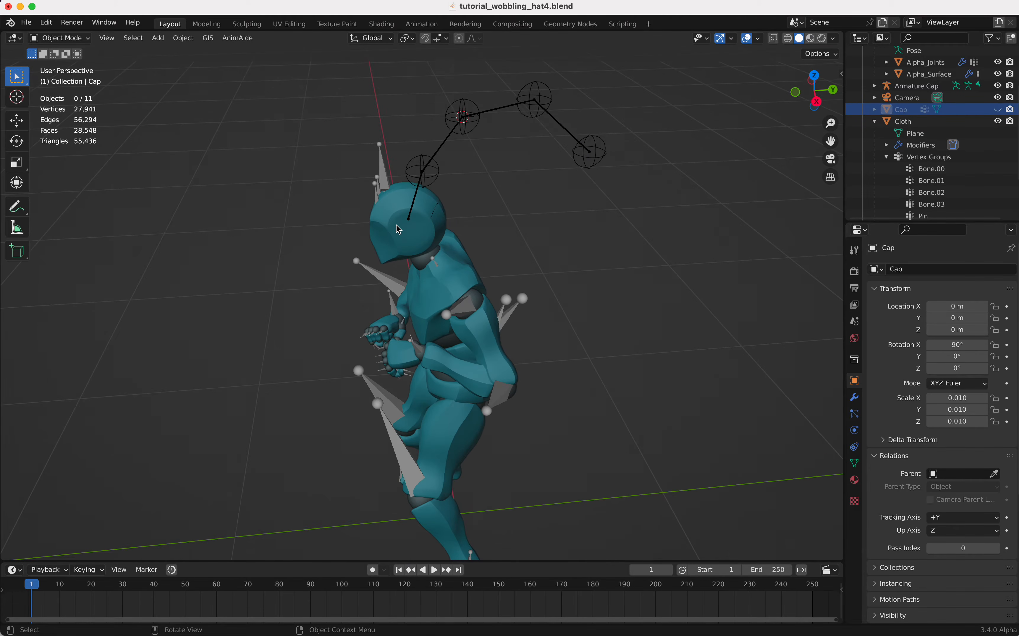
Step: In the Armature Cap's Edit Mode, clear the parent of Bone.00 at the free end of the chain
{"action": "left_click", "coordinate": [418, 197]}
{"action": "key", "text": "Tab"}
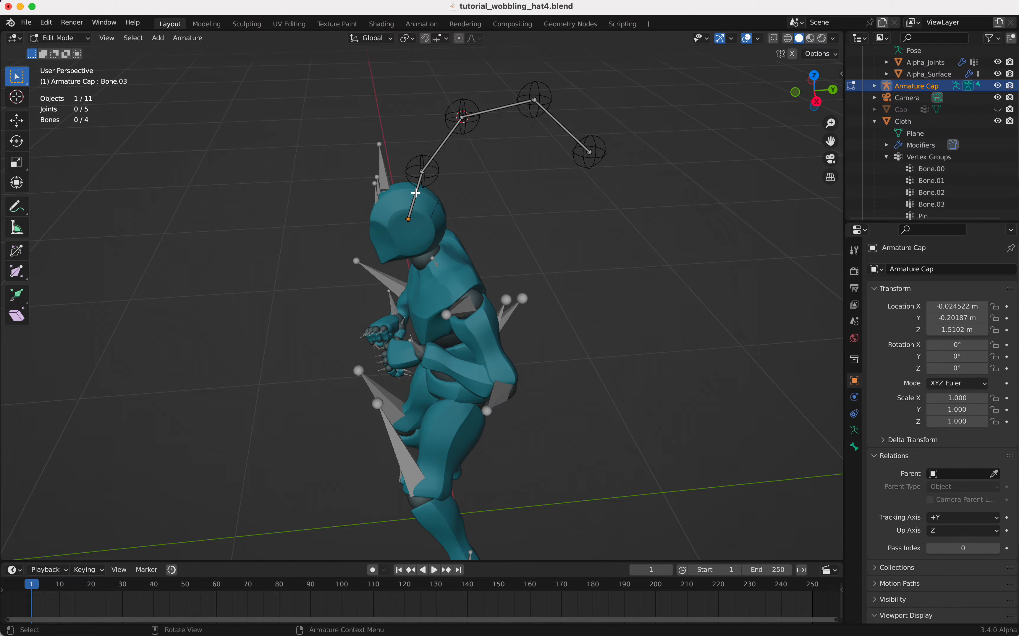
{"action": "left_click", "coordinate": [444, 144]}
{"action": "key", "text": "Tab"}
{"action": "key", "text": "Tab"}
{"action": "left_click", "coordinate": [509, 107]}
{"action": "left_click", "coordinate": [559, 121]}
{"action": "left_click", "coordinate": [857, 449]}
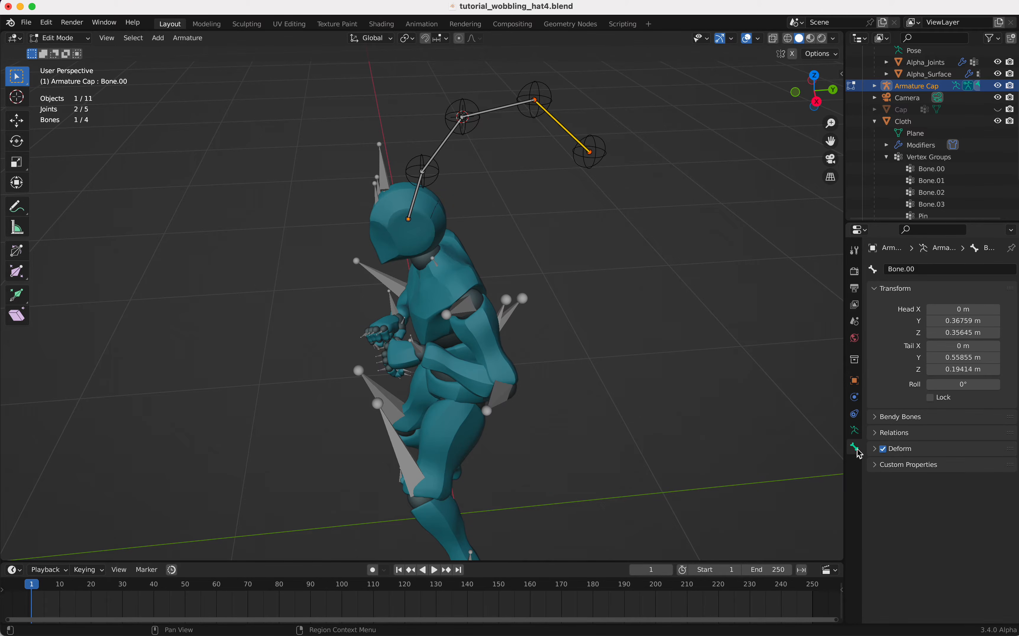
{"action": "left_click", "coordinate": [879, 435]}
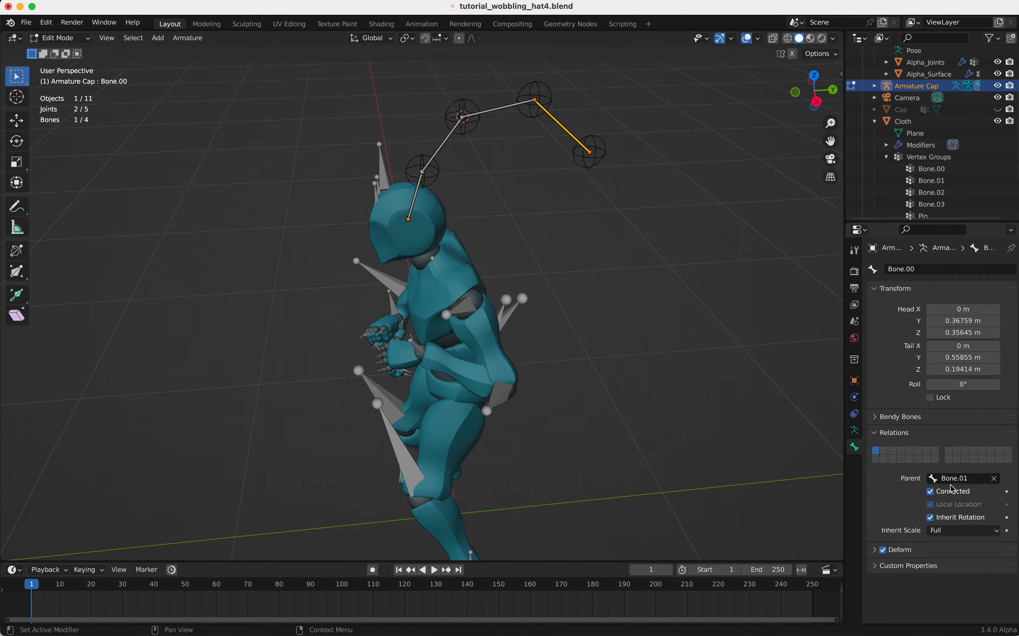
{"action": "left_click", "coordinate": [996, 479]}
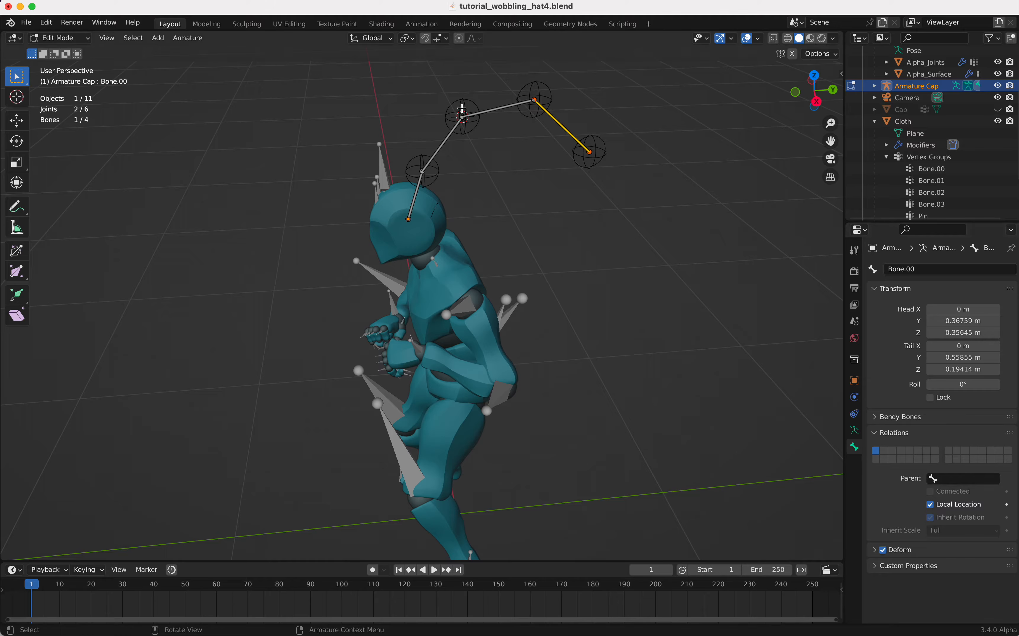
Step: Clear the parents of Bone.01 and Bone.02 in the cap armature
{"action": "left_click", "coordinate": [497, 112]}
{"action": "left_click", "coordinate": [995, 478]}
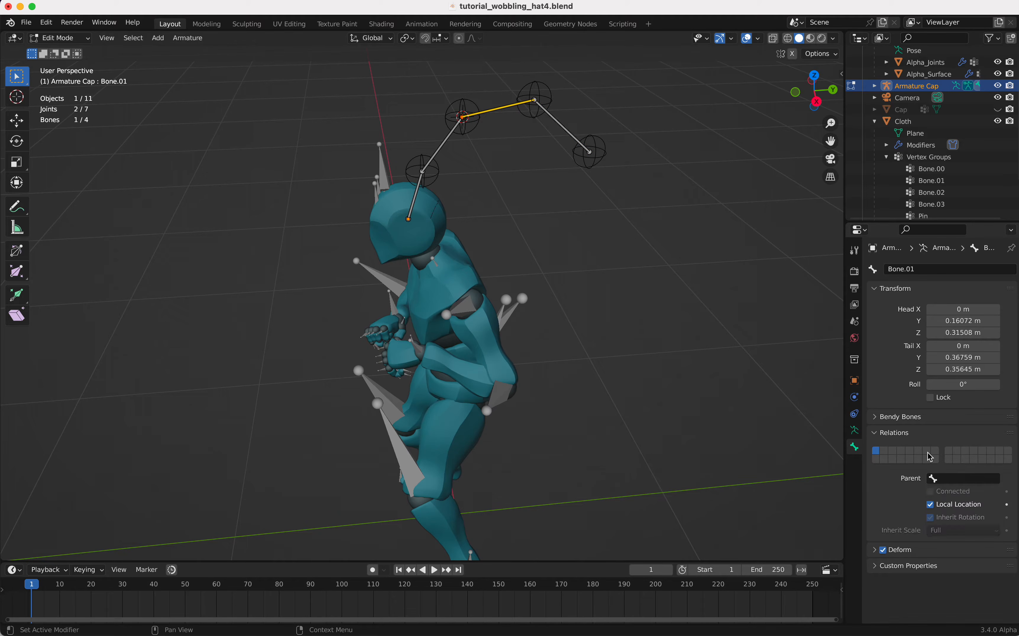
{"action": "left_click", "coordinate": [447, 146]}
{"action": "left_click", "coordinate": [988, 480]}
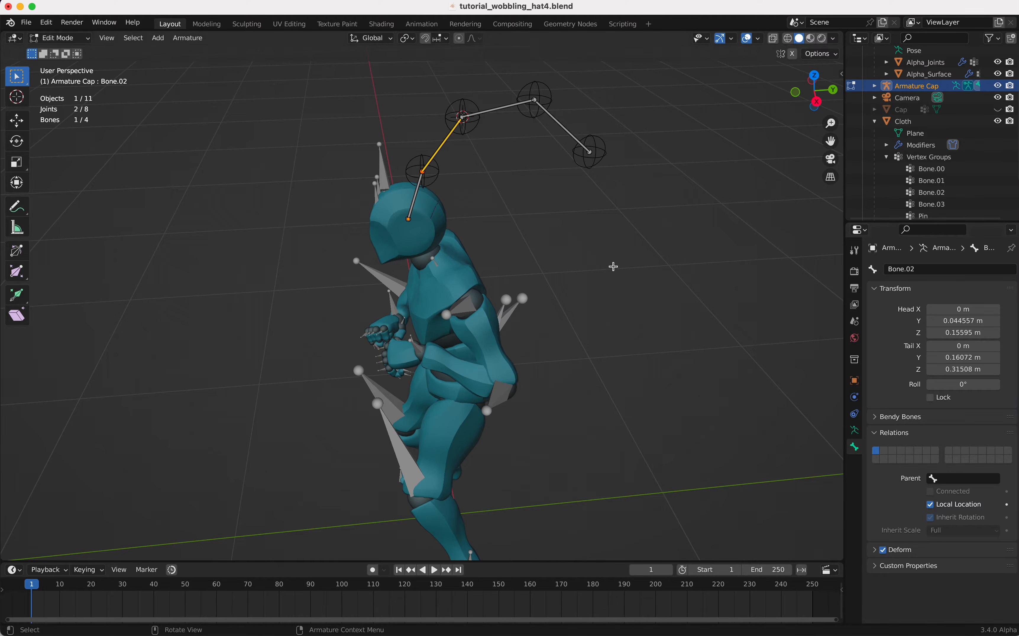
Step: In Pose Mode, add a Copy Location constraint to Bone.02 with the Vert3 empty as its target
{"action": "key", "text": "ctrl+Tab"}
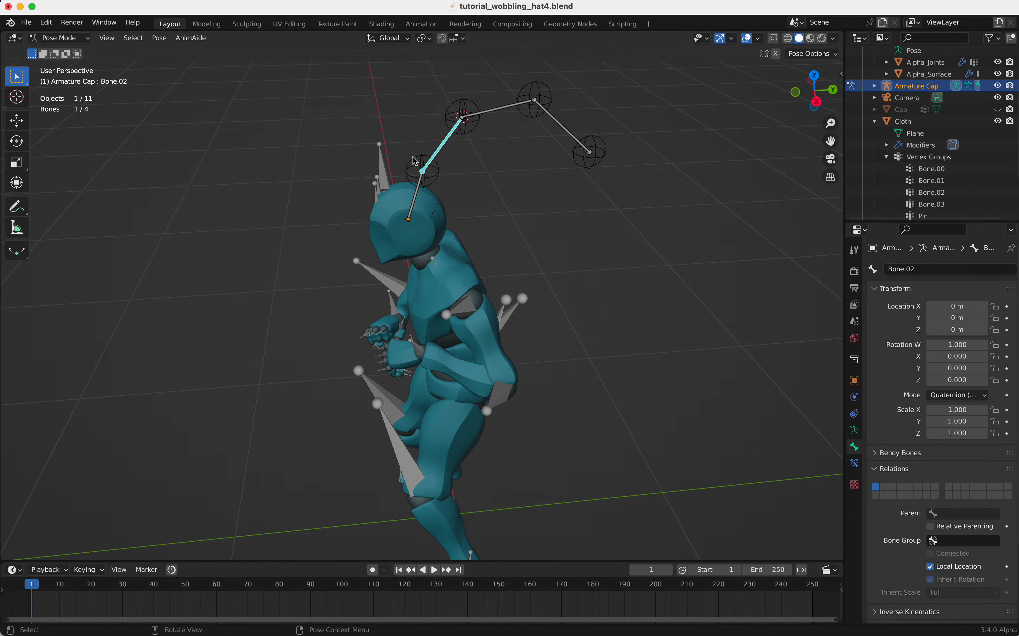
{"action": "left_click", "coordinate": [855, 464]}
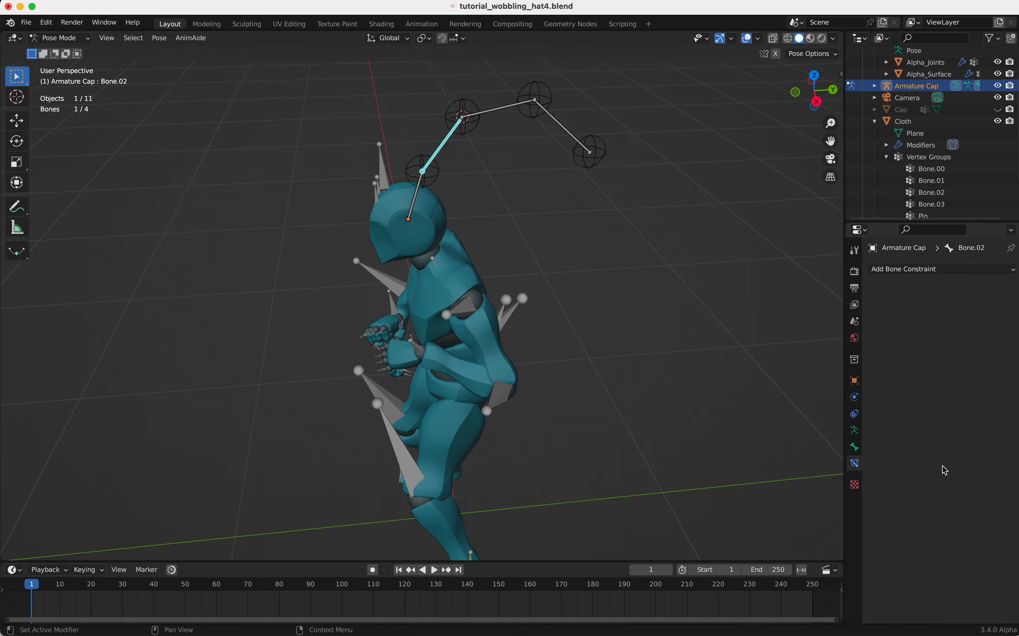
{"action": "left_click", "coordinate": [913, 272]}
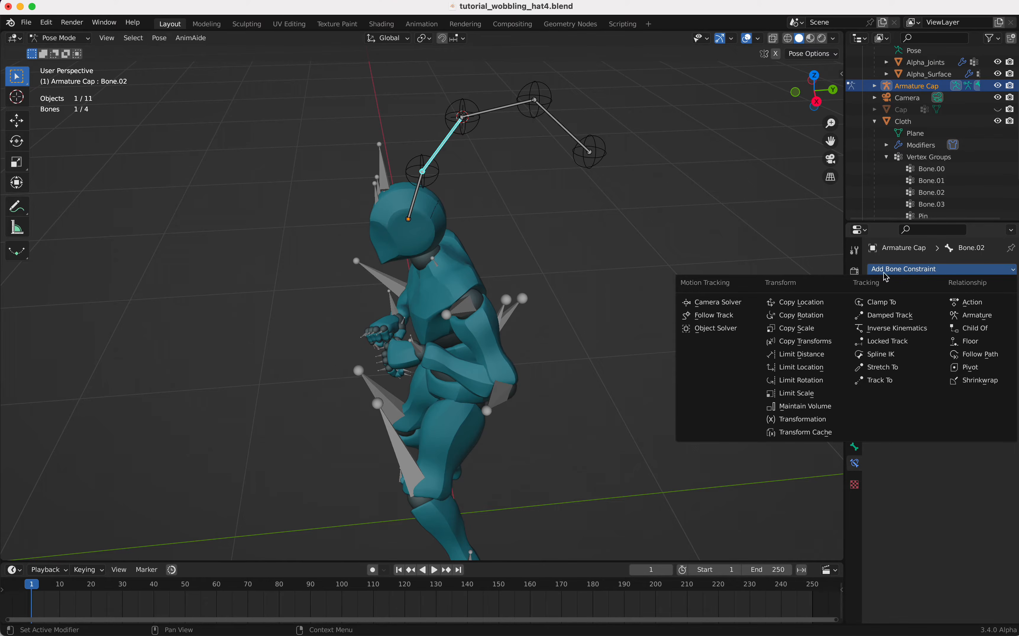
{"action": "left_click", "coordinate": [828, 304]}
{"action": "left_click", "coordinate": [994, 306]}
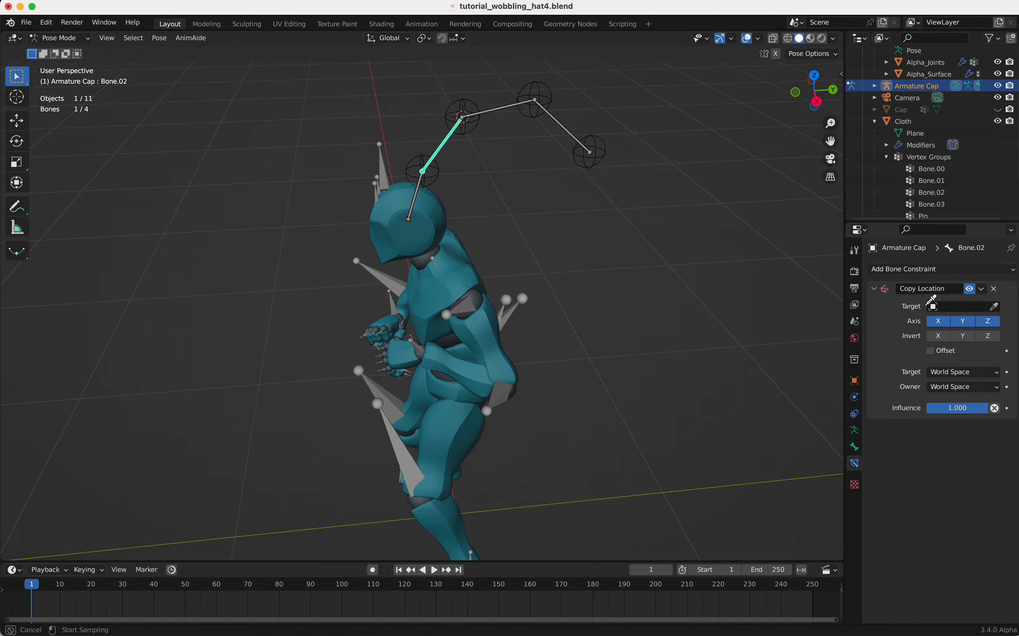
{"action": "left_click", "coordinate": [444, 169]}
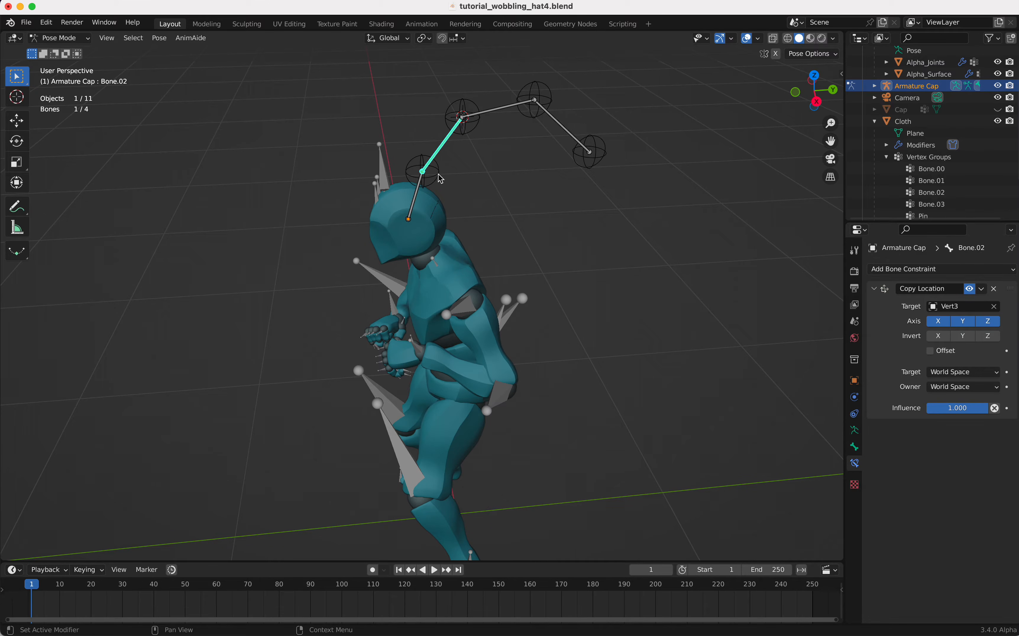
Step: Add a Damped Track constraint to Bone.02 targeting the Vert2 empty
{"action": "left_click", "coordinate": [918, 270]}
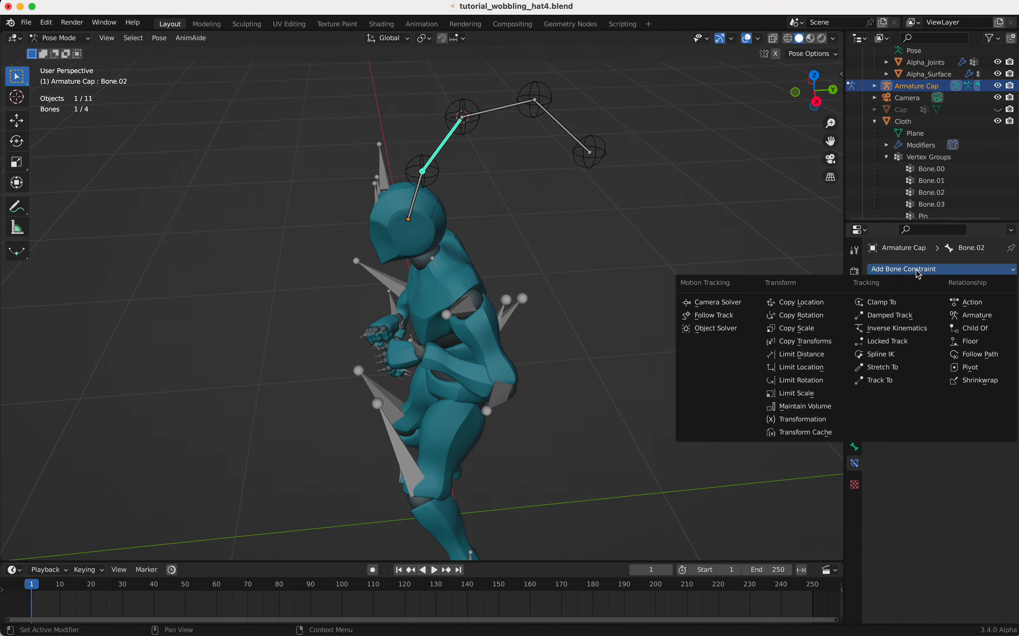
{"action": "left_click", "coordinate": [900, 316]}
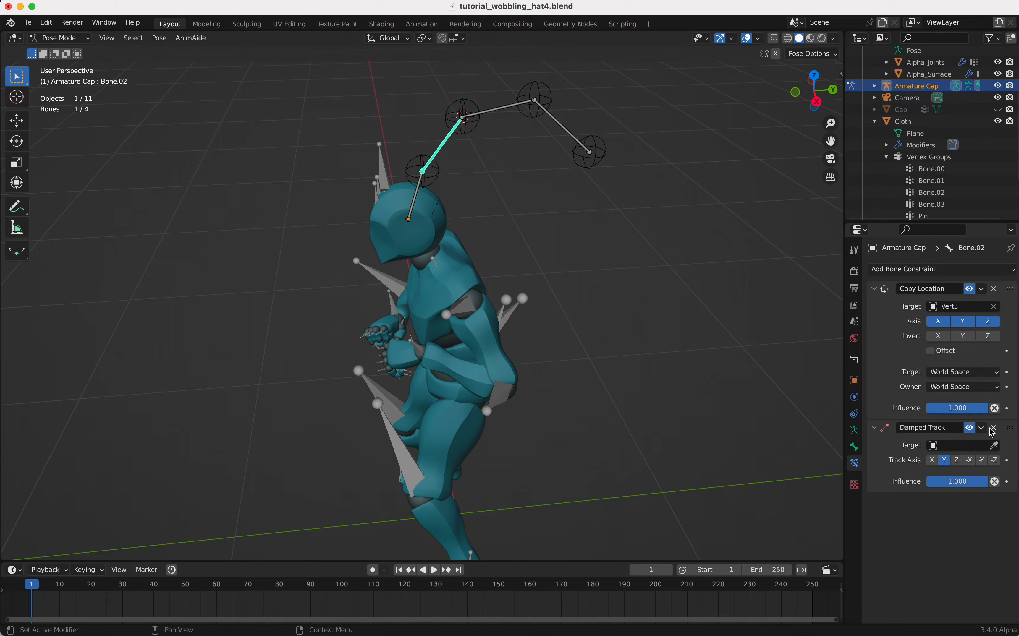
{"action": "left_click", "coordinate": [994, 445]}
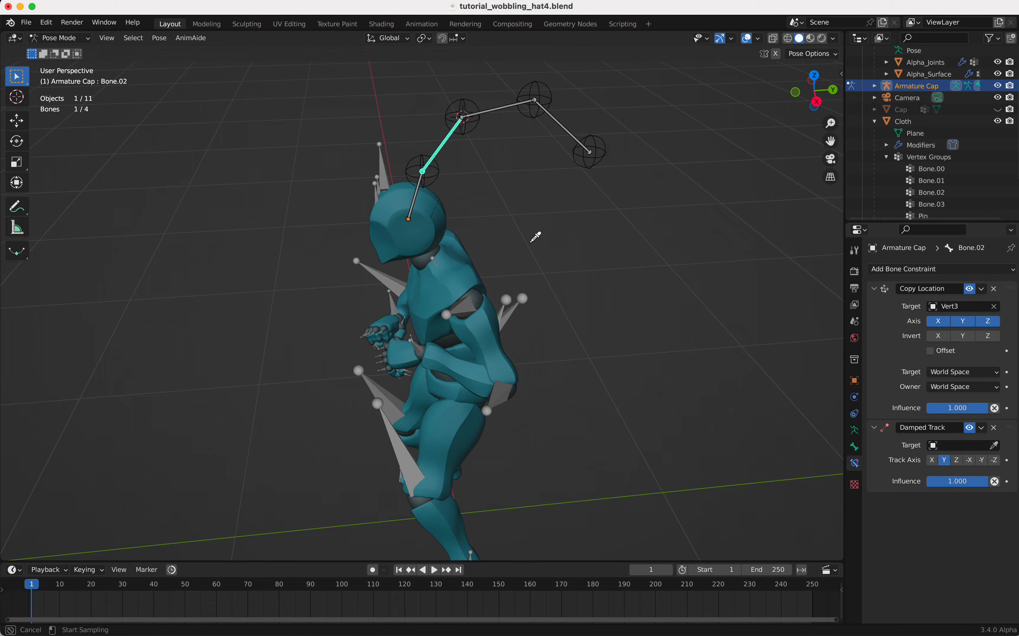
{"action": "left_click", "coordinate": [477, 122]}
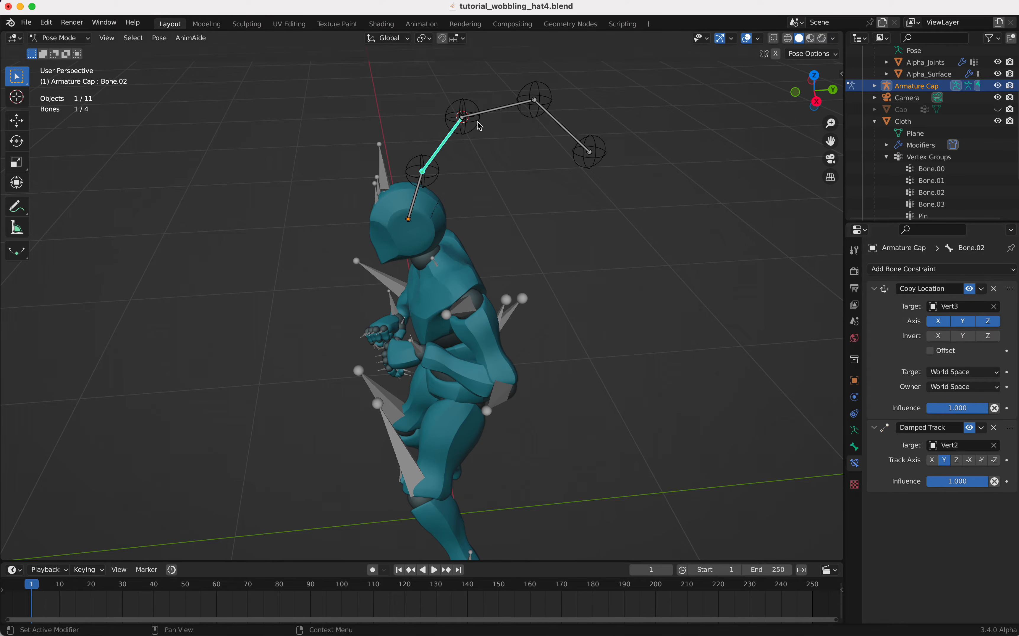
Step: Add a Copy Location constraint to Bone.01 with the Vert2 empty as its target
{"action": "left_click", "coordinate": [496, 112]}
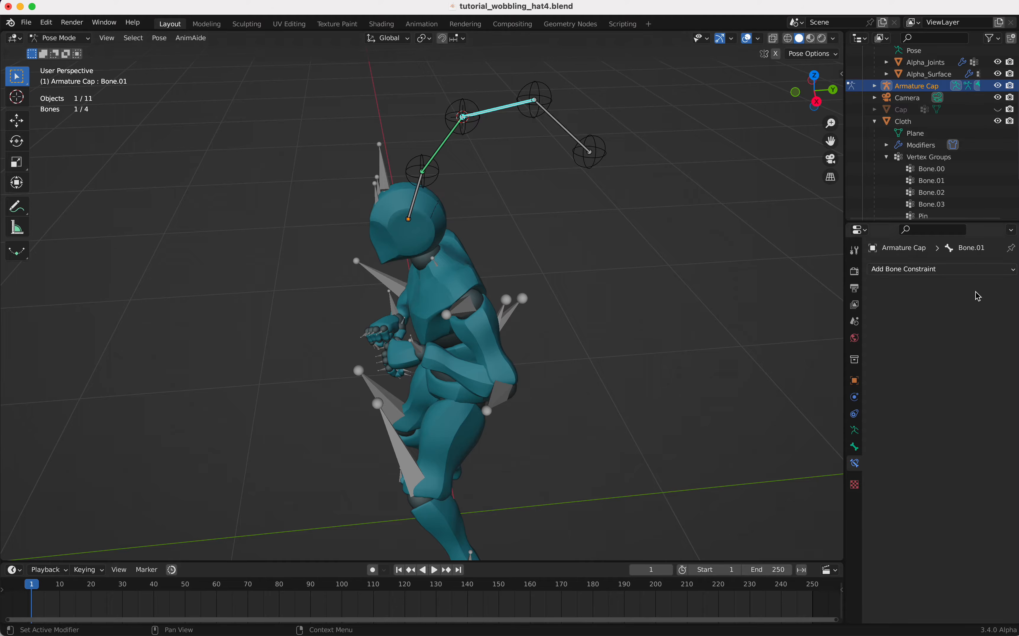
{"action": "left_click", "coordinate": [955, 270]}
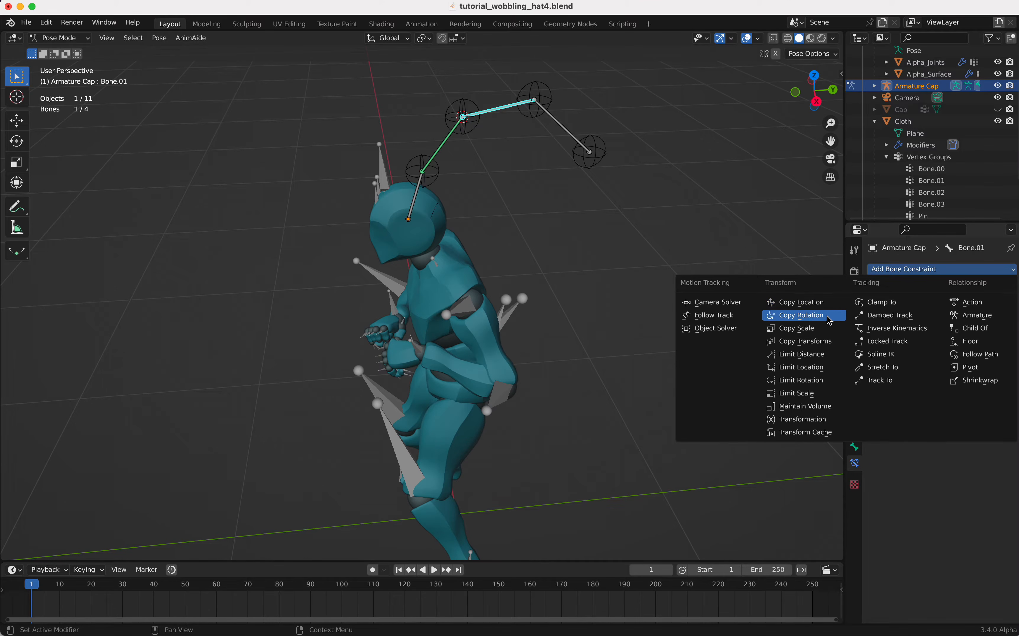
{"action": "left_click", "coordinate": [823, 303]}
{"action": "left_click", "coordinate": [995, 307]}
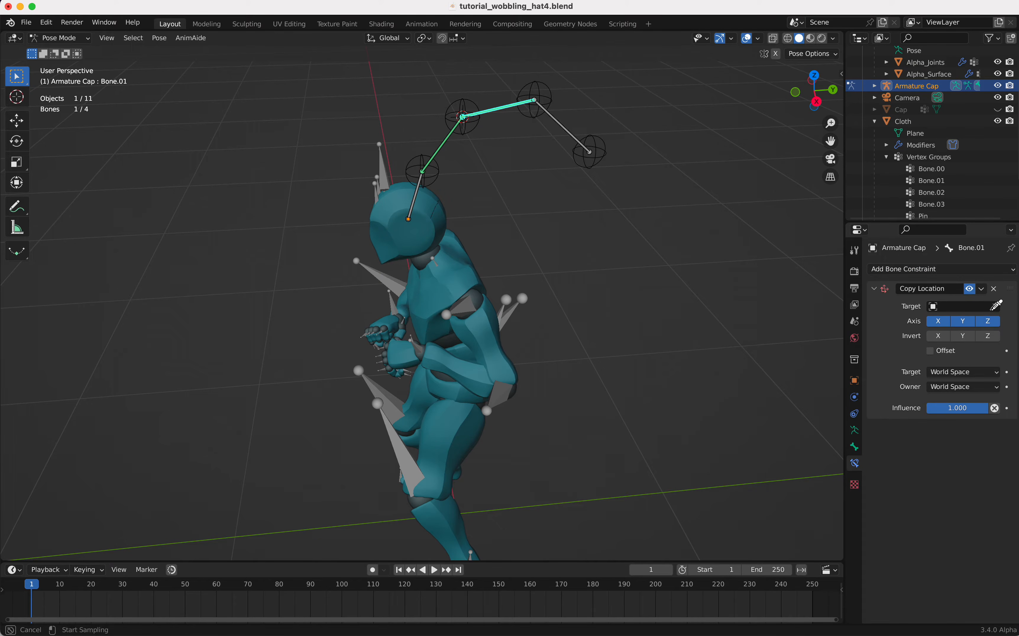
{"action": "left_click", "coordinate": [463, 113]}
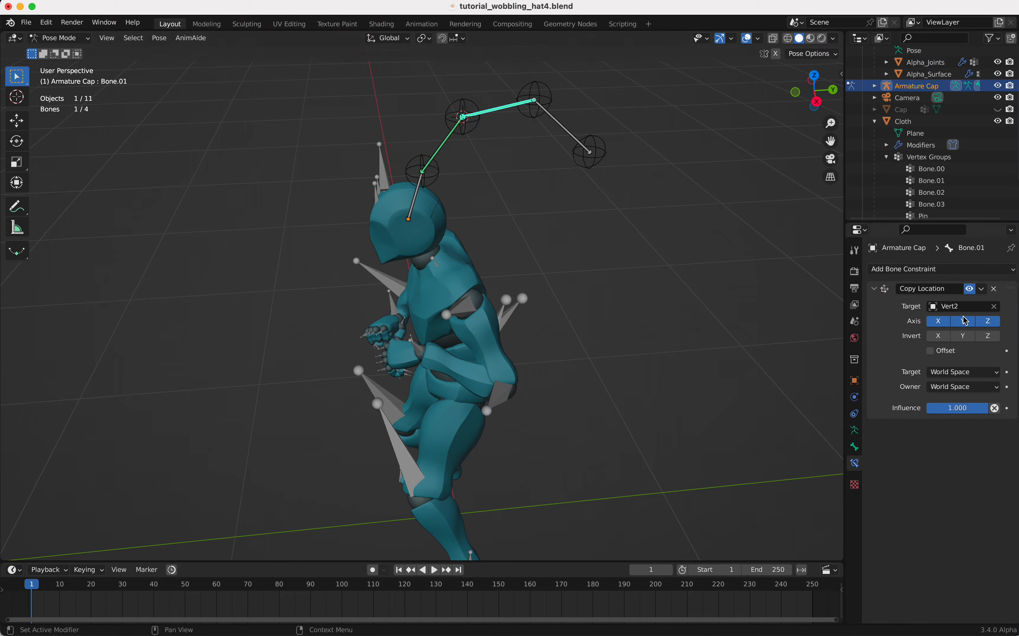
Step: Add a Damped Track constraint to Bone.01 targeting the Vert1 empty
{"action": "left_click", "coordinate": [924, 270]}
{"action": "left_click", "coordinate": [909, 316]}
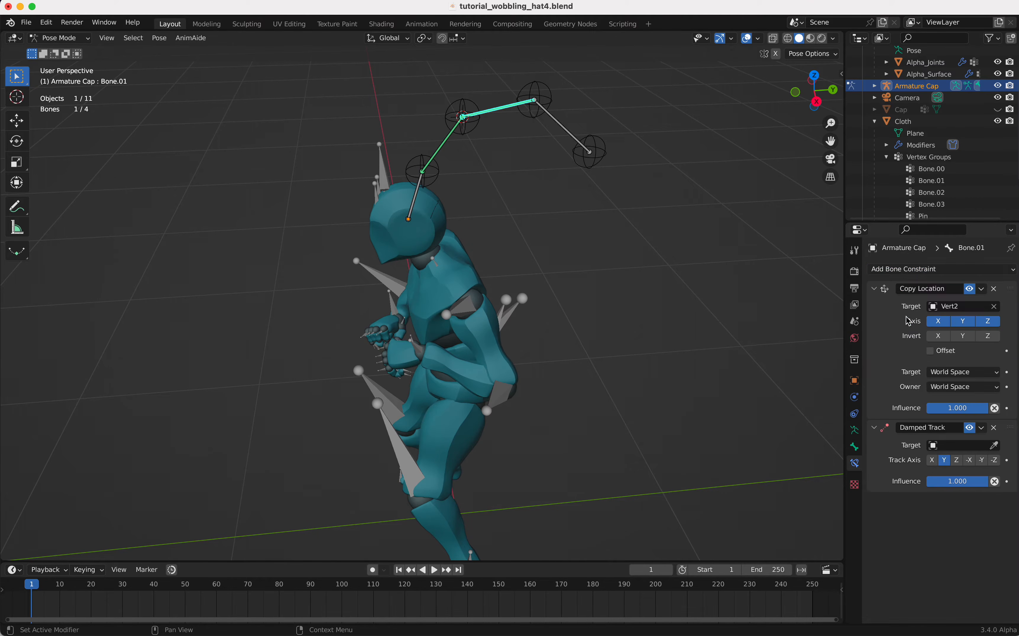
{"action": "left_click", "coordinate": [995, 445]}
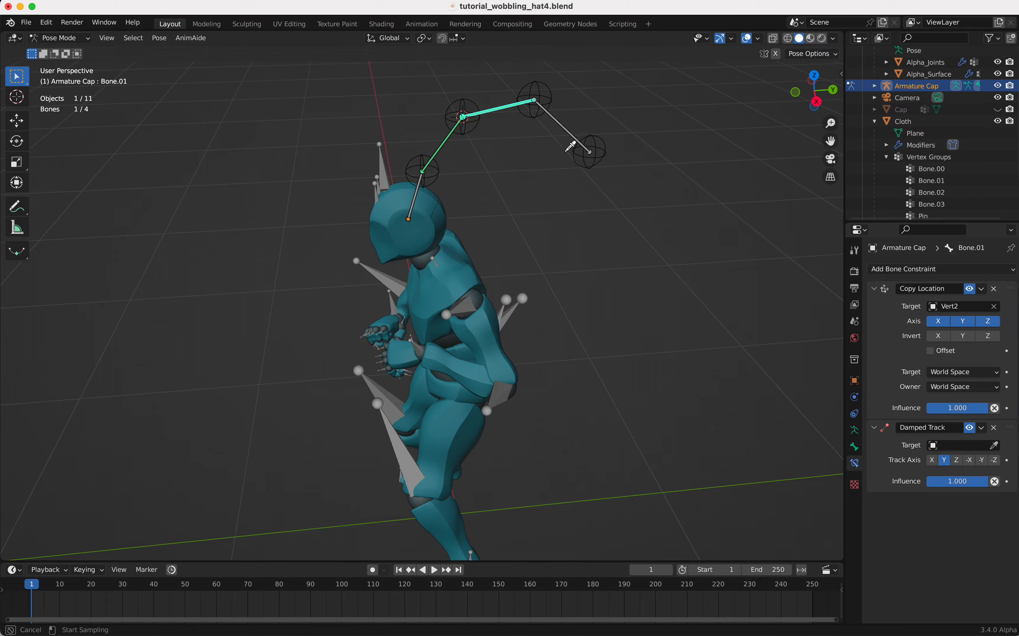
{"action": "left_click", "coordinate": [558, 93]}
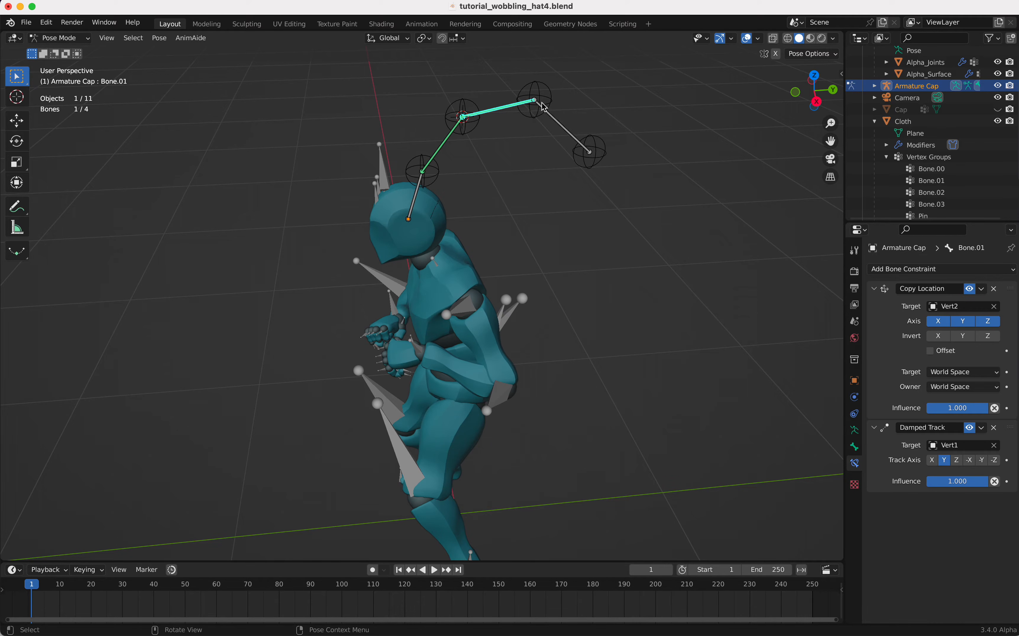
Step: Add a Copy Location constraint to Bone.00 with the Vert1 empty as its target
{"action": "left_click", "coordinate": [561, 129]}
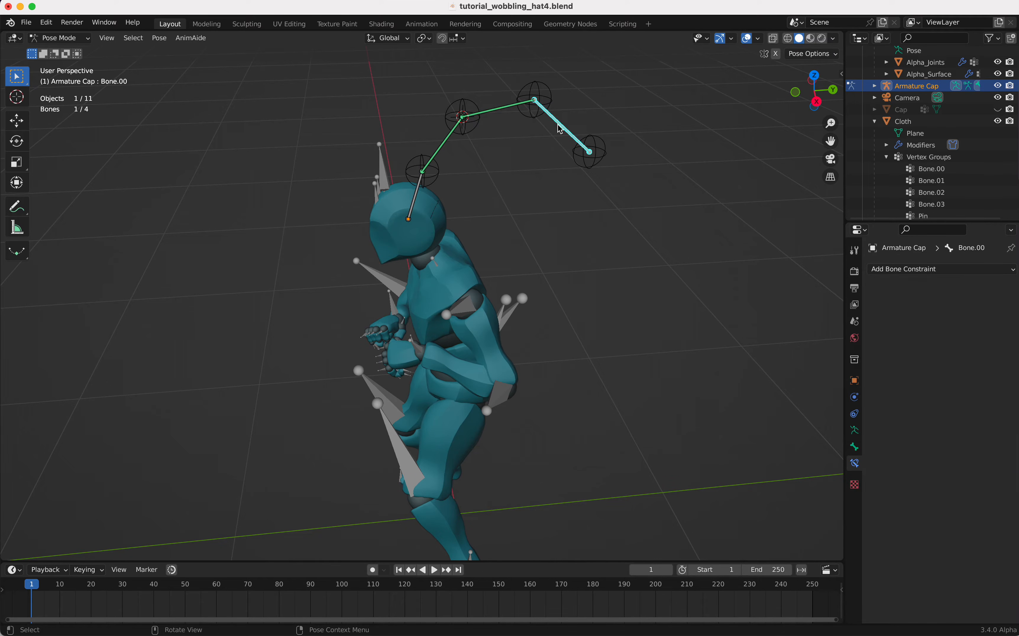
{"action": "left_click", "coordinate": [942, 270]}
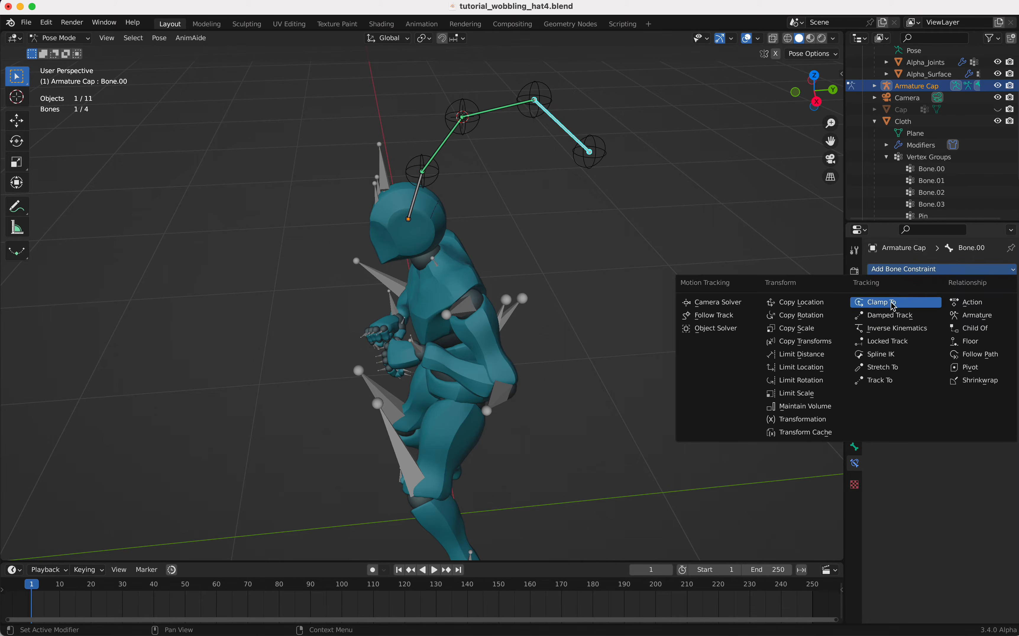
{"action": "left_click", "coordinate": [831, 310]}
{"action": "left_click", "coordinate": [996, 306]}
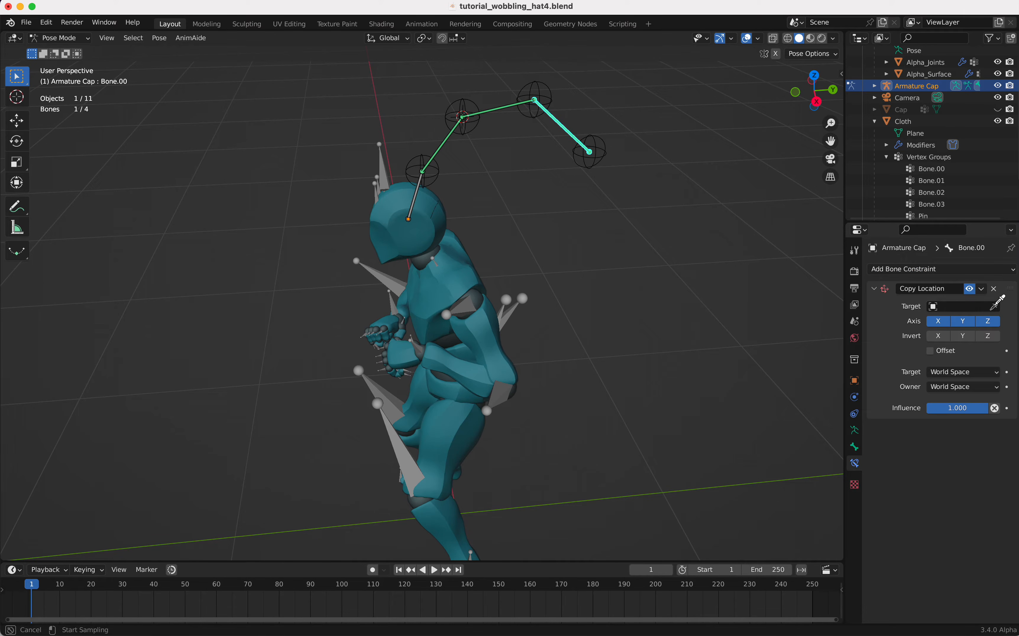
{"action": "left_click", "coordinate": [531, 71]}
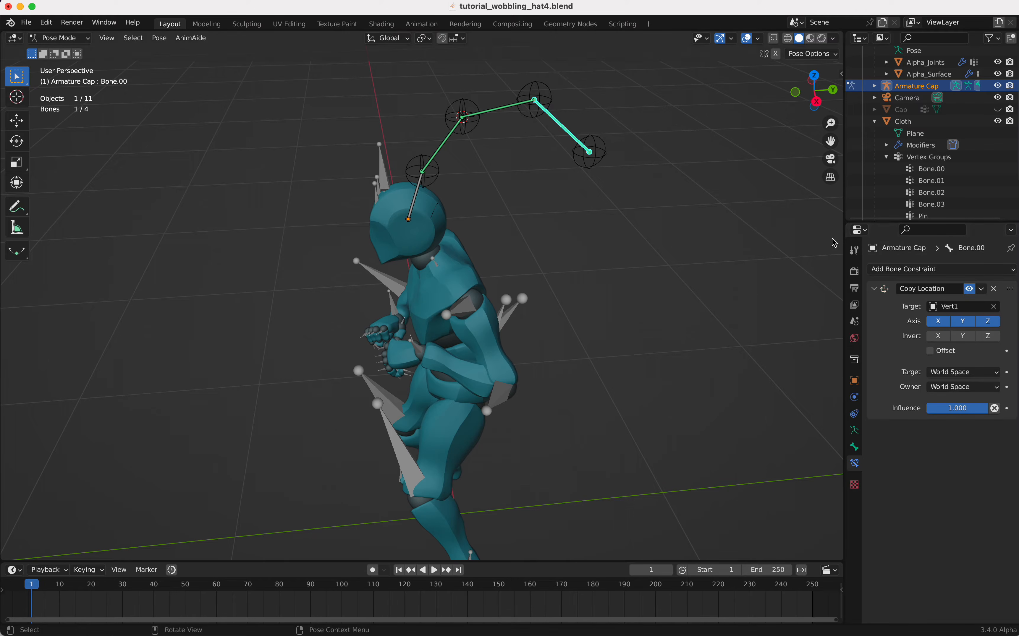
Step: Add a Damped Track constraint to Bone.00 targeting the Vert4 empty at the chain's free end
{"action": "left_click", "coordinate": [900, 271]}
{"action": "left_click", "coordinate": [899, 299]}
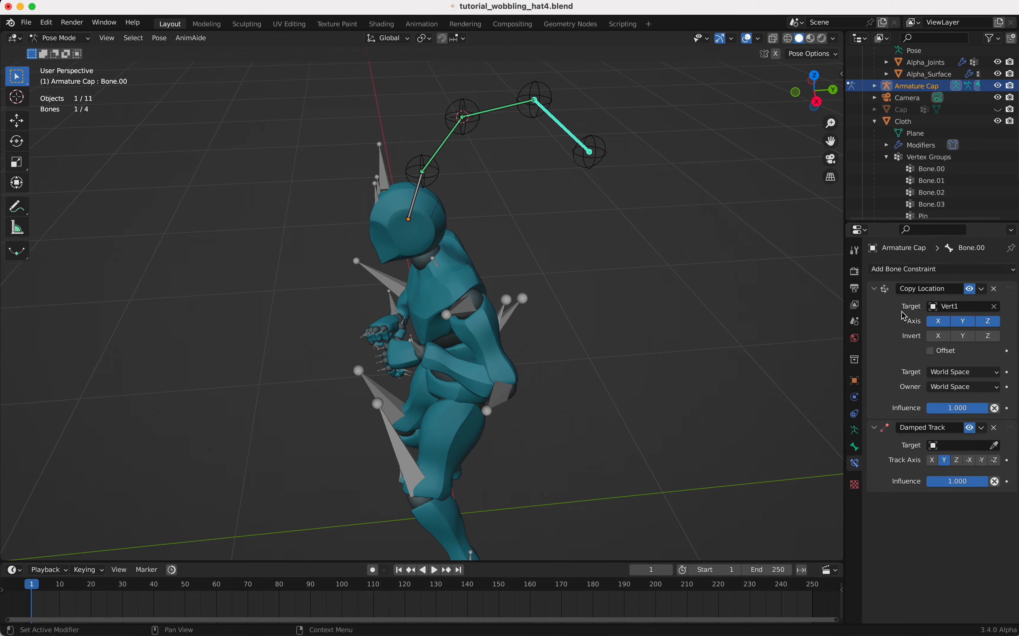
{"action": "left_click", "coordinate": [995, 445]}
{"action": "left_click", "coordinate": [602, 147]}
Step: Return the cap armature to Object Mode and save the file
{"action": "key", "text": "Tab"}
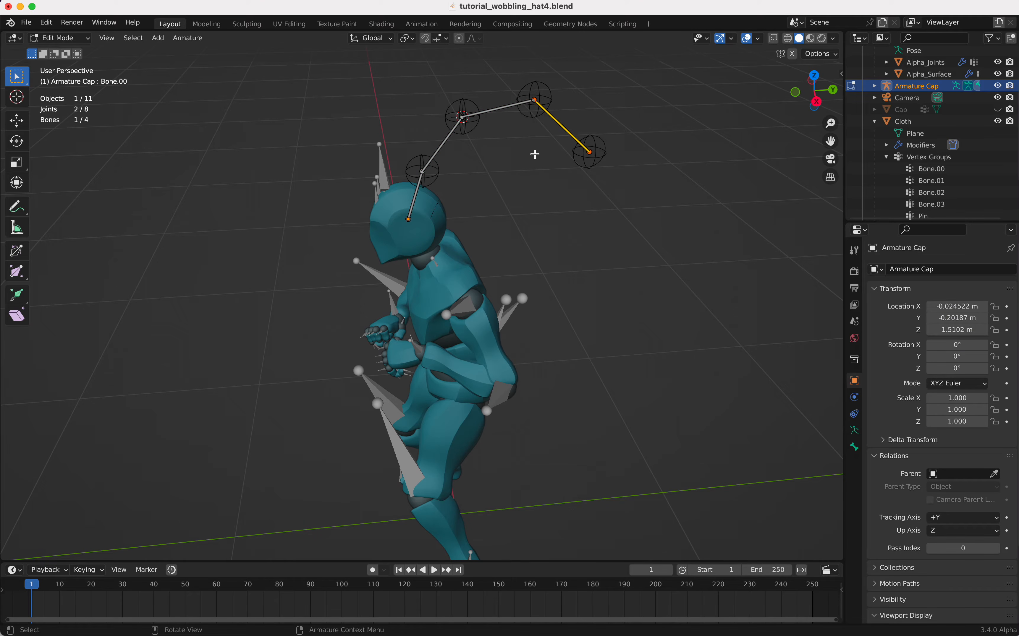
{"action": "key", "text": "ctrl+Tab"}
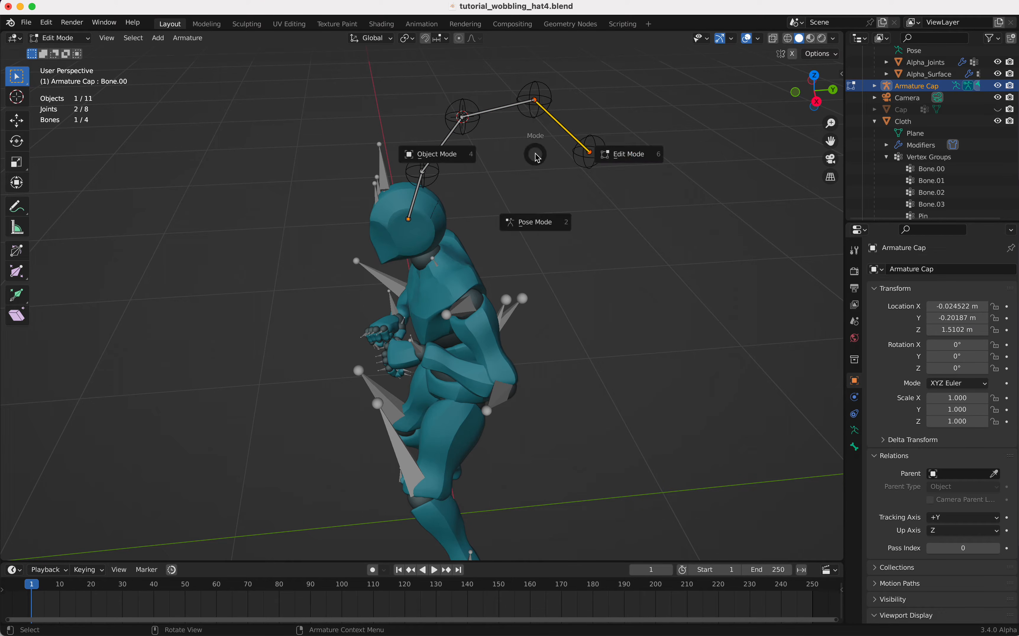
{"action": "left_click", "coordinate": [463, 155]}
{"action": "key", "text": "super+s"}
Step: Play the animation from frame 1 to check how the cap bones follow the empties, and return to the first frame
{"action": "key", "text": "space"}
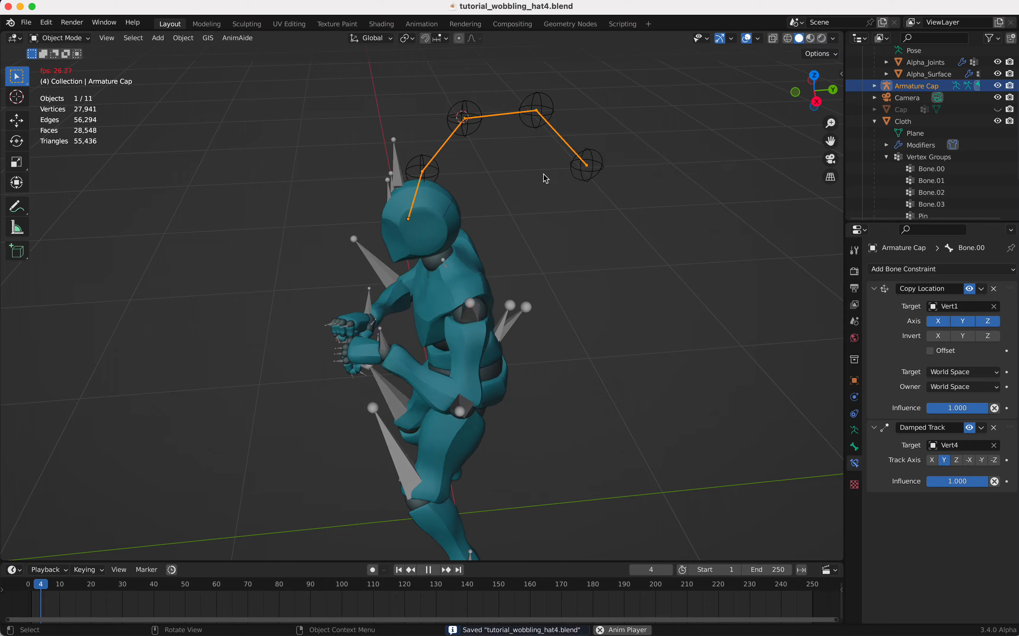
{"action": "key", "text": "space"}
{"action": "key", "text": "shift+Left"}
{"action": "key", "text": "space"}
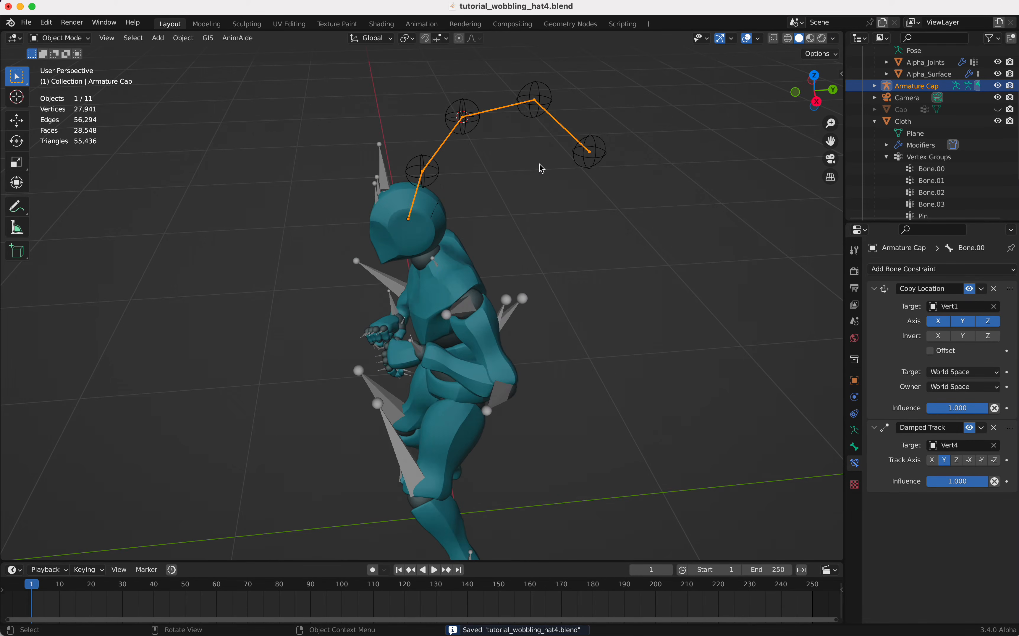
{"action": "key", "text": "Escape"}
{"action": "key", "text": "space"}
{"action": "key", "text": "Escape"}
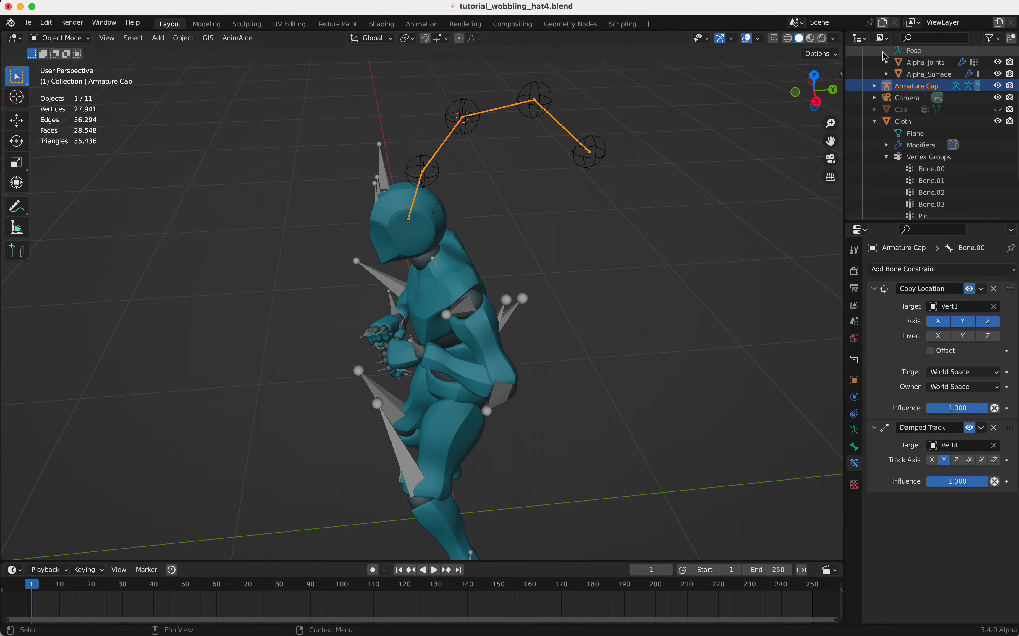
Step: Select the hidden Cap mesh and make it visible in the viewport
{"action": "left_click", "coordinate": [999, 110]}
{"action": "left_click", "coordinate": [1000, 110]}
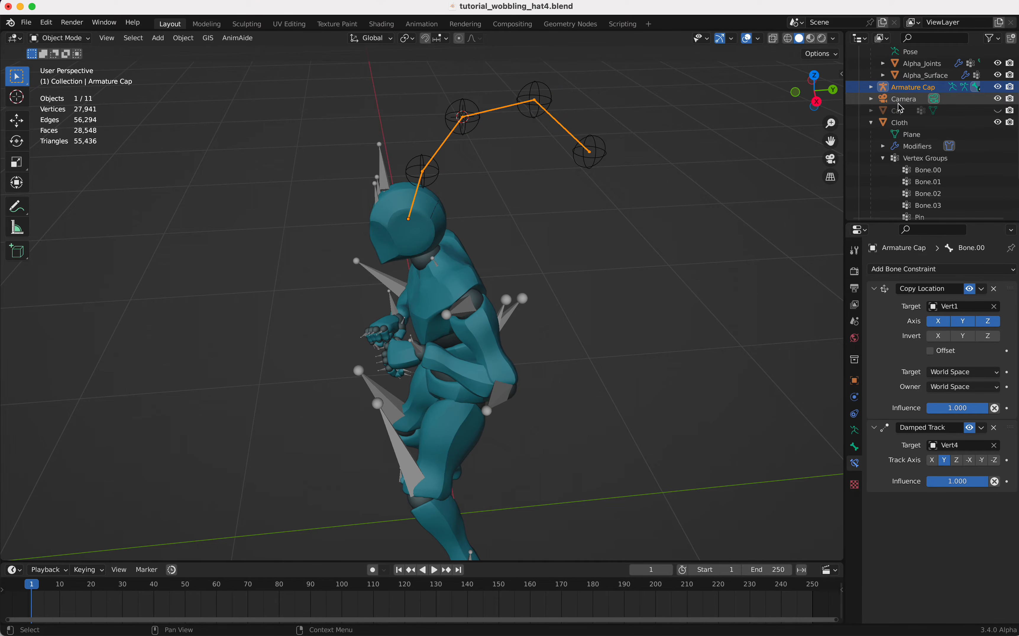
{"action": "left_click", "coordinate": [901, 111]}
{"action": "left_click", "coordinate": [999, 110]}
Step: Parent the Cap mesh to Armature Cap using Armature Deform With Automatic Weights
{"action": "middle_click_drag", "start_coordinate": [582, 182], "coordinate": [512, 136]}
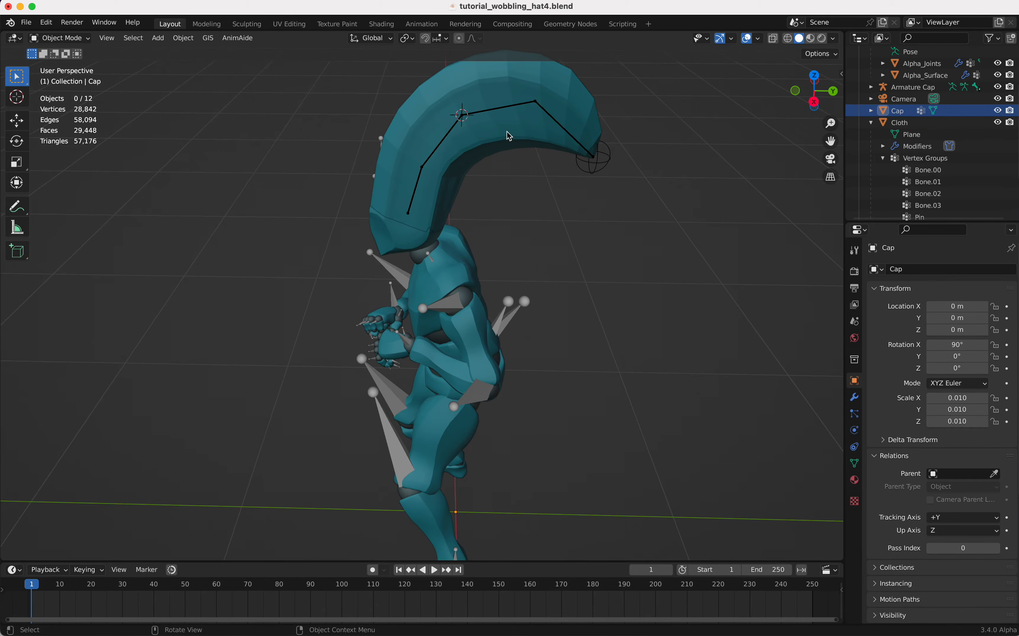
{"action": "left_click", "coordinate": [511, 112], "text": "shift"}
{"action": "left_click", "coordinate": [542, 140]}
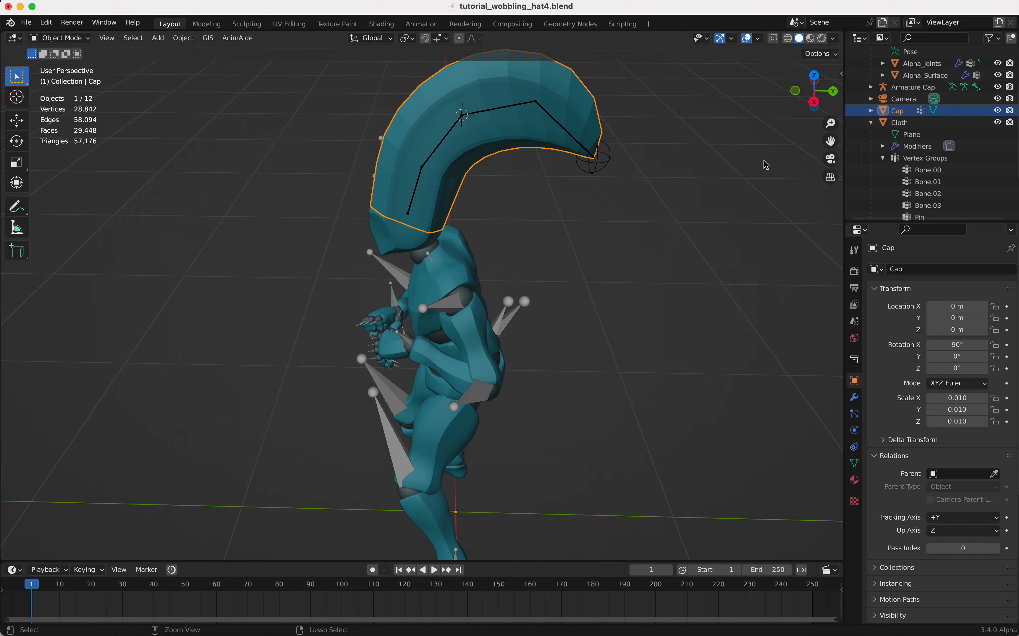
{"action": "left_click", "coordinate": [523, 110], "text": "shift"}
{"action": "left_click", "coordinate": [523, 125]}
{"action": "left_click", "coordinate": [872, 122]}
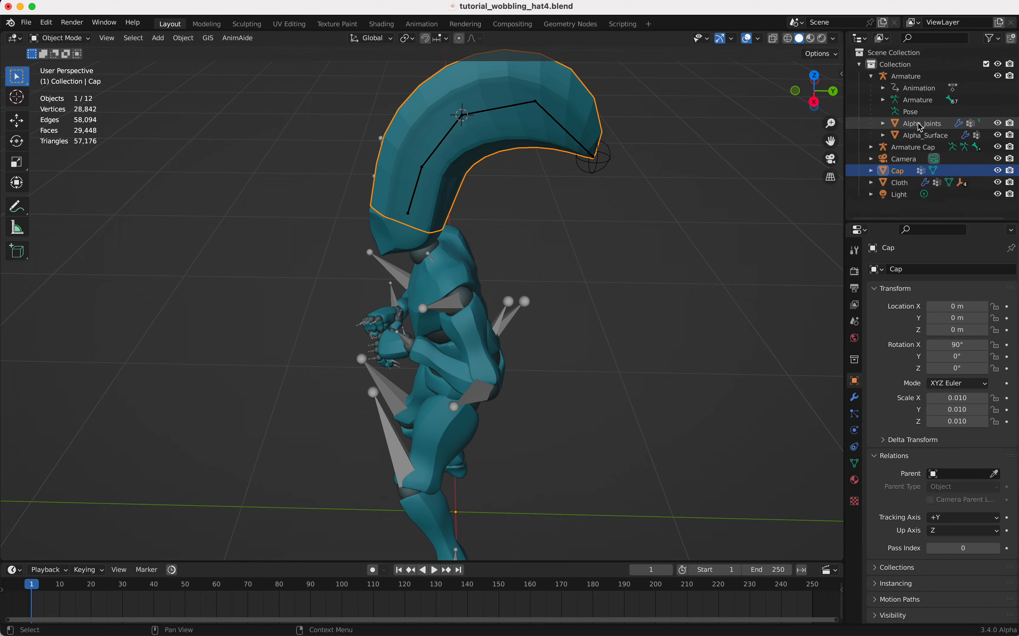
{"action": "left_click", "coordinate": [911, 147], "text": "ctrl"}
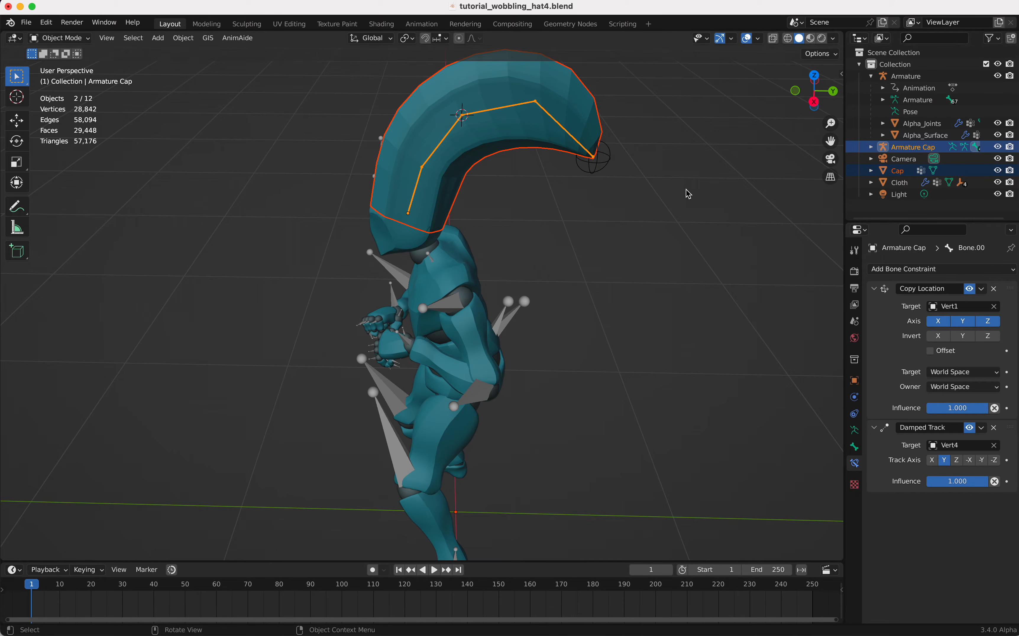
{"action": "key", "text": "ctrl+p"}
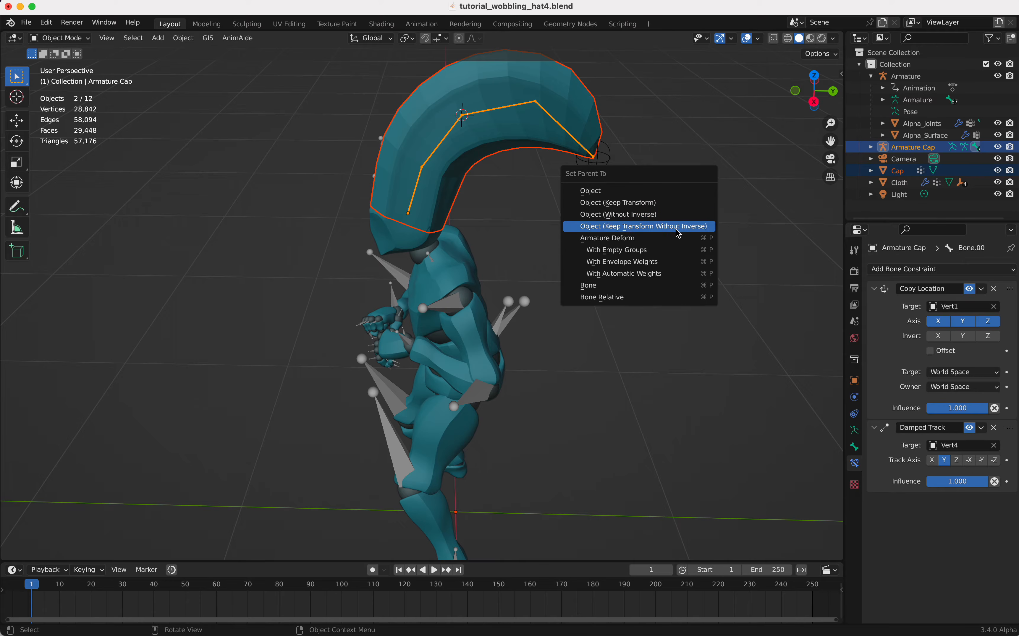
{"action": "left_click", "coordinate": [649, 274]}
{"action": "key", "text": "Tab"}
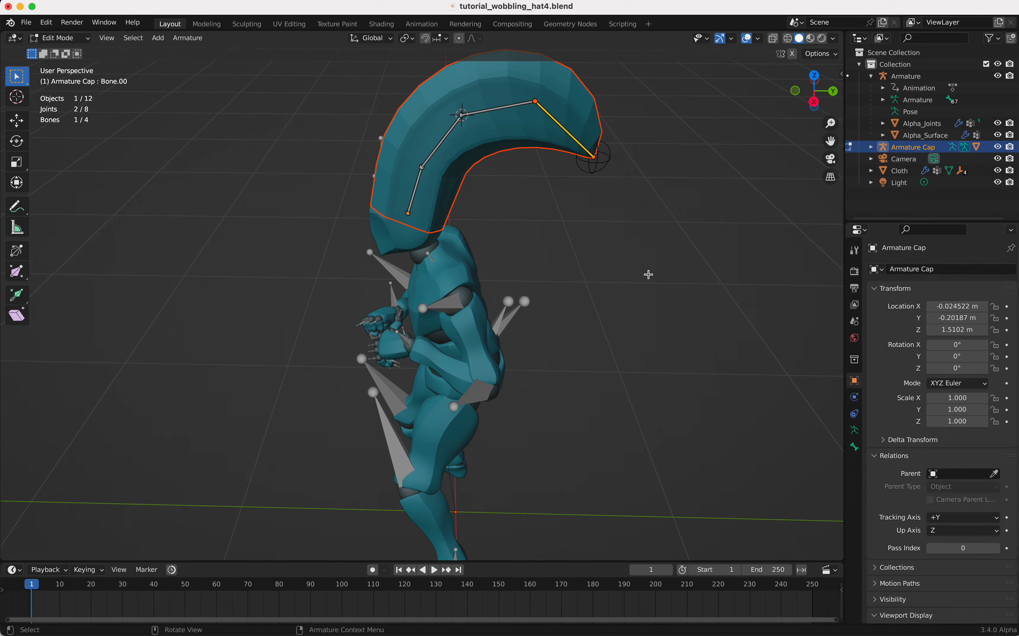
{"action": "key", "text": "Tab"}
Step: Deselect everything and play the animation to check the cap's deformation from several angles, returning to frame 1
{"action": "scroll", "coordinate": [648, 274], "scroll_direction": "down", "scroll_amount": 3}
{"action": "scroll", "coordinate": [649, 275], "scroll_direction": "down", "scroll_amount": 3}
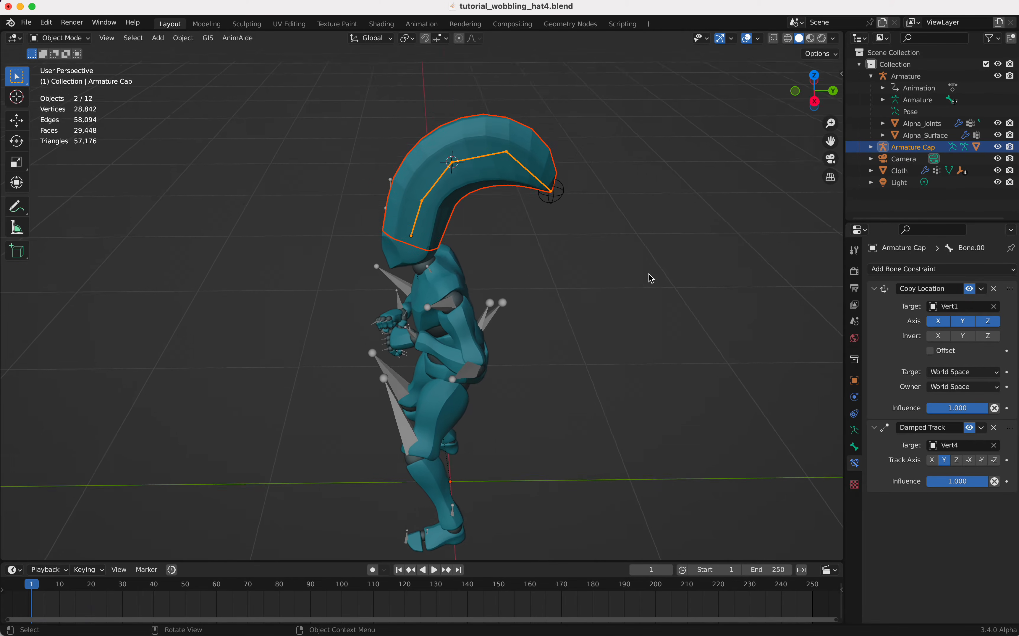
{"action": "scroll", "coordinate": [649, 274], "scroll_direction": "left", "scroll_amount": 5}
{"action": "scroll", "coordinate": [649, 275], "scroll_direction": "up", "scroll_amount": 1}
{"action": "left_click", "coordinate": [609, 263]}
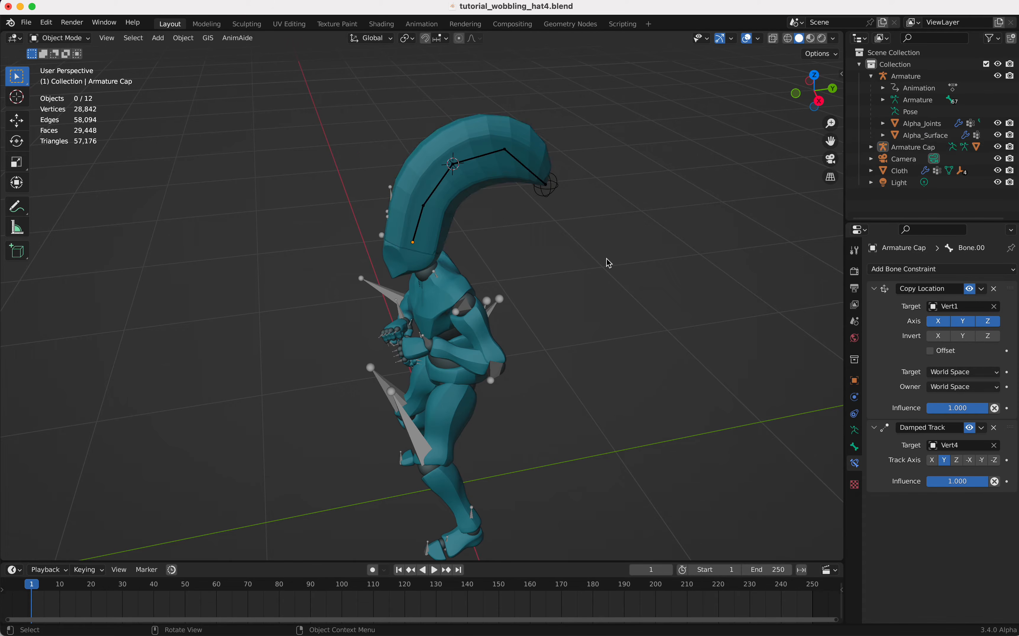
{"action": "key", "text": "space"}
{"action": "scroll", "coordinate": [609, 263], "scroll_direction": "right", "scroll_amount": 5}
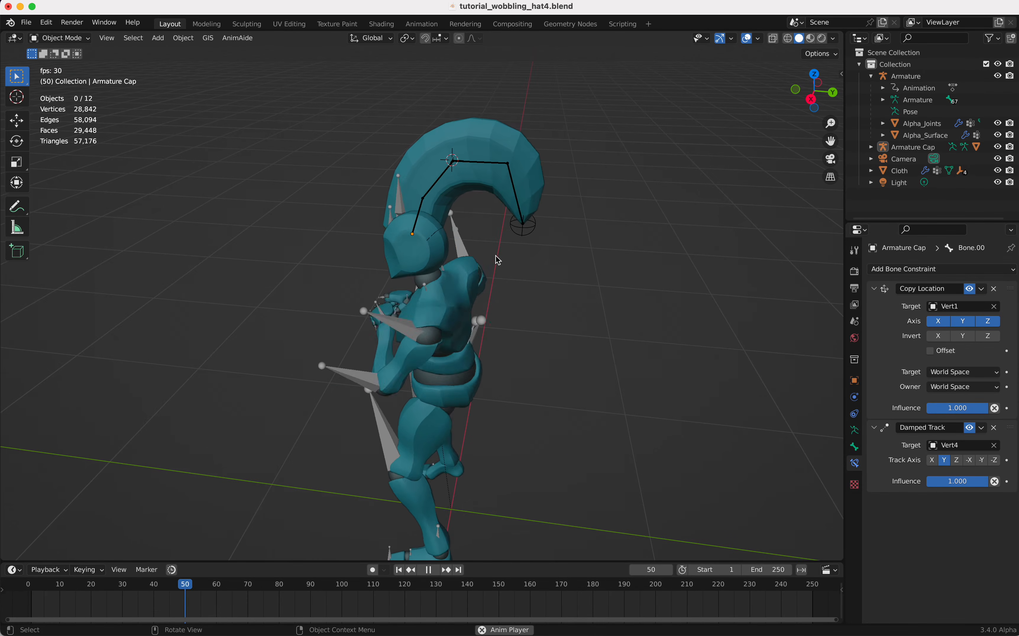
{"action": "key", "text": "space"}
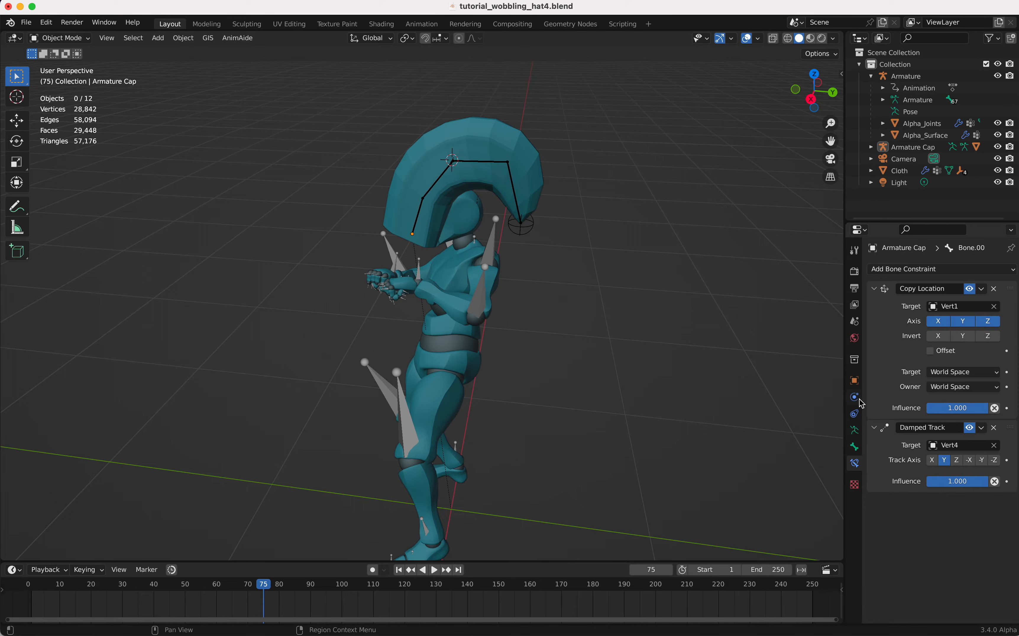
{"action": "scroll", "coordinate": [625, 326], "scroll_direction": "left", "scroll_amount": 5}
{"action": "key", "text": "shift+Left"}
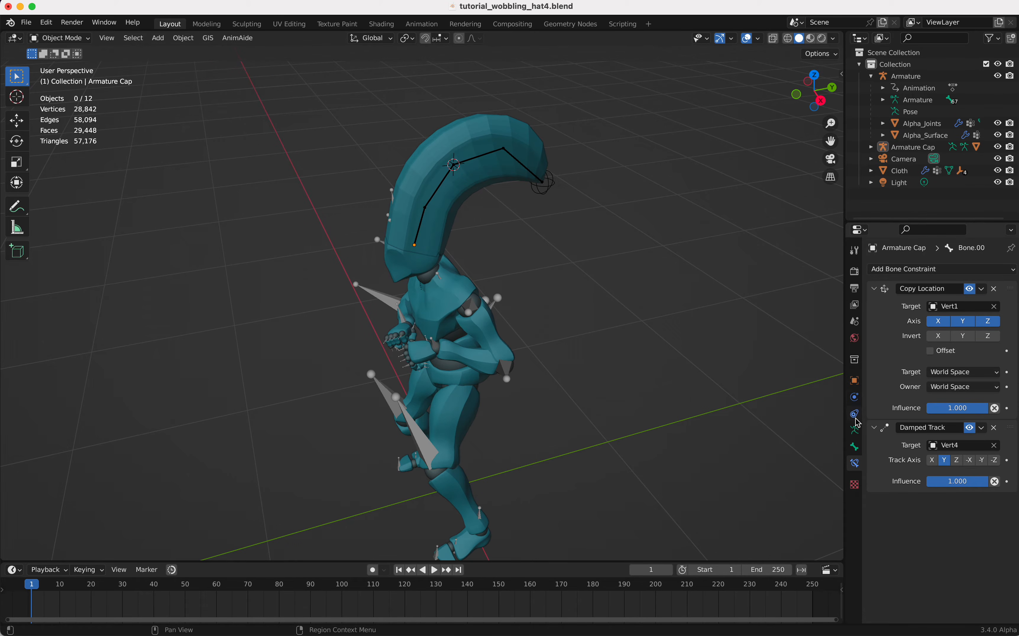
Step: Add a Solidify modifier to the Cap with a thickness of 0.282 m and an offset of 0
{"action": "left_click", "coordinate": [855, 397]}
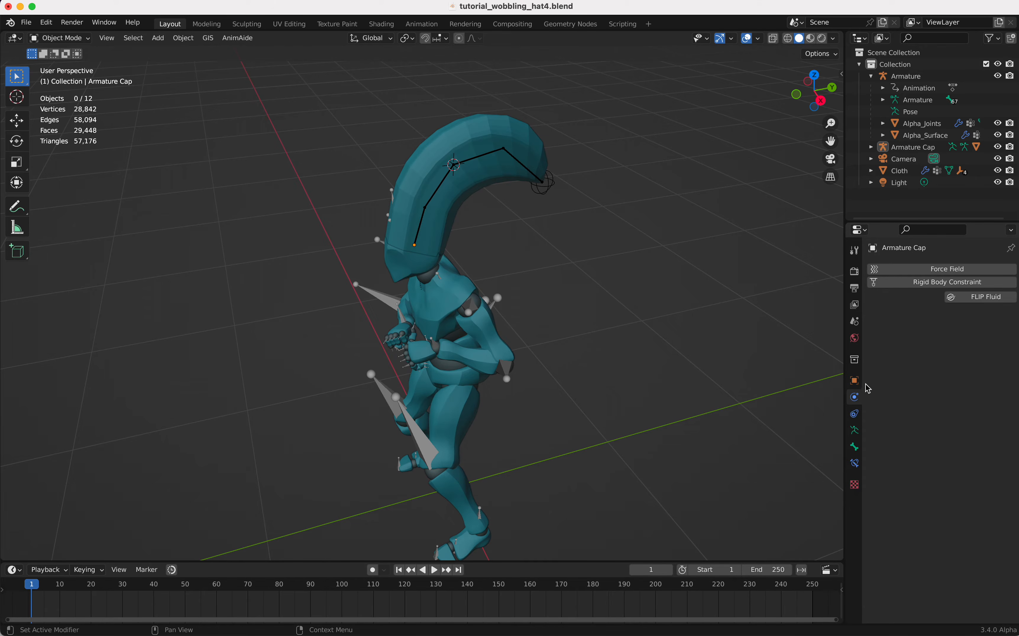
{"action": "left_click", "coordinate": [481, 177]}
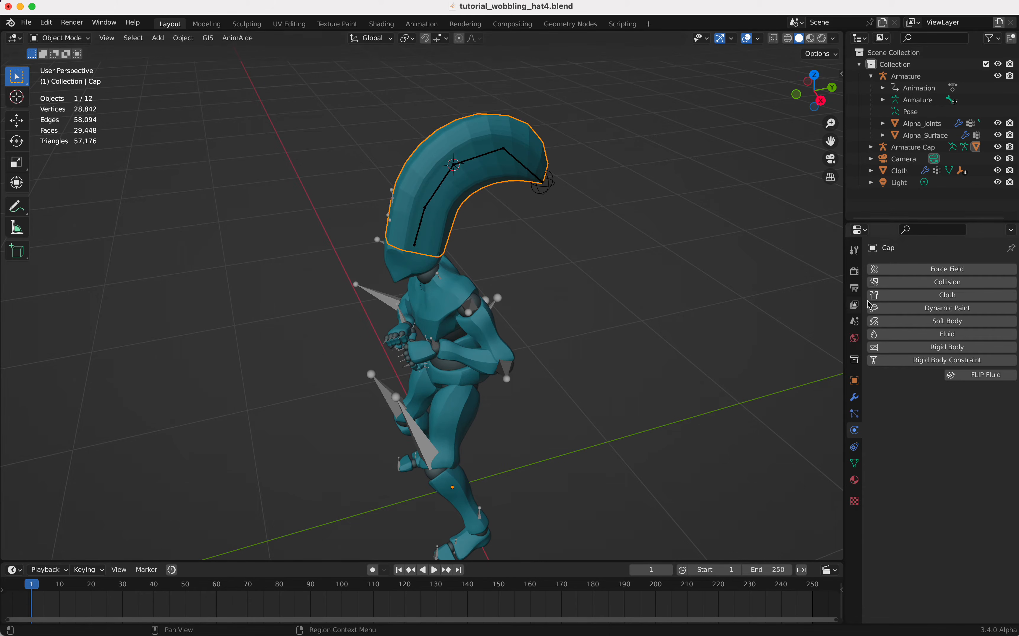
{"action": "left_click", "coordinate": [855, 397]}
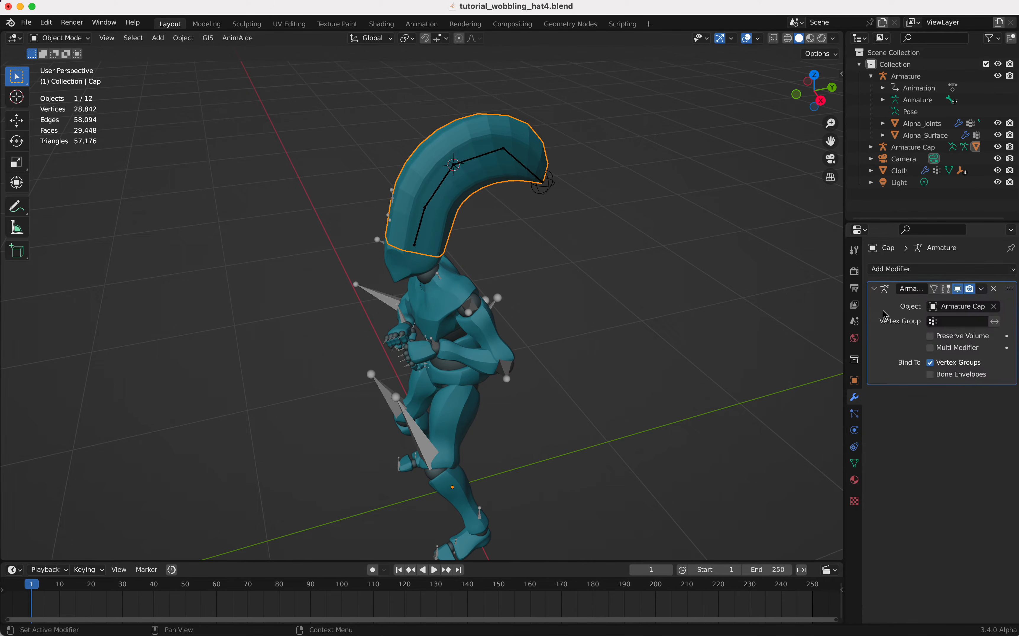
{"action": "left_click", "coordinate": [911, 271]}
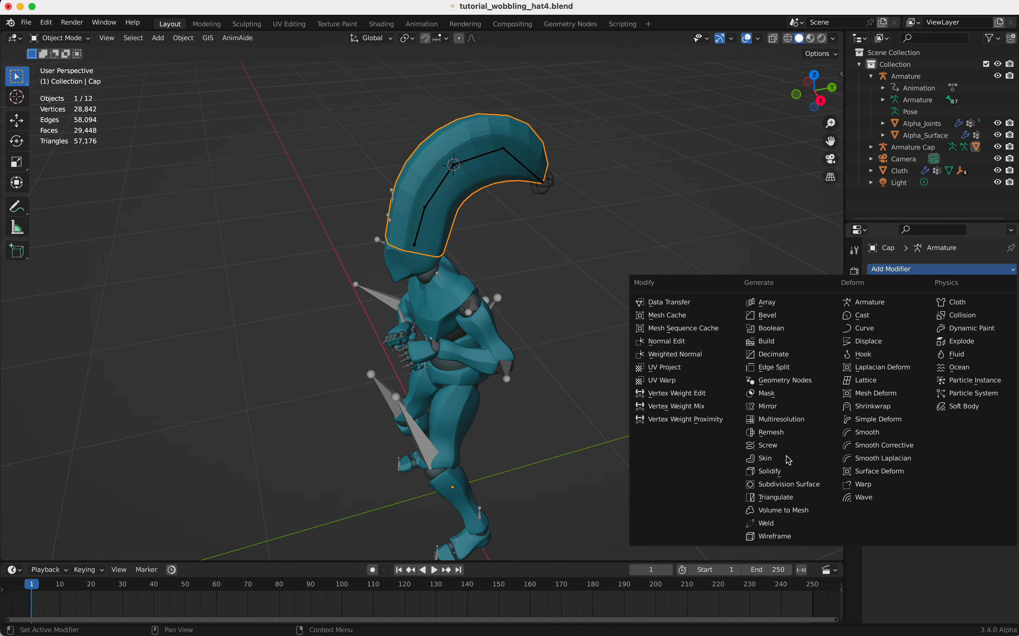
{"action": "left_click", "coordinate": [783, 477]}
{"action": "scroll", "coordinate": [551, 302], "scroll_direction": "left", "scroll_amount": 5}
{"action": "scroll", "coordinate": [551, 302], "scroll_direction": "up", "scroll_amount": 10, "text": "ctrl"}
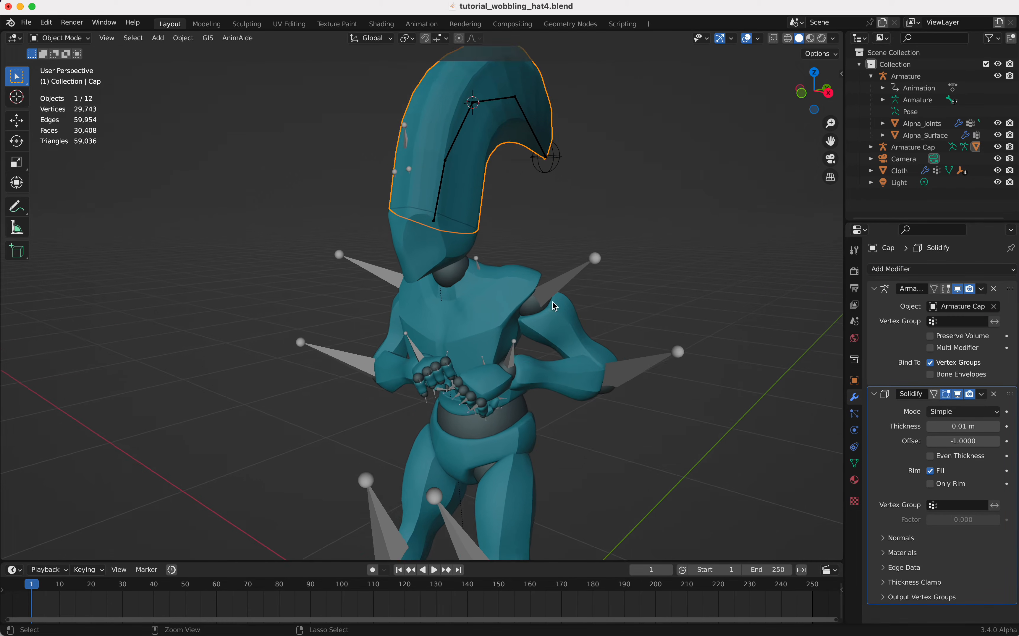
{"action": "scroll", "coordinate": [553, 302], "scroll_direction": "down", "scroll_amount": 3}
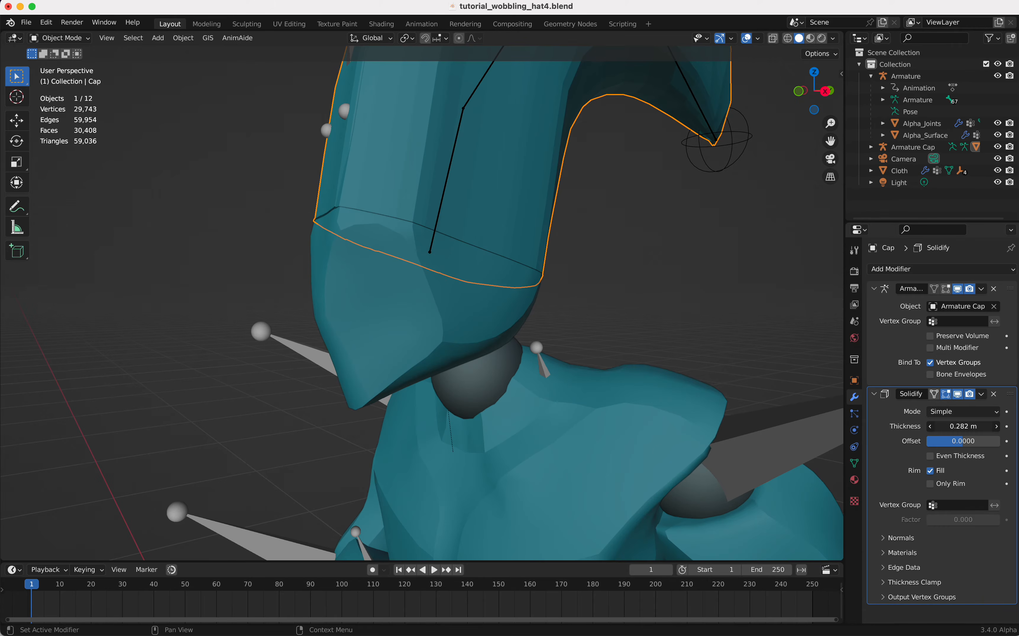
{"action": "left_click", "coordinate": [875, 395]}
Step: Add a Subdivision Surface modifier to the Cap with viewport level 2 and render level 3
{"action": "left_click", "coordinate": [908, 272]}
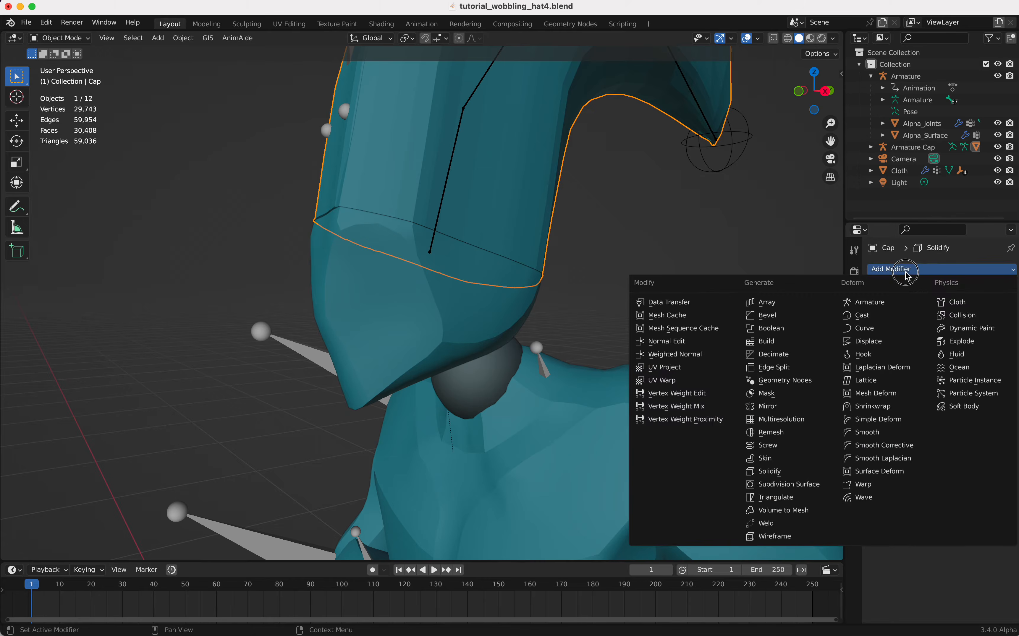
{"action": "left_click", "coordinate": [784, 484]}
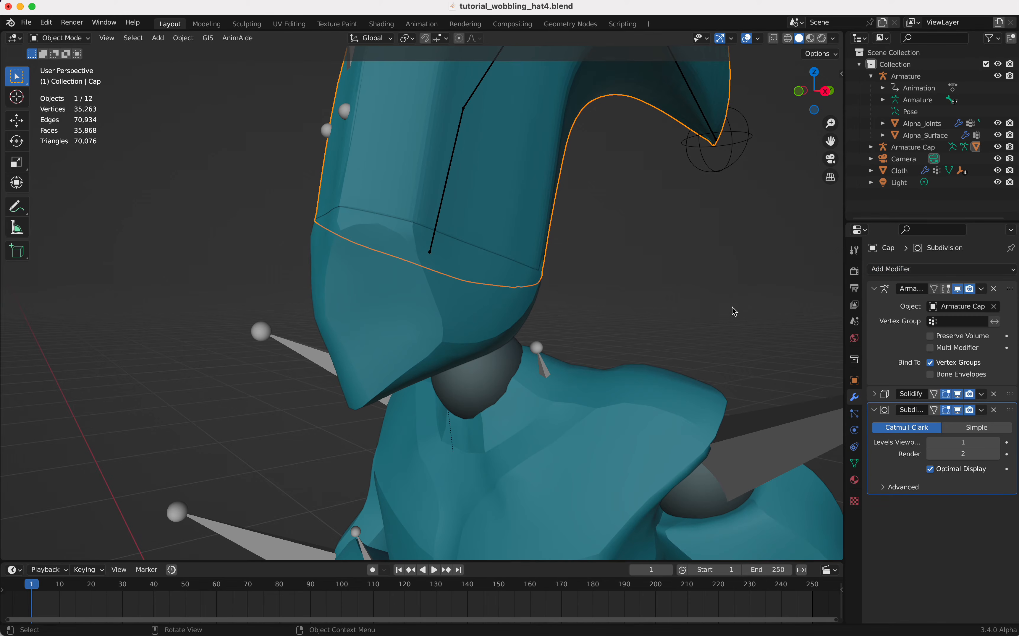
{"action": "left_click", "coordinate": [995, 455]}
{"action": "left_click", "coordinate": [997, 443]}
Step: Replay the animation to check the thickened, smoothed cap's wobble, and return to frame 1
{"action": "scroll", "coordinate": [626, 210], "scroll_direction": "up", "scroll_amount": 3}
{"action": "scroll", "coordinate": [627, 210], "scroll_direction": "down", "scroll_amount": 8, "text": "ctrl"}
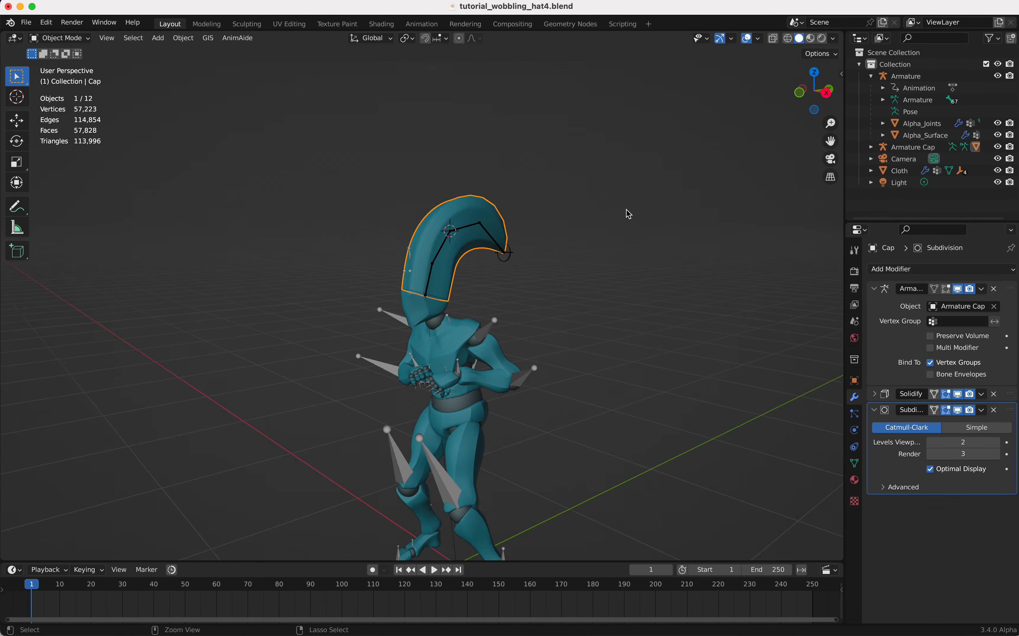
{"action": "scroll", "coordinate": [627, 210], "scroll_direction": "up", "scroll_amount": 5, "text": "ctrl"}
{"action": "scroll", "coordinate": [626, 210], "scroll_direction": "up", "scroll_amount": 3}
{"action": "key", "text": "space"}
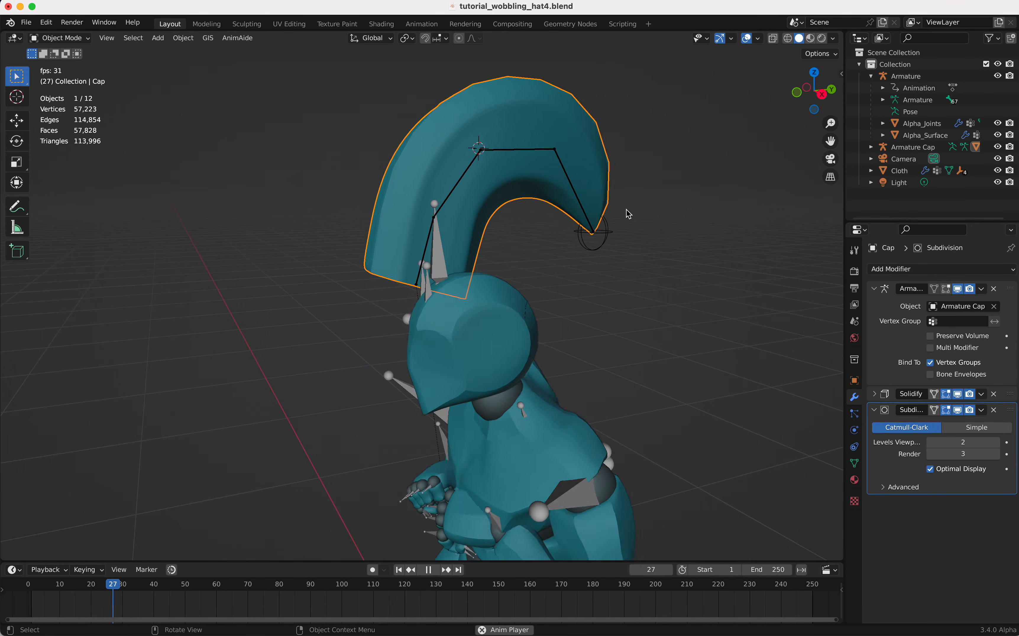
{"action": "key", "text": "space"}
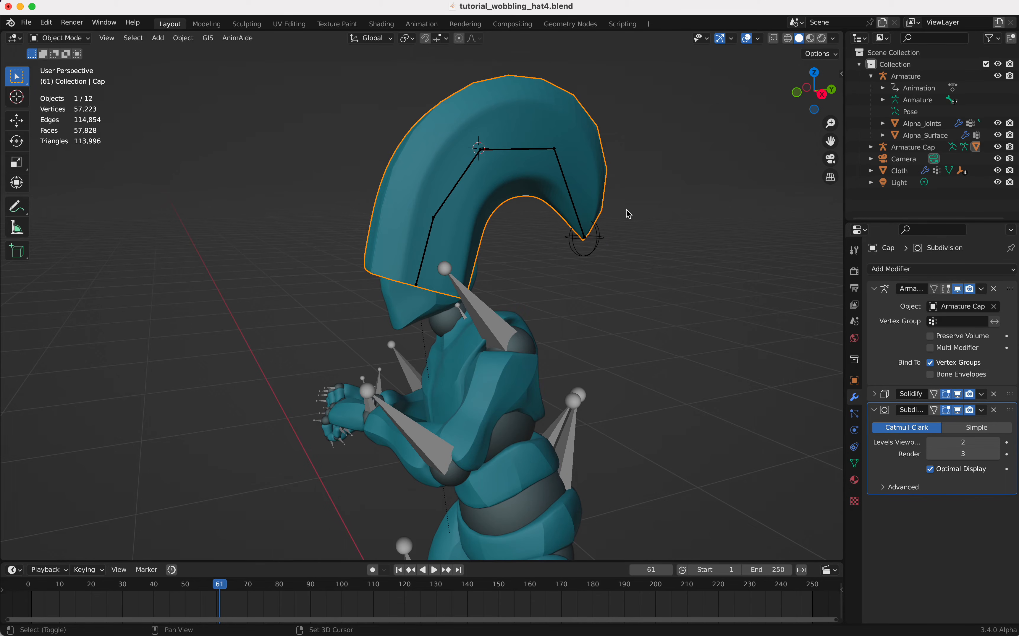
{"action": "key", "text": "space"}
{"action": "key", "text": "shift+Left"}
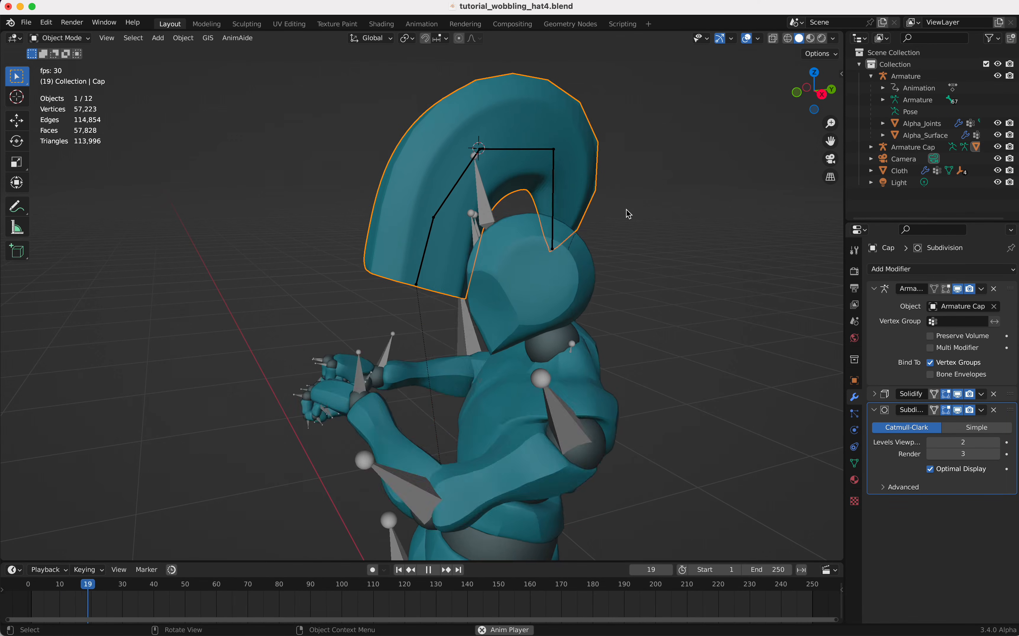
{"action": "key", "text": "space"}
{"action": "key", "text": "shift+Left"}
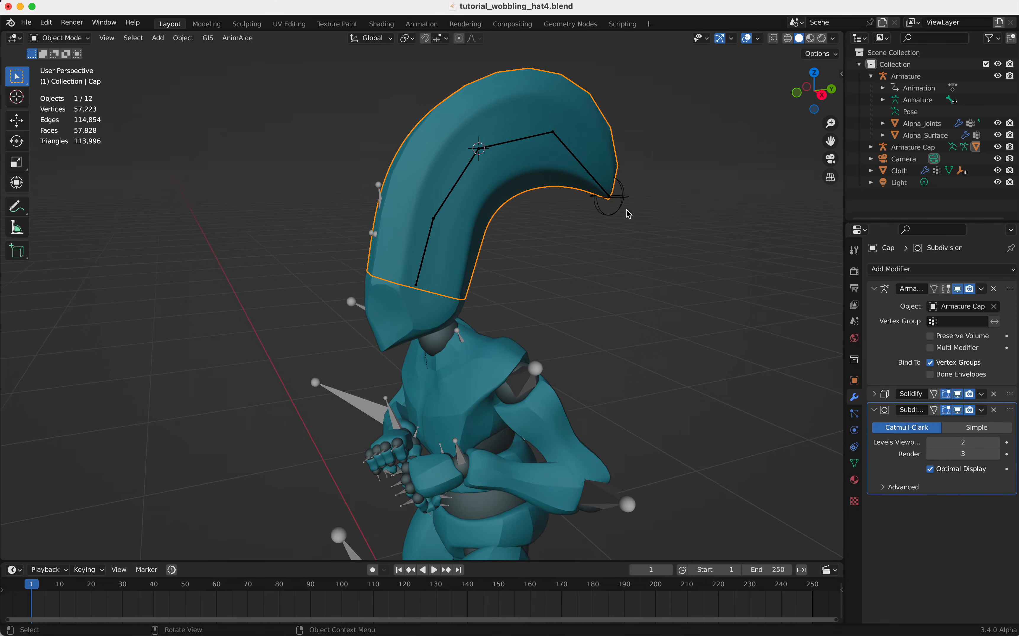
Step: Set the character Armature's bones to display in front of the mesh, checking the bone names before hiding them again
{"action": "scroll", "coordinate": [467, 258], "scroll_direction": "left", "scroll_amount": 5, "text": "shift"}
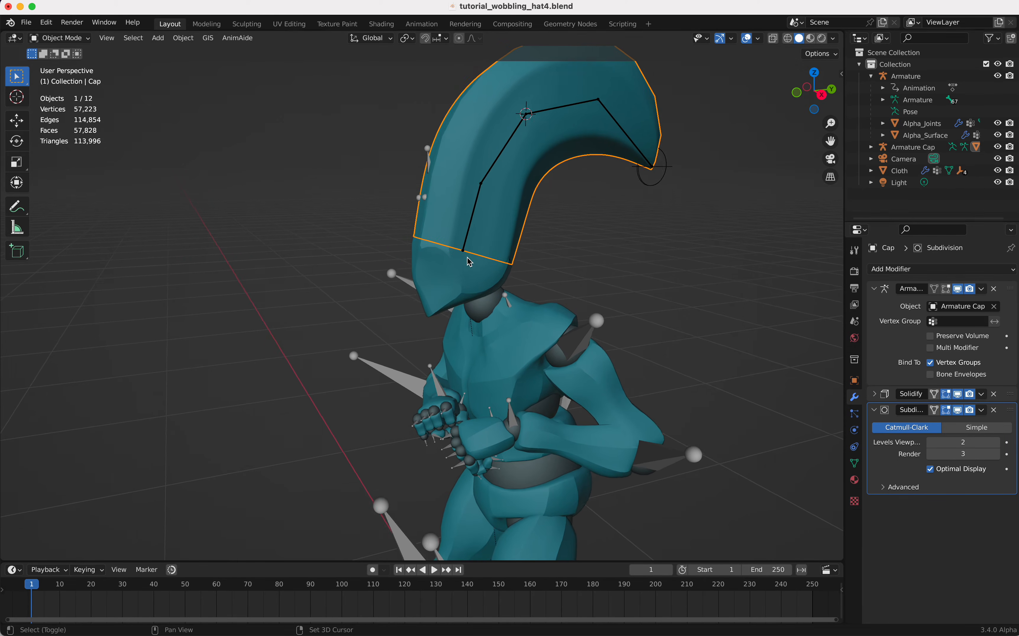
{"action": "scroll", "coordinate": [467, 258], "scroll_direction": "right", "scroll_amount": 3}
{"action": "left_click", "coordinate": [455, 270]}
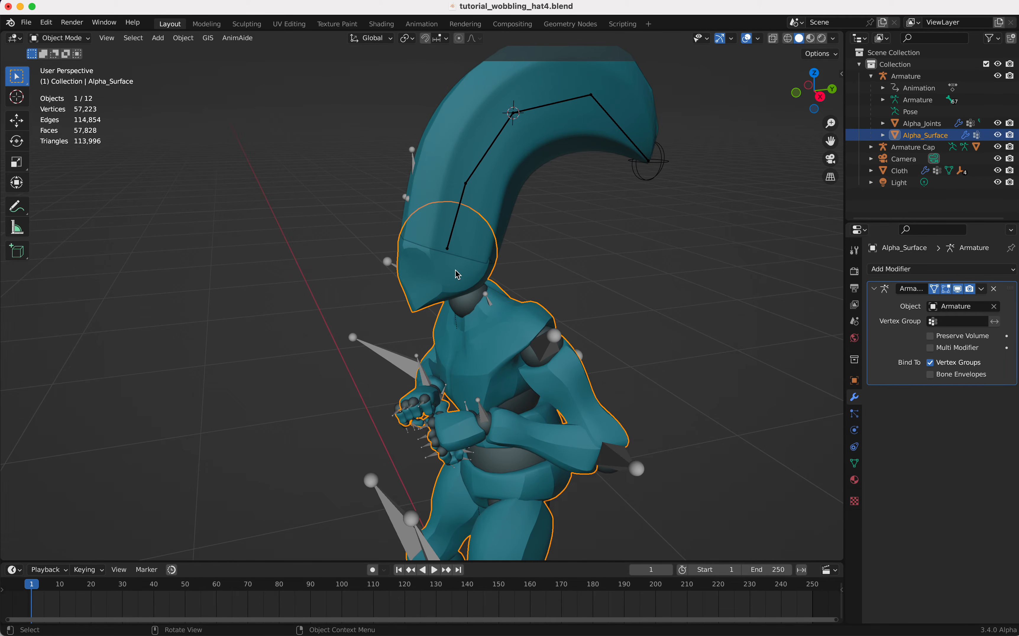
{"action": "left_click", "coordinate": [487, 295]}
{"action": "key", "text": "Tab"}
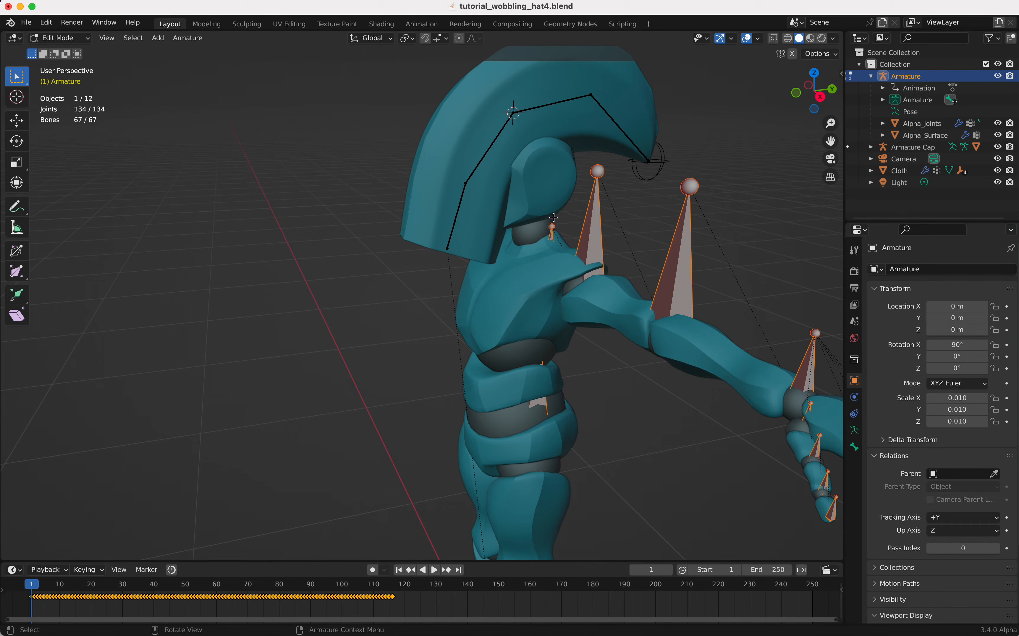
{"action": "scroll", "coordinate": [564, 223], "scroll_direction": "right", "scroll_amount": 3}
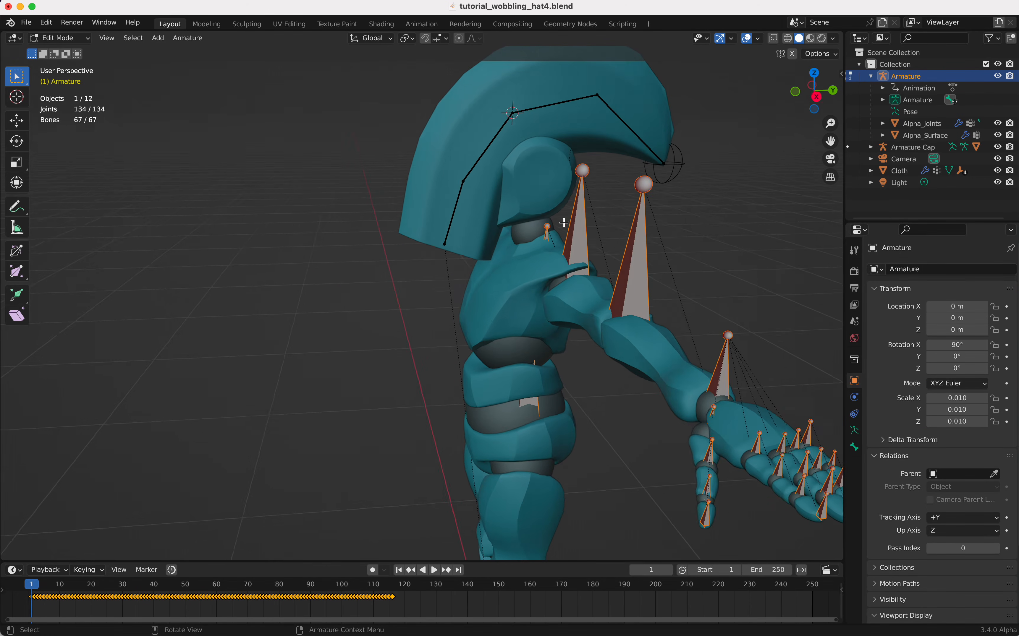
{"action": "left_click", "coordinate": [855, 431]}
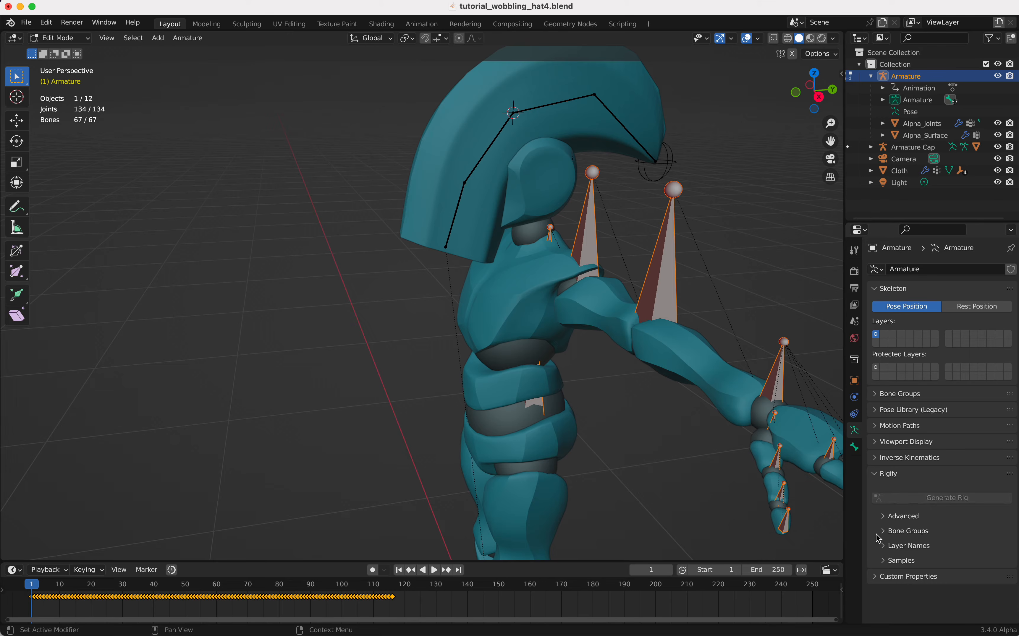
{"action": "left_click", "coordinate": [881, 441]}
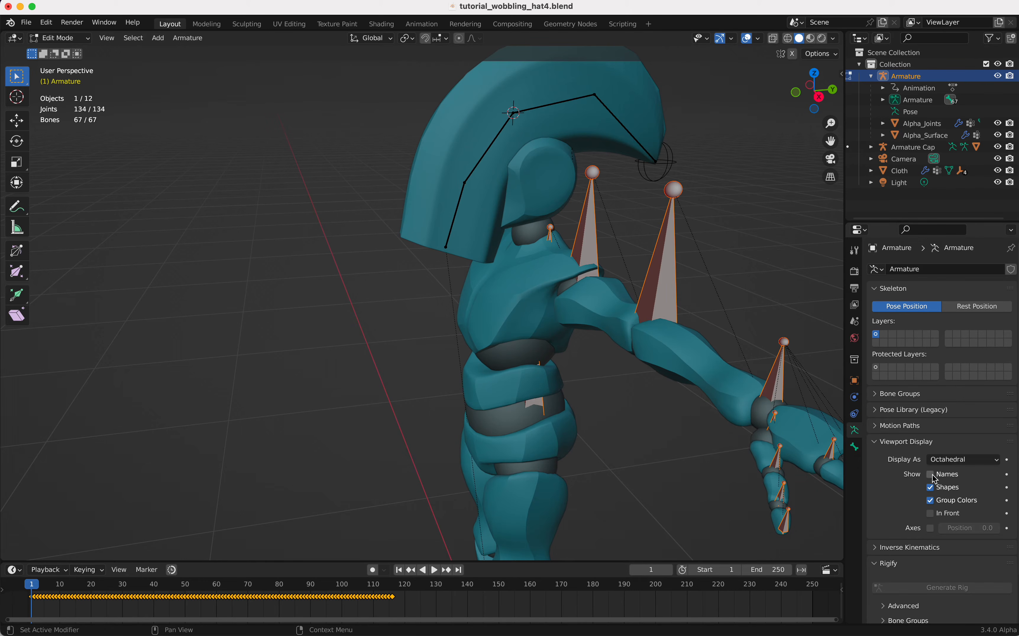
{"action": "left_click", "coordinate": [931, 475]}
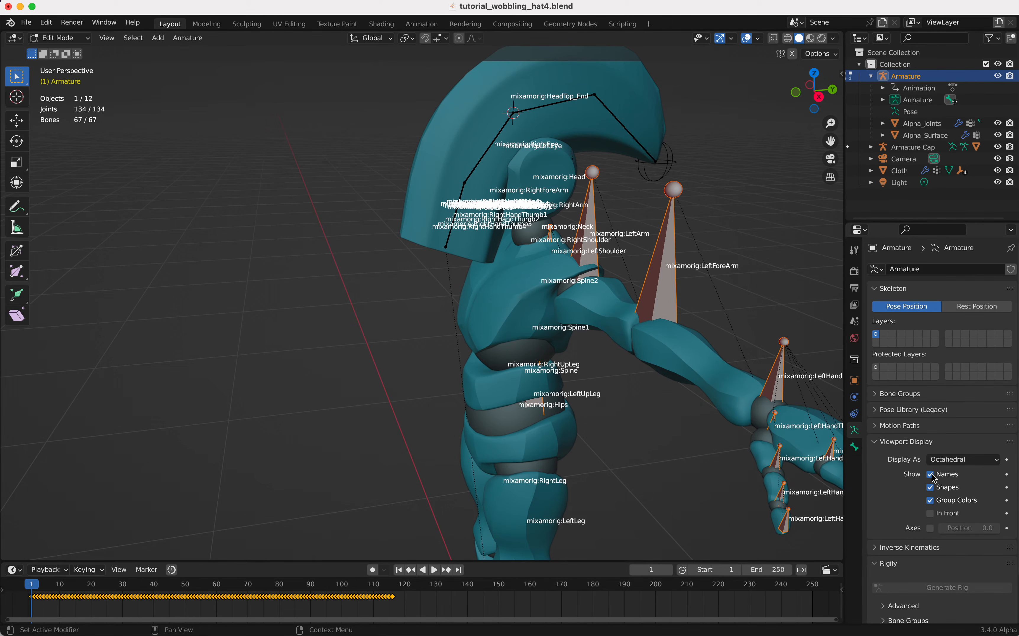
{"action": "left_click", "coordinate": [931, 515]}
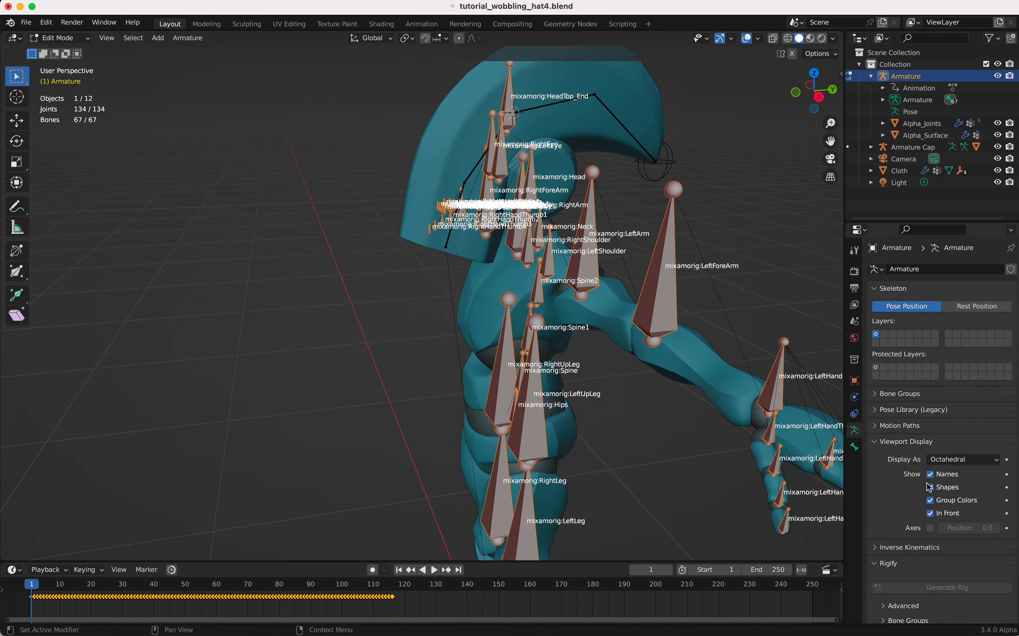
{"action": "left_click", "coordinate": [933, 476]}
Step: Switch the character Armature to Pose Mode and select the mixamorig:Head bone
{"action": "middle_click_drag", "start_coordinate": [445, 191], "coordinate": [446, 191]}
{"action": "key", "text": "ctrl+Tab"}
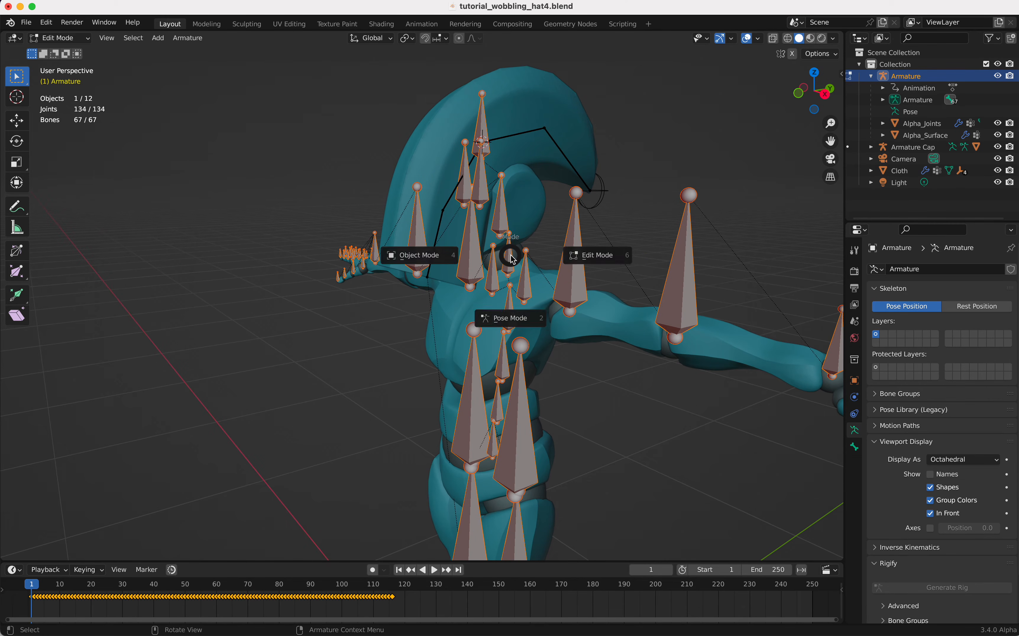
{"action": "left_click", "coordinate": [484, 322]}
{"action": "middle_click_drag", "start_coordinate": [458, 322], "coordinate": [457, 323]}
{"action": "left_click", "coordinate": [428, 285]}
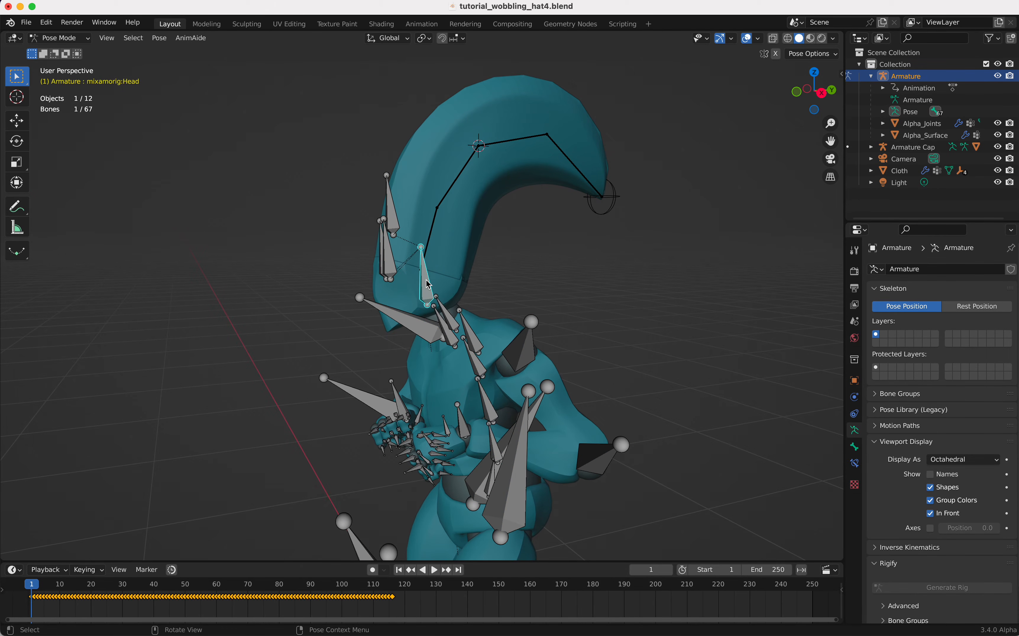
Step: Test-rotate the head bone around the global X axis without keeping the pose, and view its bone properties
{"action": "key", "text": "r"}
{"action": "key", "text": "x"}
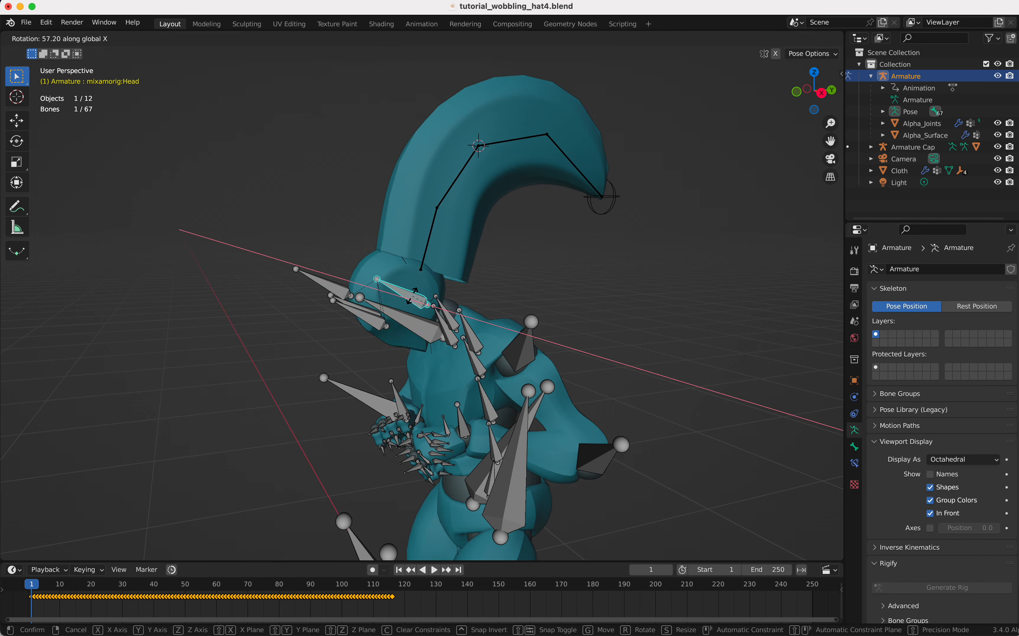
{"action": "key", "text": "Escape"}
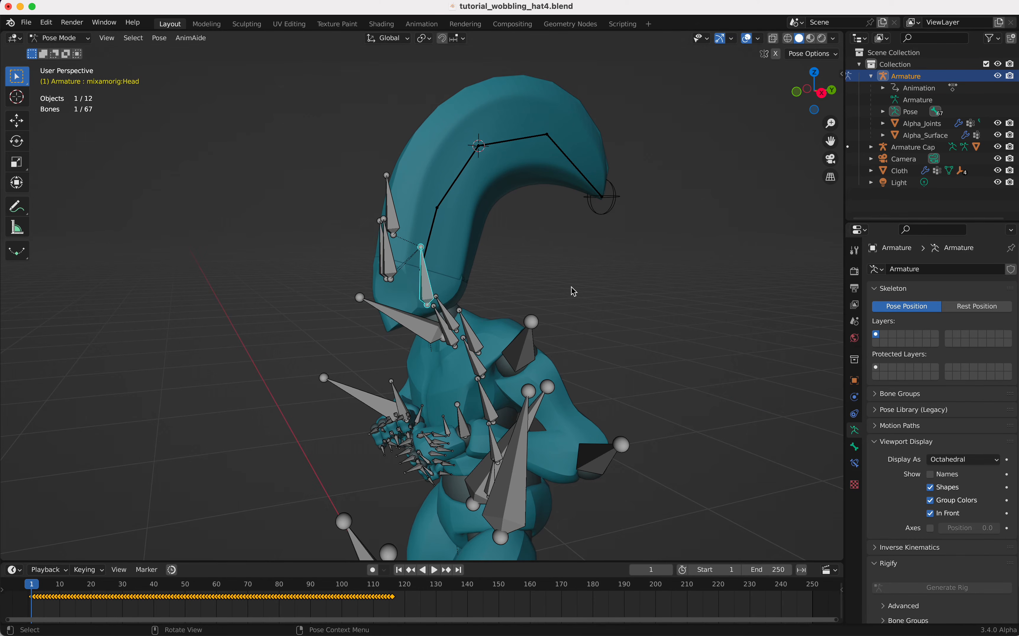
{"action": "left_click", "coordinate": [857, 448]}
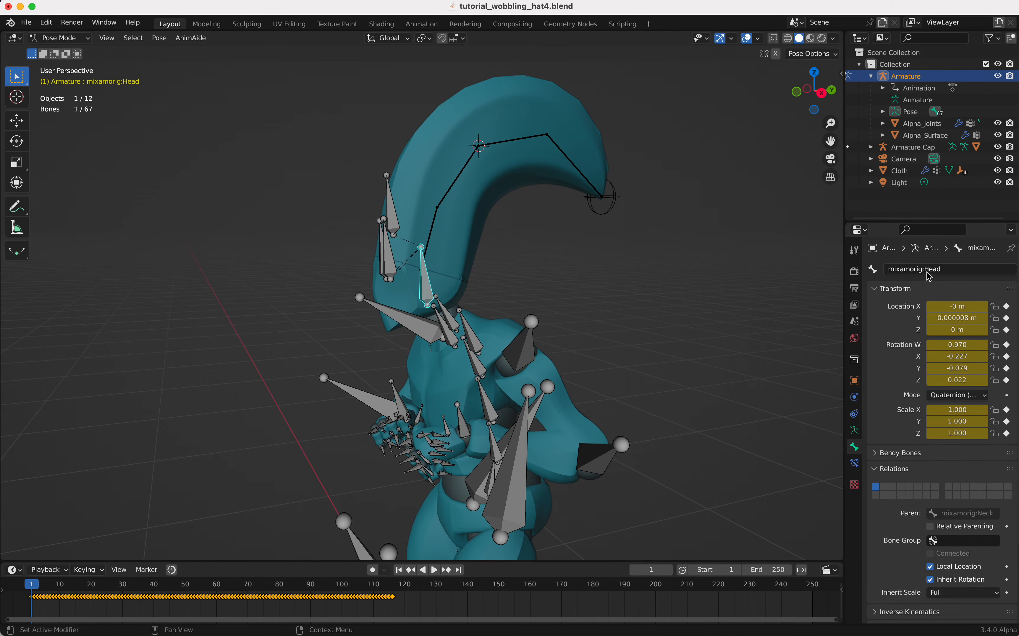
Step: Parent the Cap mesh to the mixamorig:Head bone of the character Armature using the Bone parent type
{"action": "scroll", "coordinate": [629, 307], "scroll_direction": "right", "scroll_amount": 5}
{"action": "key", "text": "Tab"}
{"action": "key", "text": "Tab"}
{"action": "scroll", "coordinate": [629, 307], "scroll_direction": "down", "scroll_amount": 3}
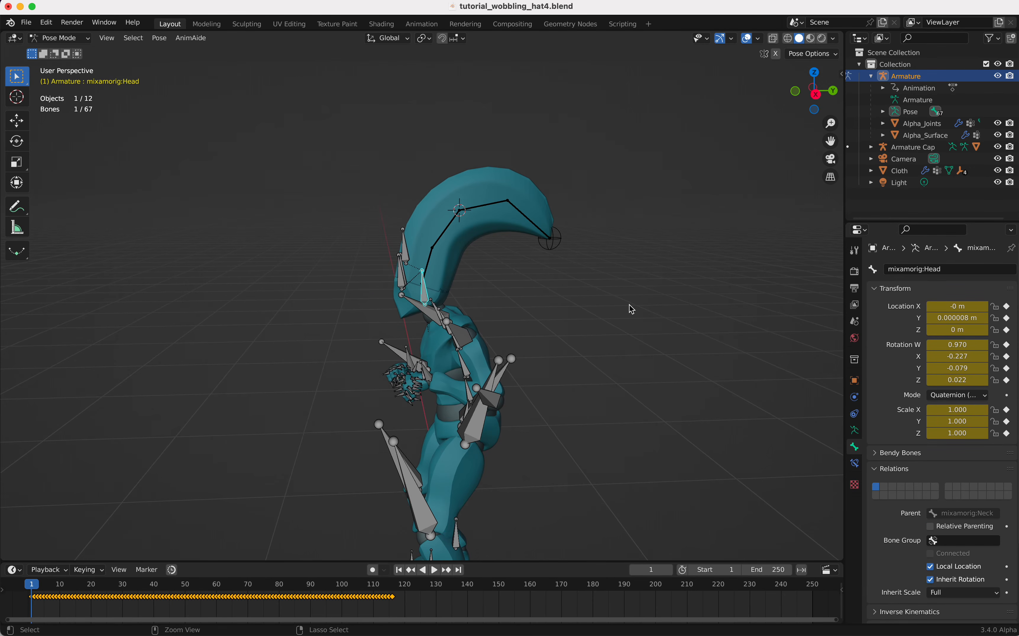
{"action": "scroll", "coordinate": [629, 307], "scroll_direction": "up", "scroll_amount": 1}
{"action": "key", "text": "ctrl+Tab"}
{"action": "left_click", "coordinate": [449, 269]}
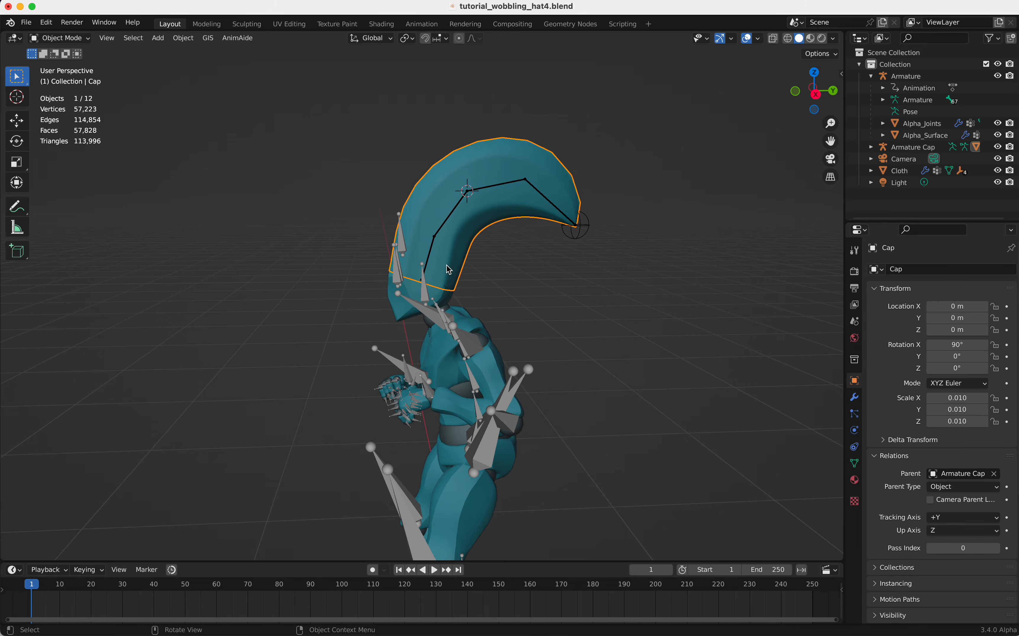
{"action": "scroll", "coordinate": [447, 265], "scroll_direction": "left", "scroll_amount": 5}
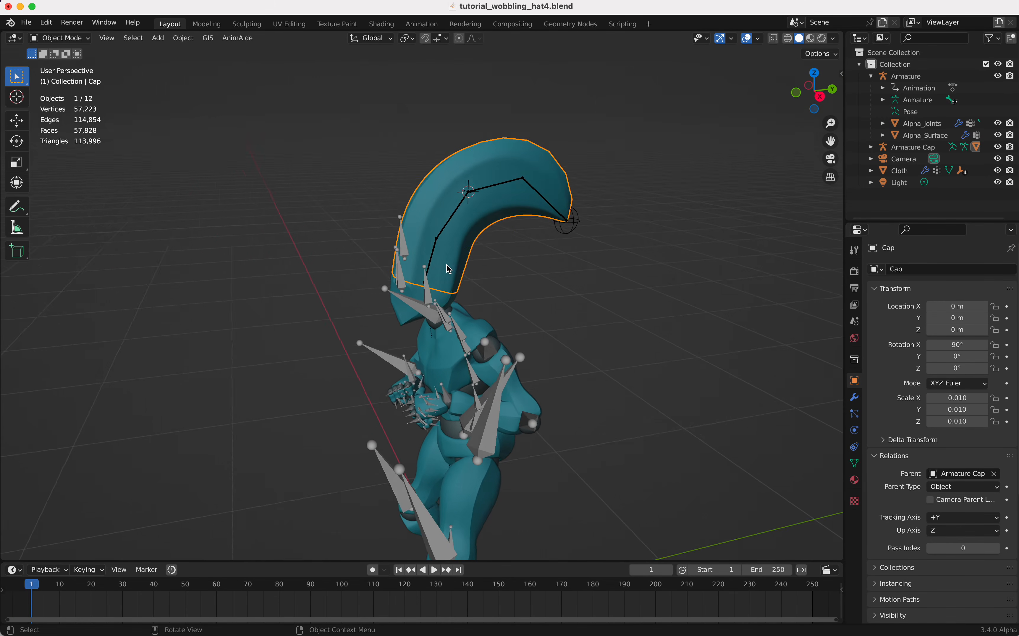
{"action": "scroll", "coordinate": [446, 265], "scroll_direction": "right", "scroll_amount": 2}
{"action": "left_click", "coordinate": [433, 290], "text": "shift"}
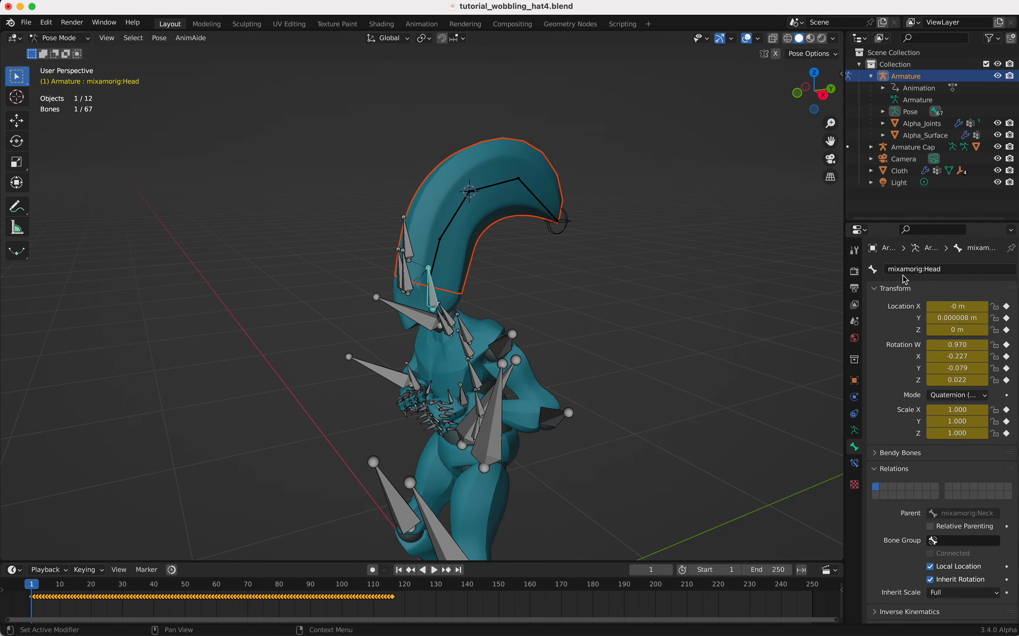
{"action": "key", "text": "super+p"}
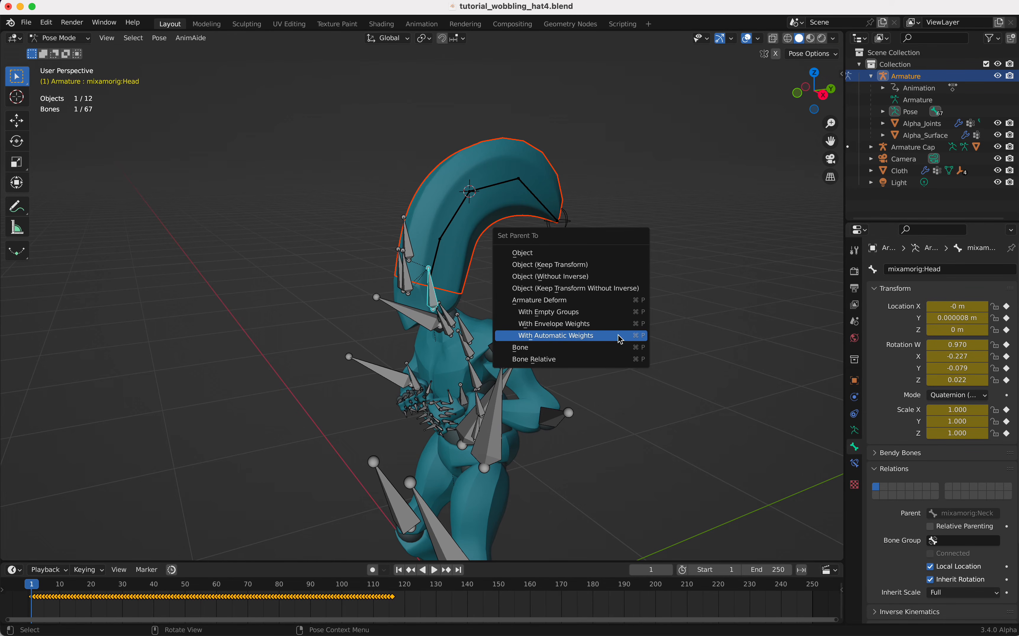
{"action": "left_click", "coordinate": [591, 354]}
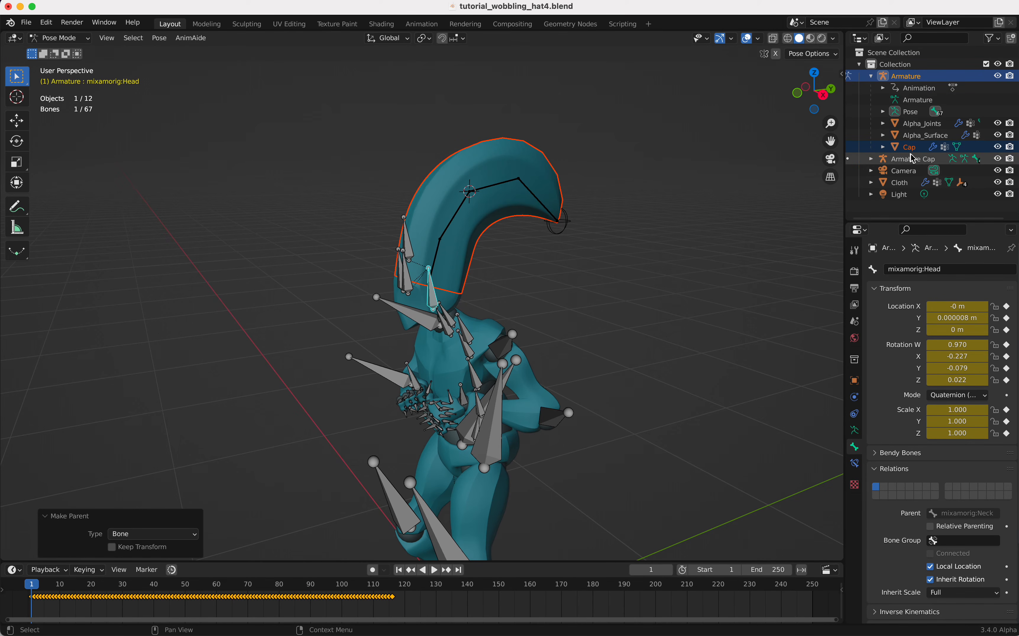
Step: Parent the Cloth object to the mixamorig:Head bone using the Bone parent type, and clear the selection
{"action": "left_click", "coordinate": [908, 185]}
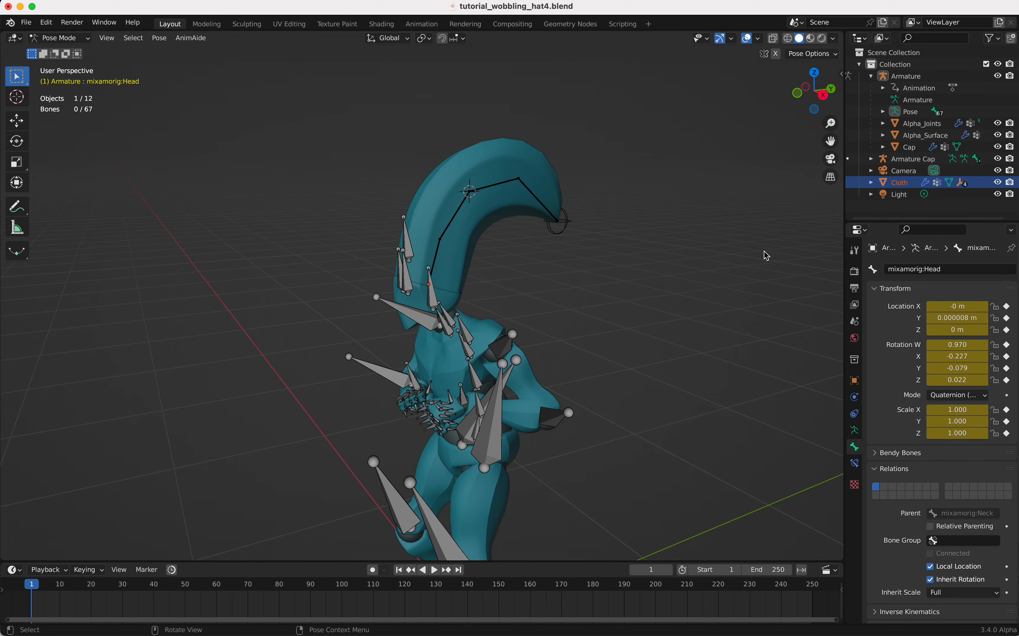
{"action": "key", "text": "ctrl+Tab"}
{"action": "left_click", "coordinate": [898, 184]}
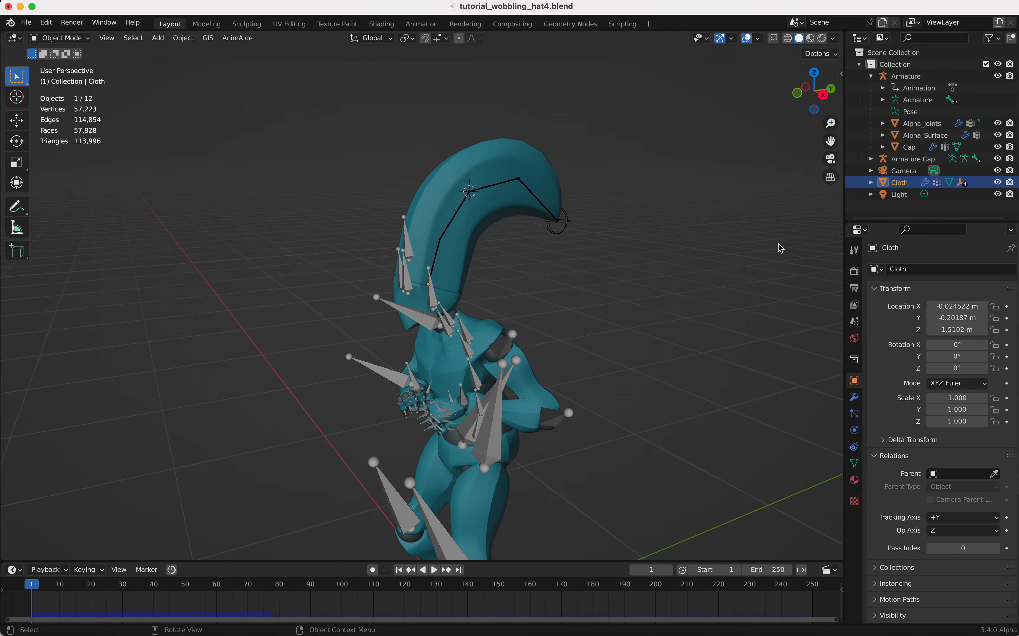
{"action": "left_click", "coordinate": [436, 310], "text": "shift"}
{"action": "key", "text": "ctrl+Tab"}
{"action": "left_click", "coordinate": [436, 304]}
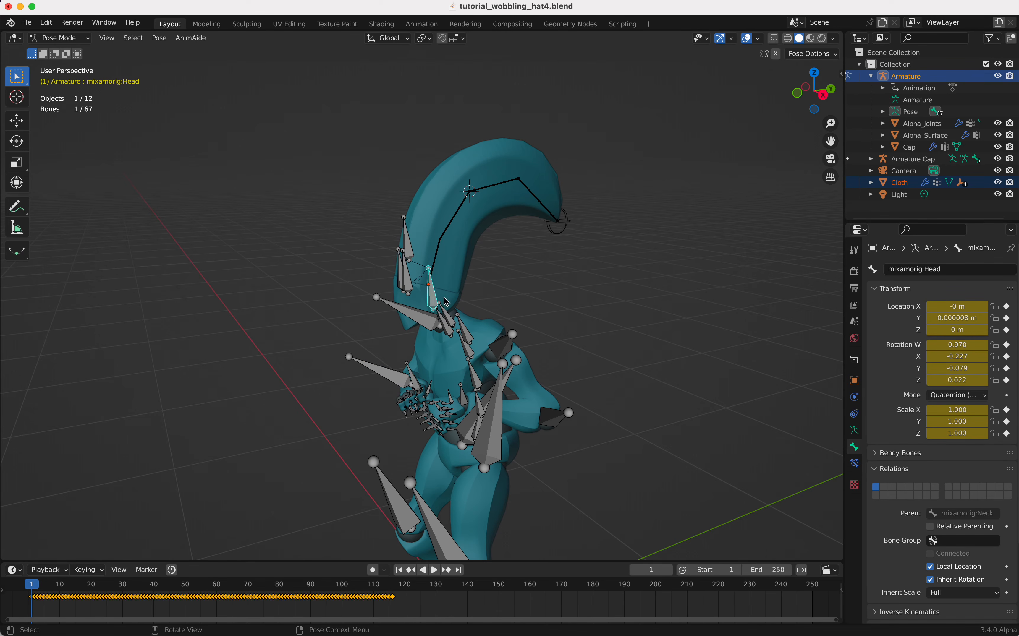
{"action": "key", "text": "super+p"}
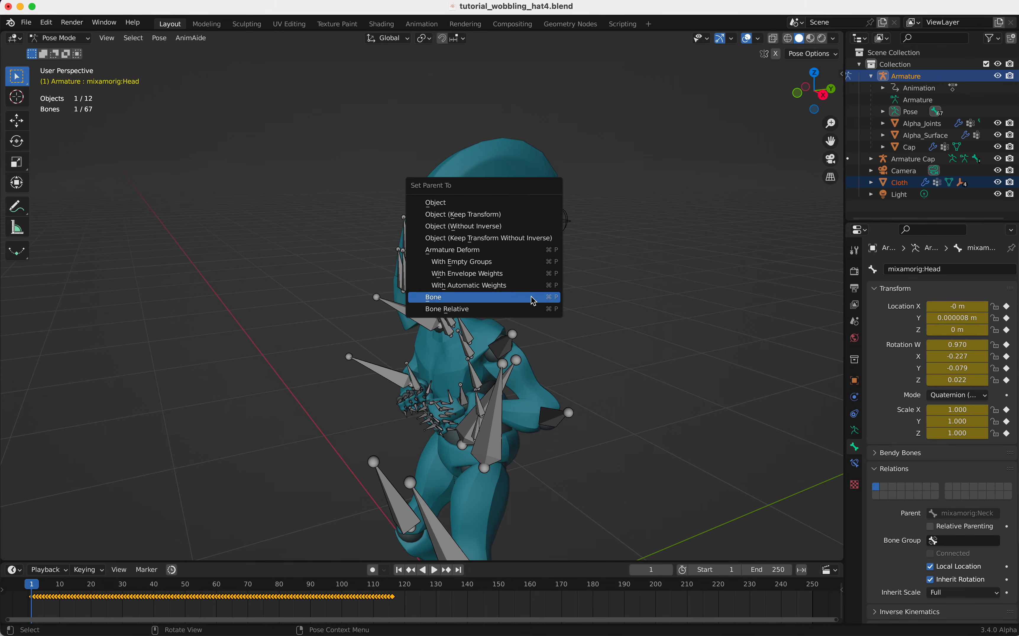
{"action": "left_click", "coordinate": [533, 302]}
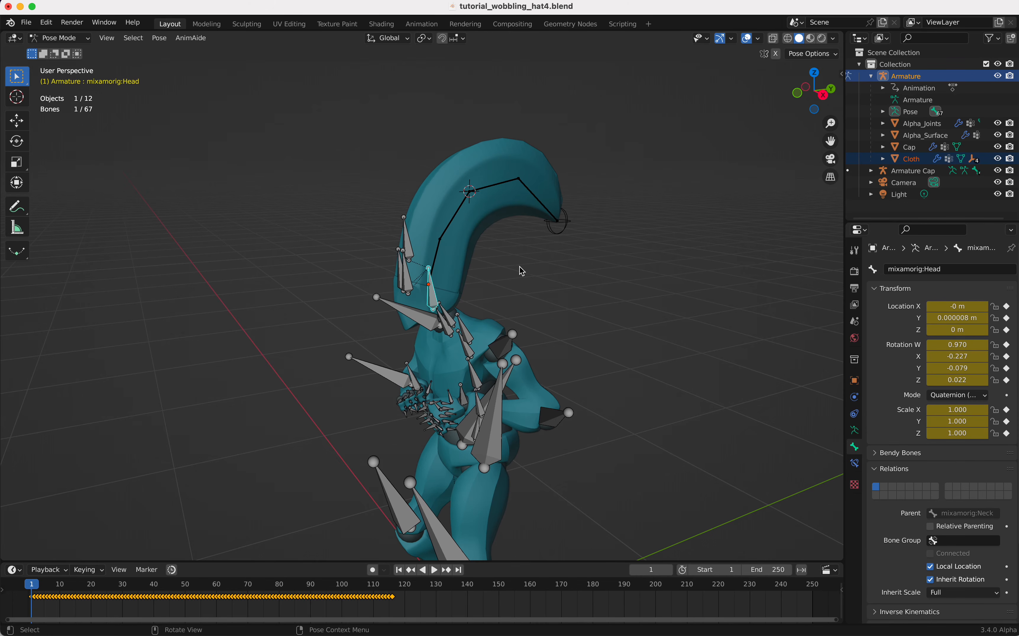
{"action": "left_click", "coordinate": [521, 272]}
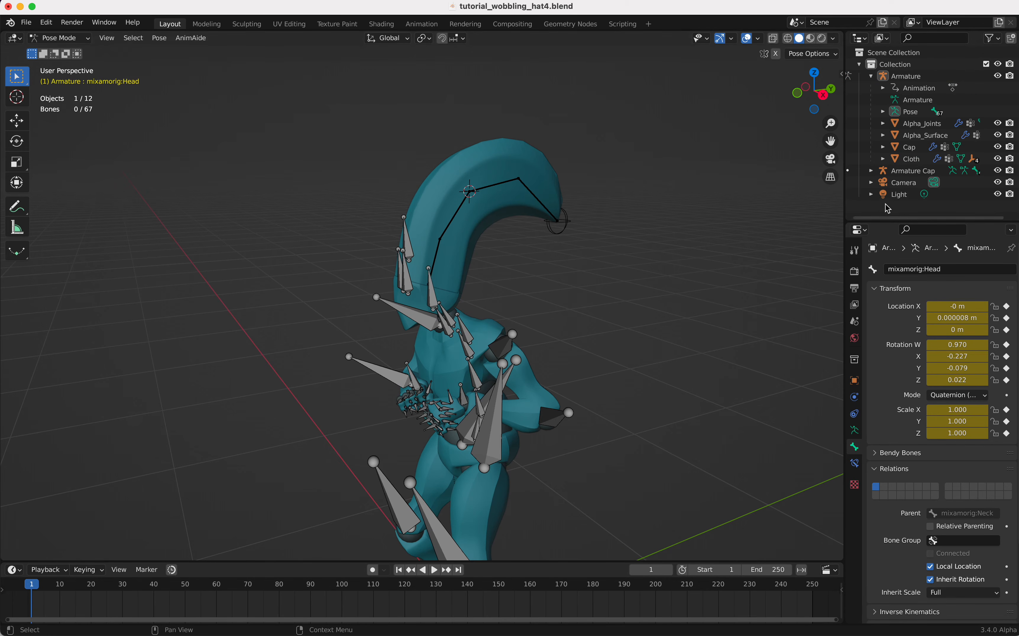
Step: Parent the Armature Cap to the character Armature's mixamorig:Head bone using the Bone parent type
{"action": "left_click", "coordinate": [913, 178]}
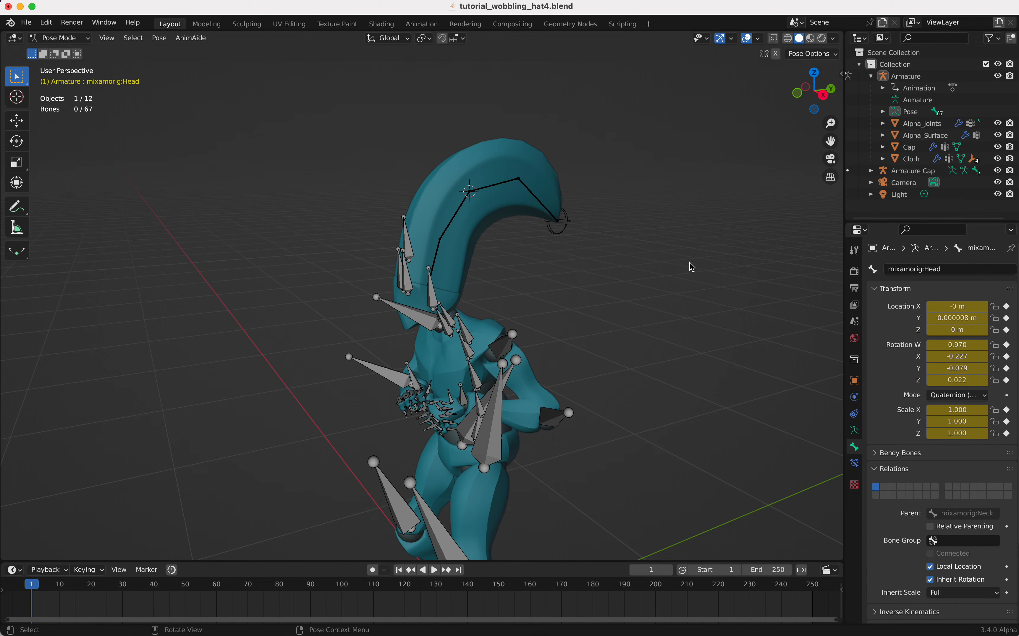
{"action": "key", "text": "ctrl+Tab"}
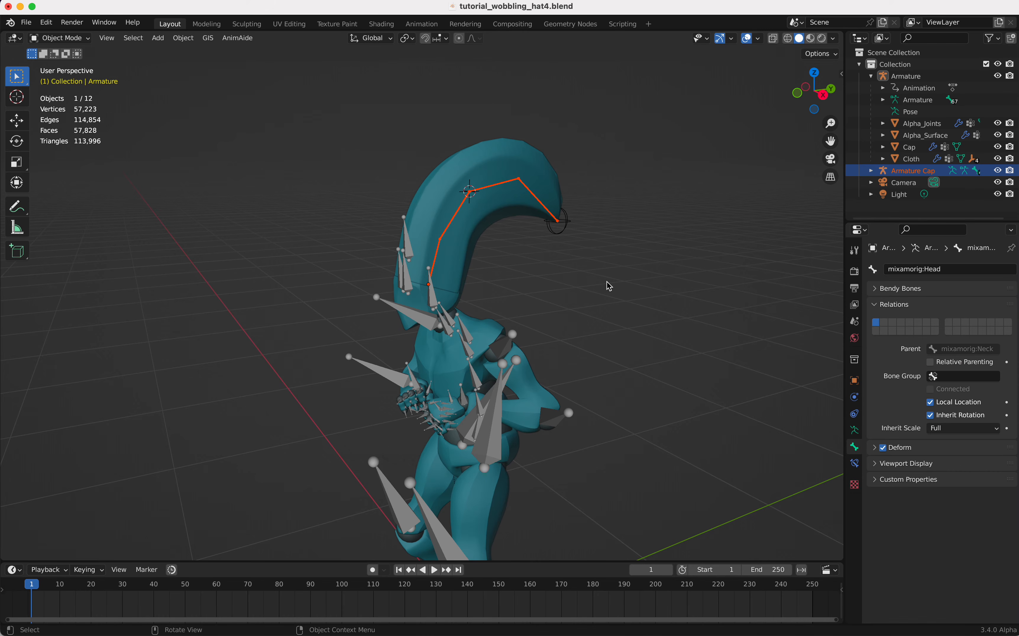
{"action": "left_click", "coordinate": [918, 182]}
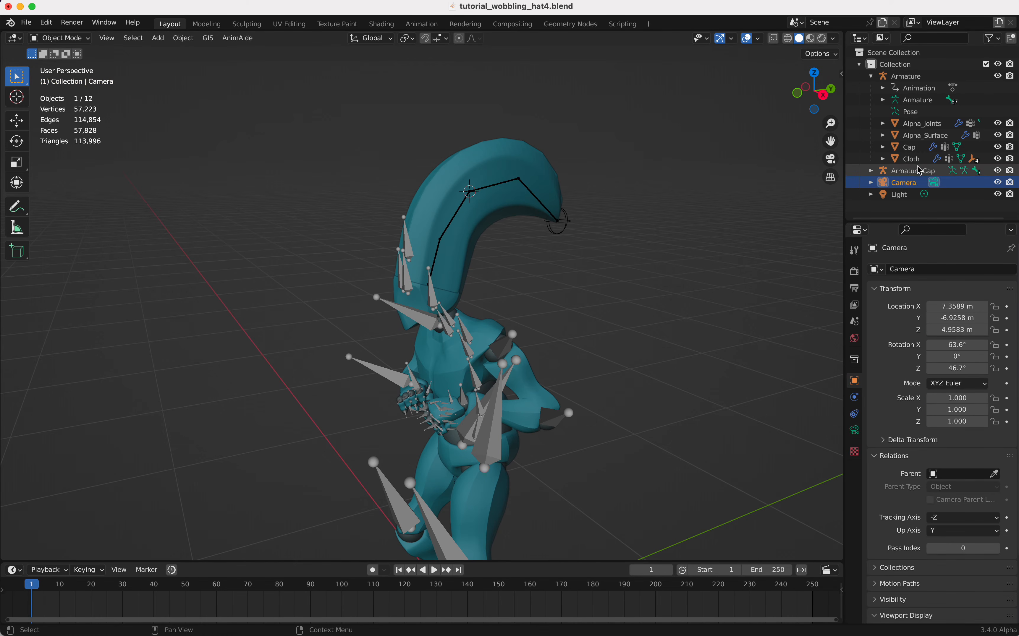
{"action": "left_click", "coordinate": [918, 171]}
{"action": "left_click", "coordinate": [422, 325], "text": "shift"}
{"action": "key", "text": "Tab"}
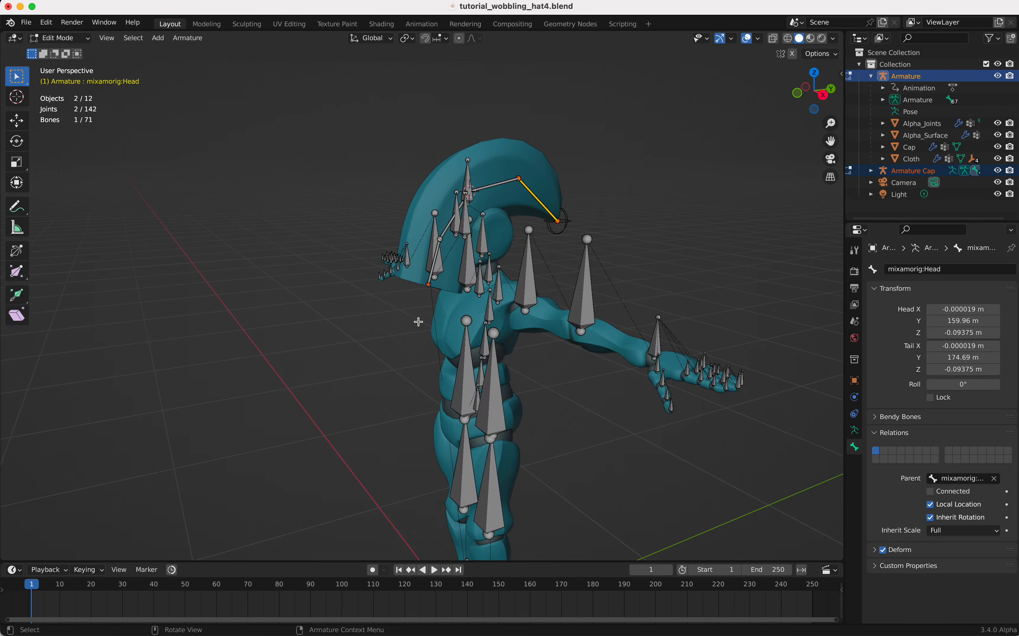
{"action": "middle_click_drag", "start_coordinate": [490, 281], "coordinate": [493, 272]}
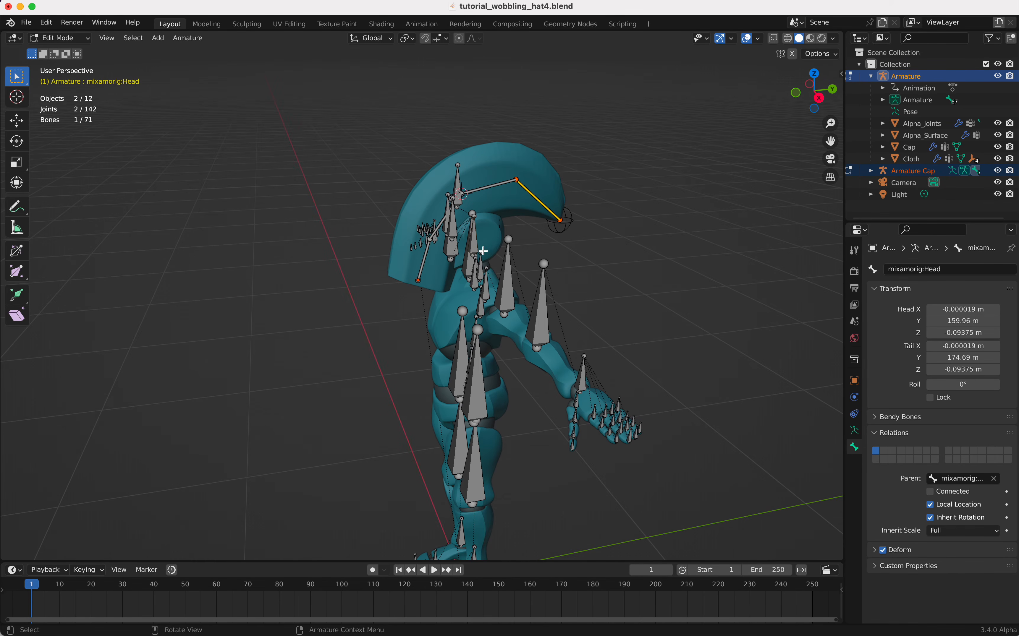
{"action": "key", "text": "ctrl+Tab"}
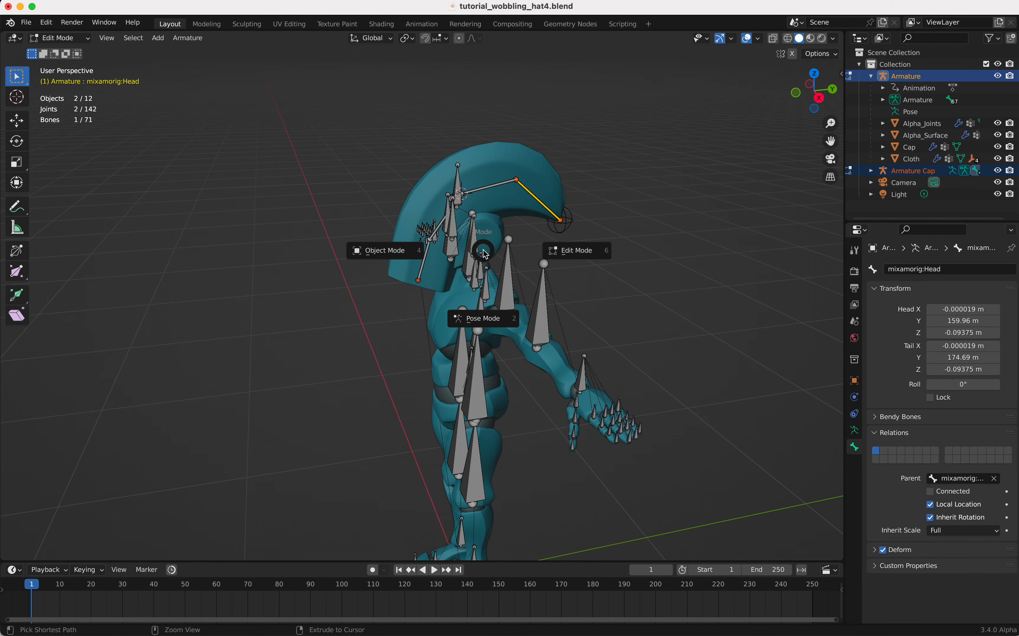
{"action": "left_click", "coordinate": [462, 323]}
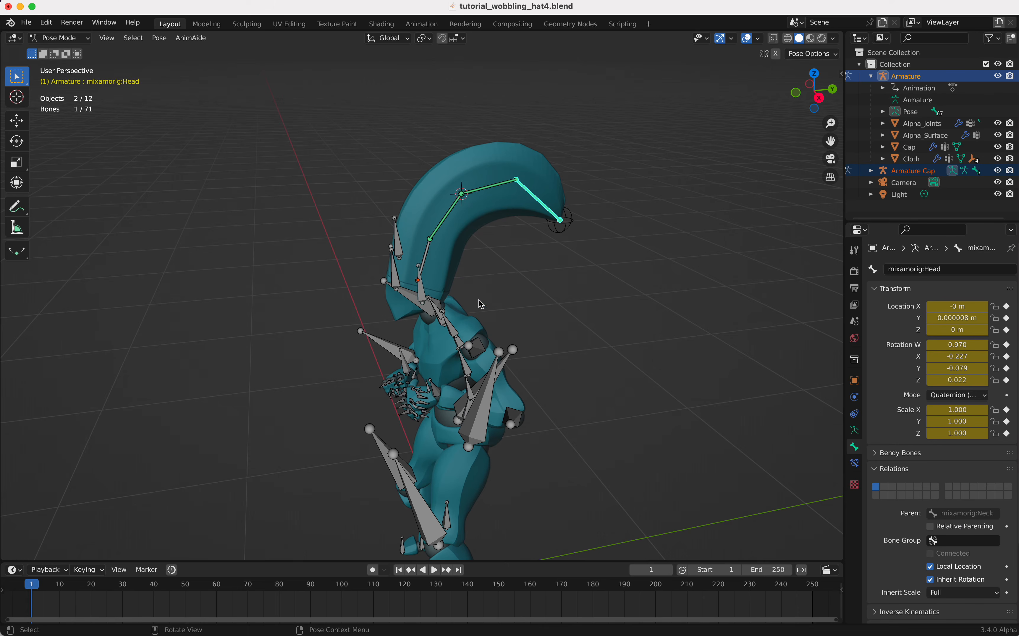
{"action": "left_click", "coordinate": [428, 292]}
{"action": "key", "text": "super+p"}
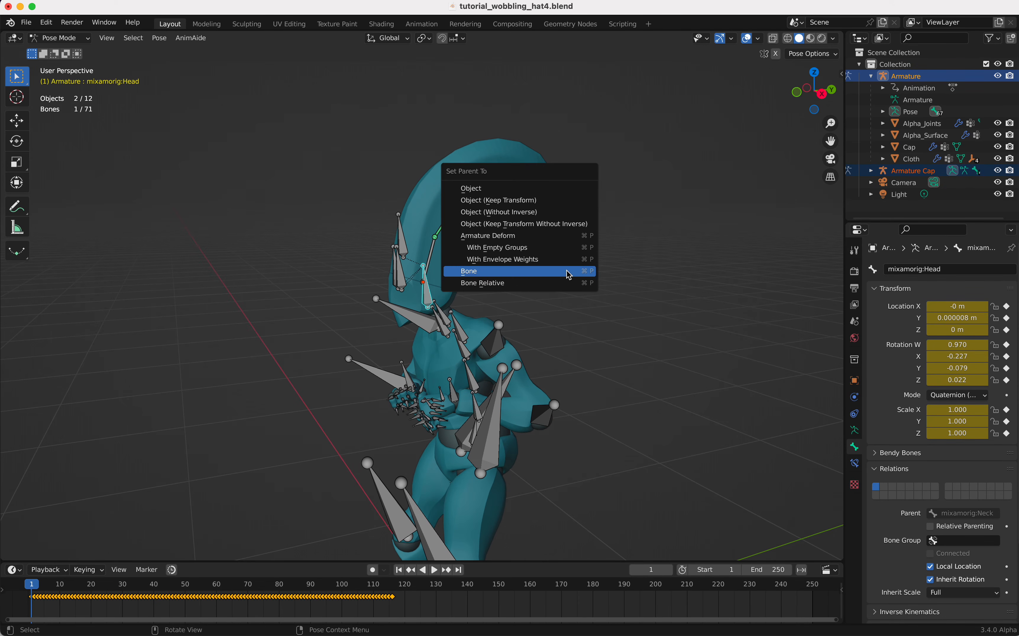
{"action": "left_click", "coordinate": [569, 271]}
Step: View the two armatures in Edit Mode briefly and return them to Object Mode
{"action": "key", "text": "Tab"}
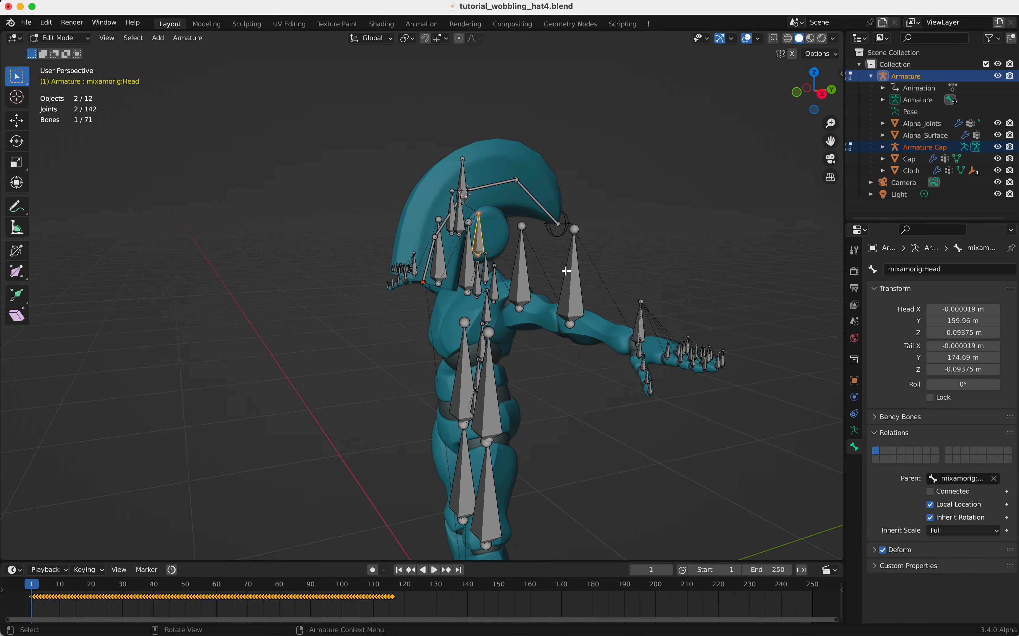
{"action": "key", "text": "Tab"}
{"action": "key", "text": "ctrl+Tab"}
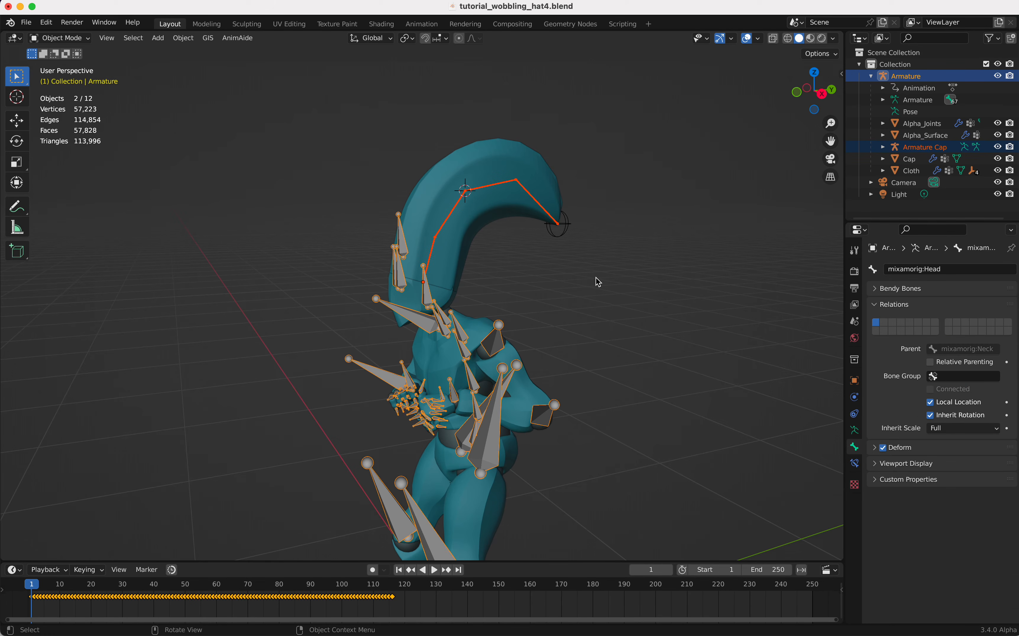
Step: Play the animation with viewport overlays hidden and examine from several angles how the cap follows the character's head
{"action": "scroll", "coordinate": [600, 282], "scroll_direction": "down", "scroll_amount": 6}
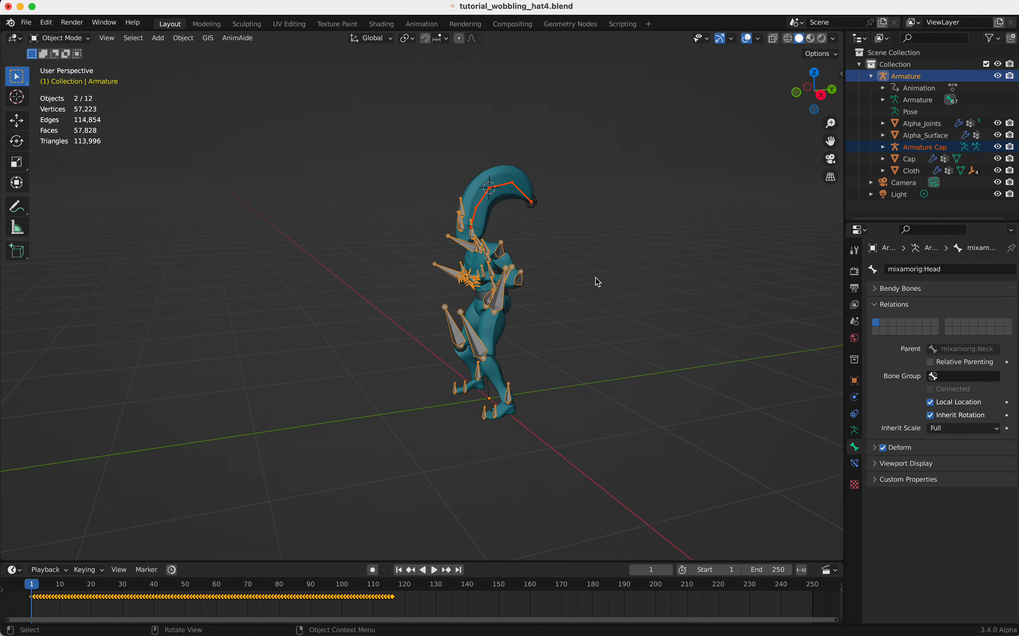
{"action": "scroll", "coordinate": [598, 282], "scroll_direction": "left", "scroll_amount": 5}
{"action": "key", "text": "space"}
{"action": "scroll", "coordinate": [625, 235], "scroll_direction": "left", "scroll_amount": 5}
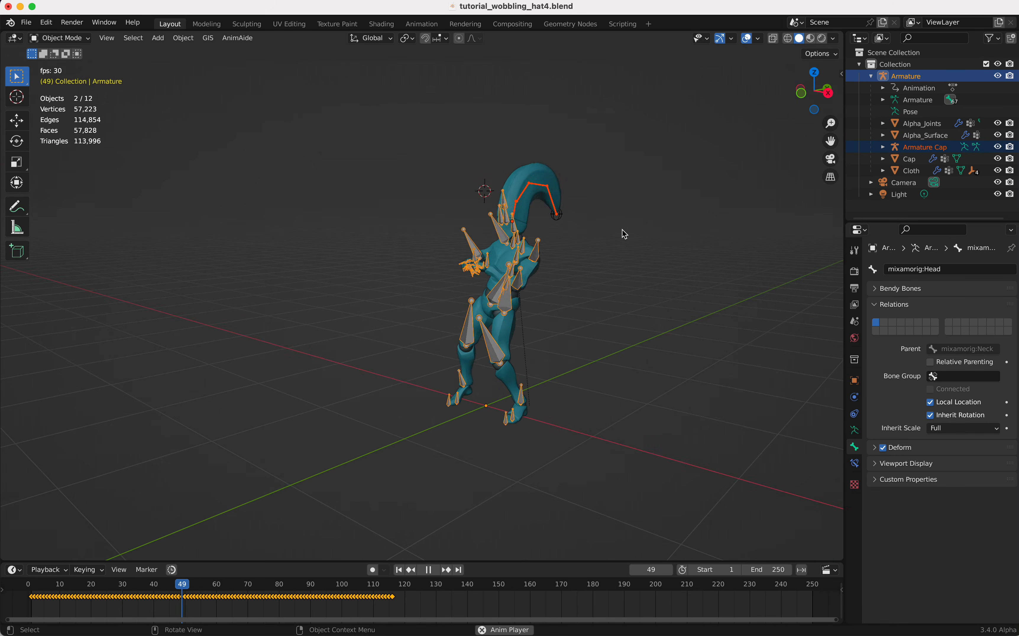
{"action": "scroll", "coordinate": [623, 230], "scroll_direction": "up", "scroll_amount": 3}
{"action": "left_click", "coordinate": [747, 39]}
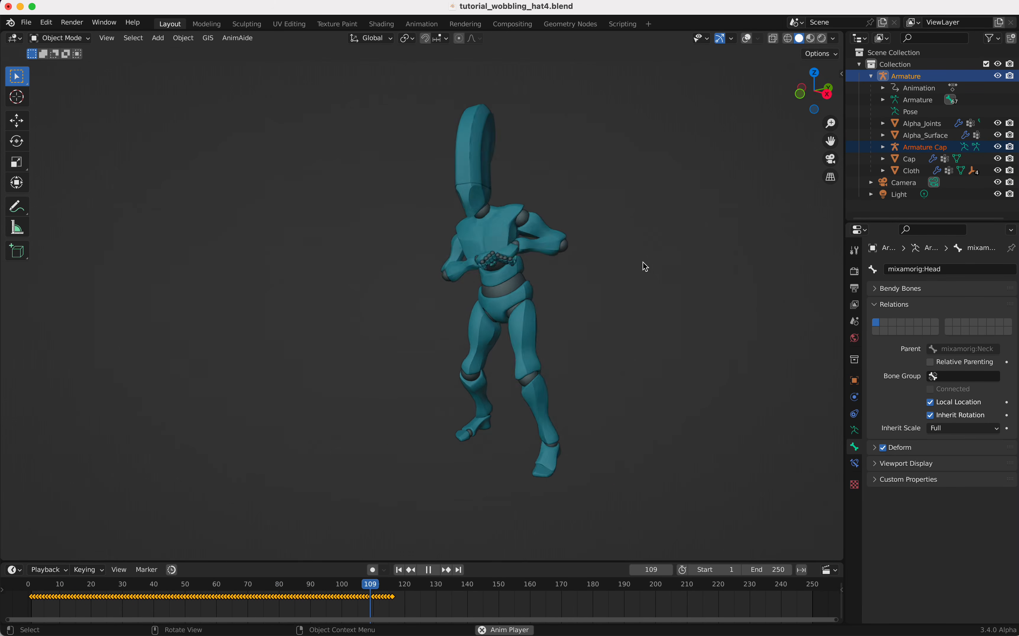
{"action": "scroll", "coordinate": [643, 263], "scroll_direction": "right", "scroll_amount": 5}
{"action": "scroll", "coordinate": [643, 262], "scroll_direction": "right", "scroll_amount": 5}
{"action": "scroll", "coordinate": [642, 262], "scroll_direction": "up", "scroll_amount": 4, "text": "ctrl"}
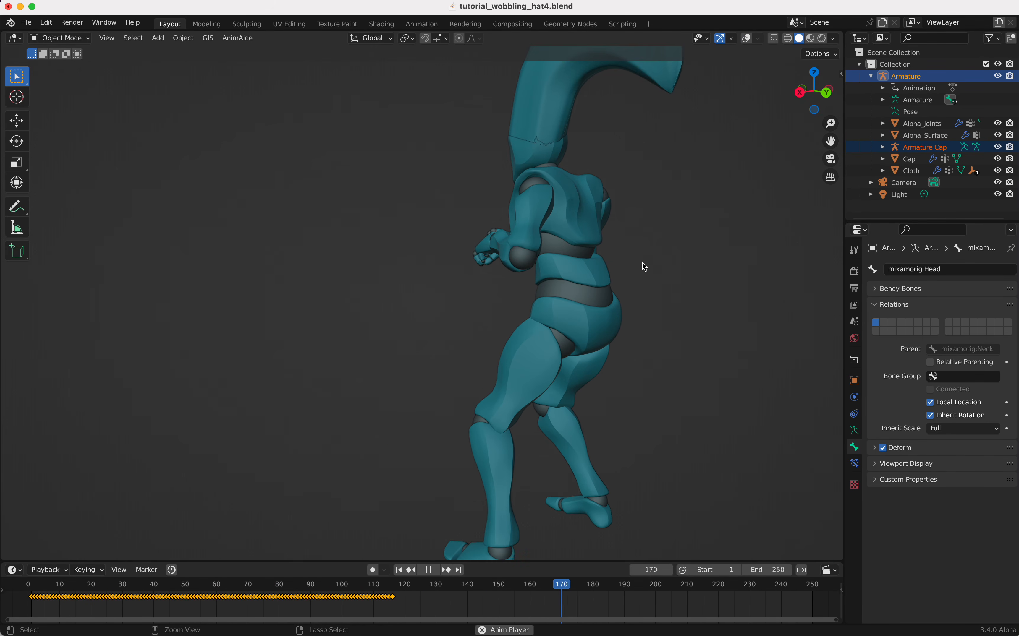
Step: Stop the playback and set the Thickness of the Cap mesh's Solidify modifier to -0.398 m
{"action": "left_click", "coordinate": [549, 148]}
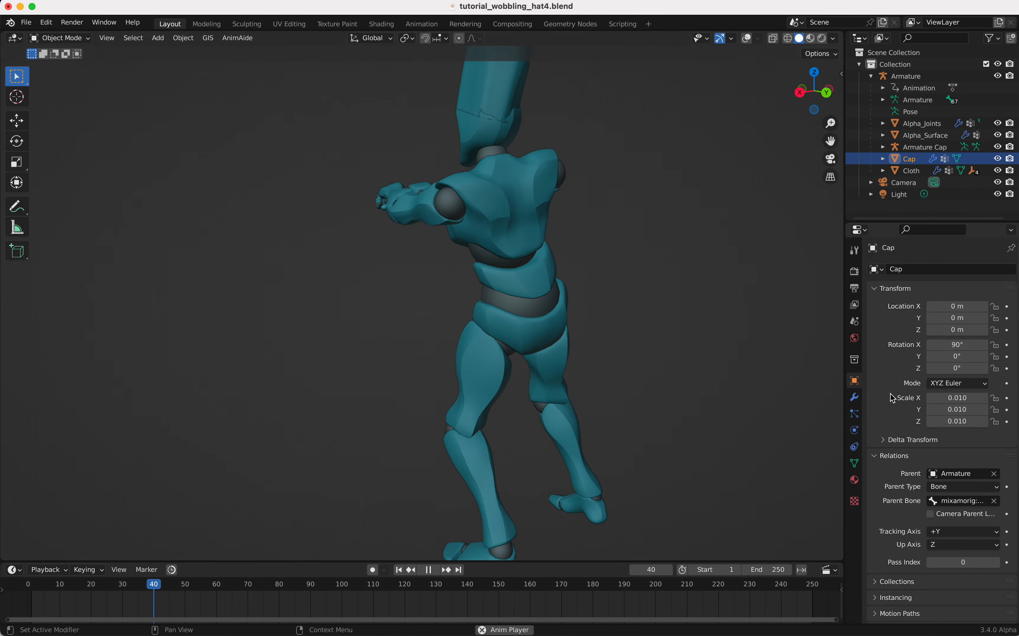
{"action": "left_click", "coordinate": [855, 397]}
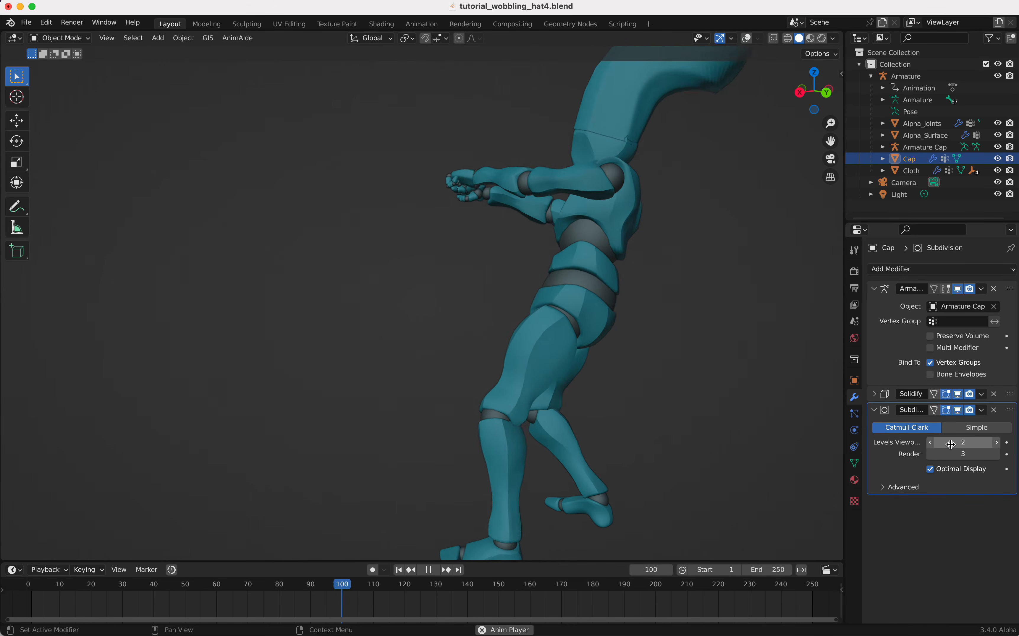
{"action": "key", "text": "space"}
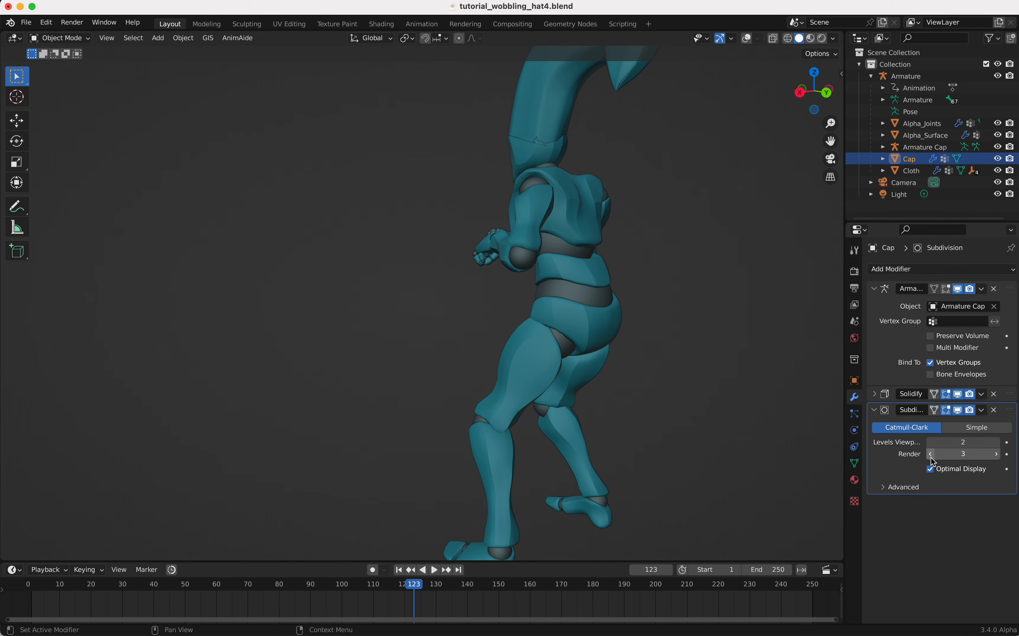
{"action": "left_click", "coordinate": [875, 394]}
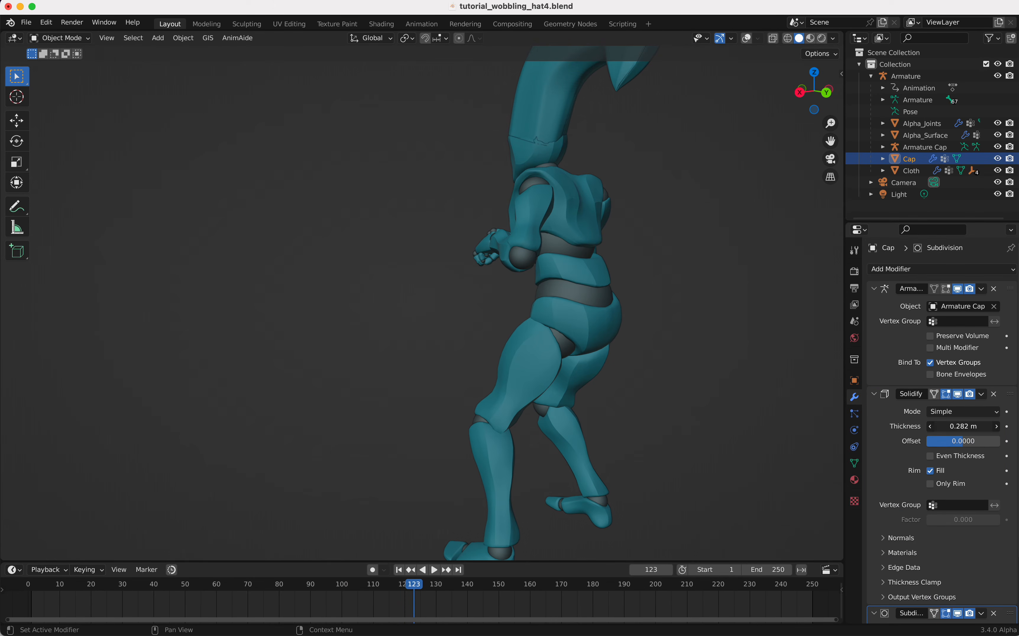
{"action": "left_click_drag", "start_coordinate": [963, 427], "coordinate": [928, 427]}
{"action": "scroll", "coordinate": [592, 184], "scroll_direction": "up", "scroll_amount": 5, "text": "shift"}
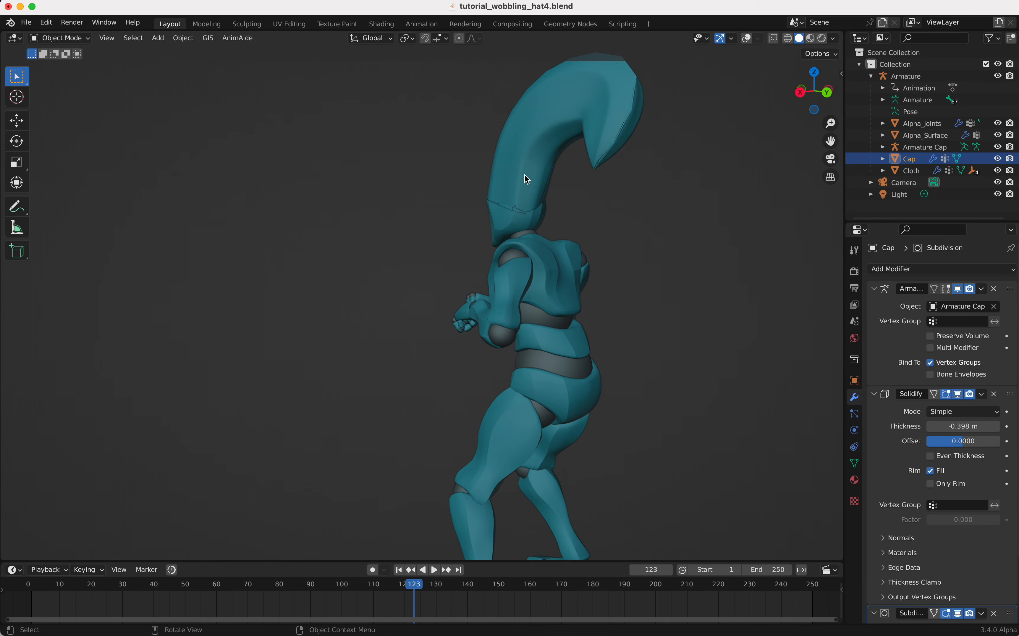
Step: Show the overlays again and scale the Cap's selected bottom edge loop up to about 1.09 in Edit Mode, ending in Object Mode
{"action": "scroll", "coordinate": [525, 175], "scroll_direction": "left", "scroll_amount": 3}
{"action": "left_click", "coordinate": [748, 38]}
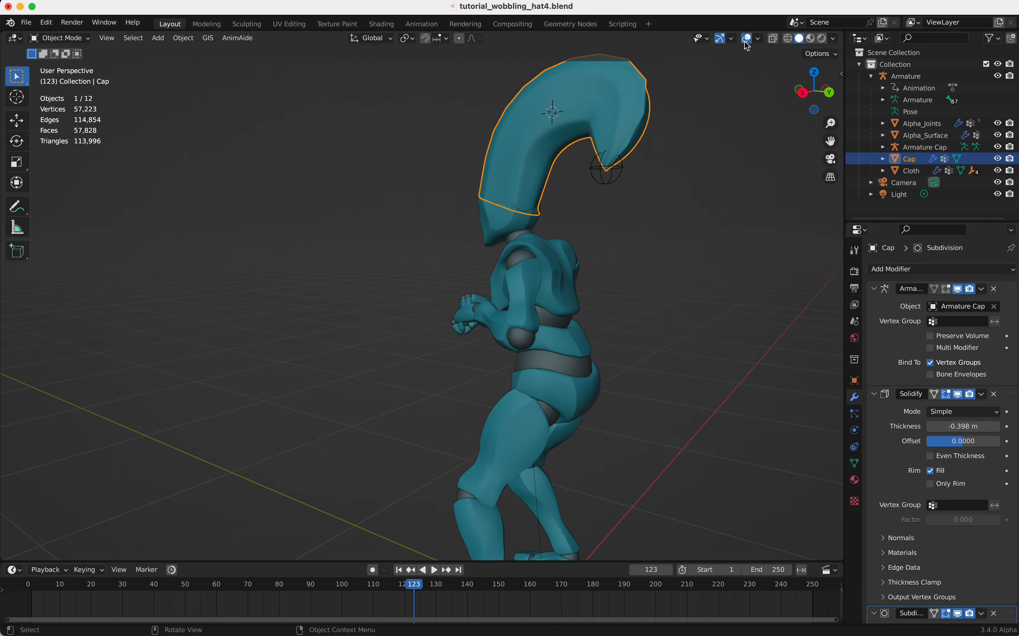
{"action": "key", "text": "Tab"}
{"action": "scroll", "coordinate": [516, 214], "scroll_direction": "right", "scroll_amount": 10}
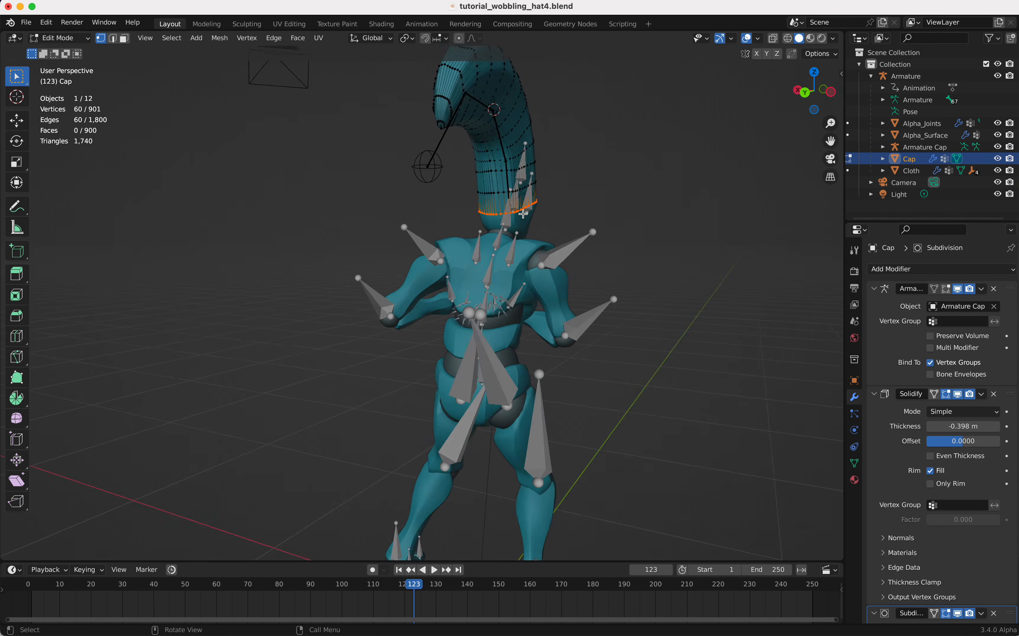
{"action": "scroll", "coordinate": [523, 214], "scroll_direction": "left", "scroll_amount": 10}
{"action": "key", "text": "s"}
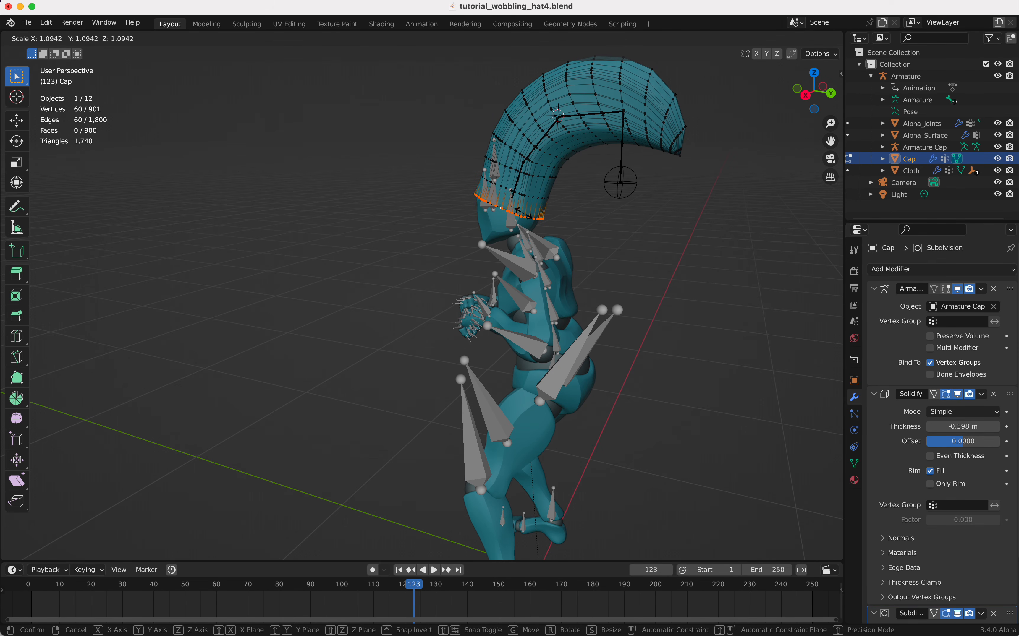
{"action": "left_click", "coordinate": [522, 213]}
{"action": "key", "text": "Tab"}
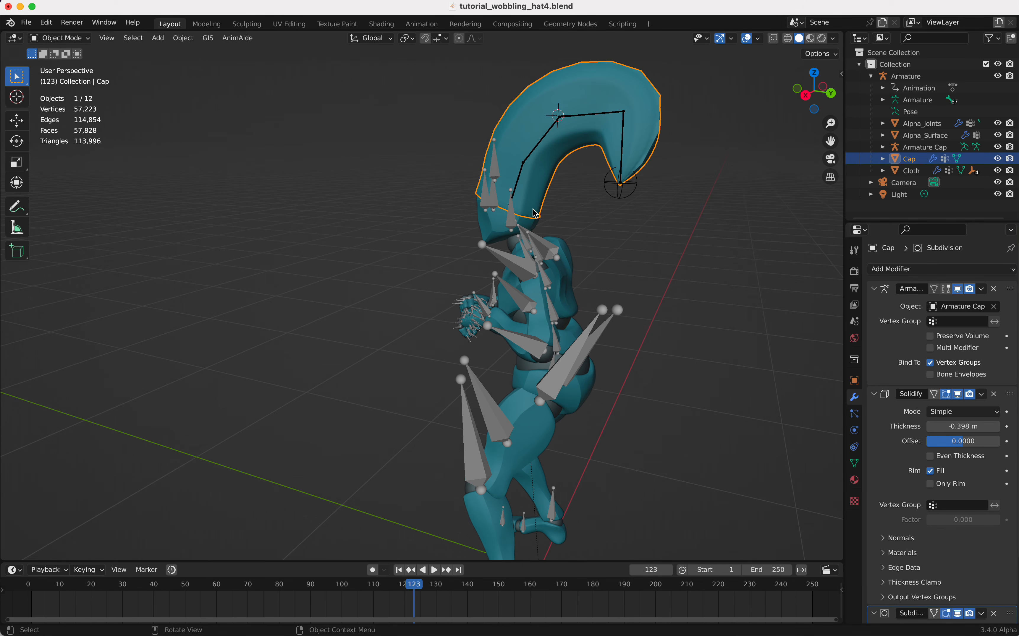
{"action": "key", "text": "Tab"}
{"action": "key", "text": "Tab"}
Step: Play the animation without overlays to check the fit of the cap's rim on the head, stopping at frame 52
{"action": "scroll", "coordinate": [609, 213], "scroll_direction": "left", "scroll_amount": 10}
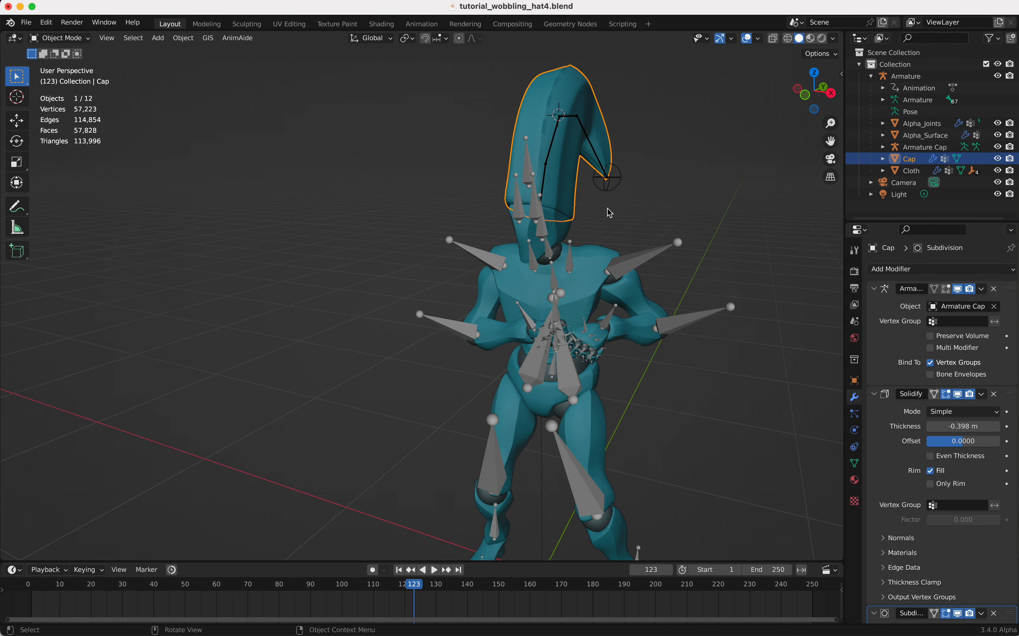
{"action": "key", "text": "space"}
{"action": "left_click", "coordinate": [747, 39]}
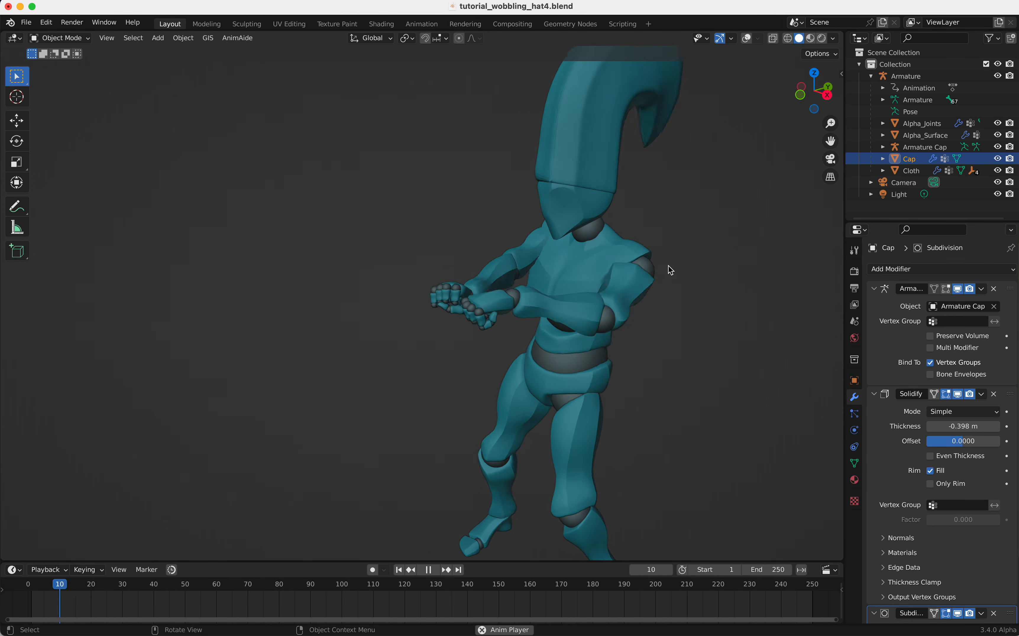
{"action": "key", "text": "space"}
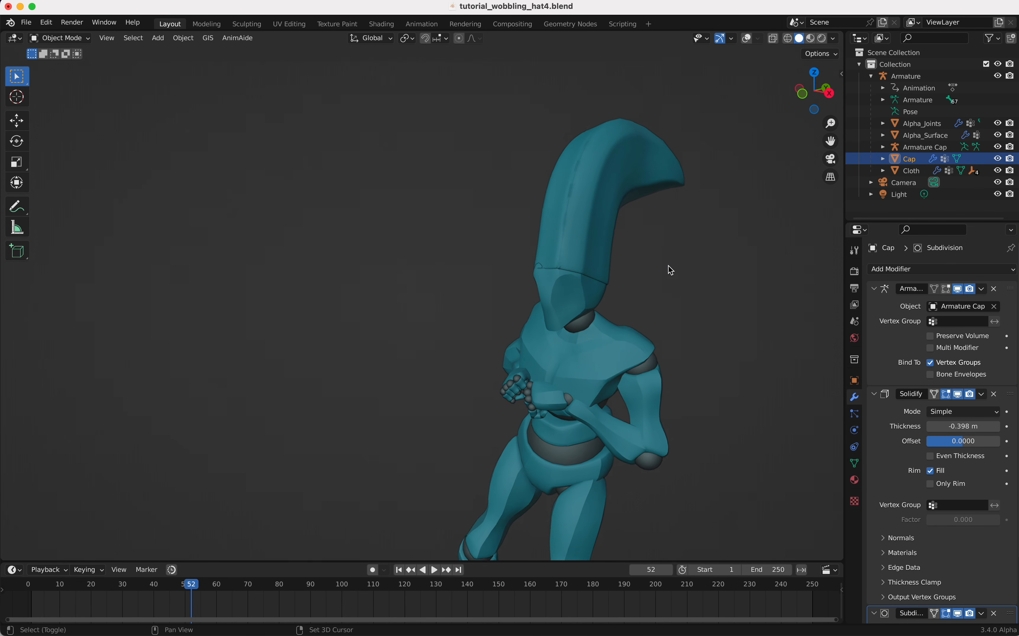
{"action": "scroll", "coordinate": [668, 267], "scroll_direction": "up", "scroll_amount": 5}
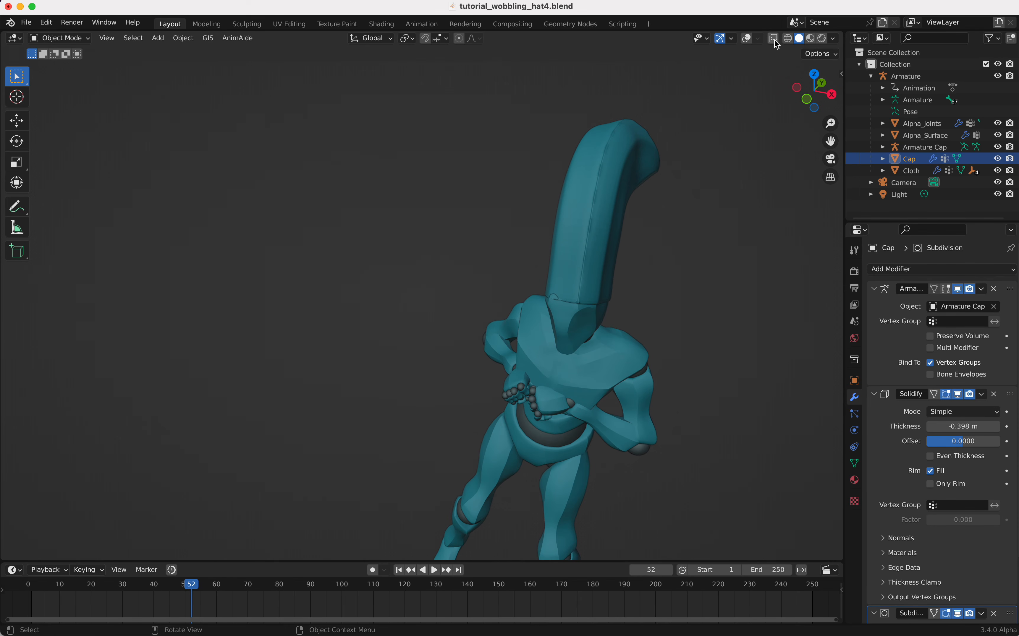
Step: Restore the overlays, select all of the Cap's geometry in Edit Mode, and display Face Orientation to inspect the cap in Object Mode
{"action": "left_click", "coordinate": [750, 40]}
{"action": "key", "text": "Tab"}
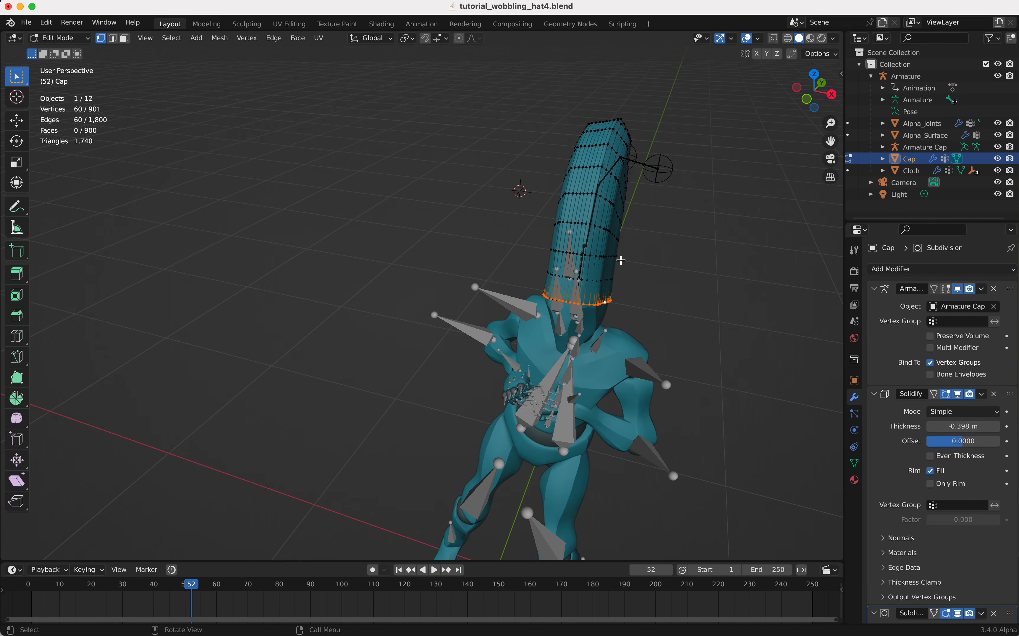
{"action": "scroll", "coordinate": [621, 260], "scroll_direction": "right", "scroll_amount": 5}
{"action": "scroll", "coordinate": [620, 260], "scroll_direction": "right", "scroll_amount": 3}
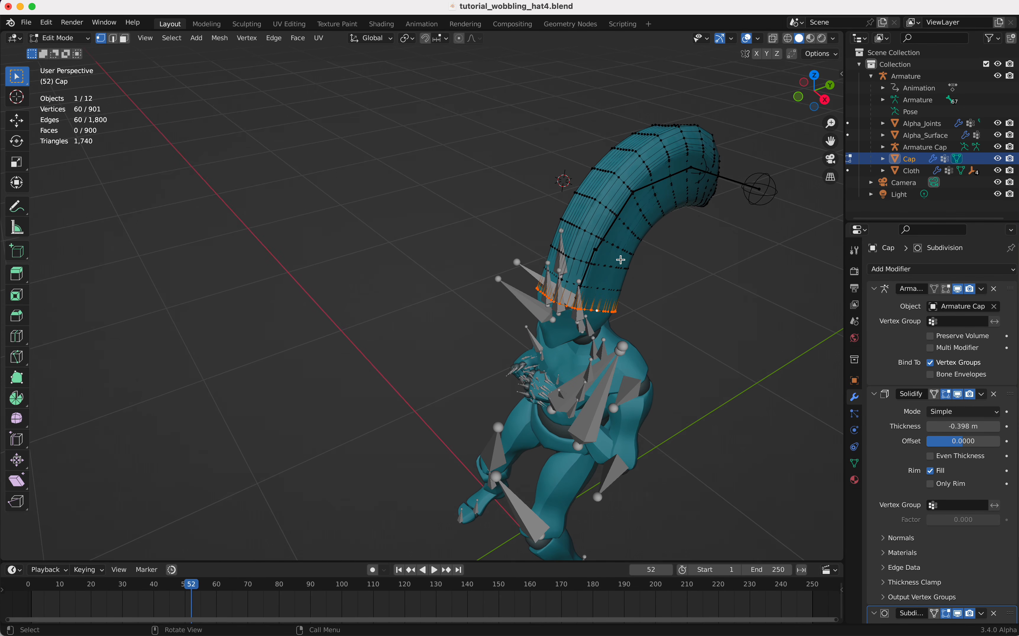
{"action": "key", "text": "a"}
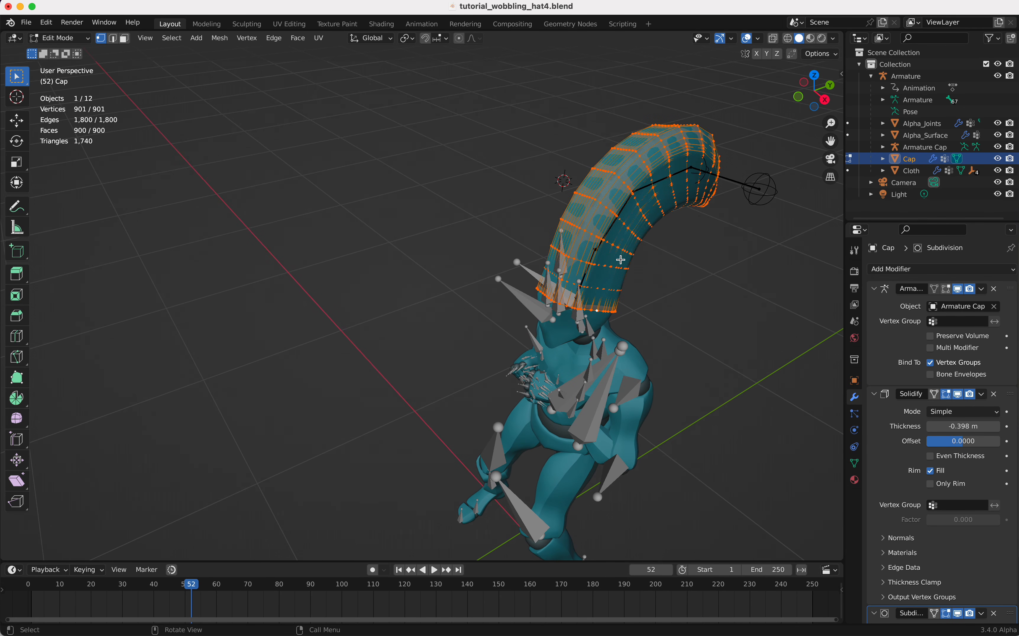
{"action": "left_click", "coordinate": [759, 39]}
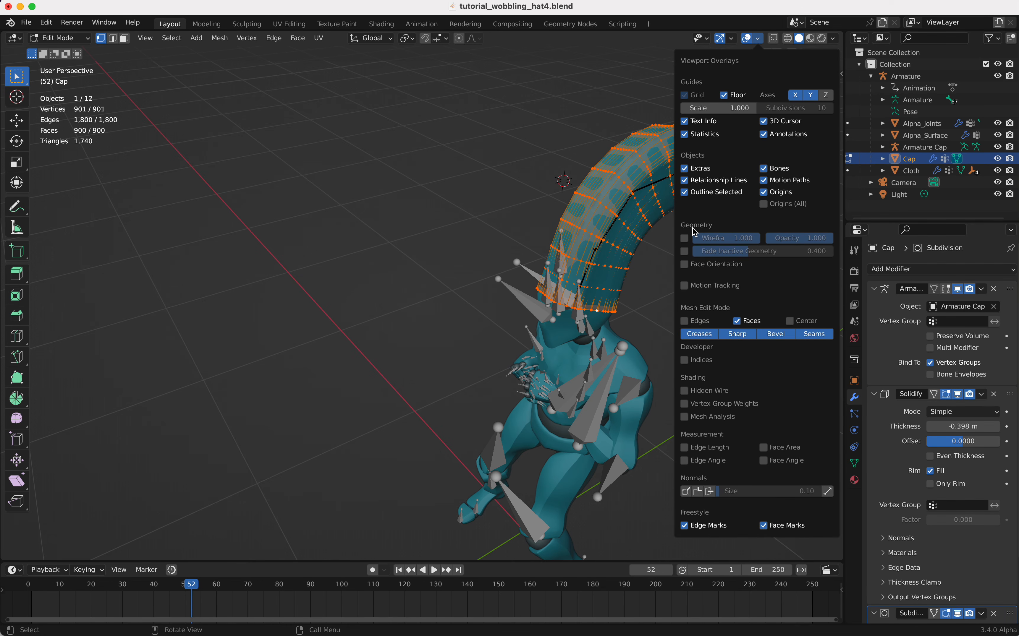
{"action": "left_click", "coordinate": [685, 267]}
{"action": "key", "text": "Tab"}
{"action": "scroll", "coordinate": [616, 288], "scroll_direction": "left", "scroll_amount": 5}
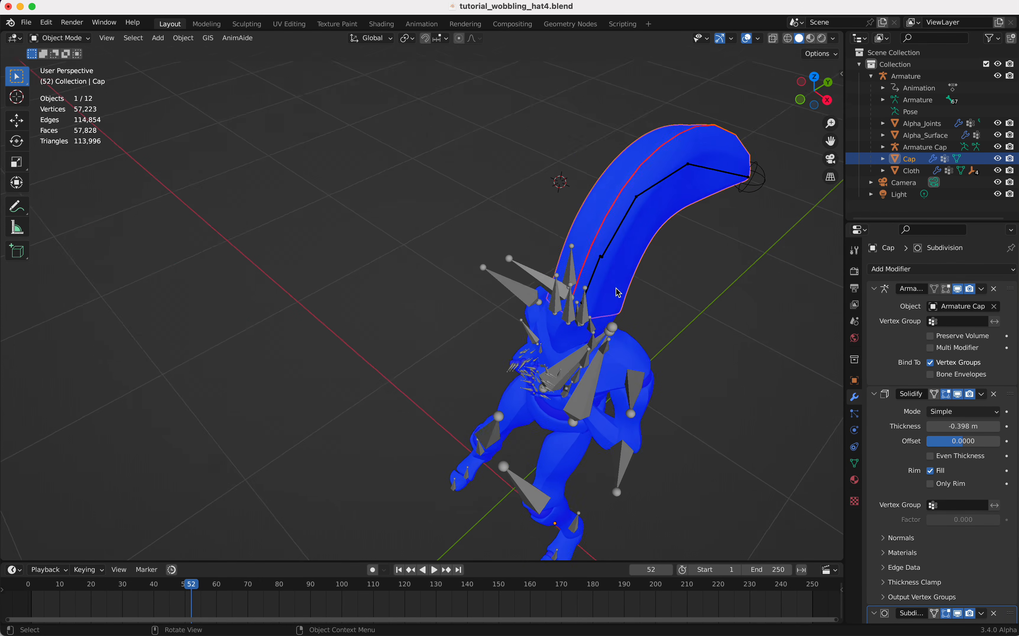
{"action": "scroll", "coordinate": [615, 229], "scroll_direction": "left", "scroll_amount": 3}
Step: Recalculate the normals of the whole Cap mesh to the outside in Edit Mode and return to Object Mode
{"action": "key", "text": "Tab"}
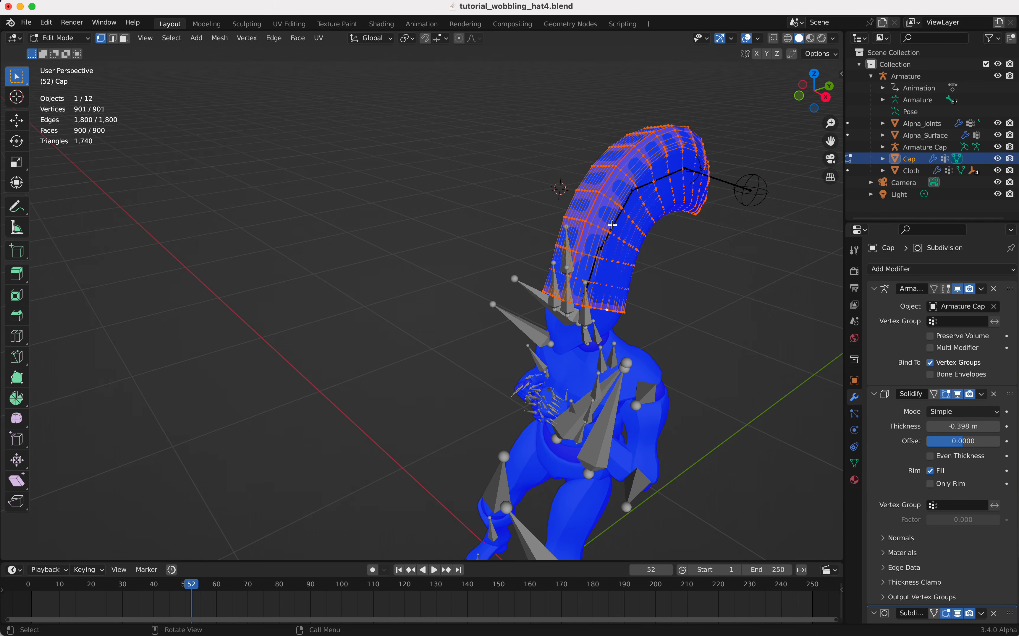
{"action": "scroll", "coordinate": [613, 225], "scroll_direction": "left", "scroll_amount": 3}
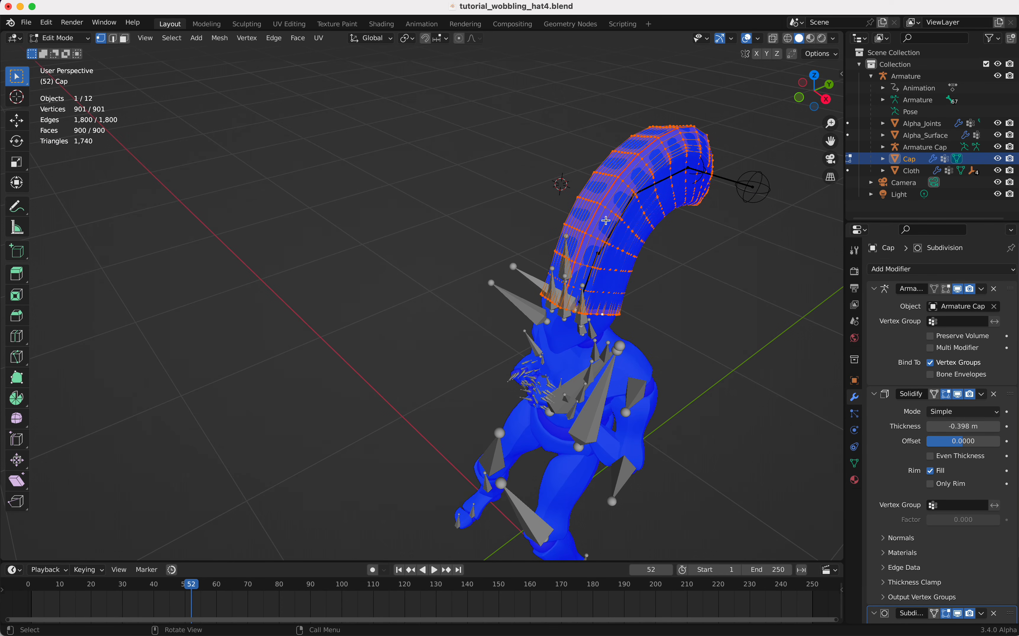
{"action": "key", "text": "shift+n"}
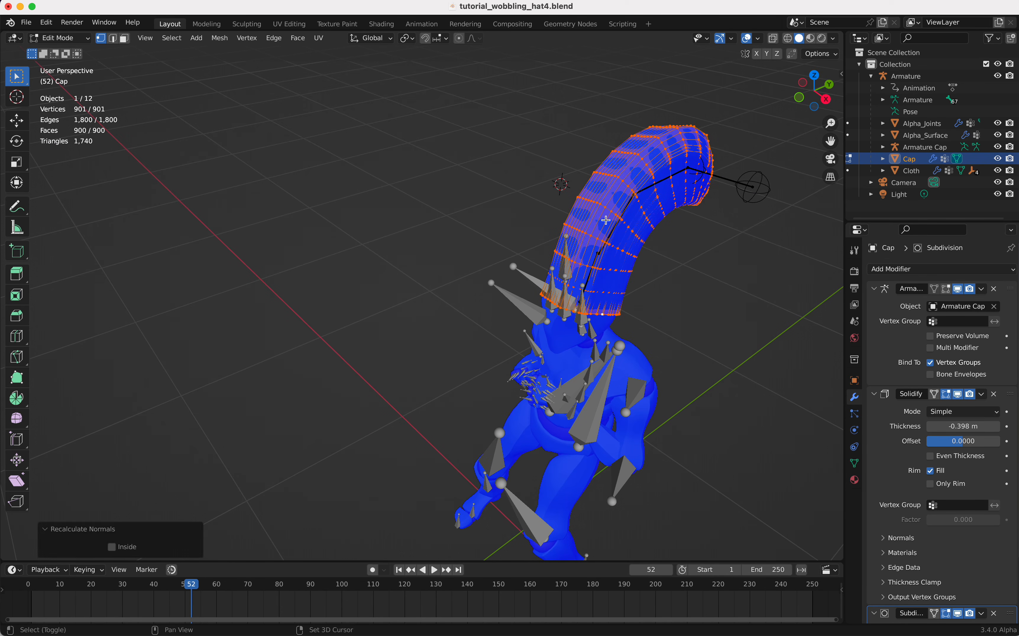
{"action": "scroll", "coordinate": [669, 231], "scroll_direction": "left", "scroll_amount": 5}
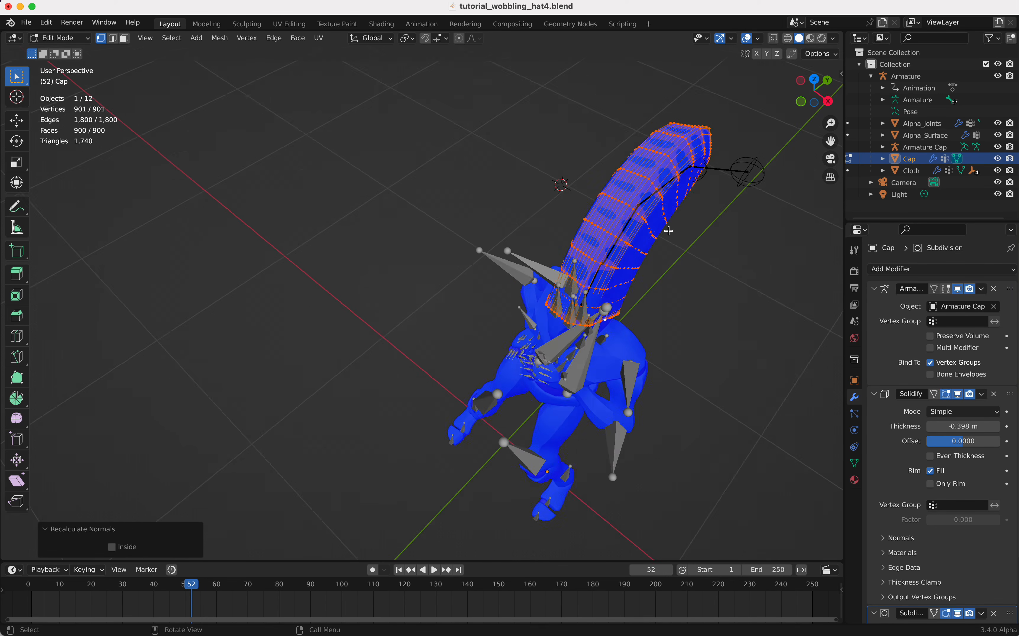
{"action": "scroll", "coordinate": [669, 231], "scroll_direction": "left", "scroll_amount": 5}
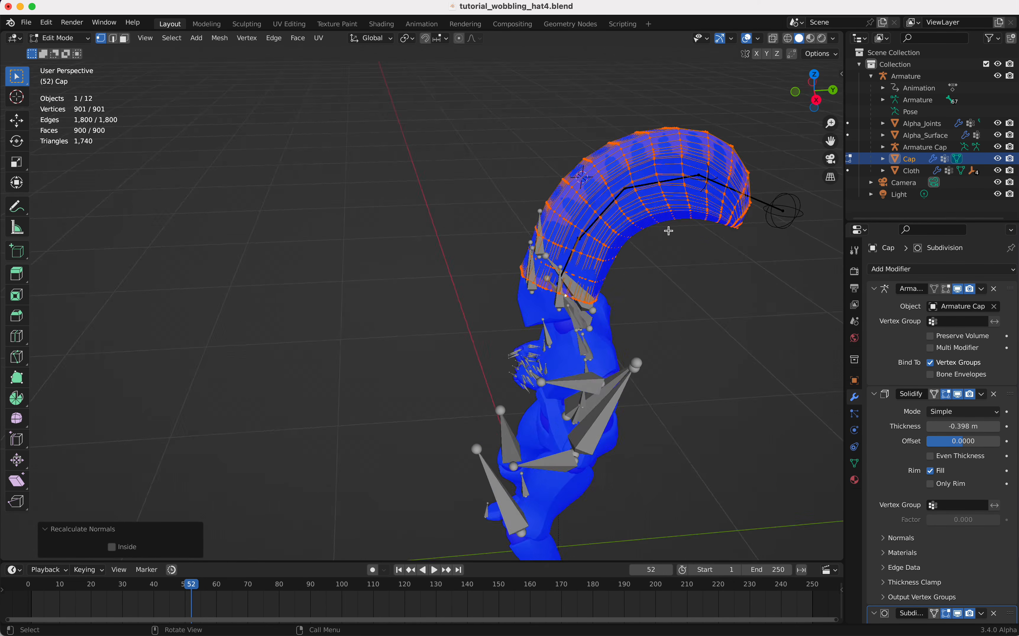
{"action": "key", "text": "Tab"}
{"action": "scroll", "coordinate": [672, 234], "scroll_direction": "left", "scroll_amount": 3}
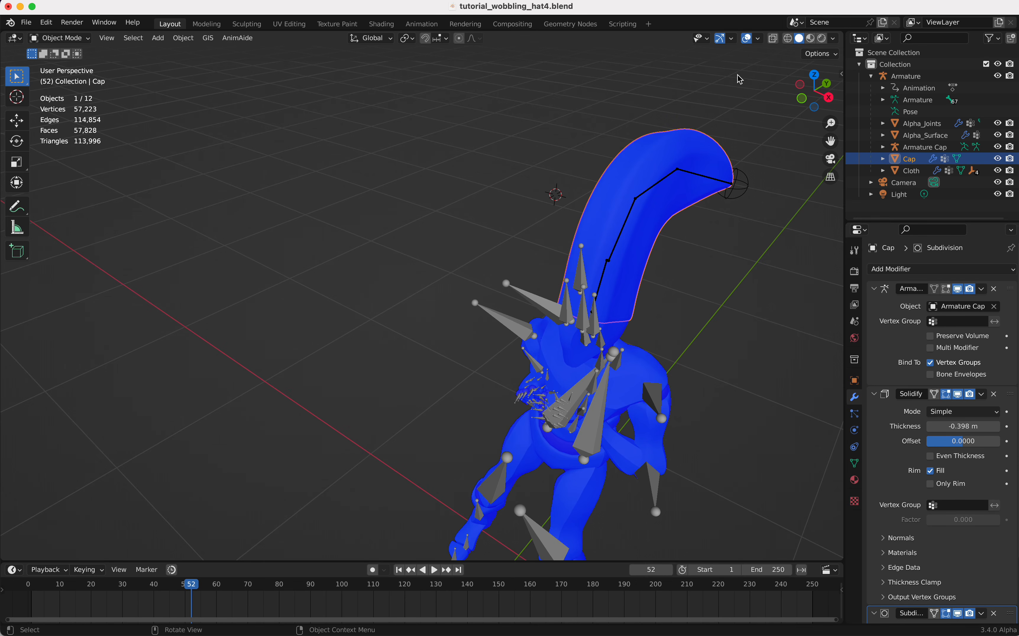
Step: Compare the cap with overlays hidden and shown, and turn off the Face Orientation overlay
{"action": "left_click", "coordinate": [751, 39]}
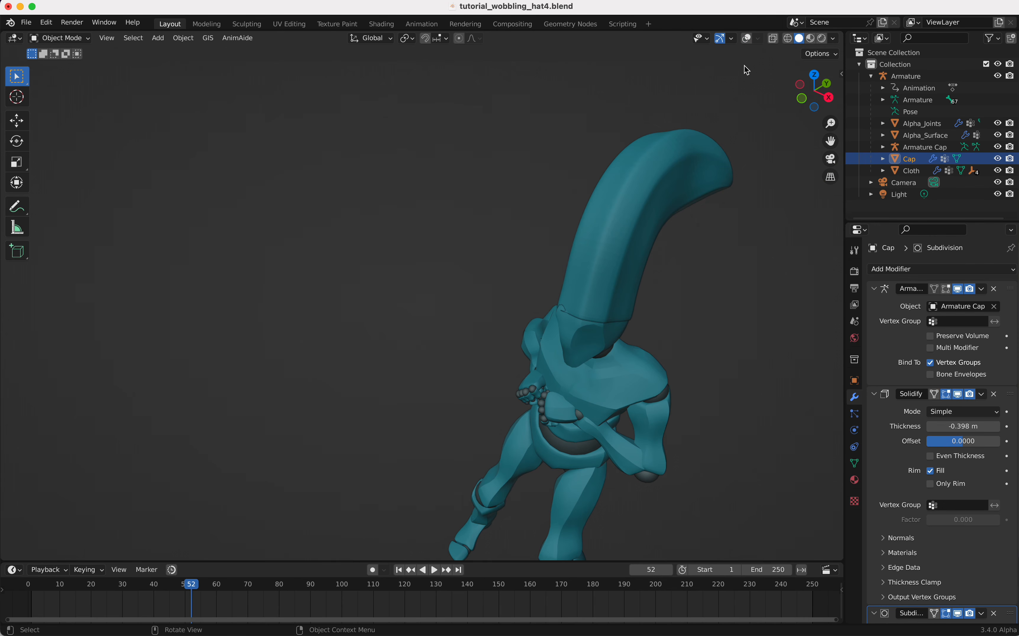
{"action": "left_click", "coordinate": [748, 38]}
{"action": "left_click", "coordinate": [757, 40]}
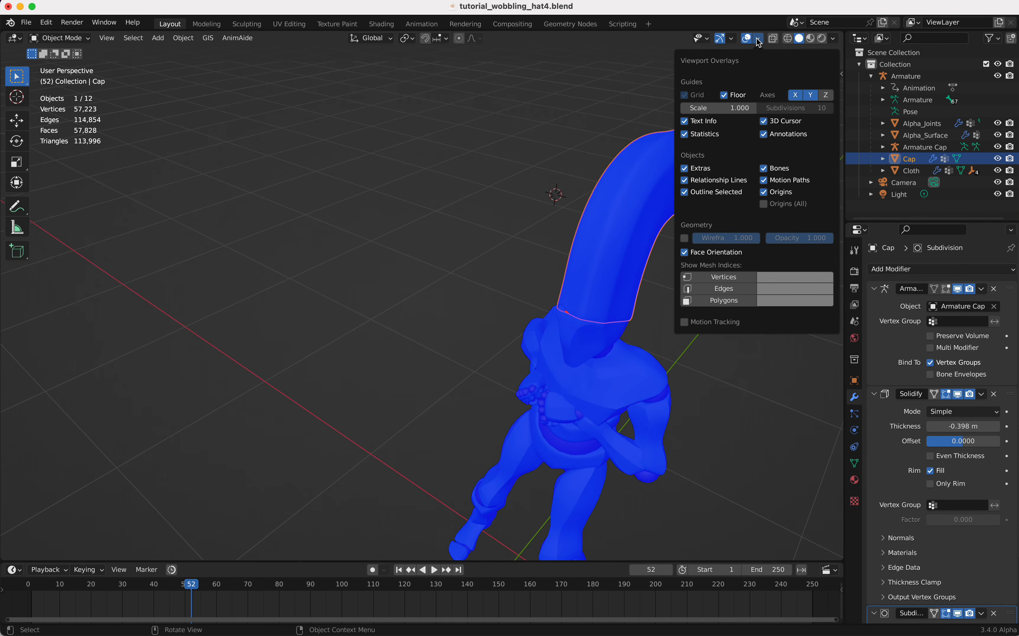
{"action": "left_click", "coordinate": [684, 252]}
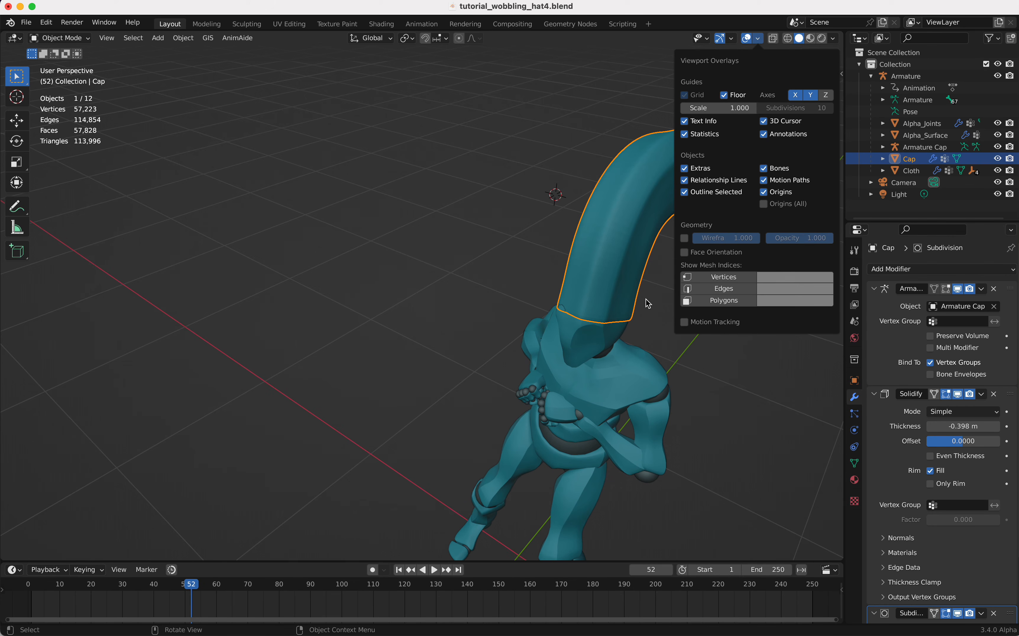
Step: Play the animation with overlays hidden and examine the cap's wobble on the whole character from several angles
{"action": "key", "text": "space"}
{"action": "middle_click_drag", "start_coordinate": [645, 299], "coordinate": [694, 111]}
{"action": "left_click", "coordinate": [746, 38]}
{"action": "scroll", "coordinate": [687, 300], "scroll_direction": "down", "scroll_amount": 3}
{"action": "scroll", "coordinate": [687, 299], "scroll_direction": "right", "scroll_amount": 5}
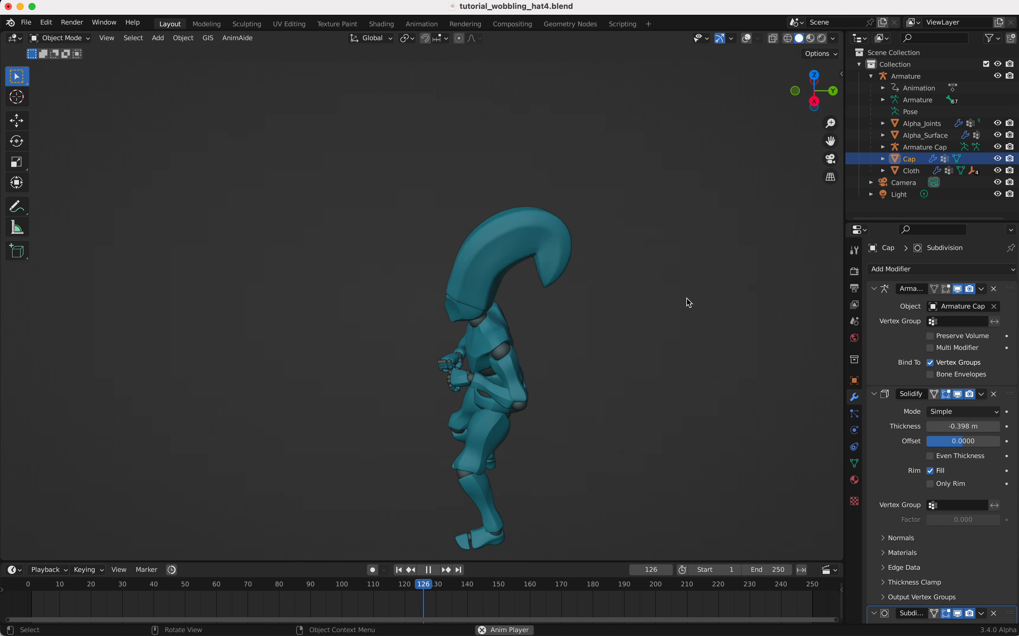
{"action": "scroll", "coordinate": [687, 299], "scroll_direction": "right", "scroll_amount": 4}
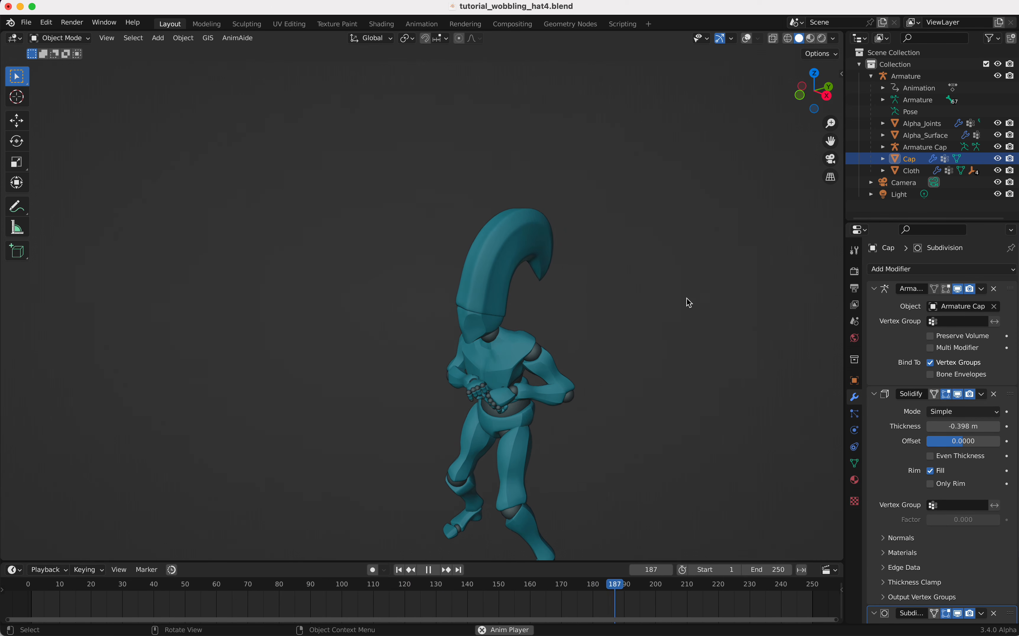